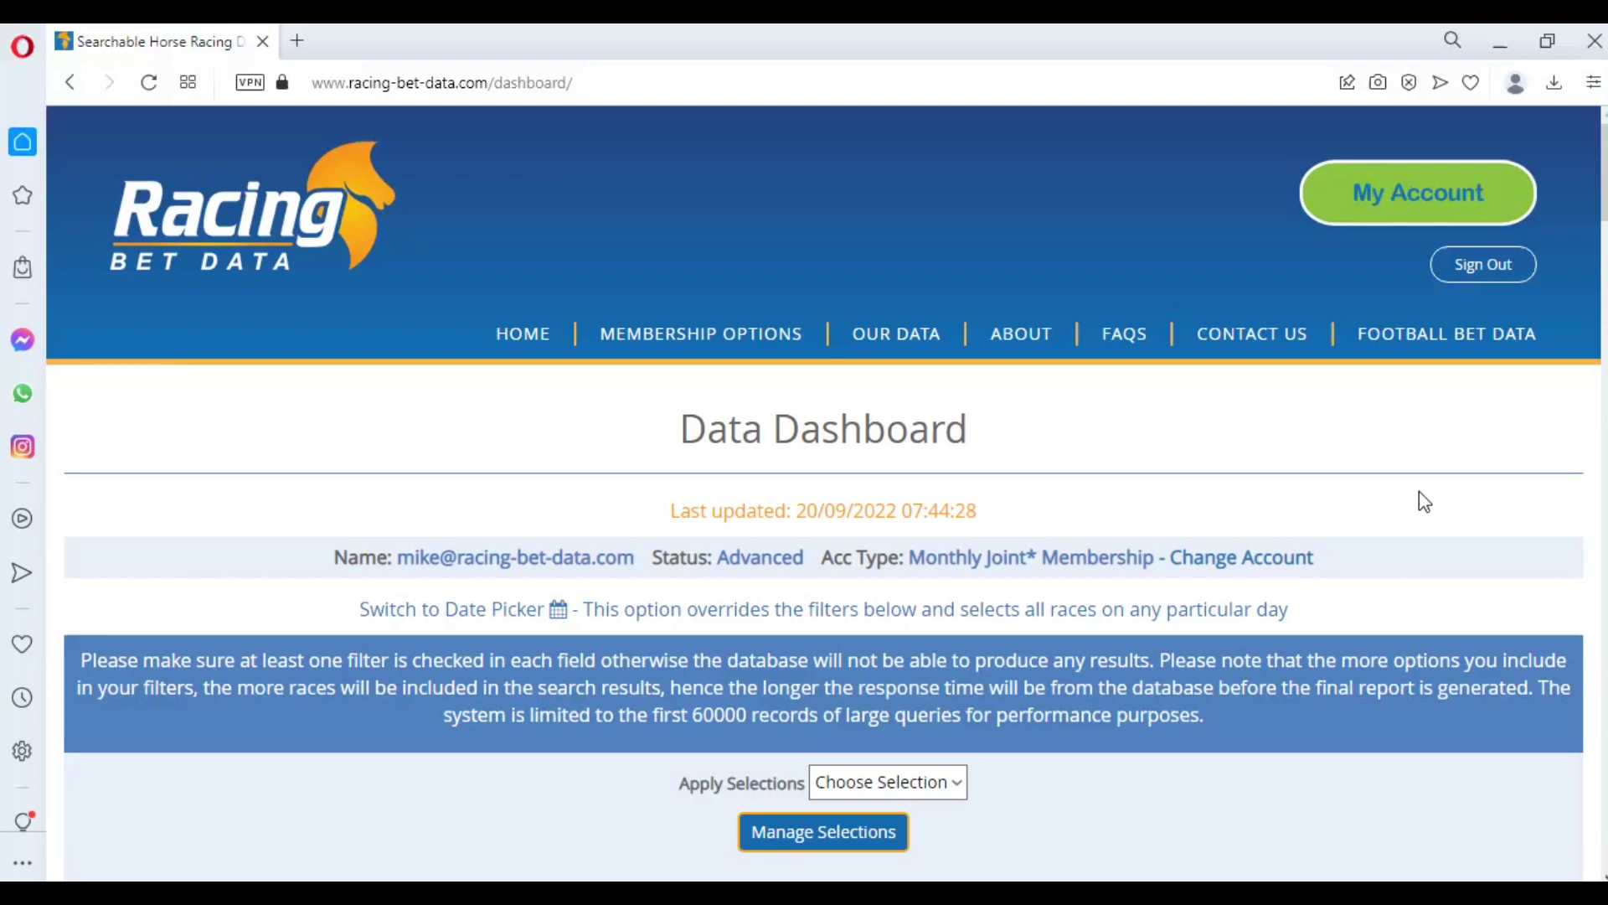
Uncheck all years in the data dashboard's Year filter.
{"action": "scroll", "coordinate": [1047, 444], "scroll_direction": "down", "scroll_amount": 10}
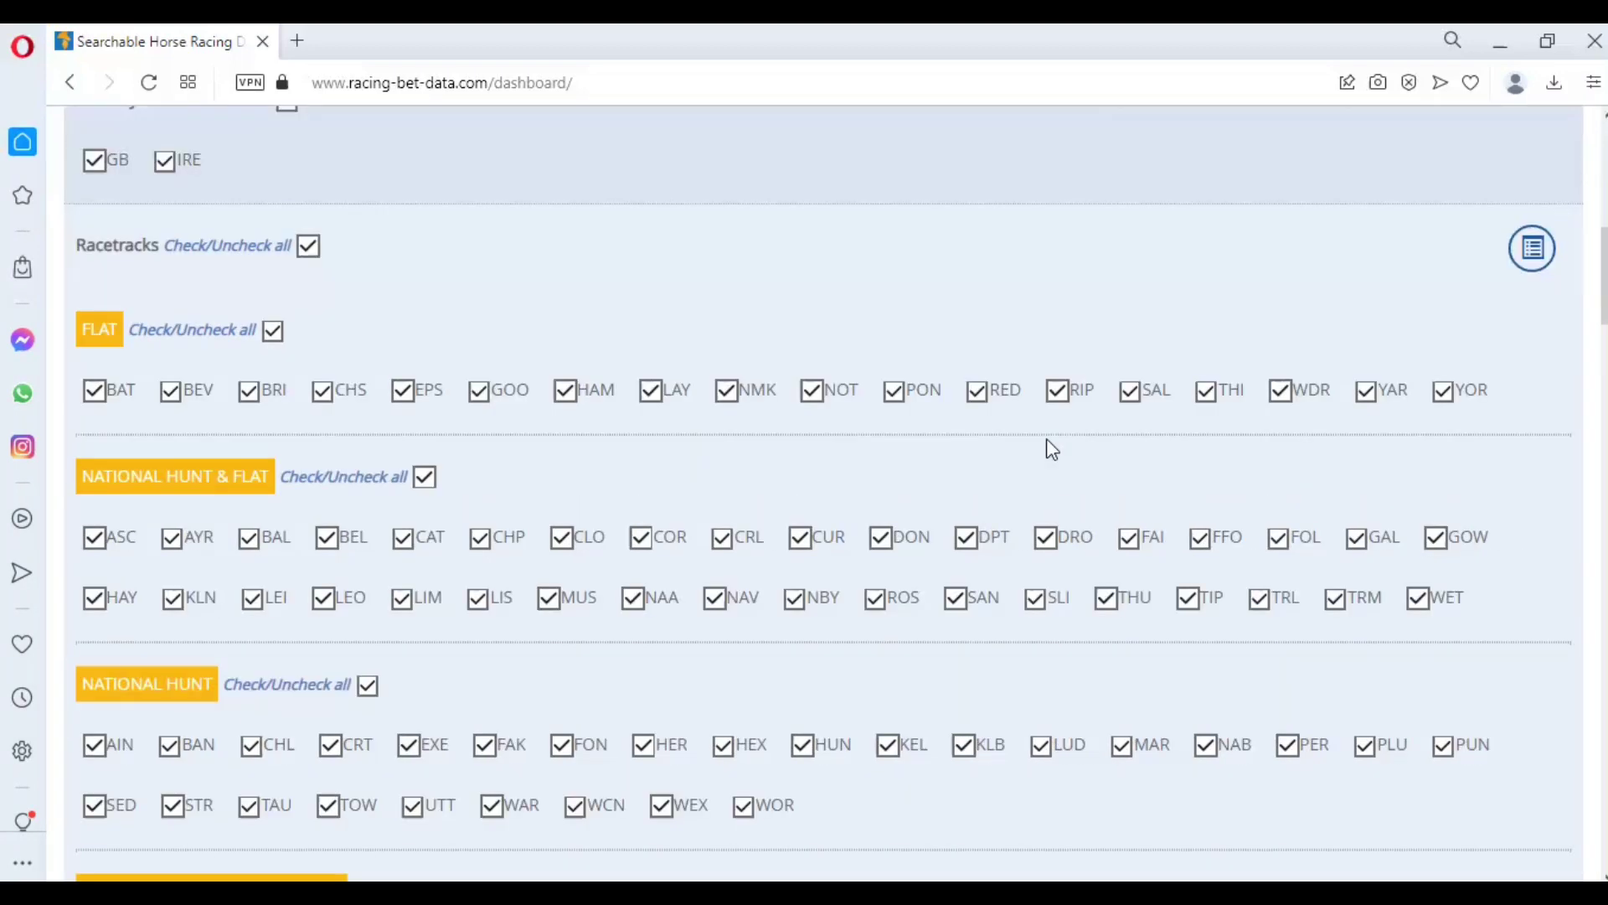
{"action": "scroll", "coordinate": [1049, 447], "scroll_direction": "down", "scroll_amount": 20}
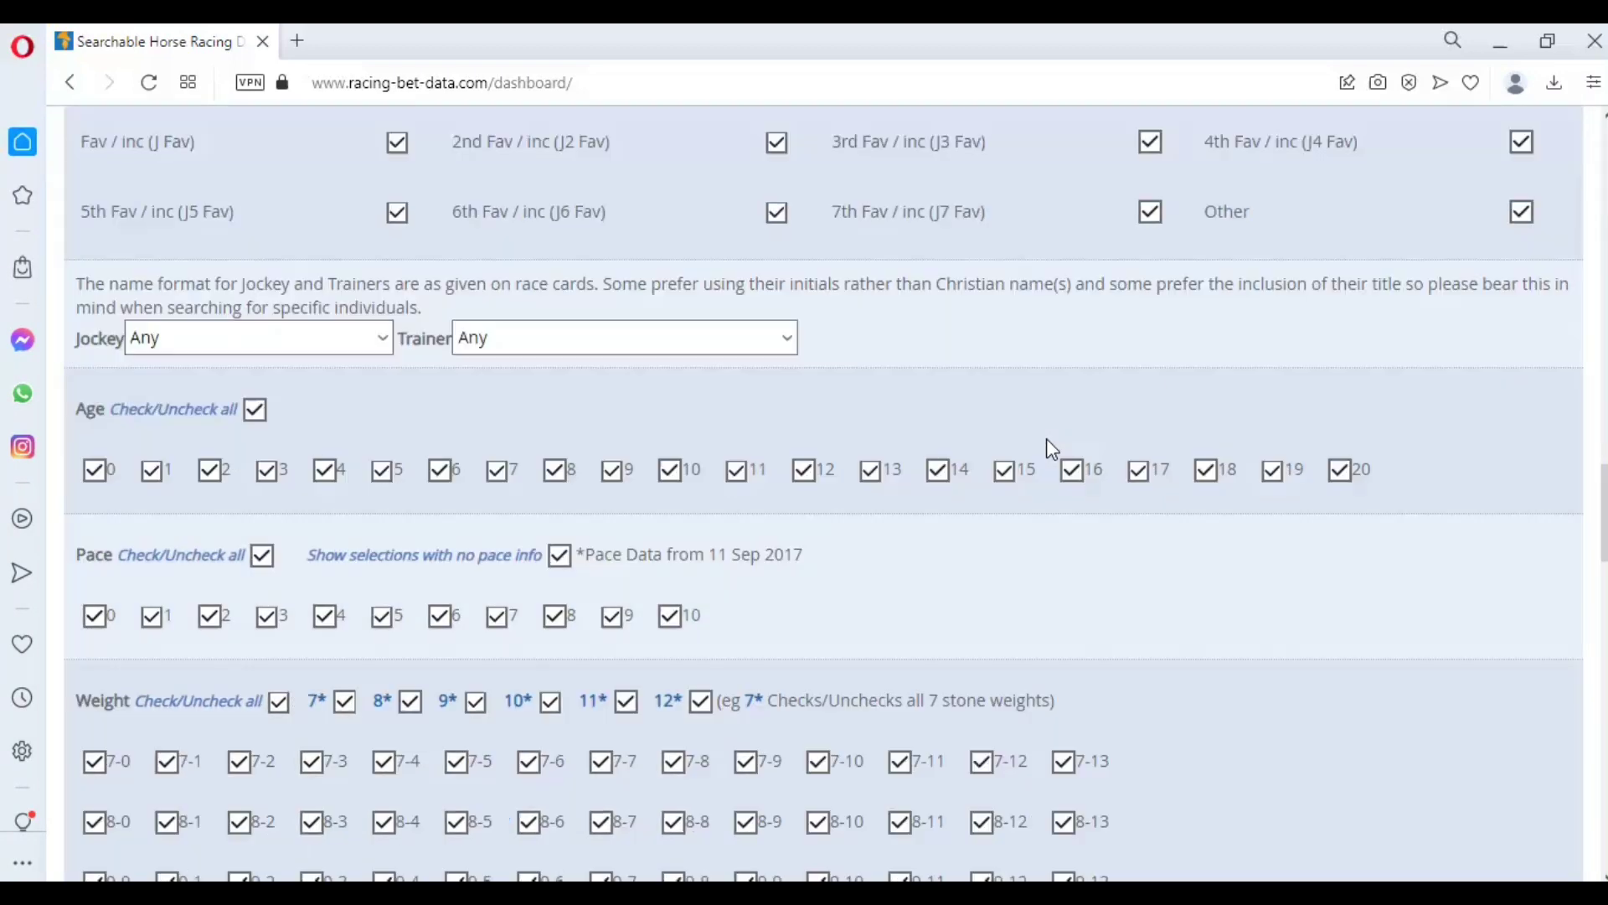
{"action": "scroll", "coordinate": [1047, 439], "scroll_direction": "down", "scroll_amount": 1}
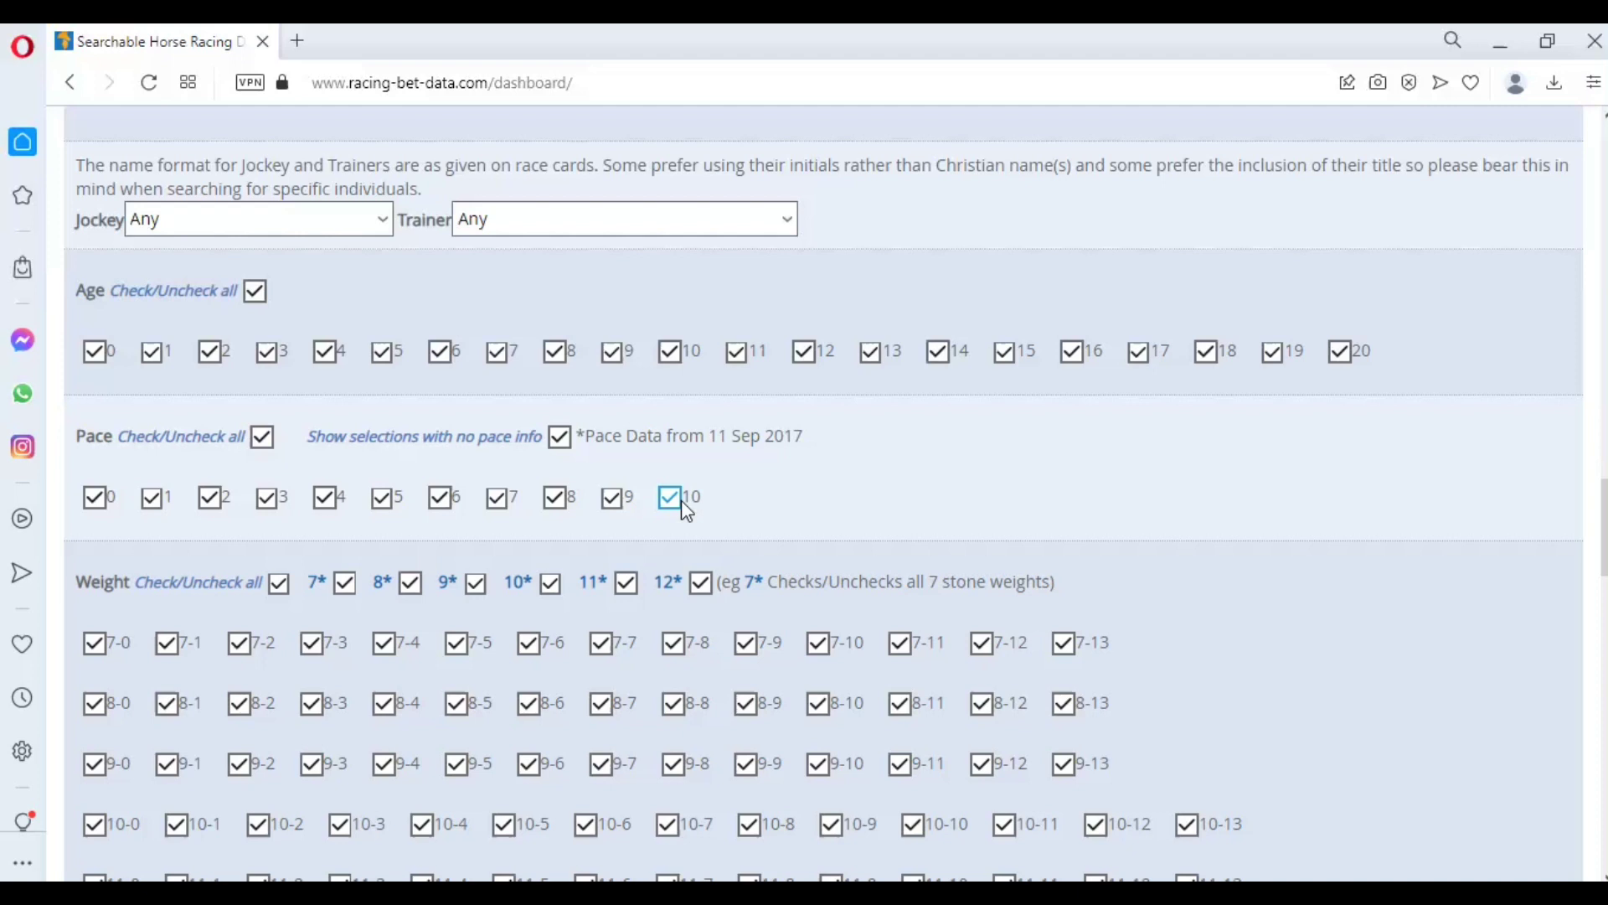
{"action": "scroll", "coordinate": [794, 503], "scroll_direction": "down", "scroll_amount": 8}
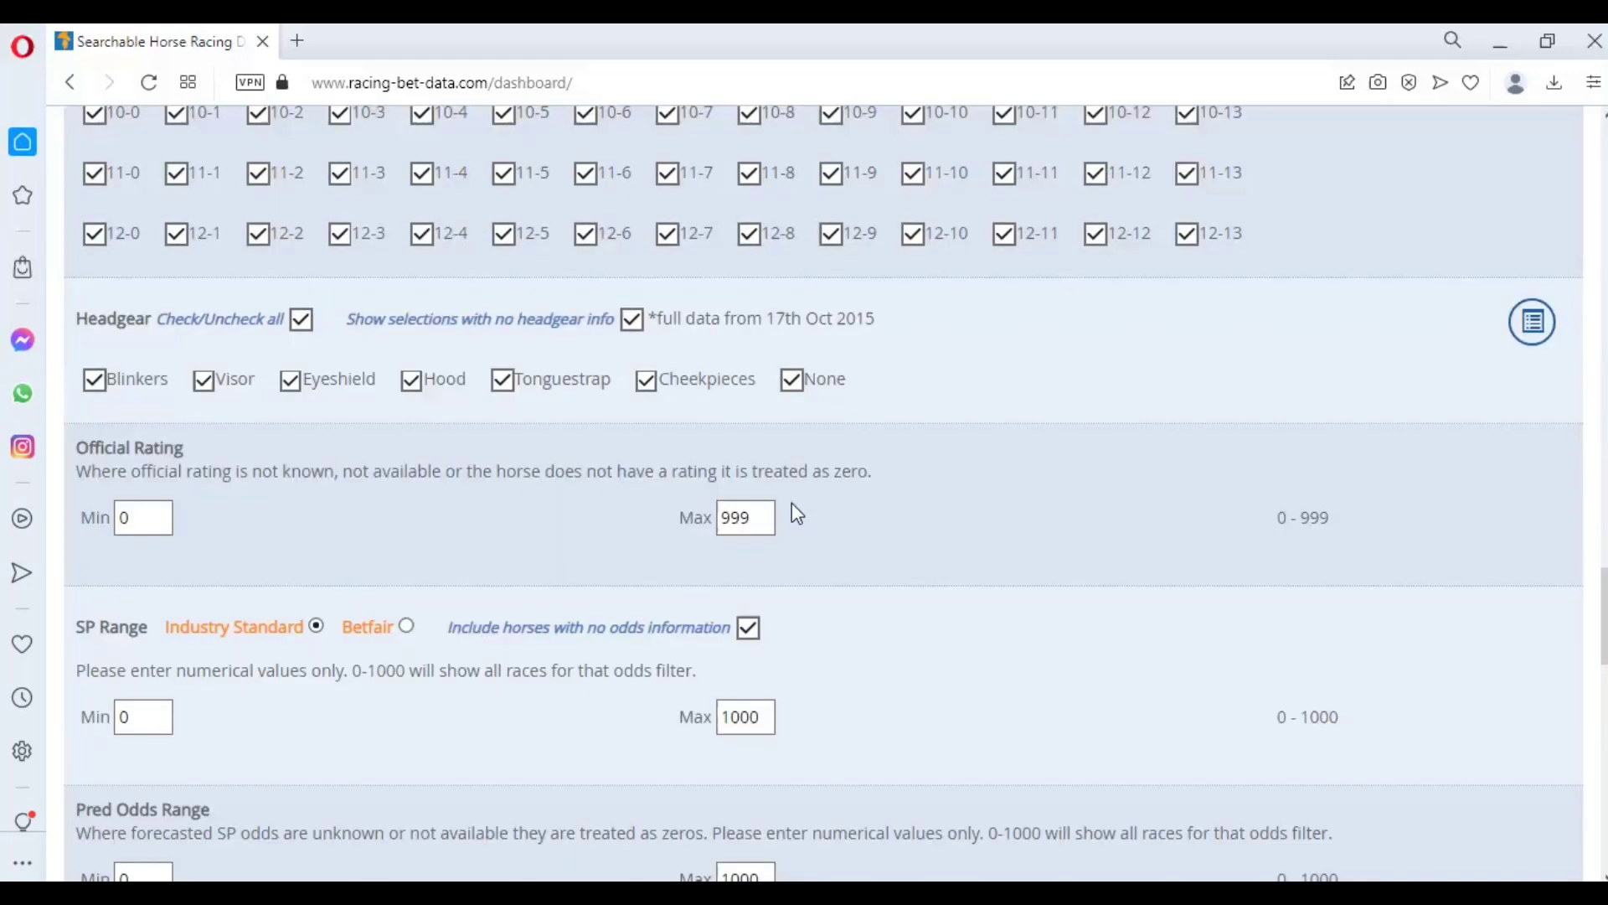
{"action": "scroll", "coordinate": [794, 512], "scroll_direction": "down", "scroll_amount": 8}
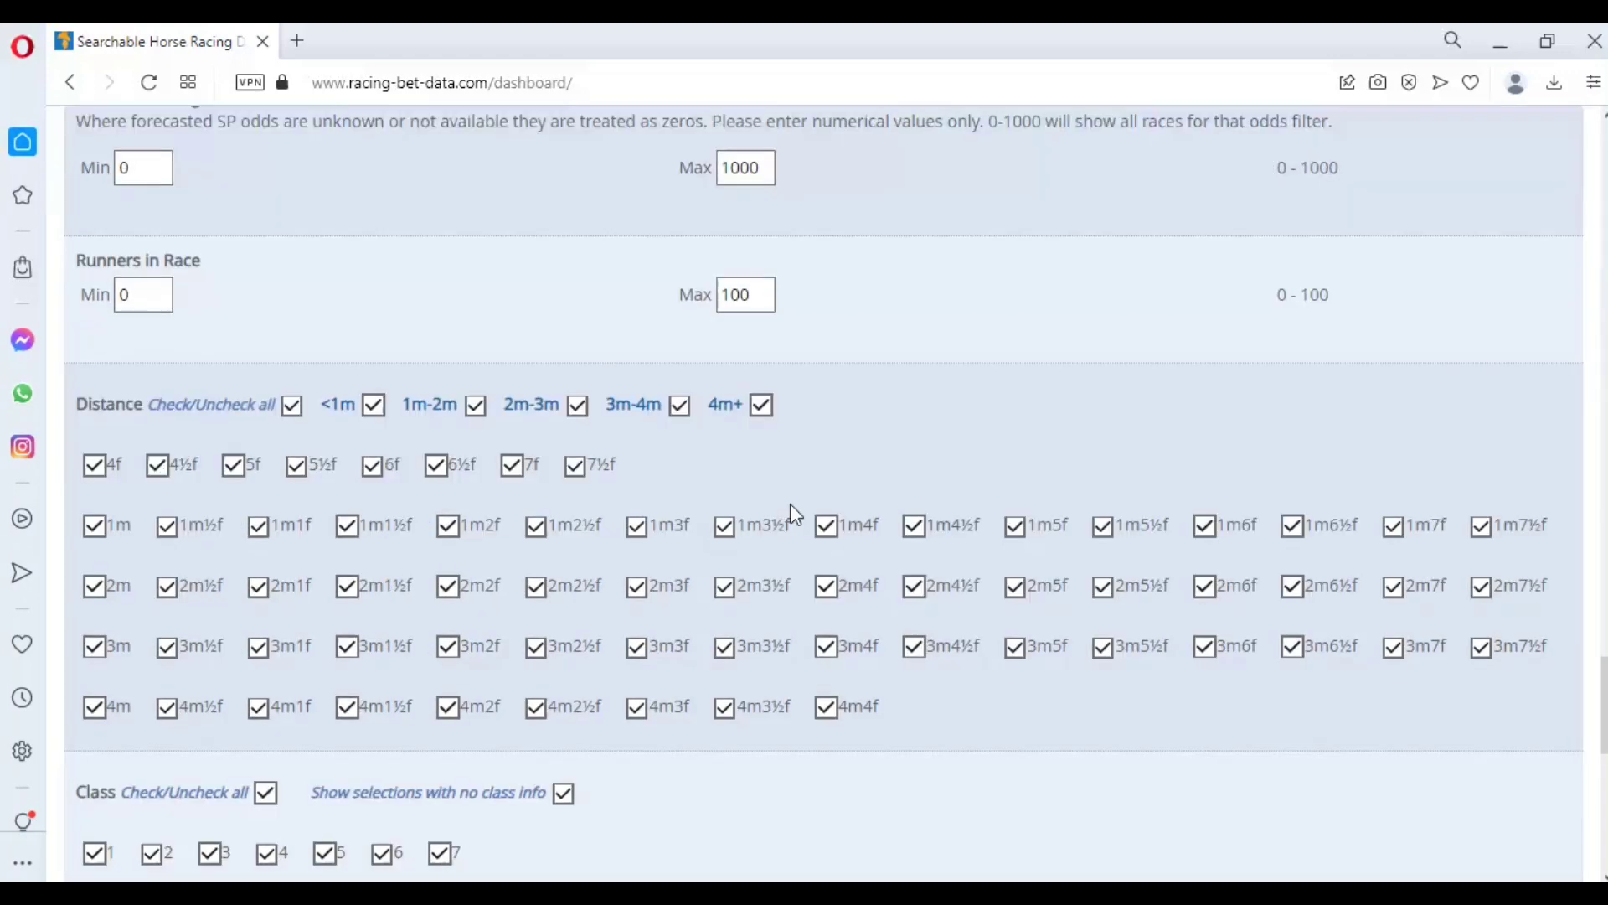
{"action": "scroll", "coordinate": [794, 515], "scroll_direction": "down", "scroll_amount": 7}
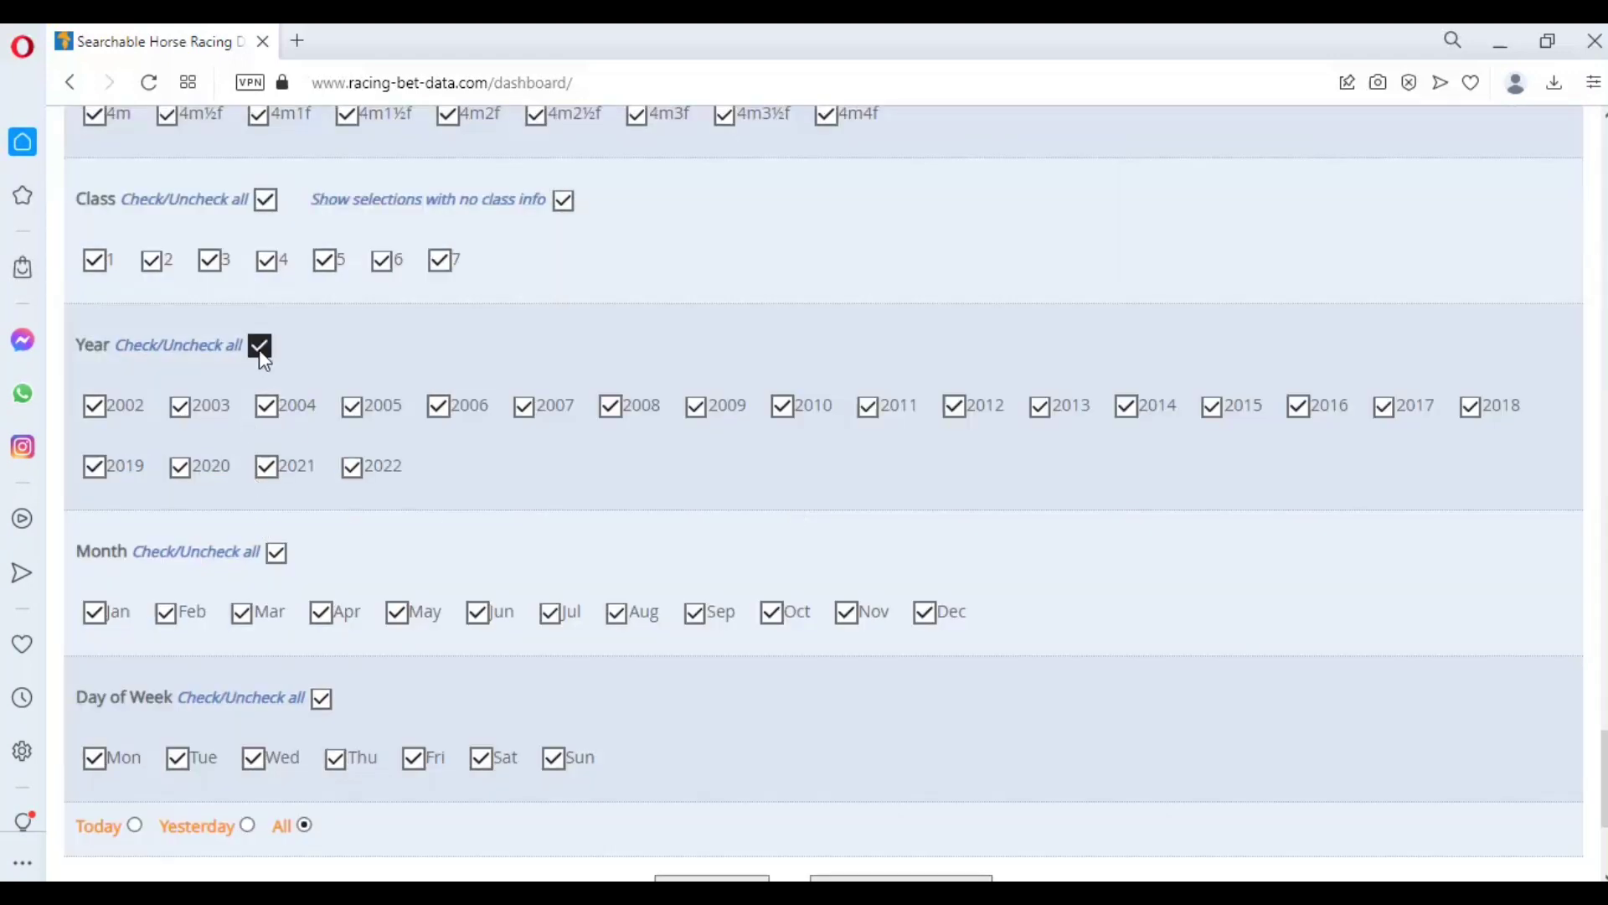
{"action": "left_click", "coordinate": [259, 347]}
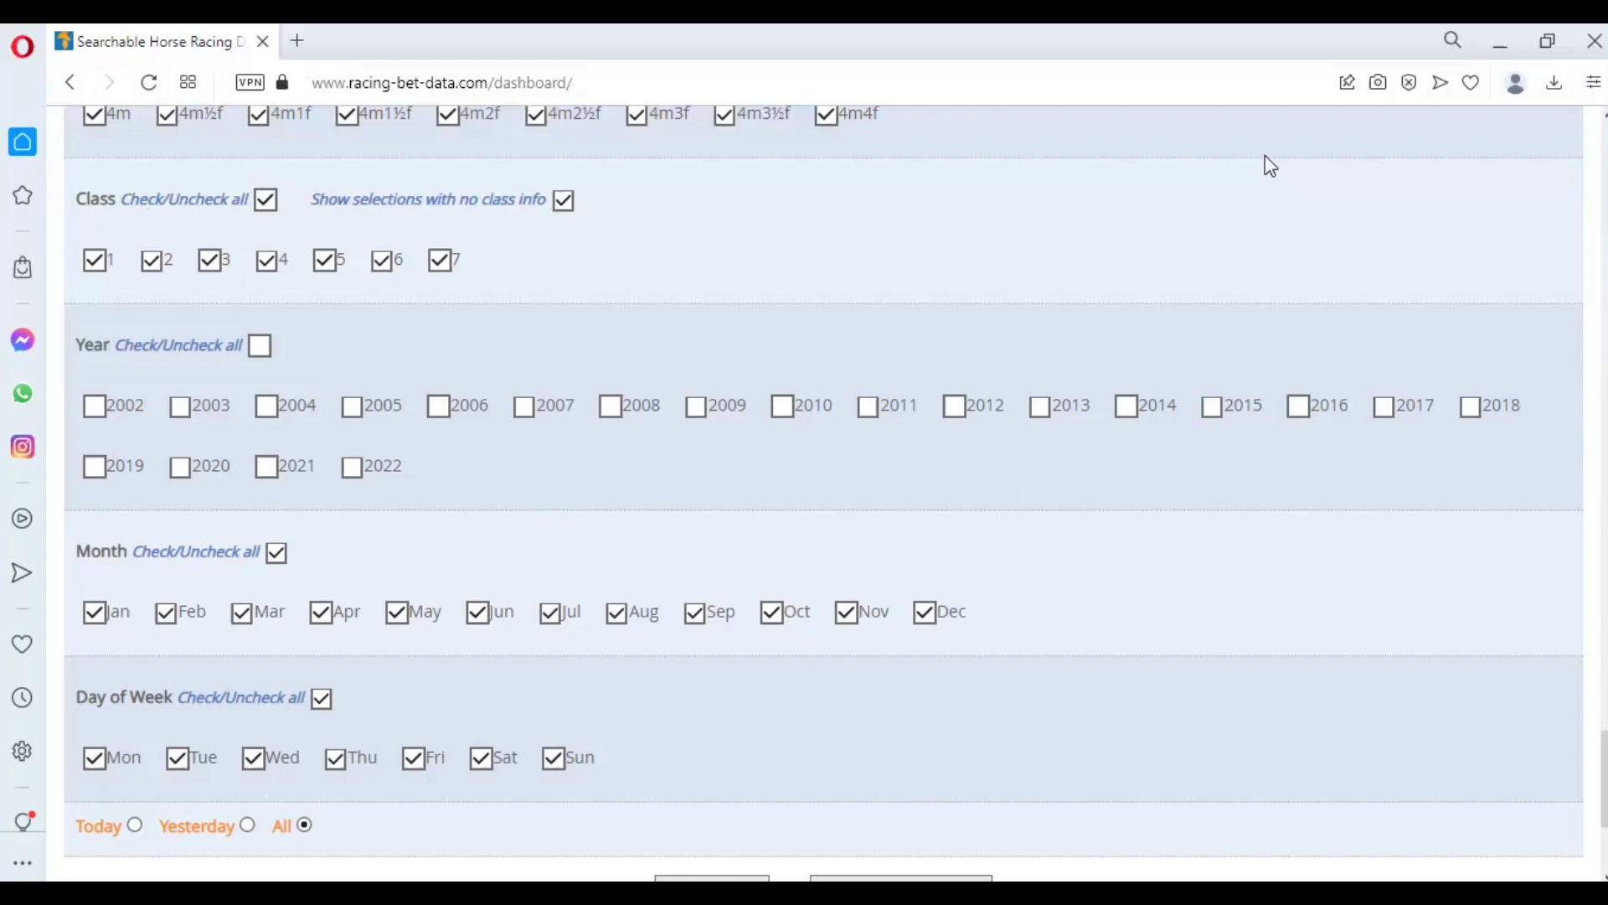
Switch to the Excel workbook and enter the header Drop in cell AH1, beside the Pace column.
{"action": "key", "text": "alt+Tab"}
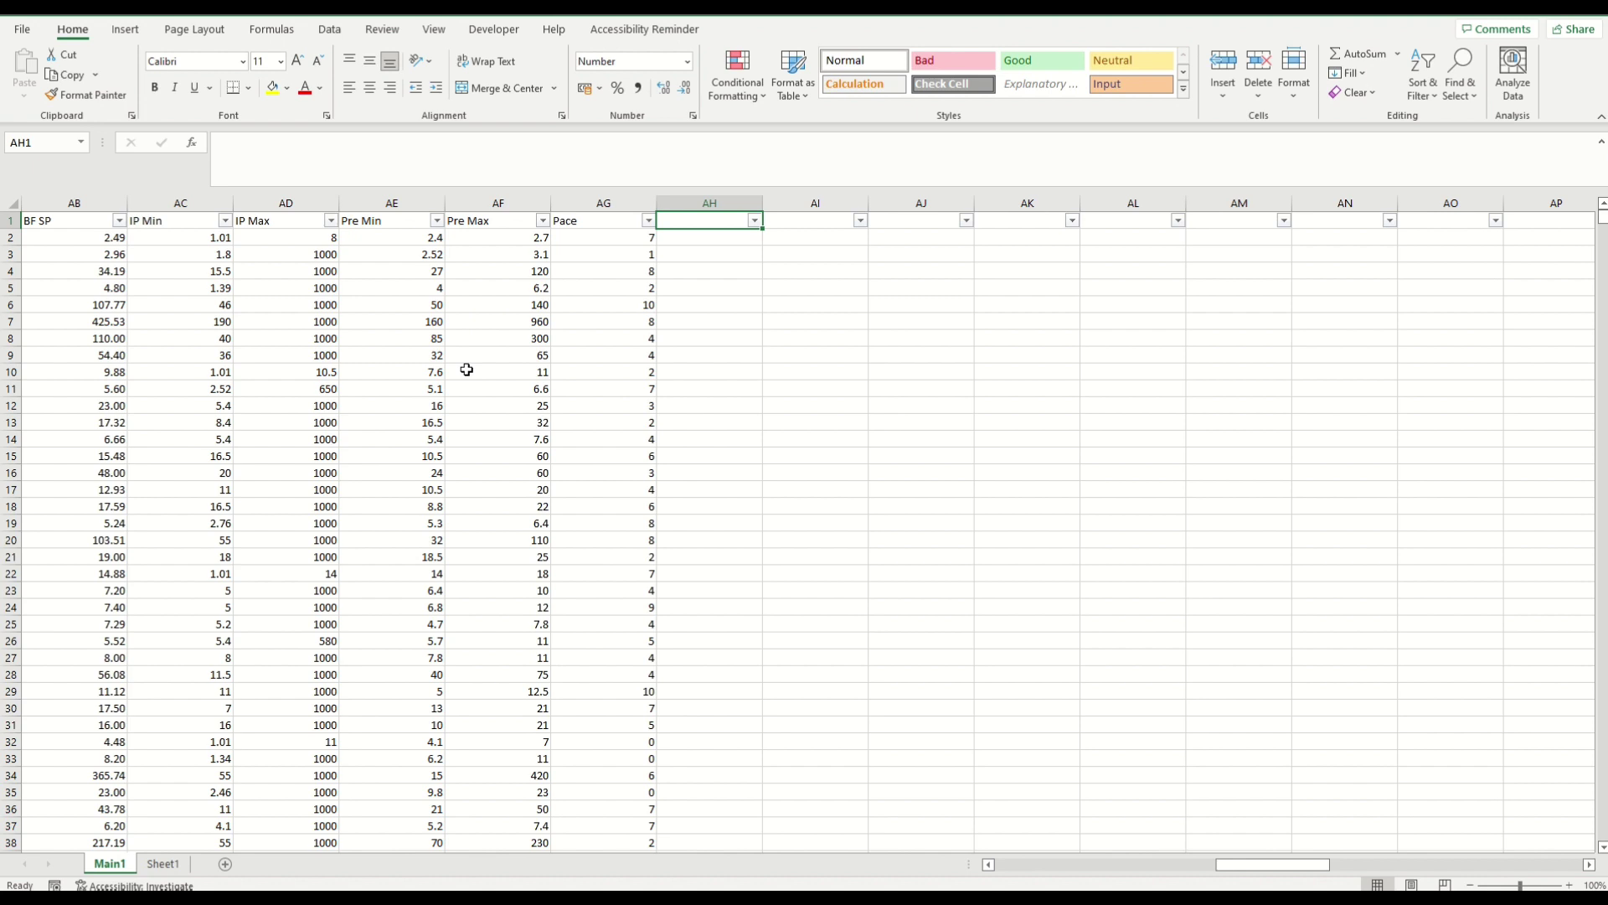
{"action": "type", "text": "Drop"}
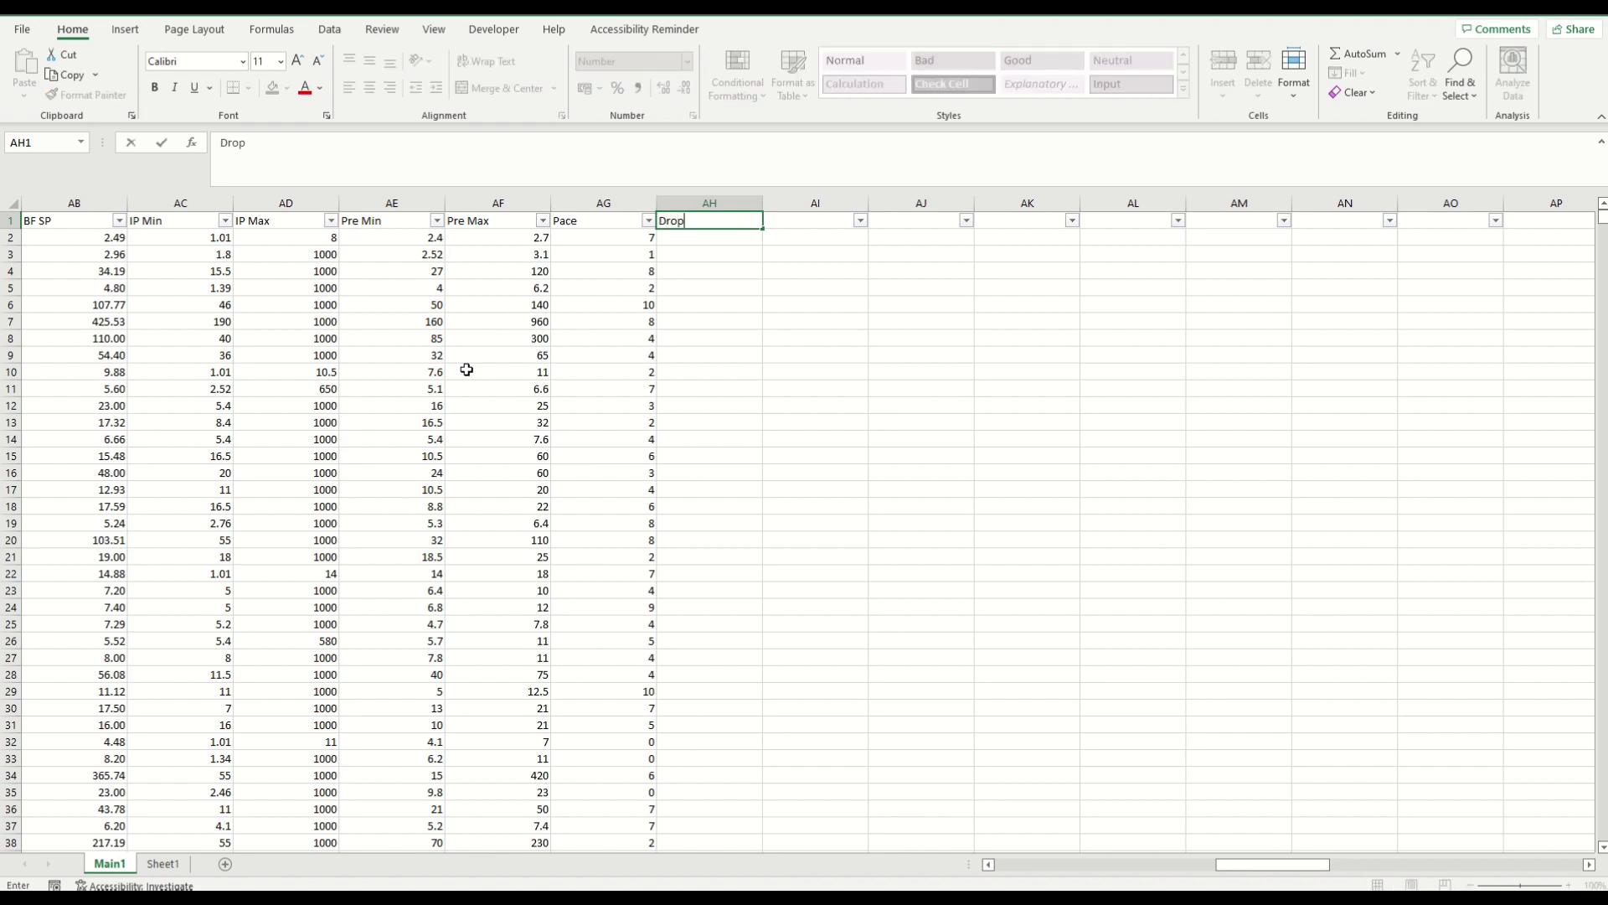
{"action": "key", "text": "Return"}
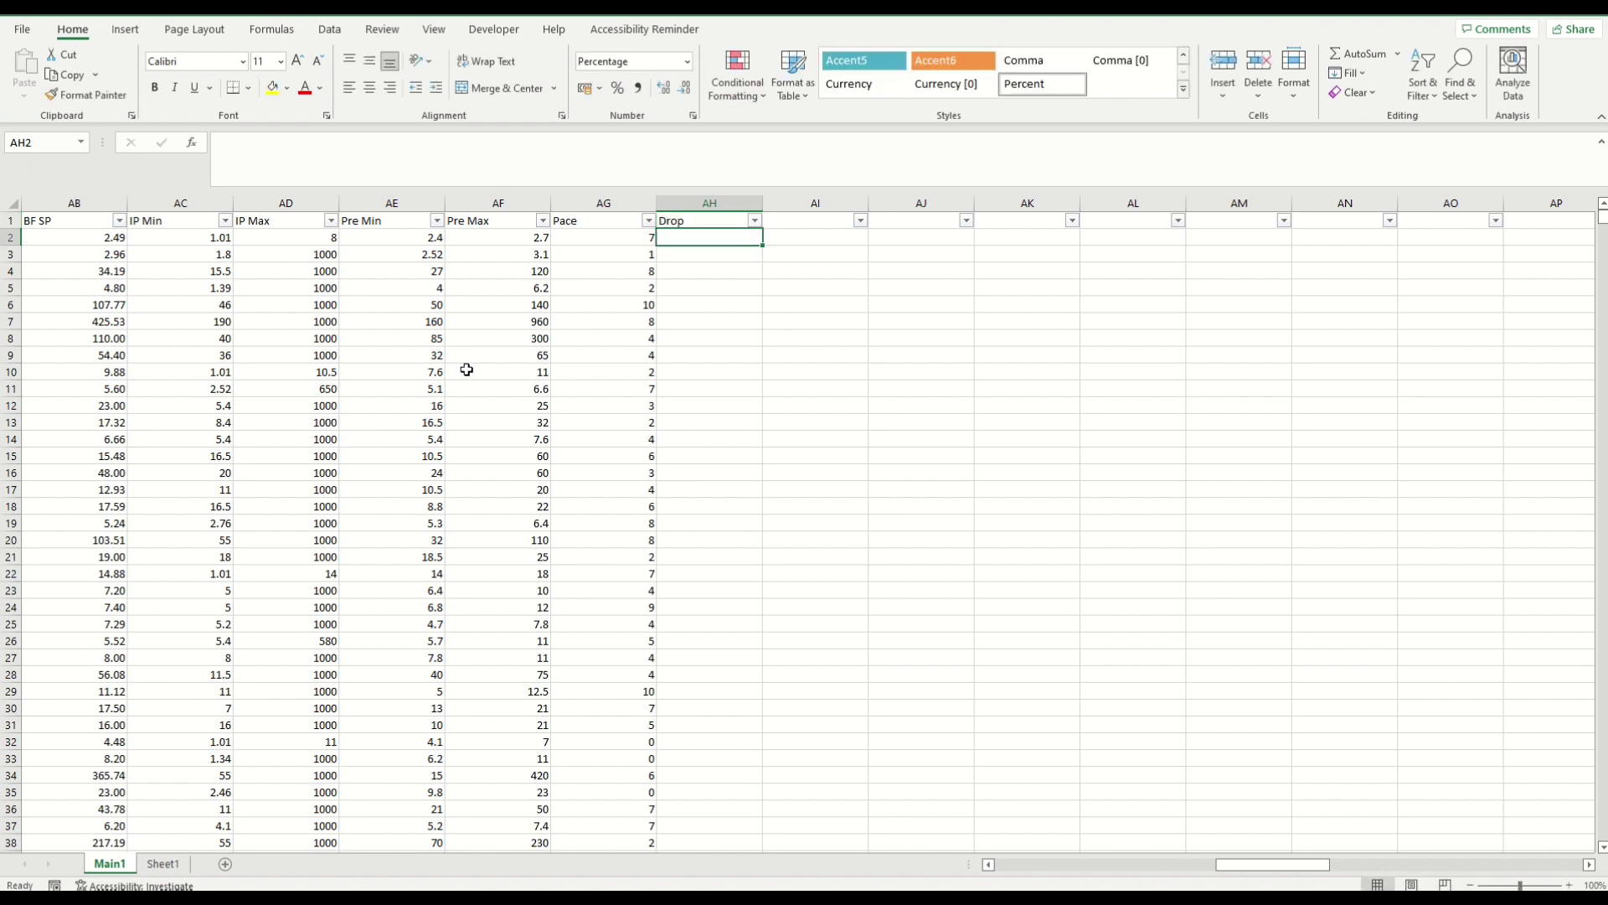
Enter the formula =(AB2-AC2)/(AB2-1) in AH2 and fill it down the whole Drop column.
{"action": "type", "text": "="}
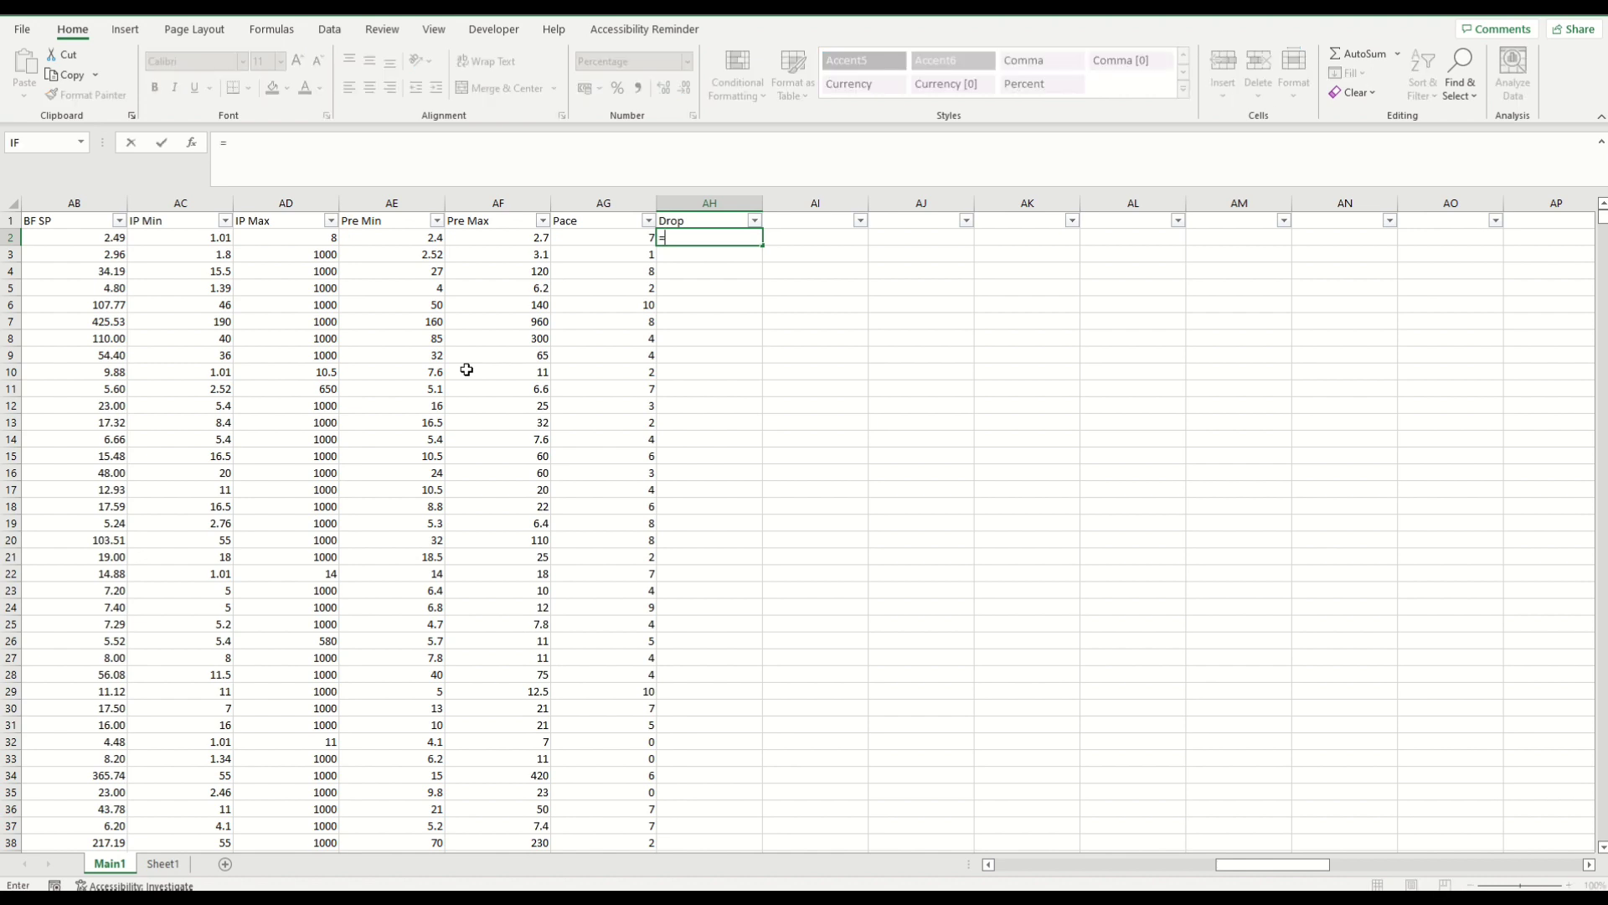
{"action": "type", "text": "("}
{"action": "left_click", "coordinate": [103, 241]}
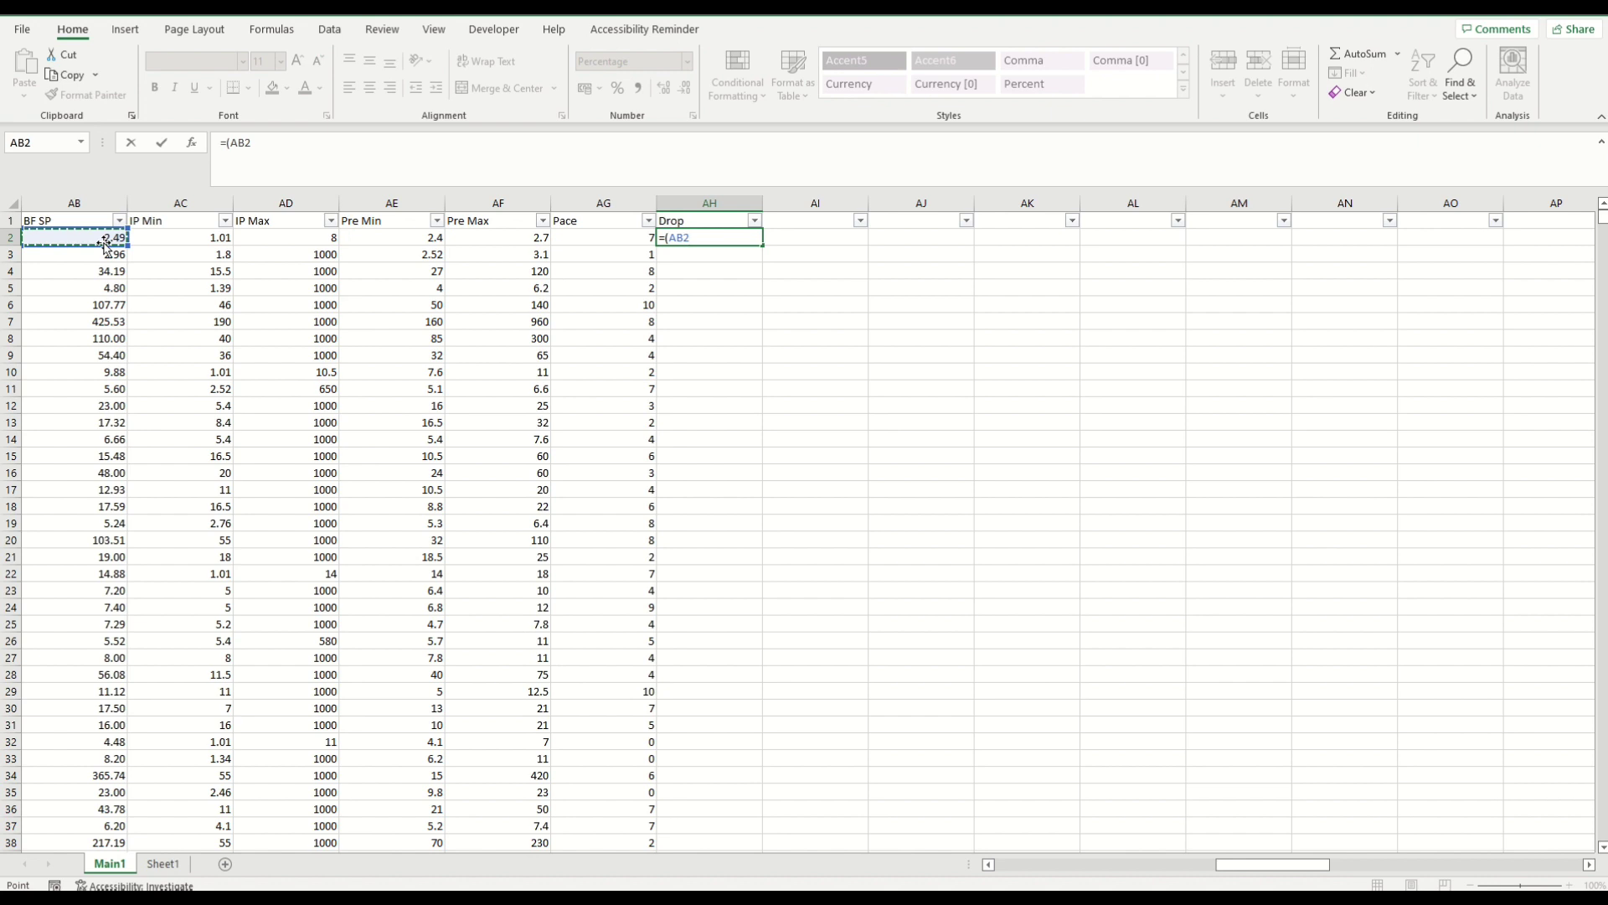
{"action": "type", "text": "-"}
{"action": "left_click", "coordinate": [215, 238]}
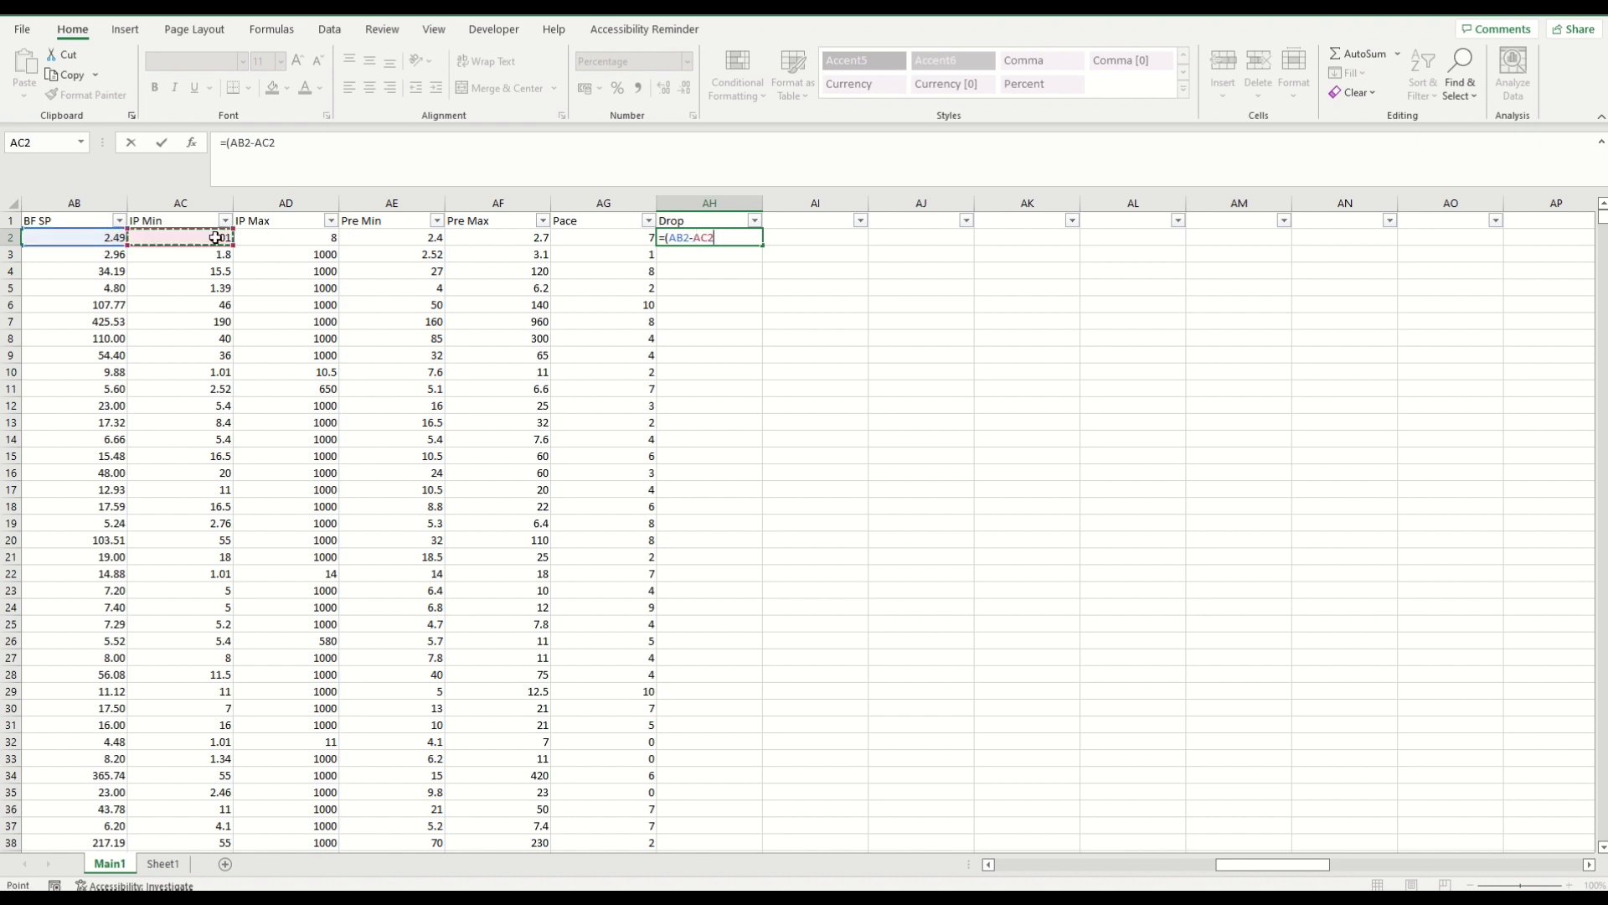
{"action": "type", "text": ")/("}
{"action": "left_click", "coordinate": [86, 241]}
{"action": "type", "text": "-1"}
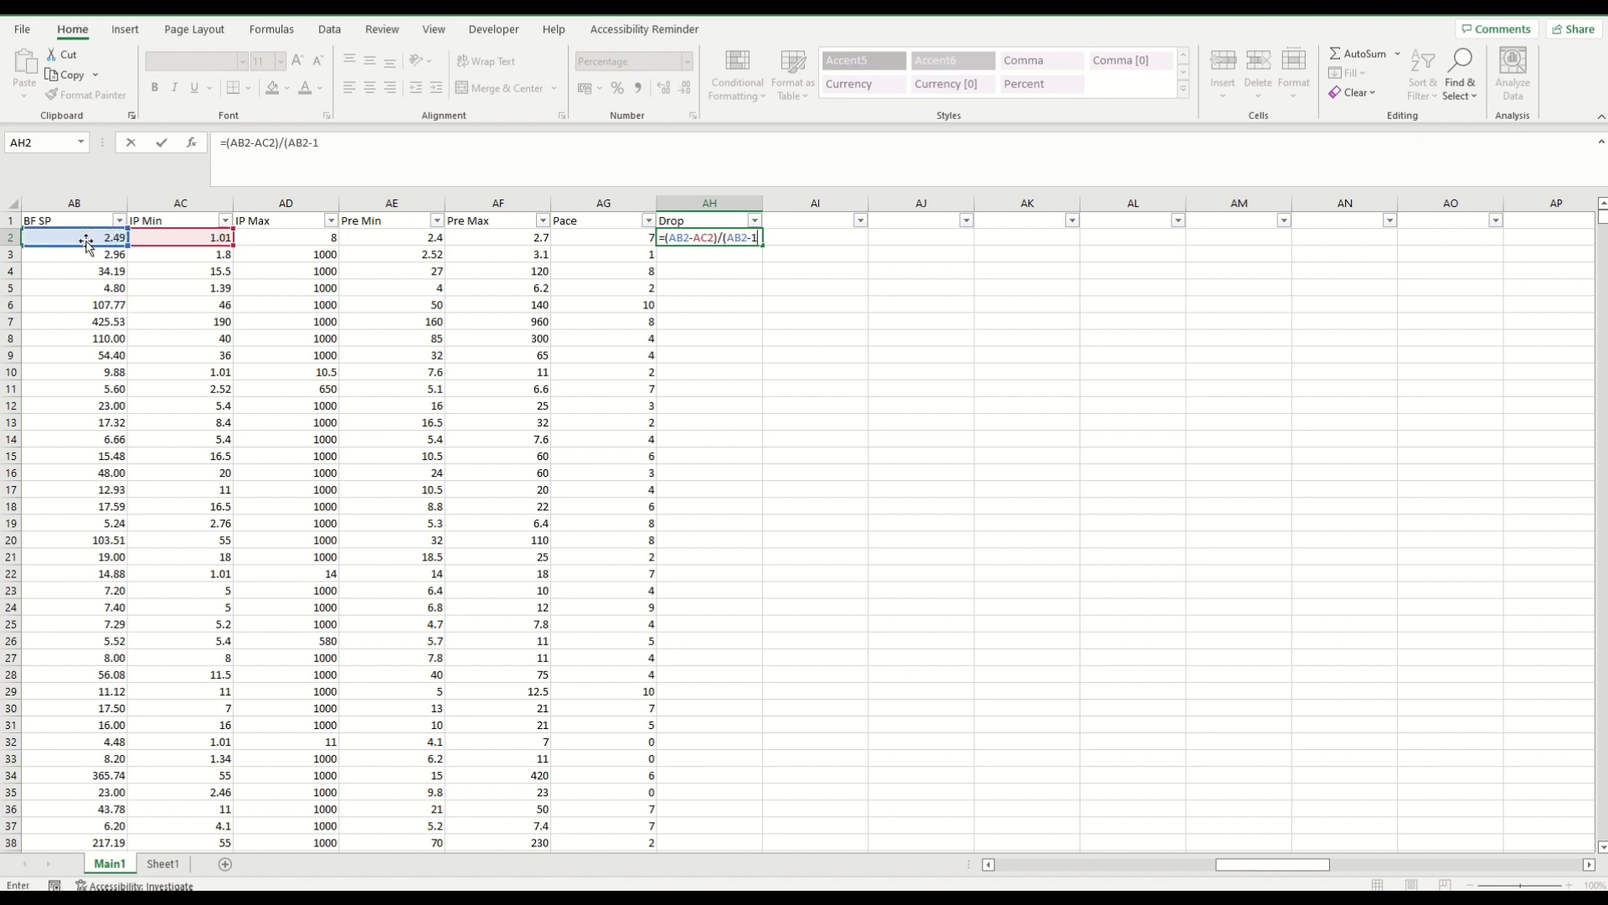
{"action": "type", "text": ")"}
{"action": "key", "text": "Return"}
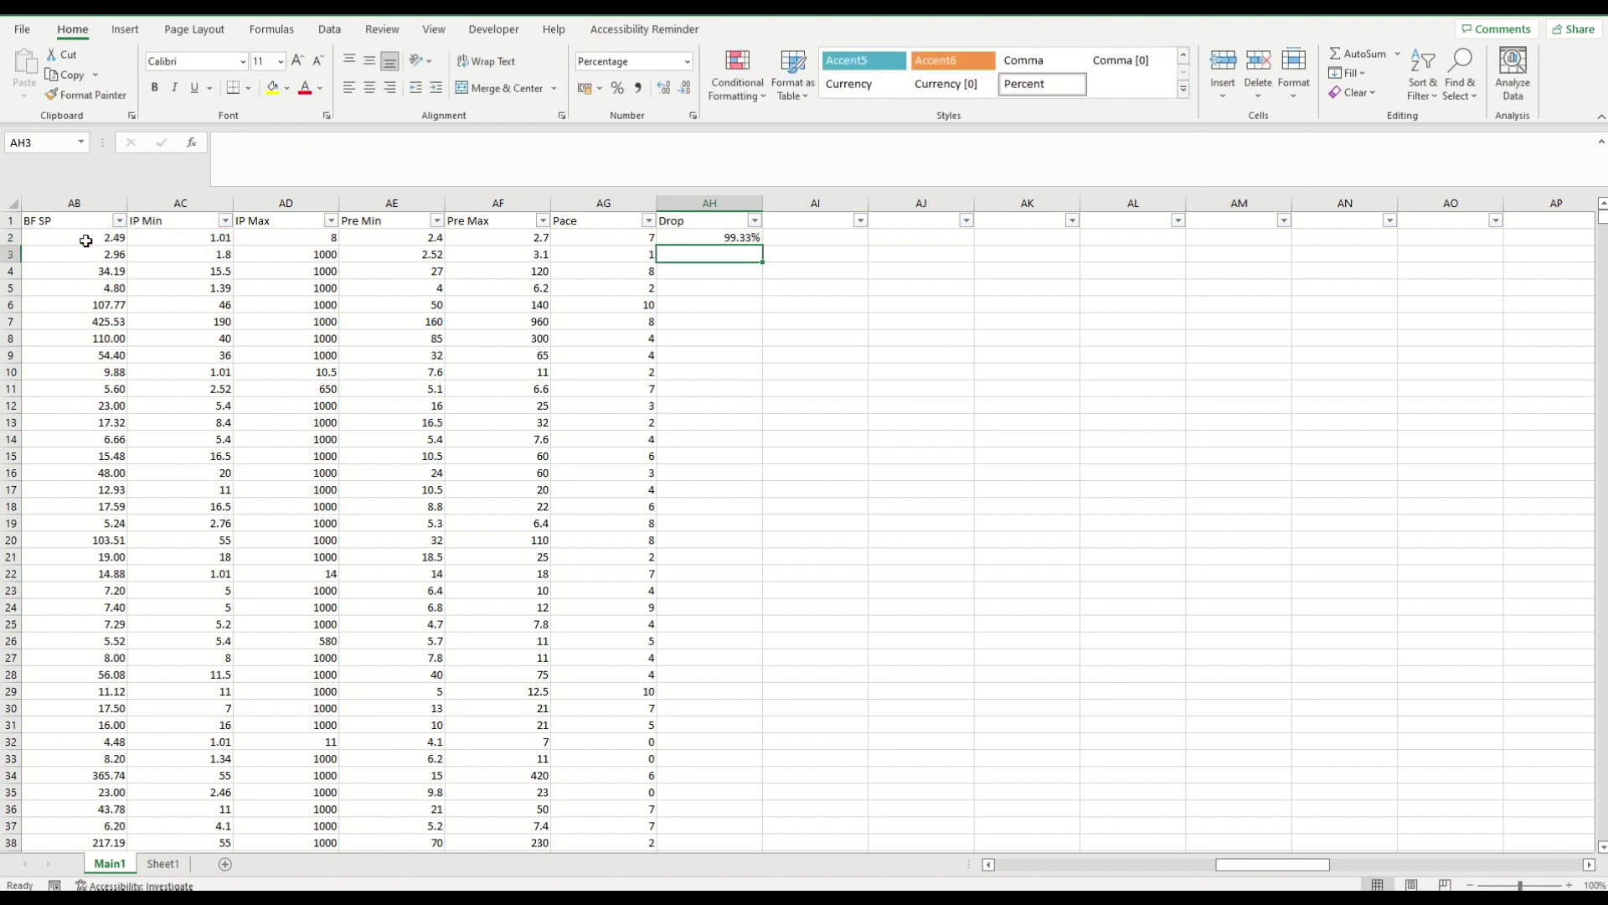
{"action": "left_click", "coordinate": [704, 239]}
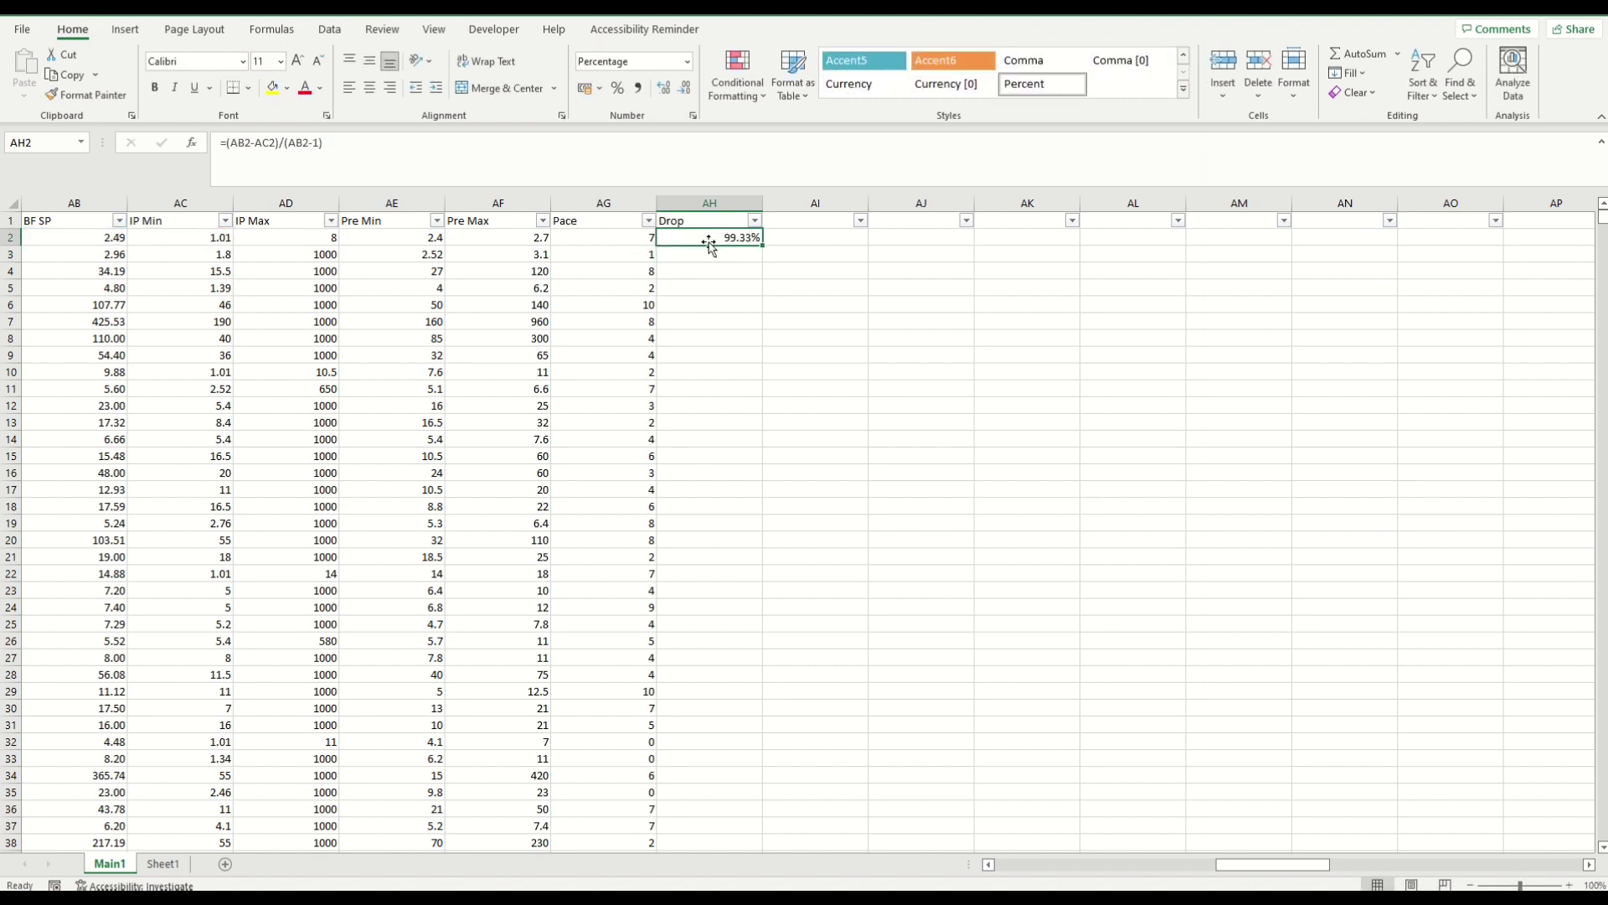
{"action": "double_click", "coordinate": [764, 247]}
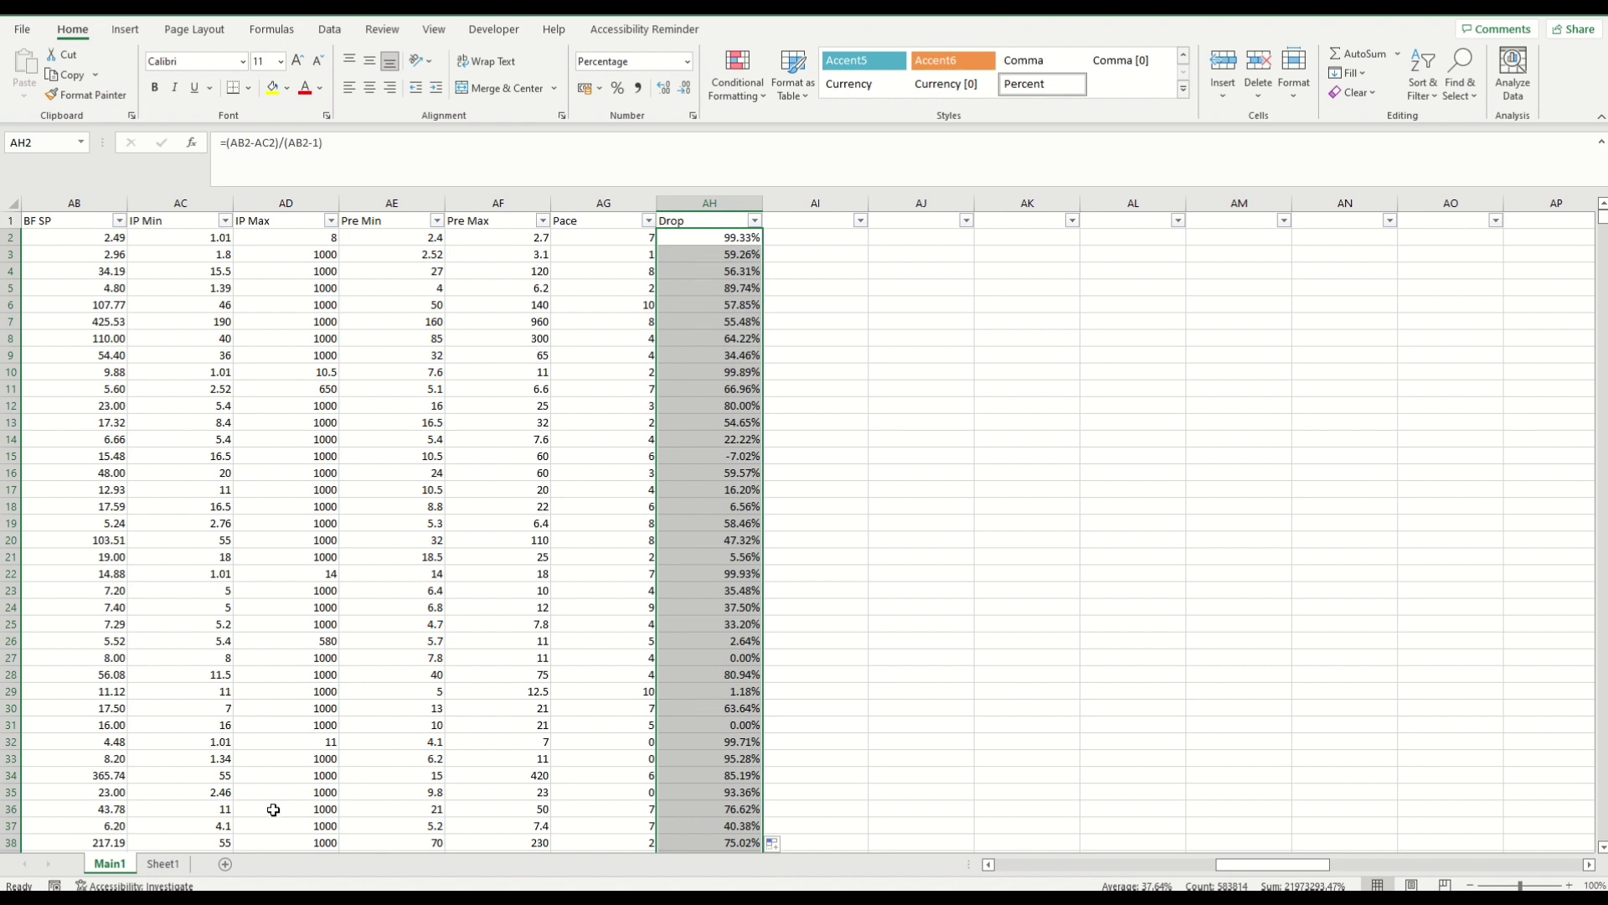
In the empty PivotTable on Sheet1, add Pace as the row field and Drop as the value field.
{"action": "left_click", "coordinate": [179, 864]}
{"action": "left_click", "coordinate": [168, 405]}
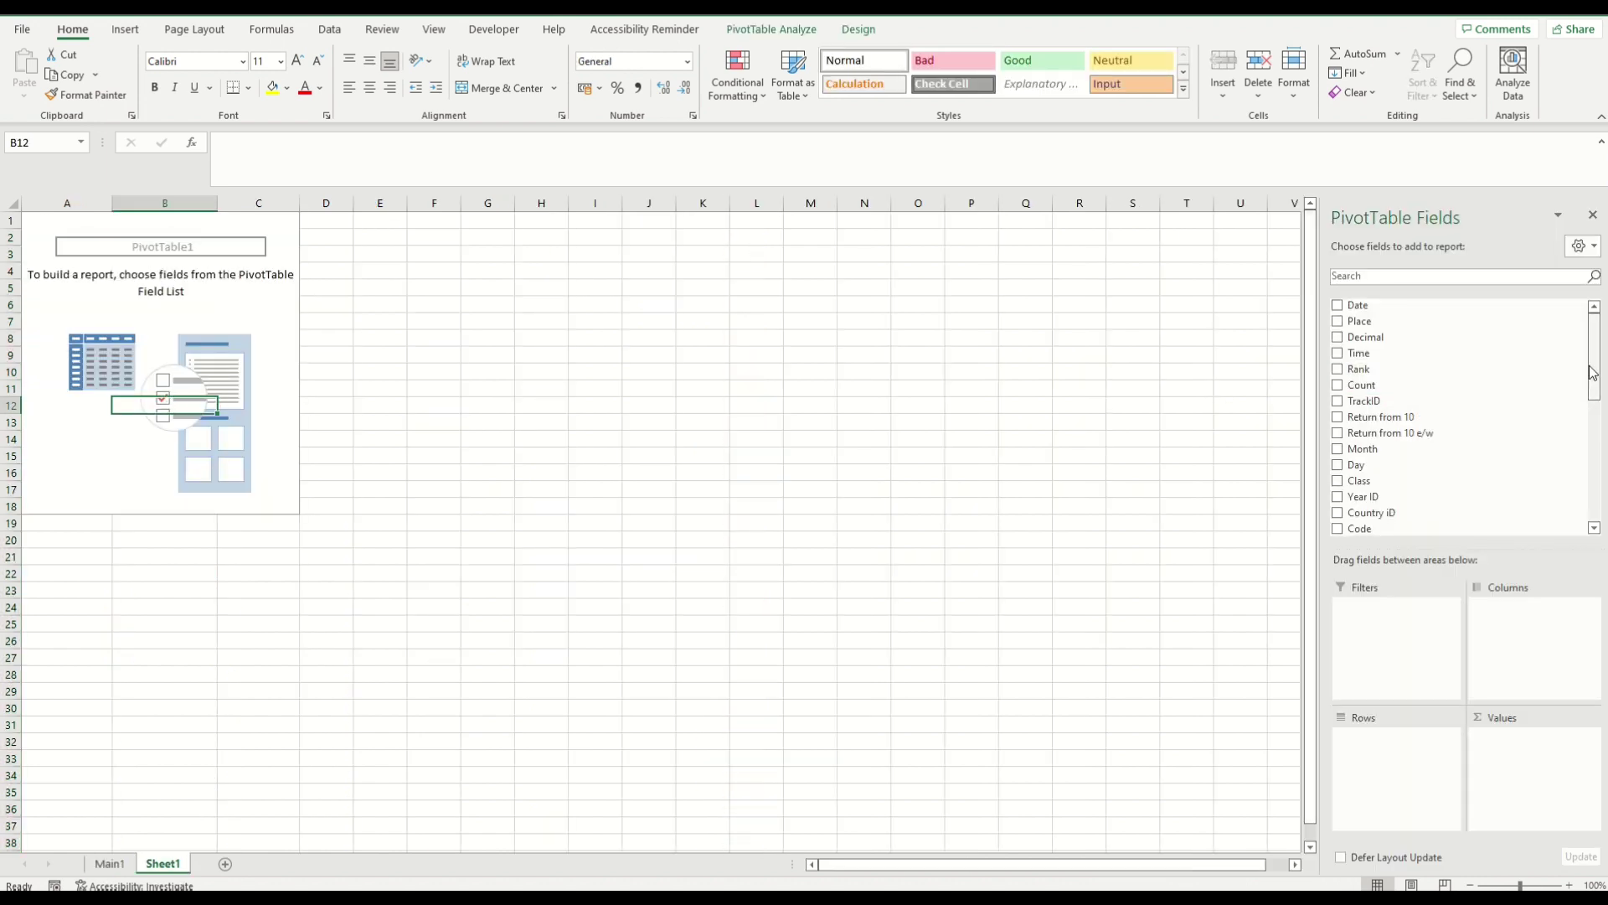
{"action": "left_click_drag", "start_coordinate": [1594, 379], "coordinate": [1595, 505]}
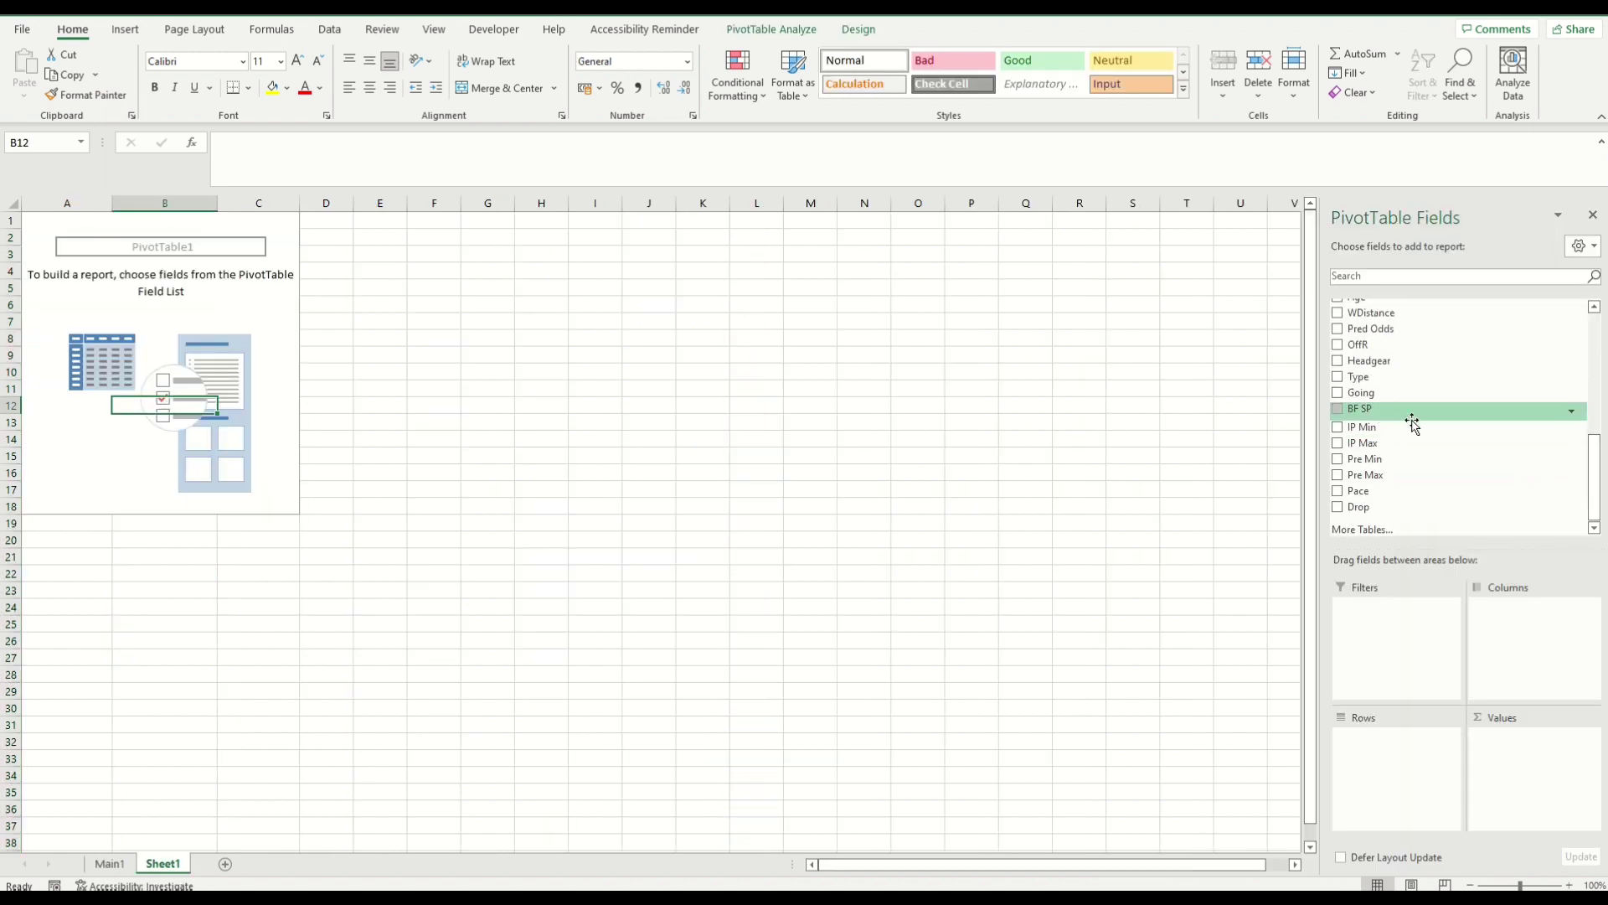
{"action": "left_click_drag", "start_coordinate": [1404, 503], "coordinate": [1407, 762]}
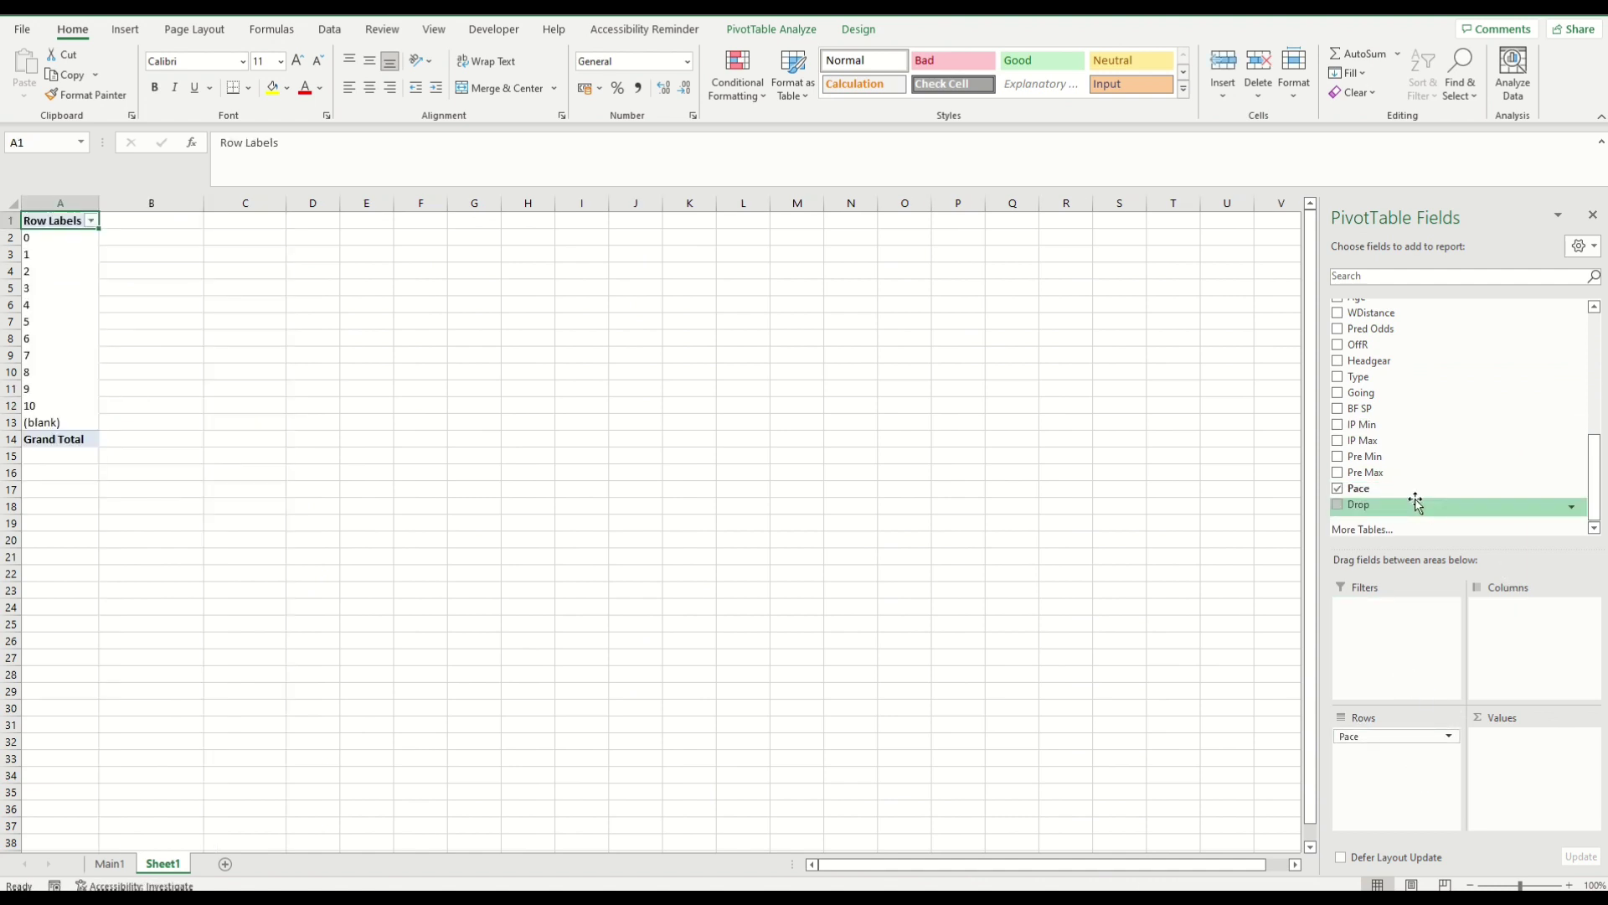
{"action": "left_click_drag", "start_coordinate": [1416, 501], "coordinate": [1538, 769]}
Summarize the PivotTable's Drop values by Average instead of Sum.
{"action": "left_click", "coordinate": [1595, 737]}
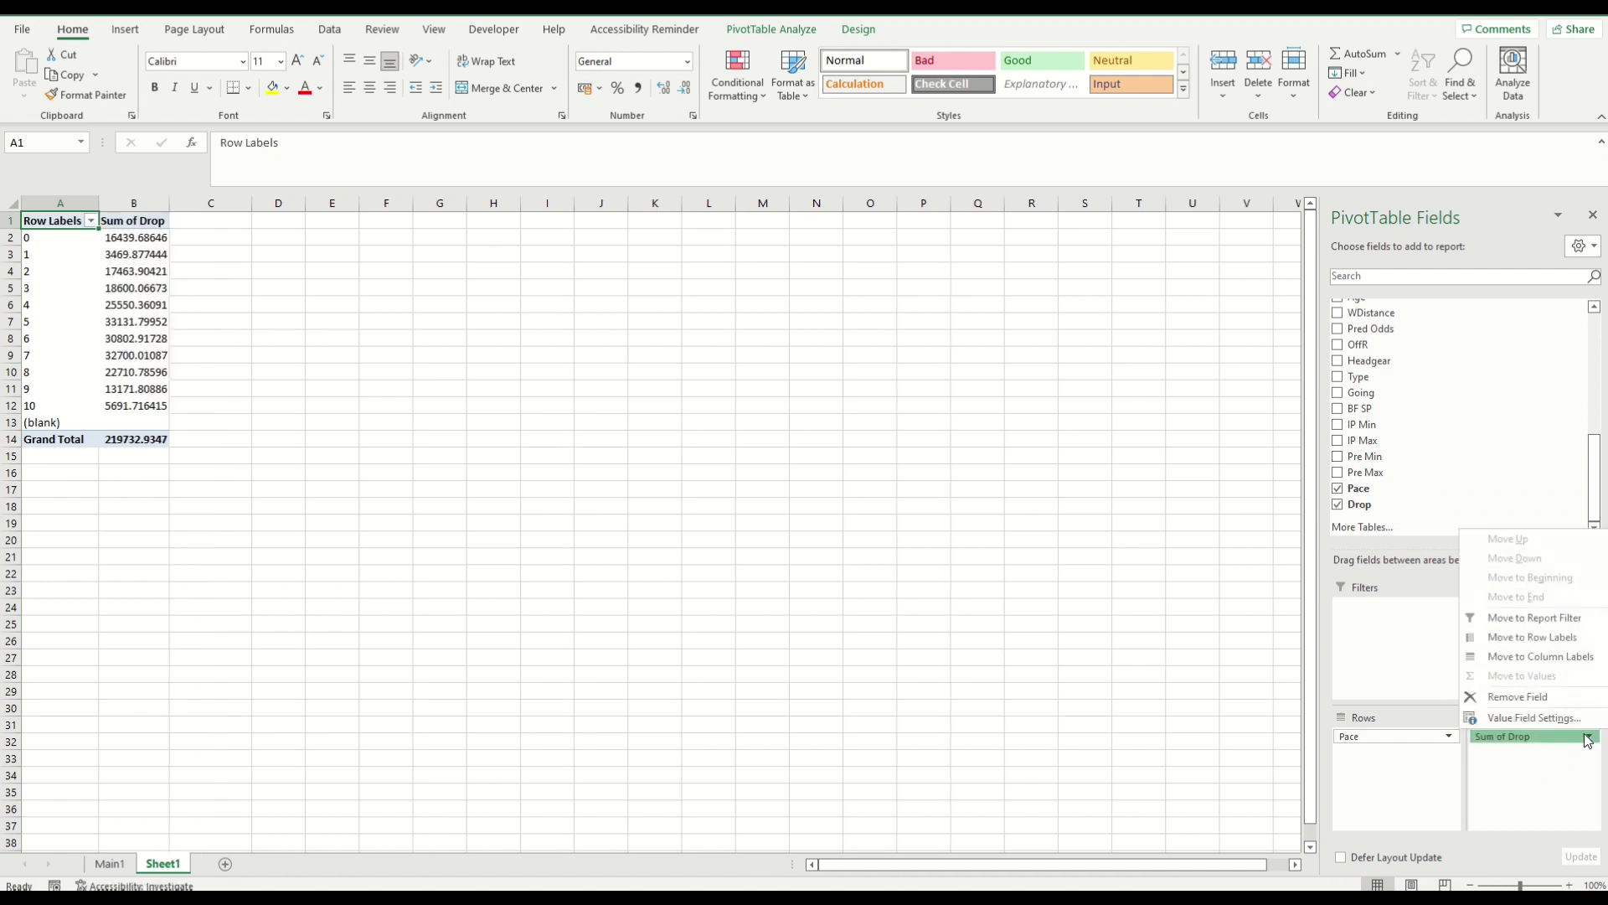
{"action": "left_click", "coordinate": [1563, 718]}
{"action": "left_click", "coordinate": [251, 478]}
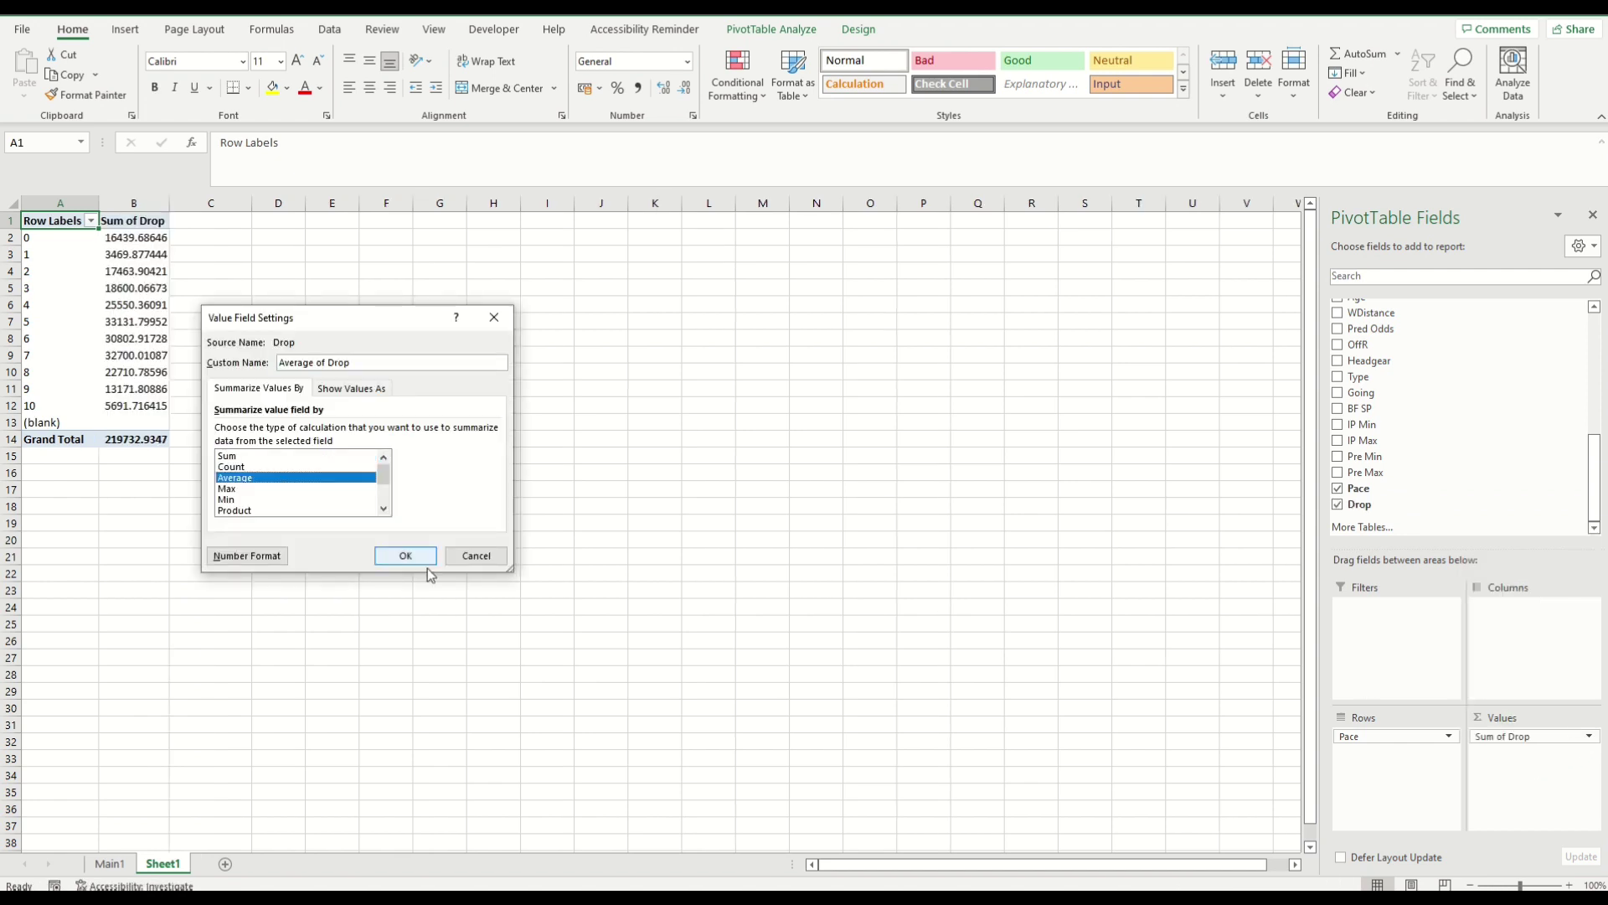
{"action": "left_click", "coordinate": [410, 556]}
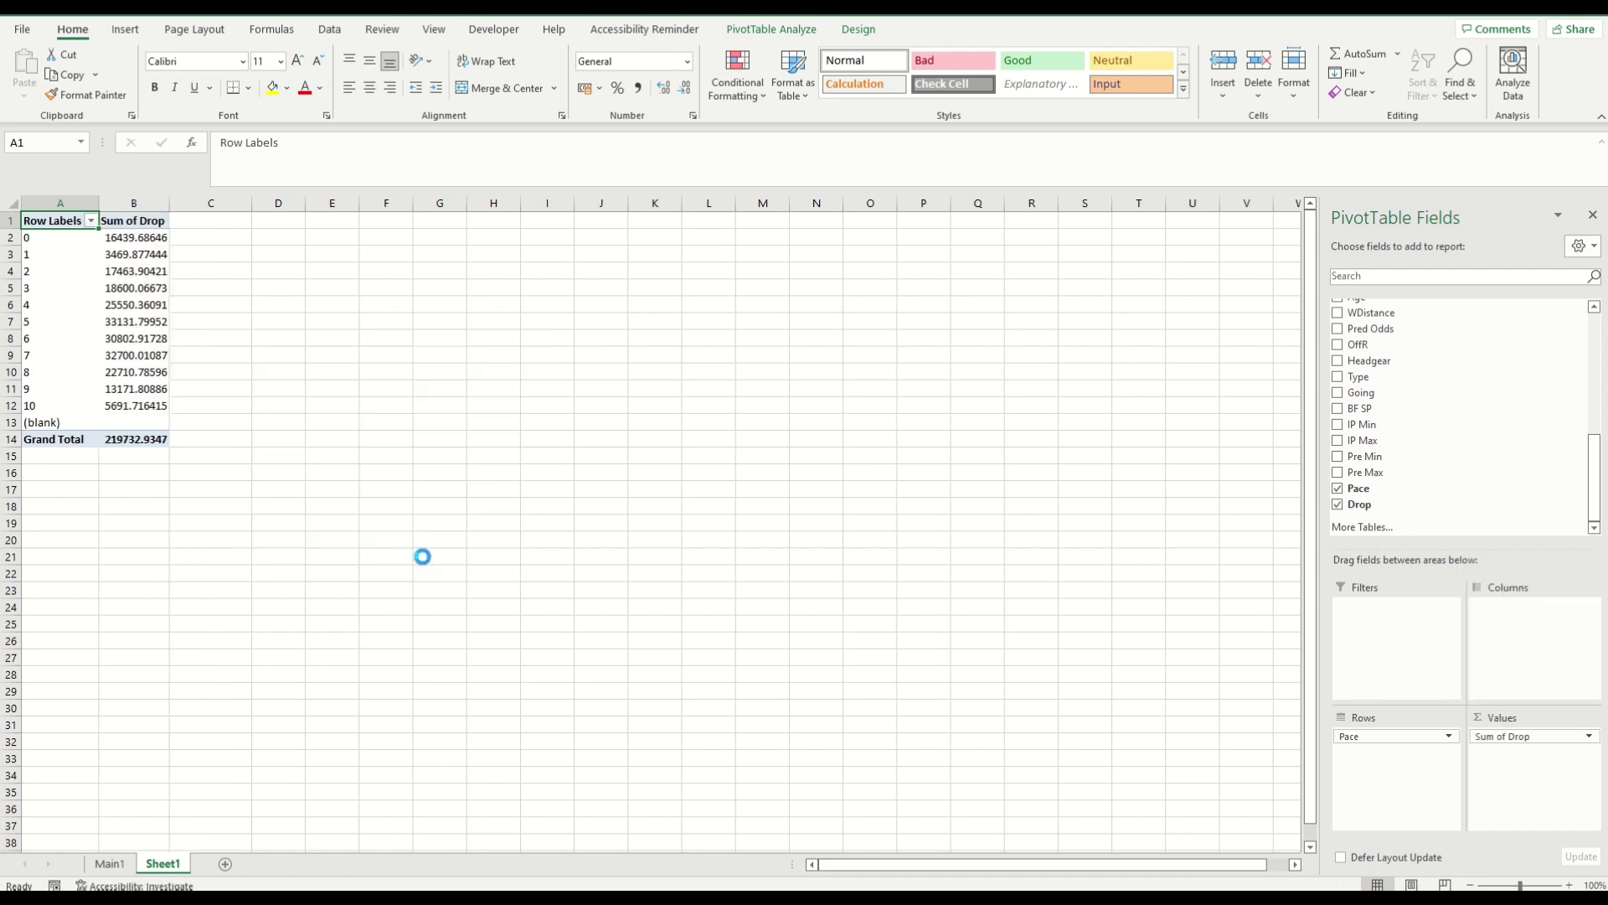
Set the number format of the Average of Drop field to Percentage.
{"action": "right_click", "coordinate": [148, 222]}
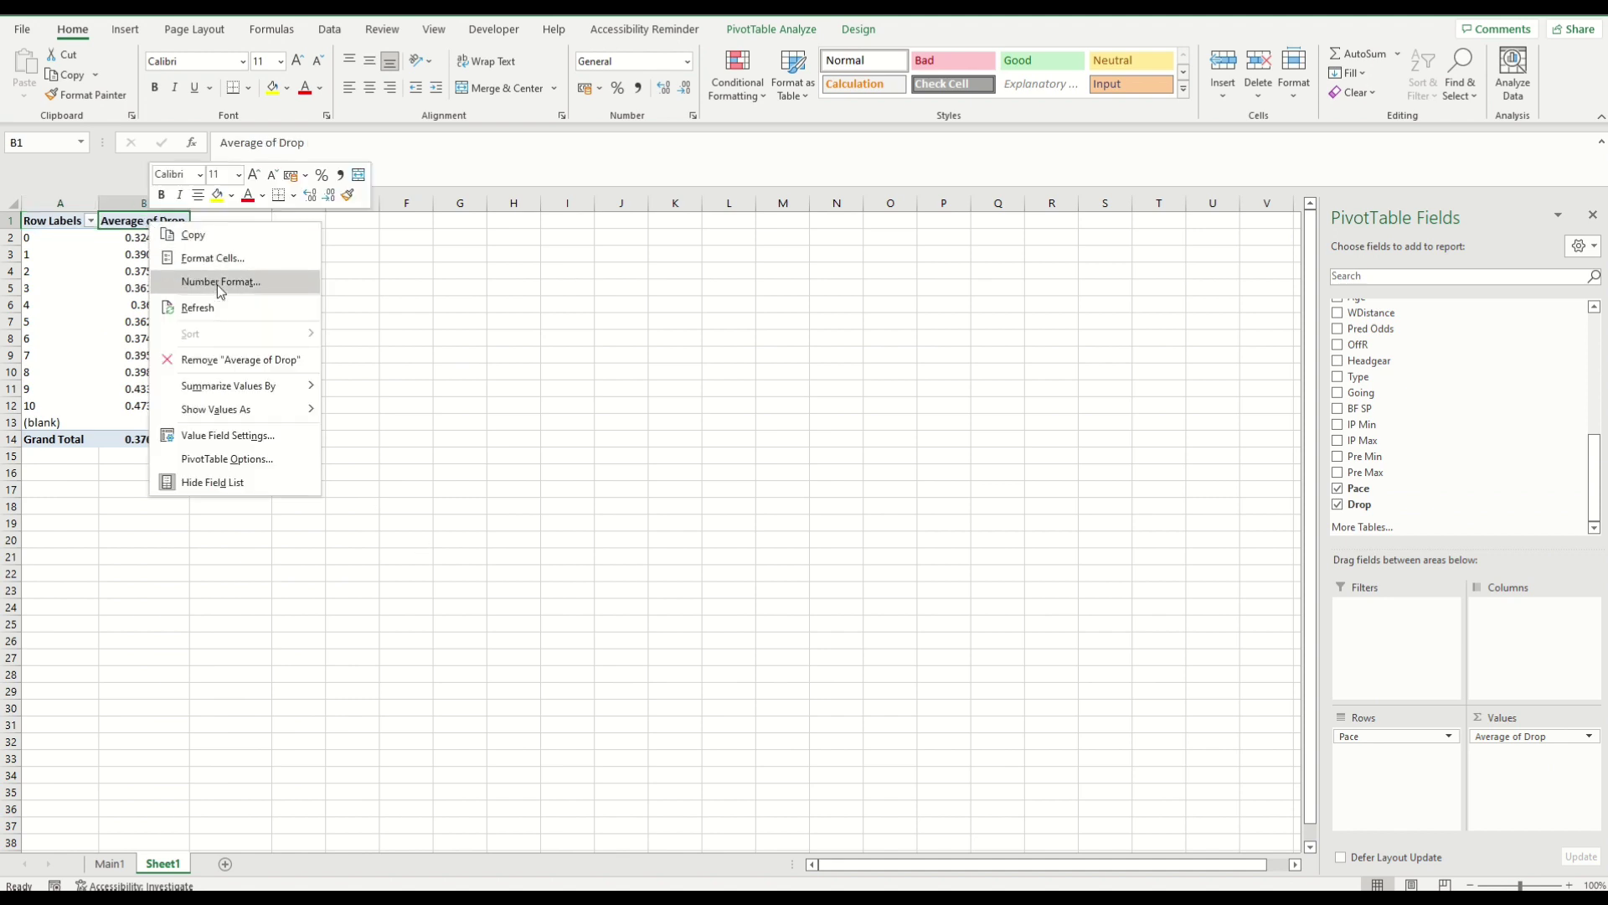
{"action": "left_click", "coordinate": [217, 283]}
{"action": "left_click", "coordinate": [67, 212]}
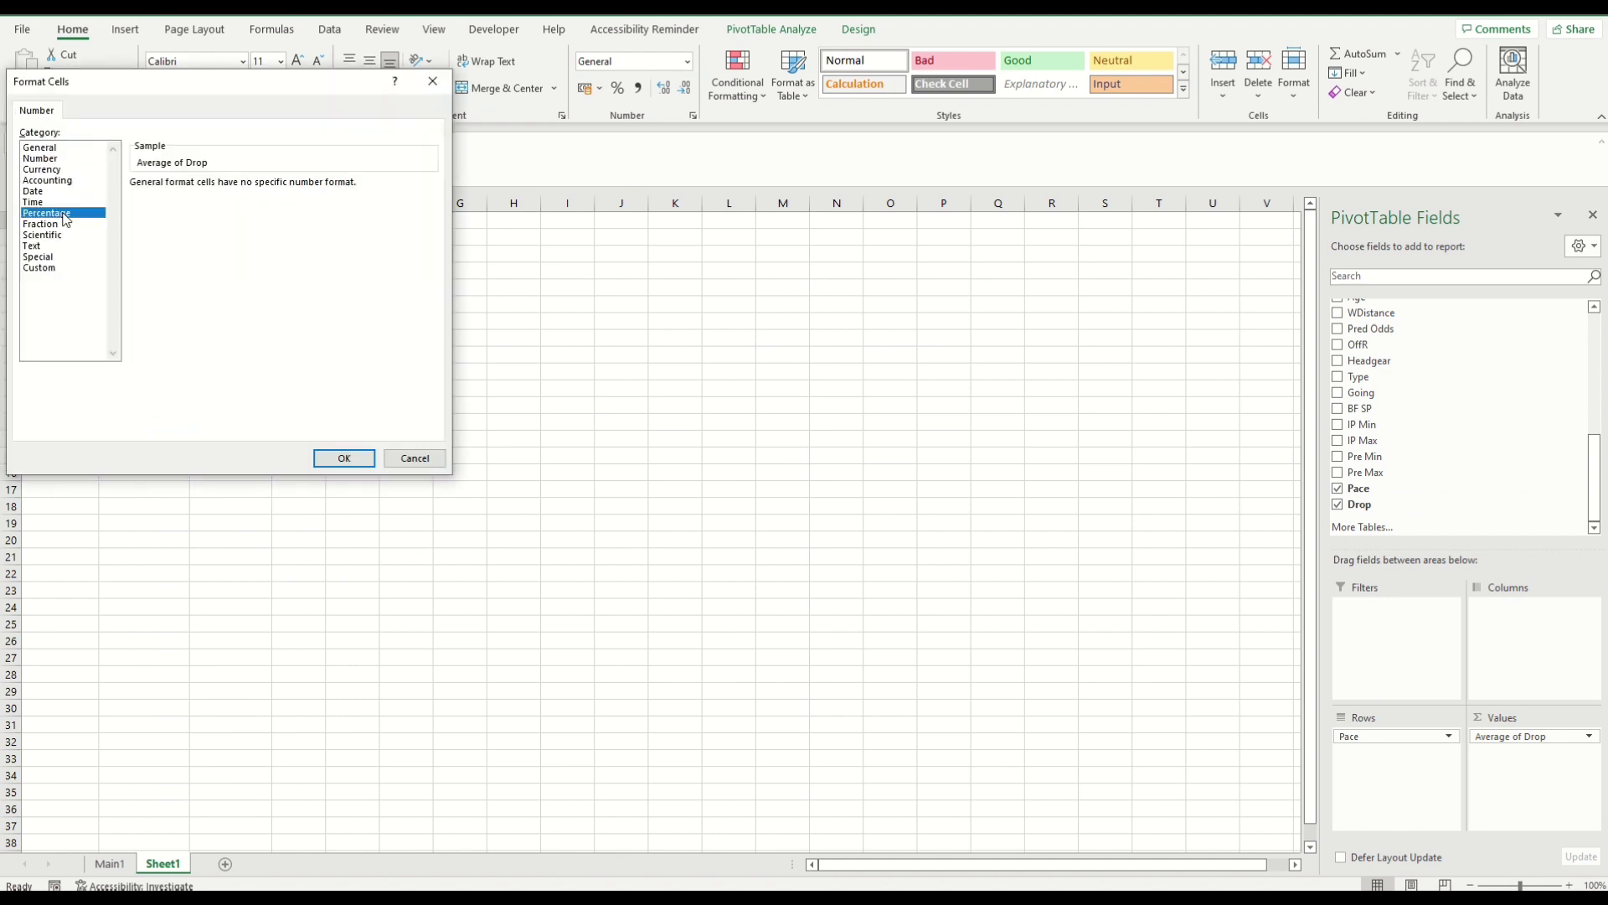
{"action": "key", "text": "Return"}
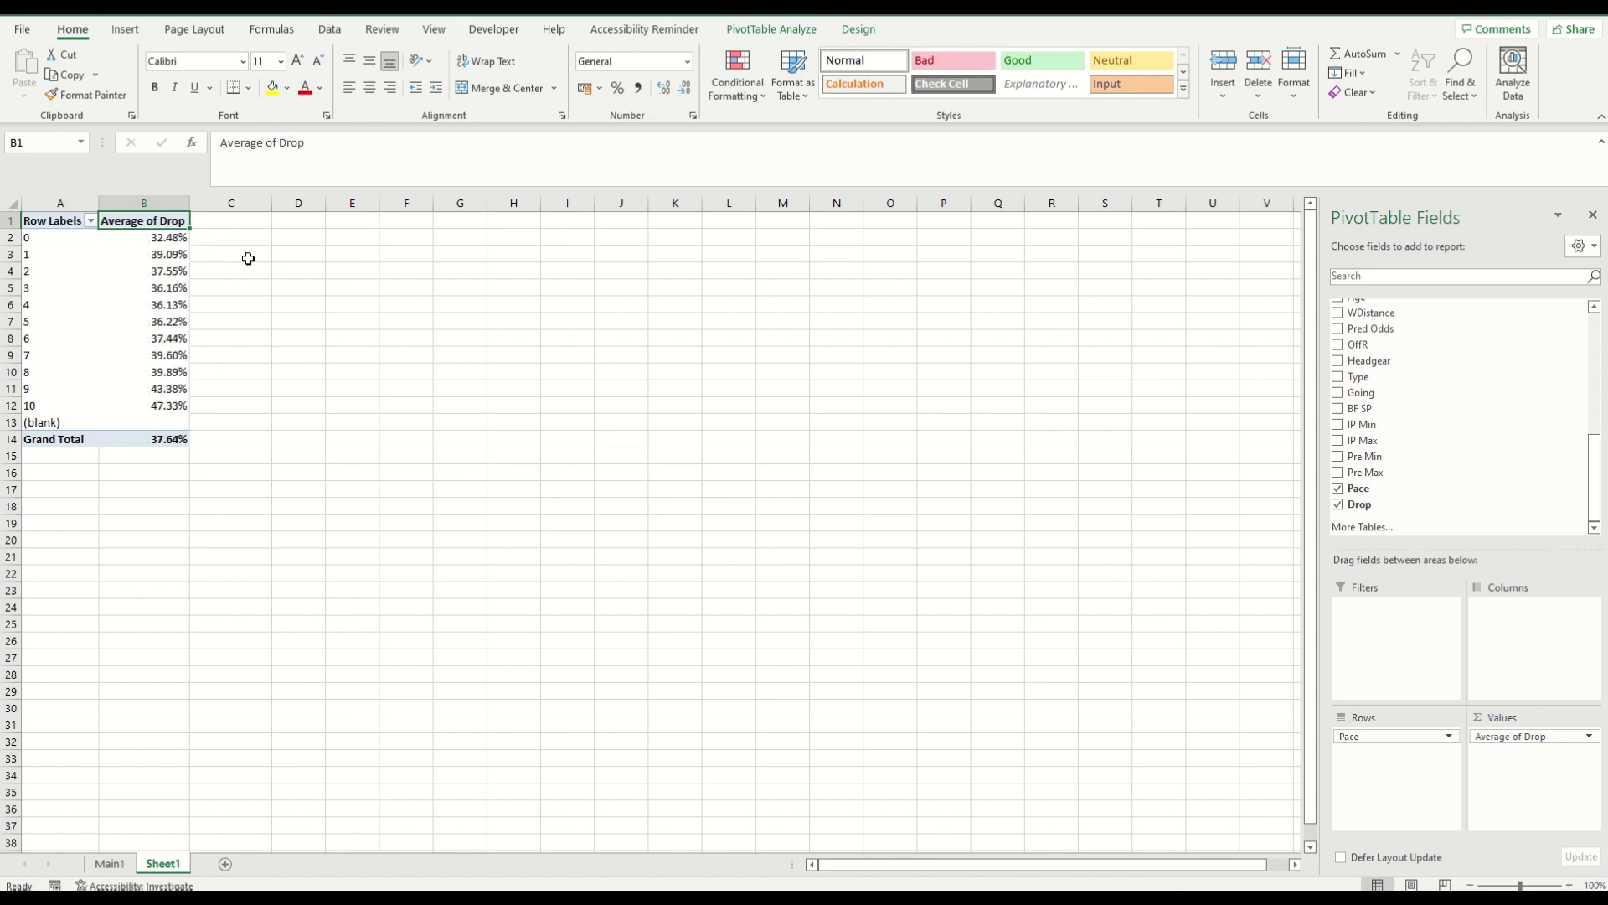
Filter the (blank) item out of the PivotTable's Pace row labels.
{"action": "left_click", "coordinate": [90, 220]}
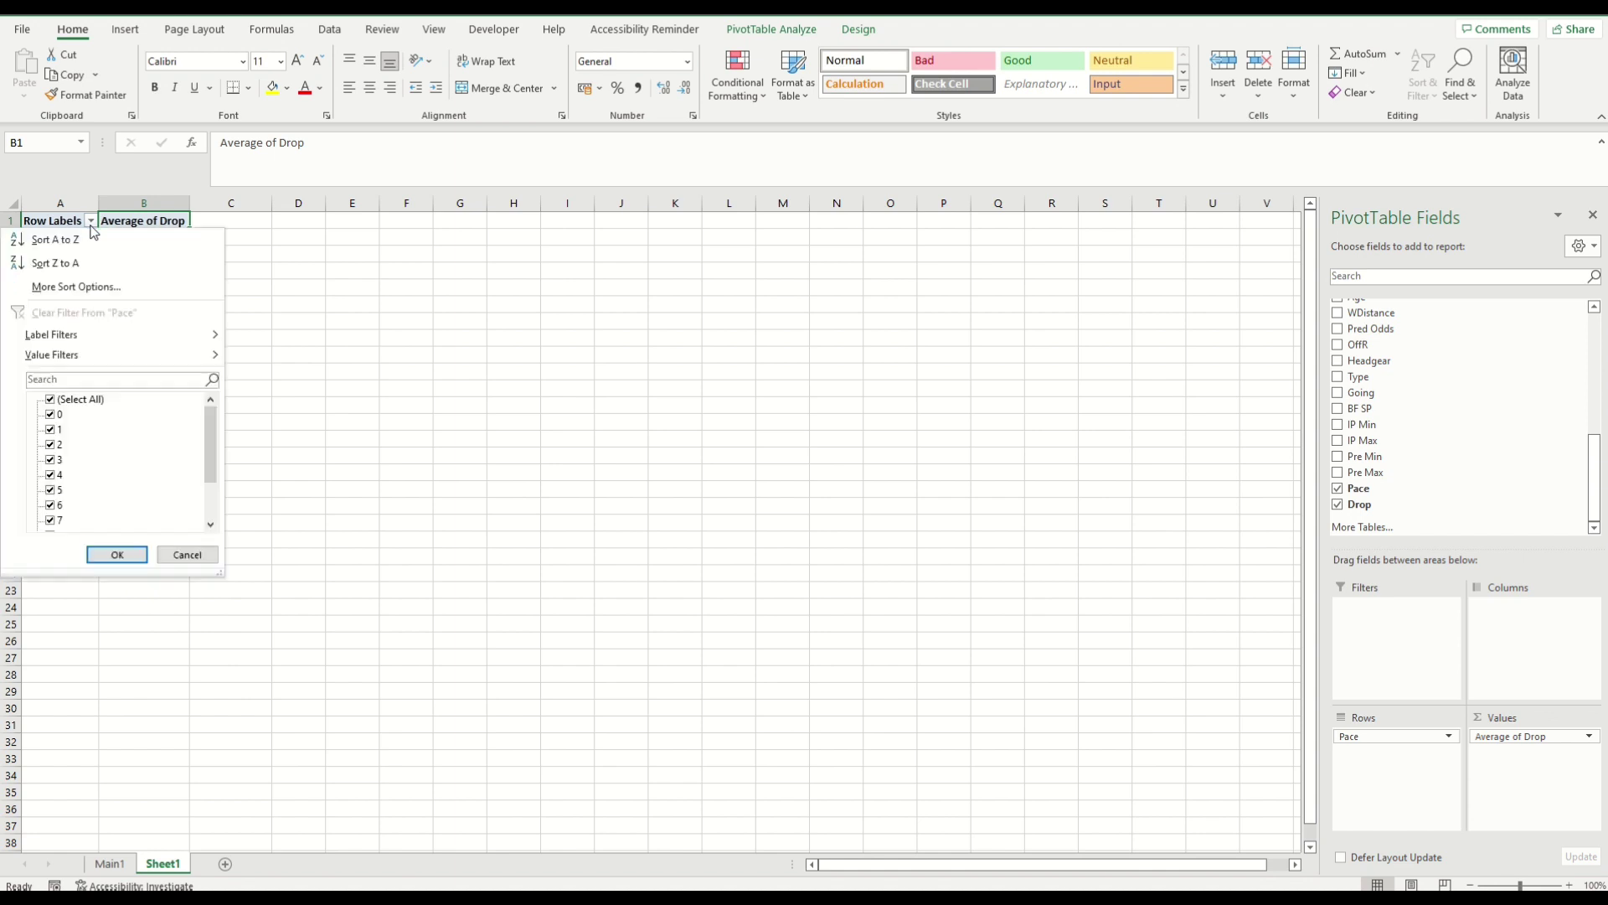
{"action": "left_click_drag", "start_coordinate": [209, 449], "coordinate": [209, 499]}
{"action": "left_click", "coordinate": [52, 521]}
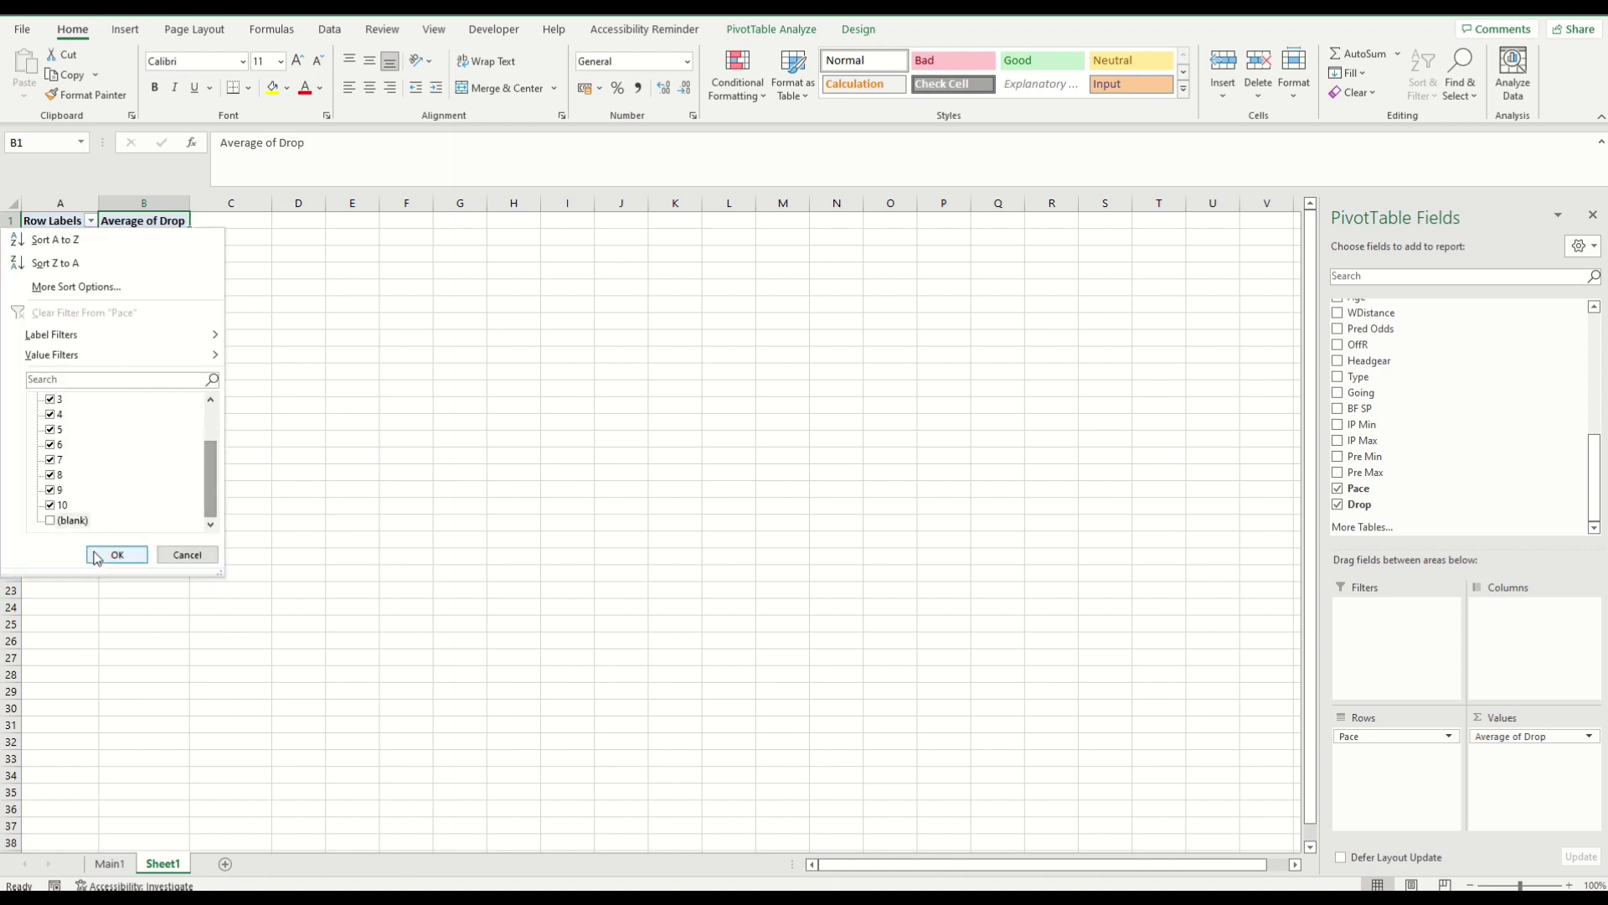
{"action": "left_click", "coordinate": [113, 556]}
Insert the recommended column chart from the PivotTable, place it just beside the table and enlarge it slightly.
{"action": "left_click", "coordinate": [155, 289]}
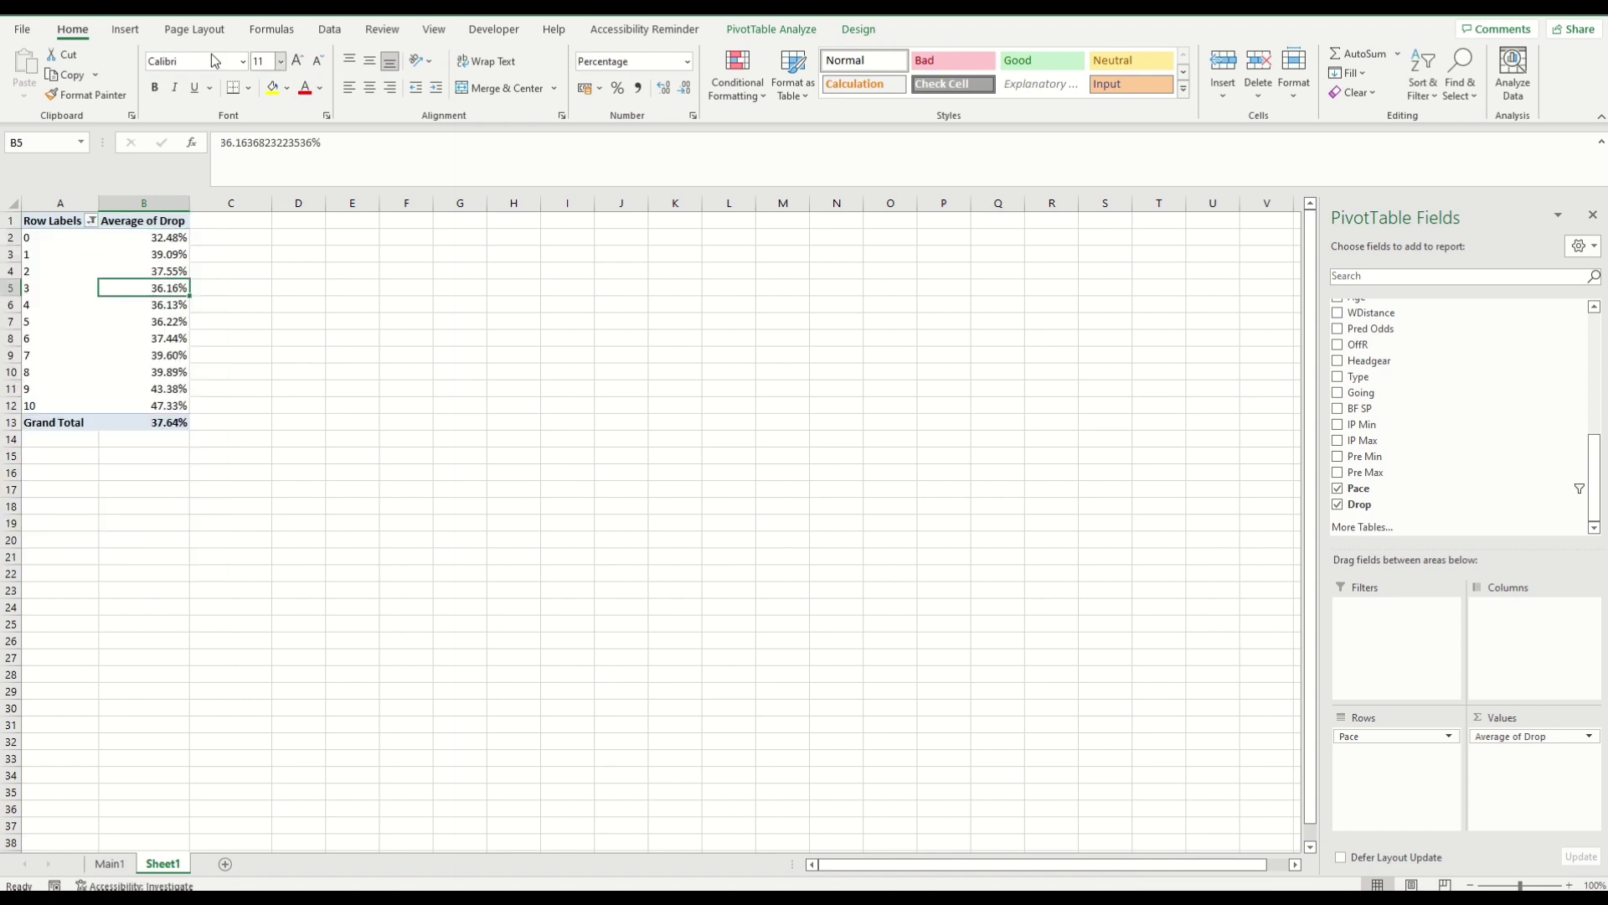
{"action": "left_click", "coordinate": [126, 29]}
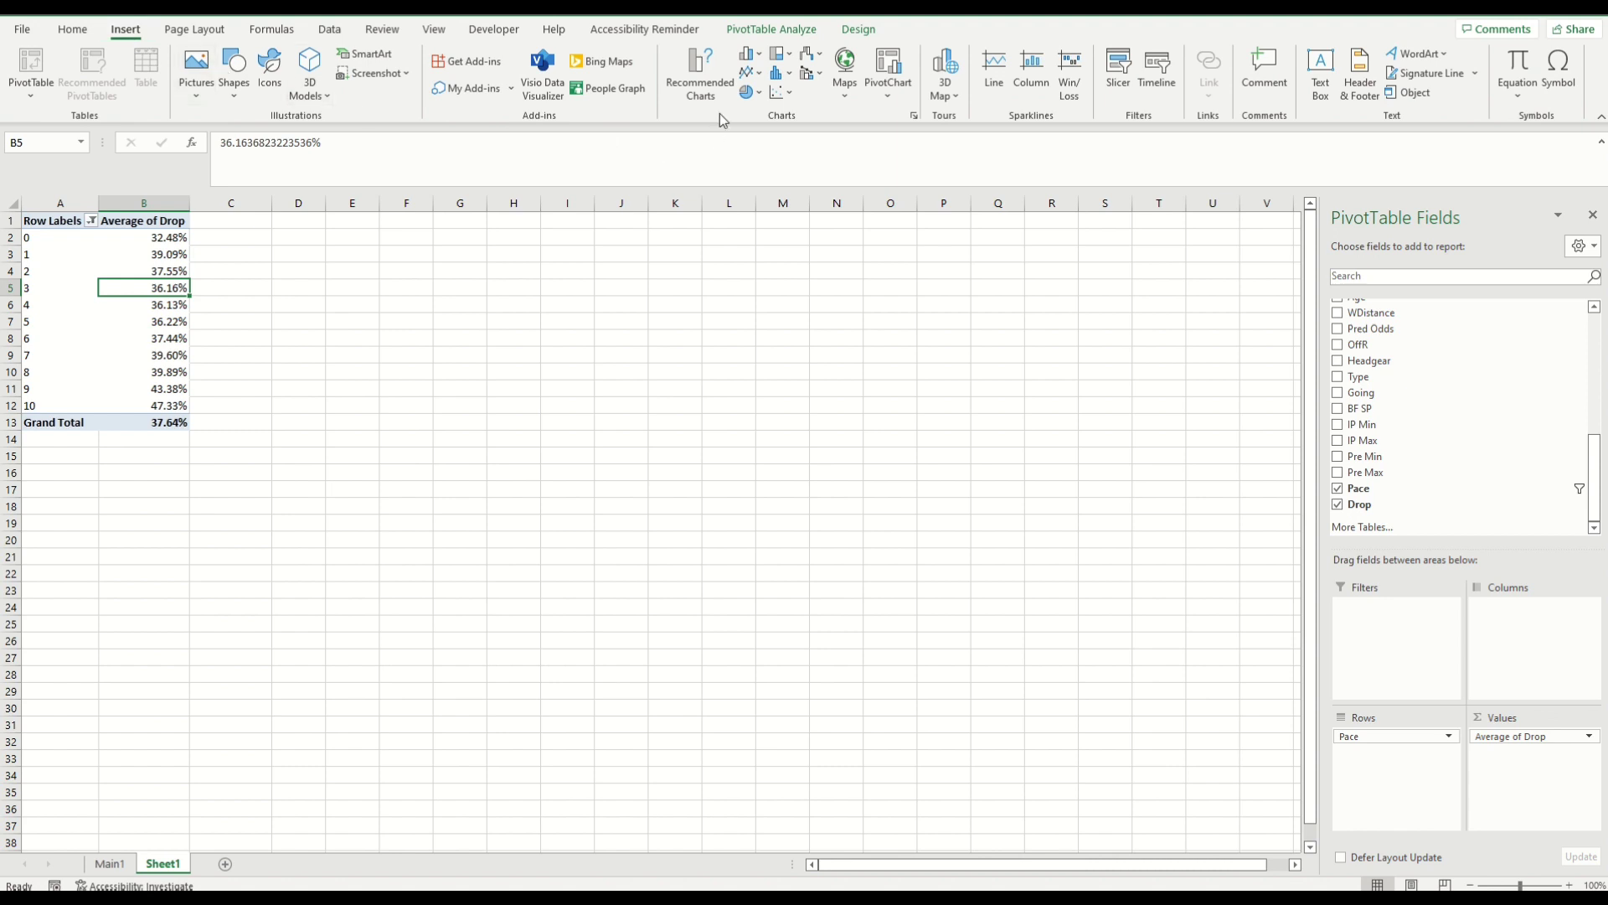
{"action": "left_click", "coordinate": [701, 82]}
{"action": "left_click", "coordinate": [960, 670]}
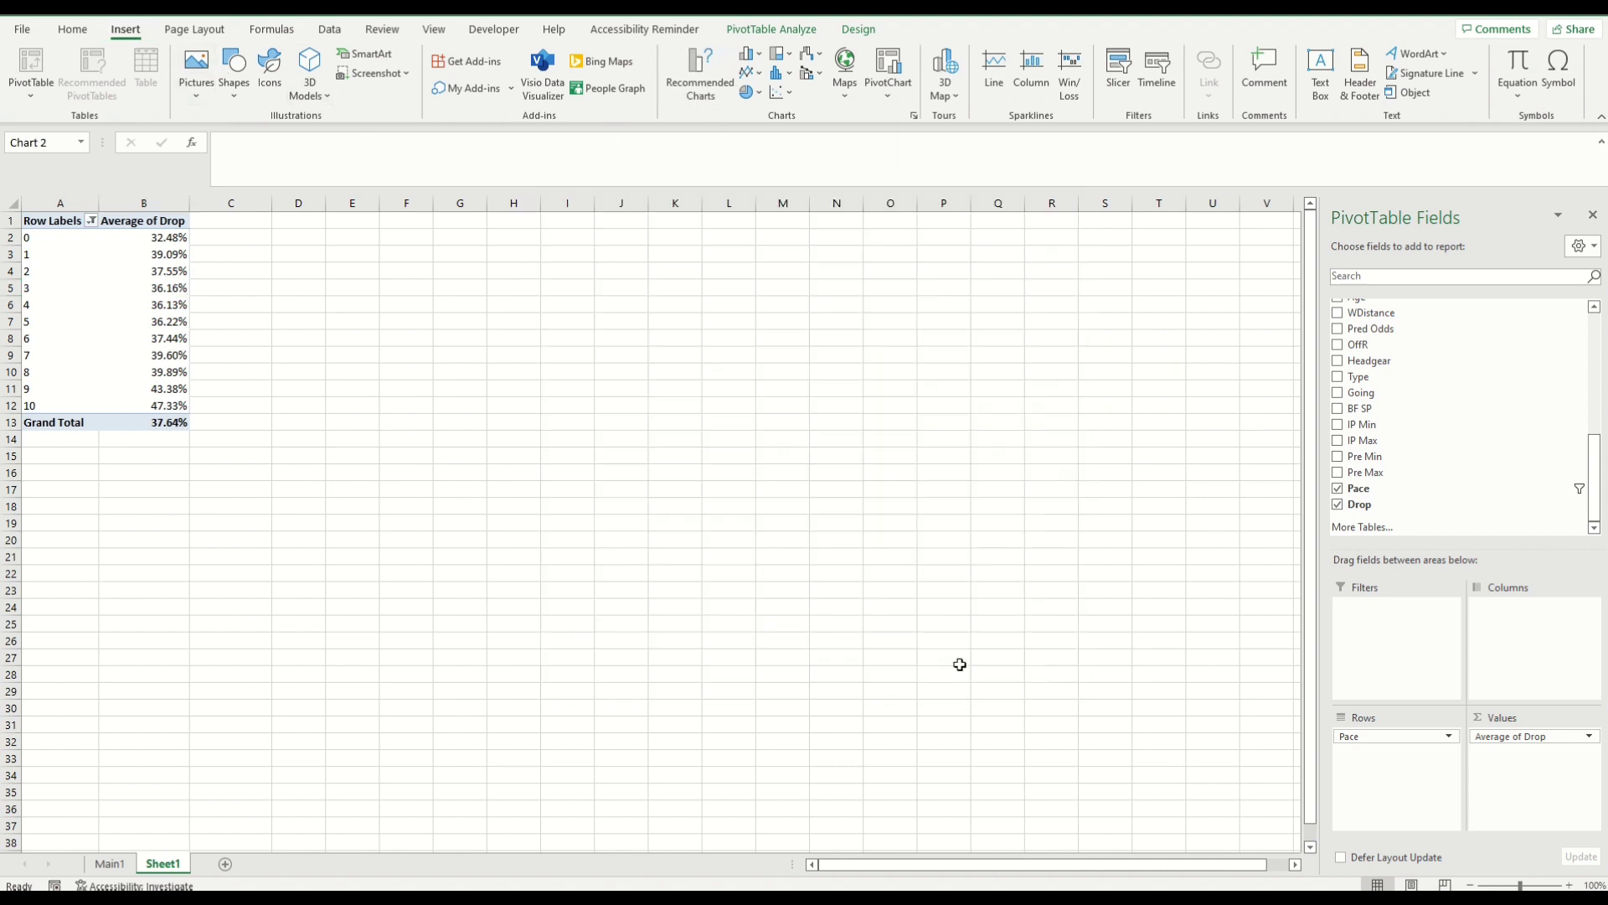
{"action": "left_click_drag", "start_coordinate": [646, 424], "coordinate": [420, 230]}
{"action": "left_click_drag", "start_coordinate": [644, 460], "coordinate": [761, 482]}
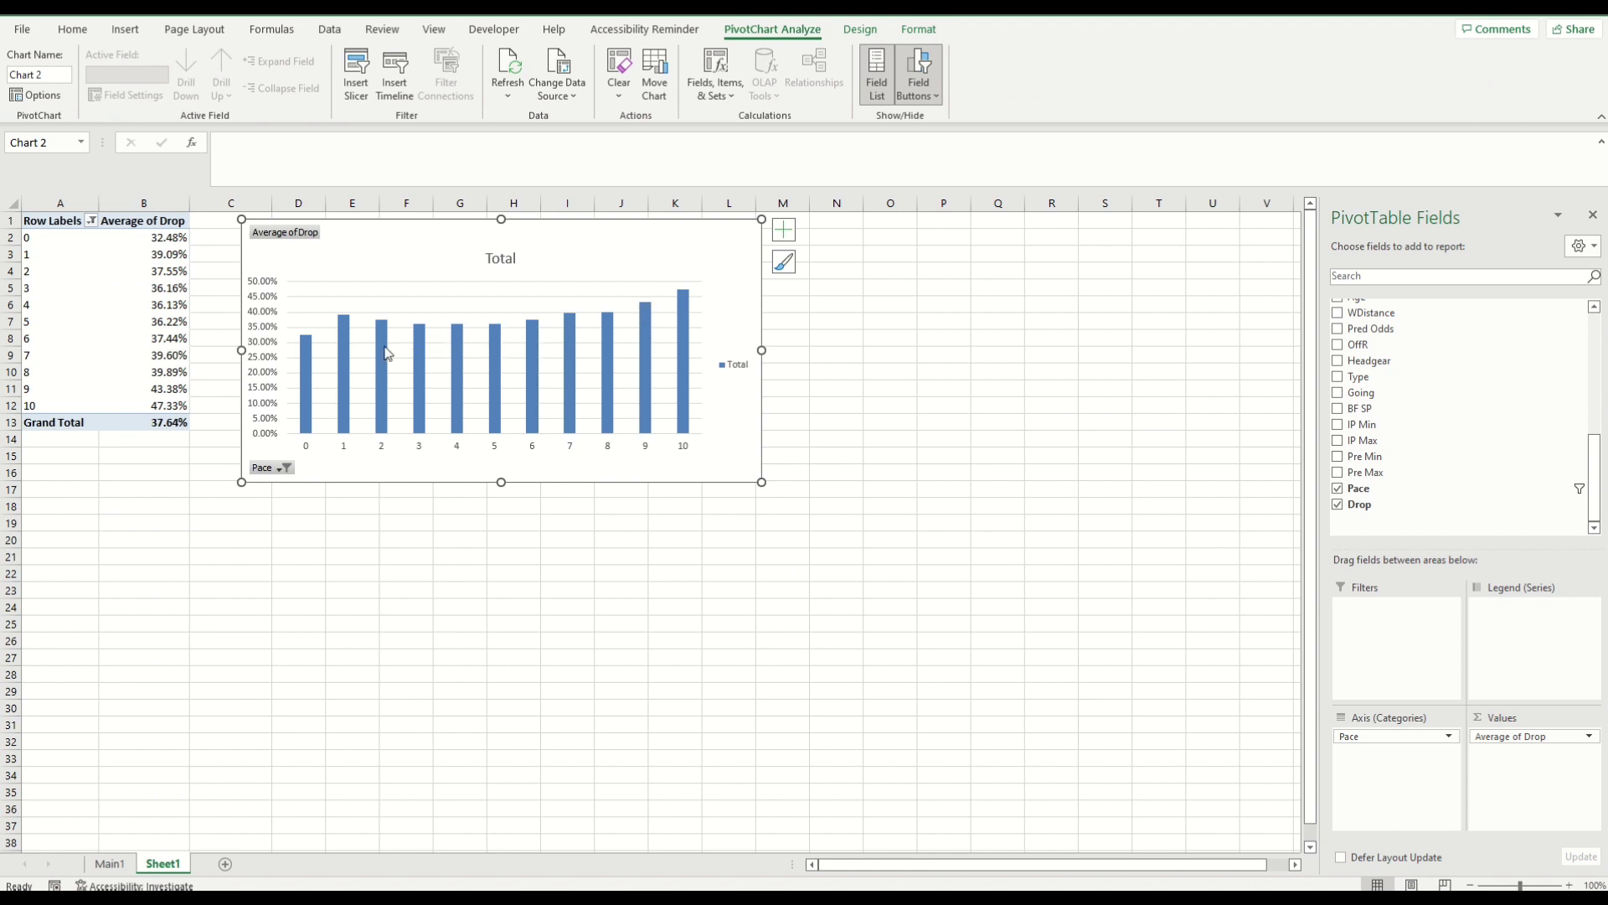
Add a linear trendline to the average drop columns in the chart.
{"action": "mouse_move", "coordinate": [458, 357]}
{"action": "mouse_move", "coordinate": [651, 331]}
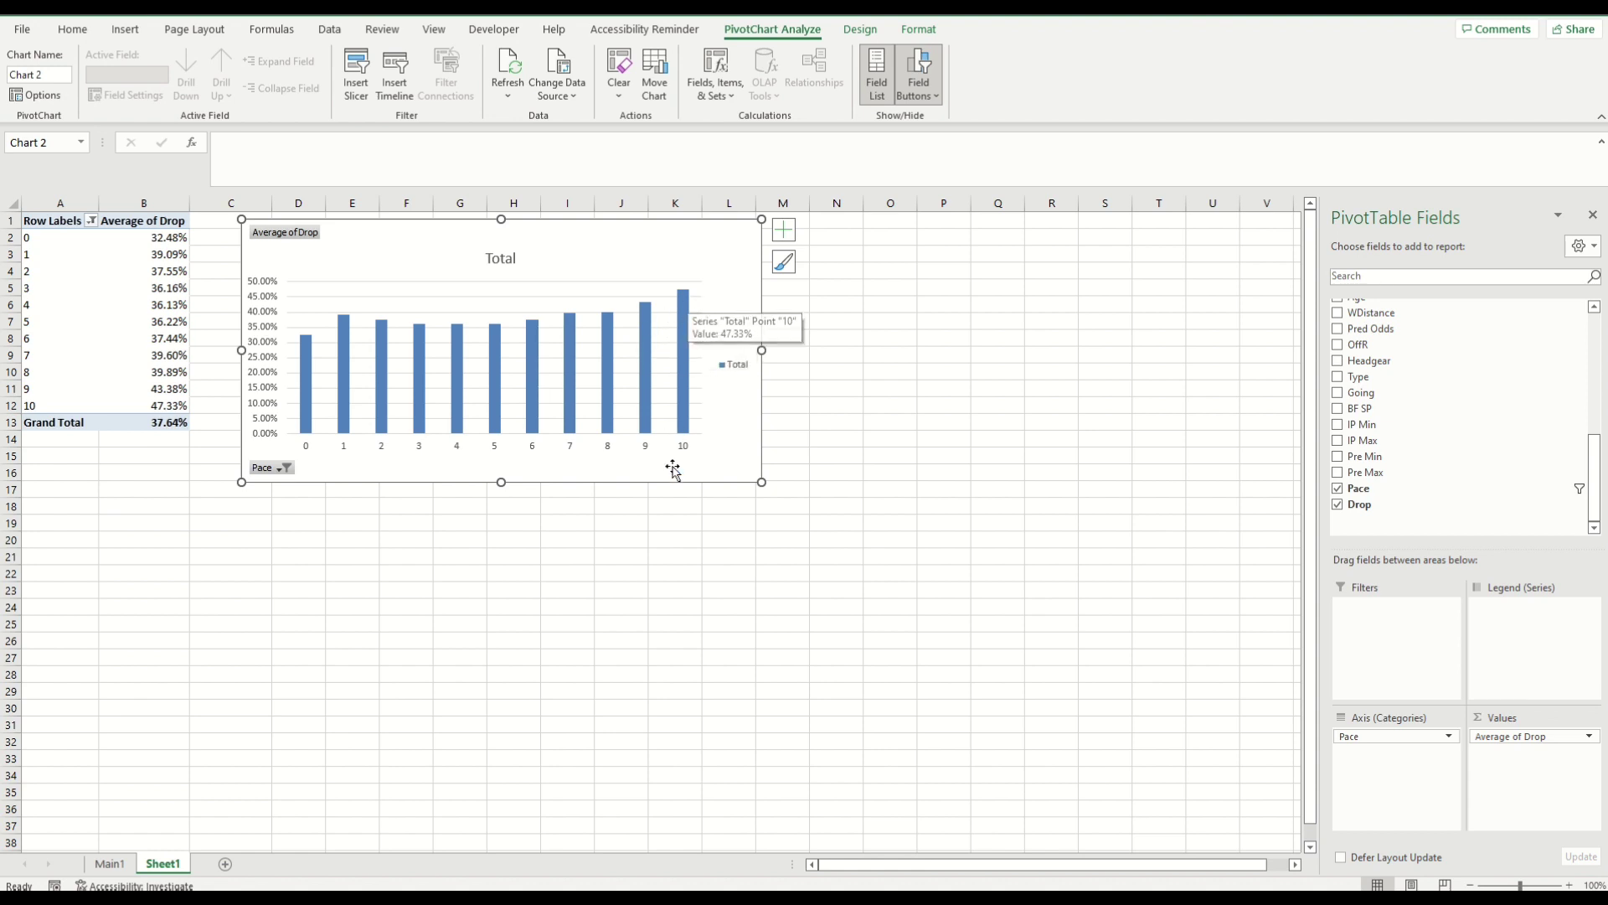
{"action": "mouse_move", "coordinate": [188, 410]}
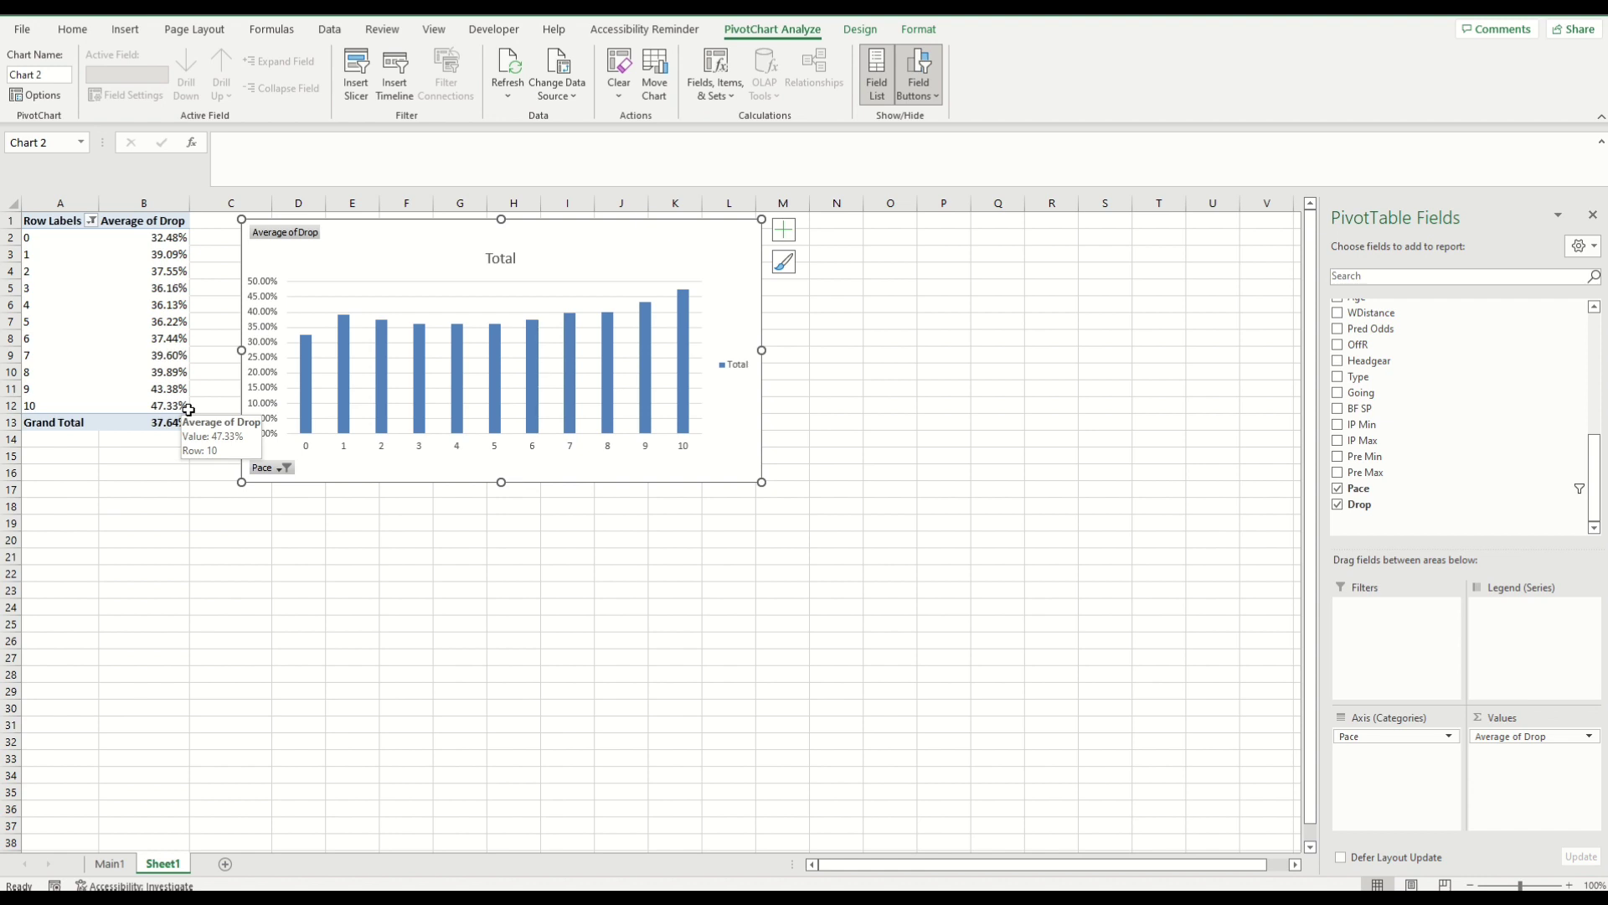
{"action": "right_click", "coordinate": [382, 397]}
{"action": "left_click", "coordinate": [507, 614]}
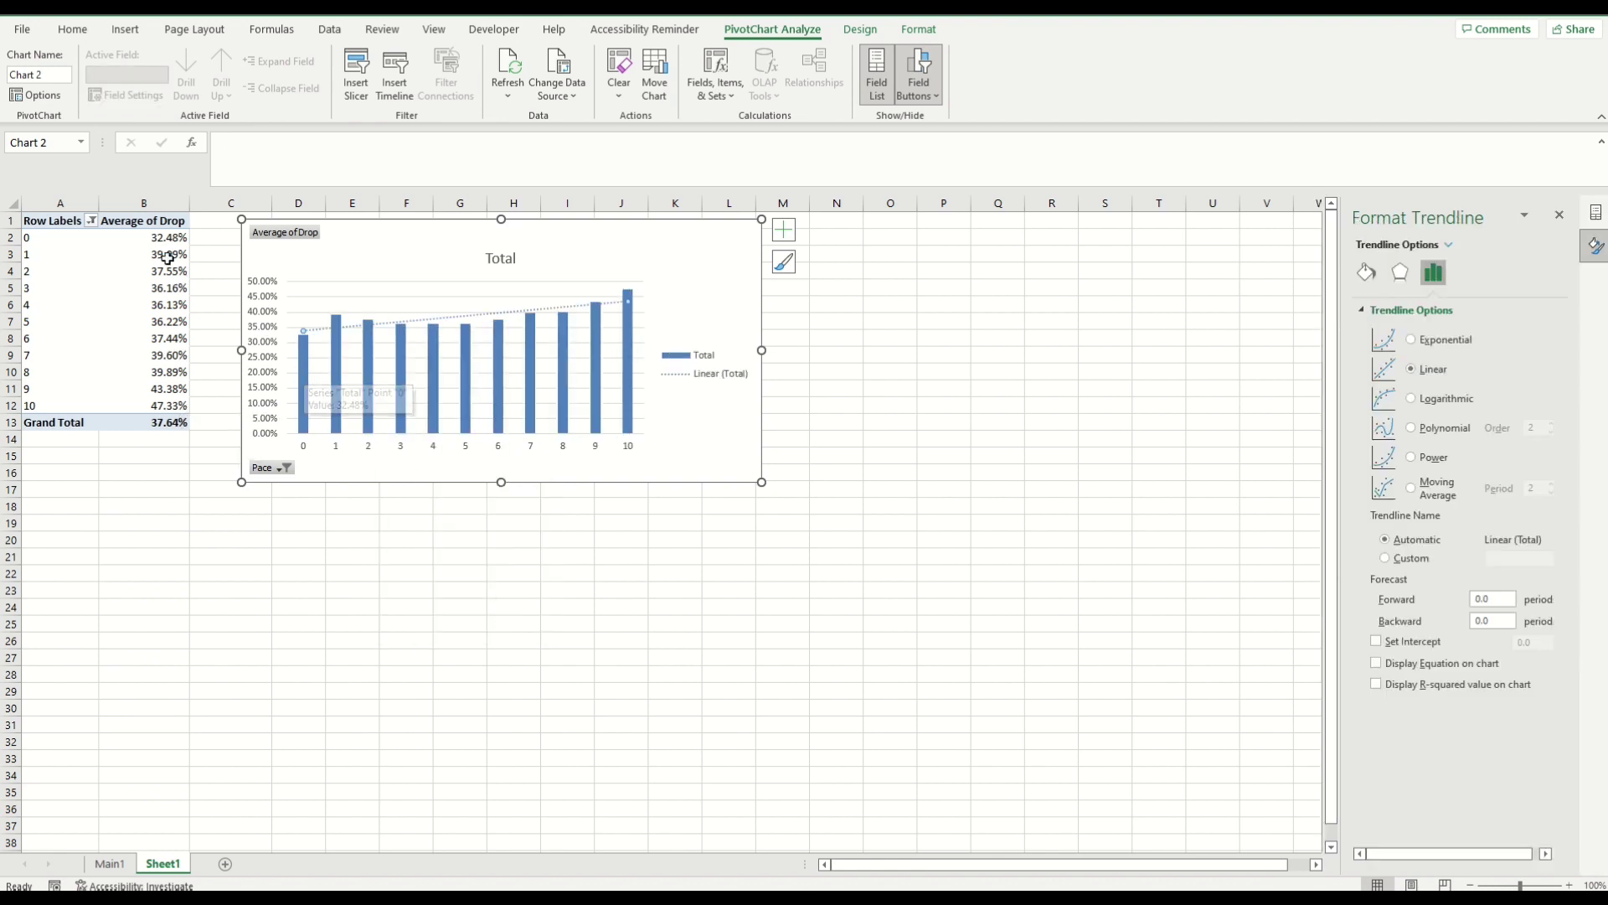
Enter =(3.5-1)*((1-GETPIVOTDATA("Drop",$A$1,"Pace",10))/1)+1 in cell O3, referencing the average drop for pace 10.
{"action": "mouse_move", "coordinate": [165, 242]}
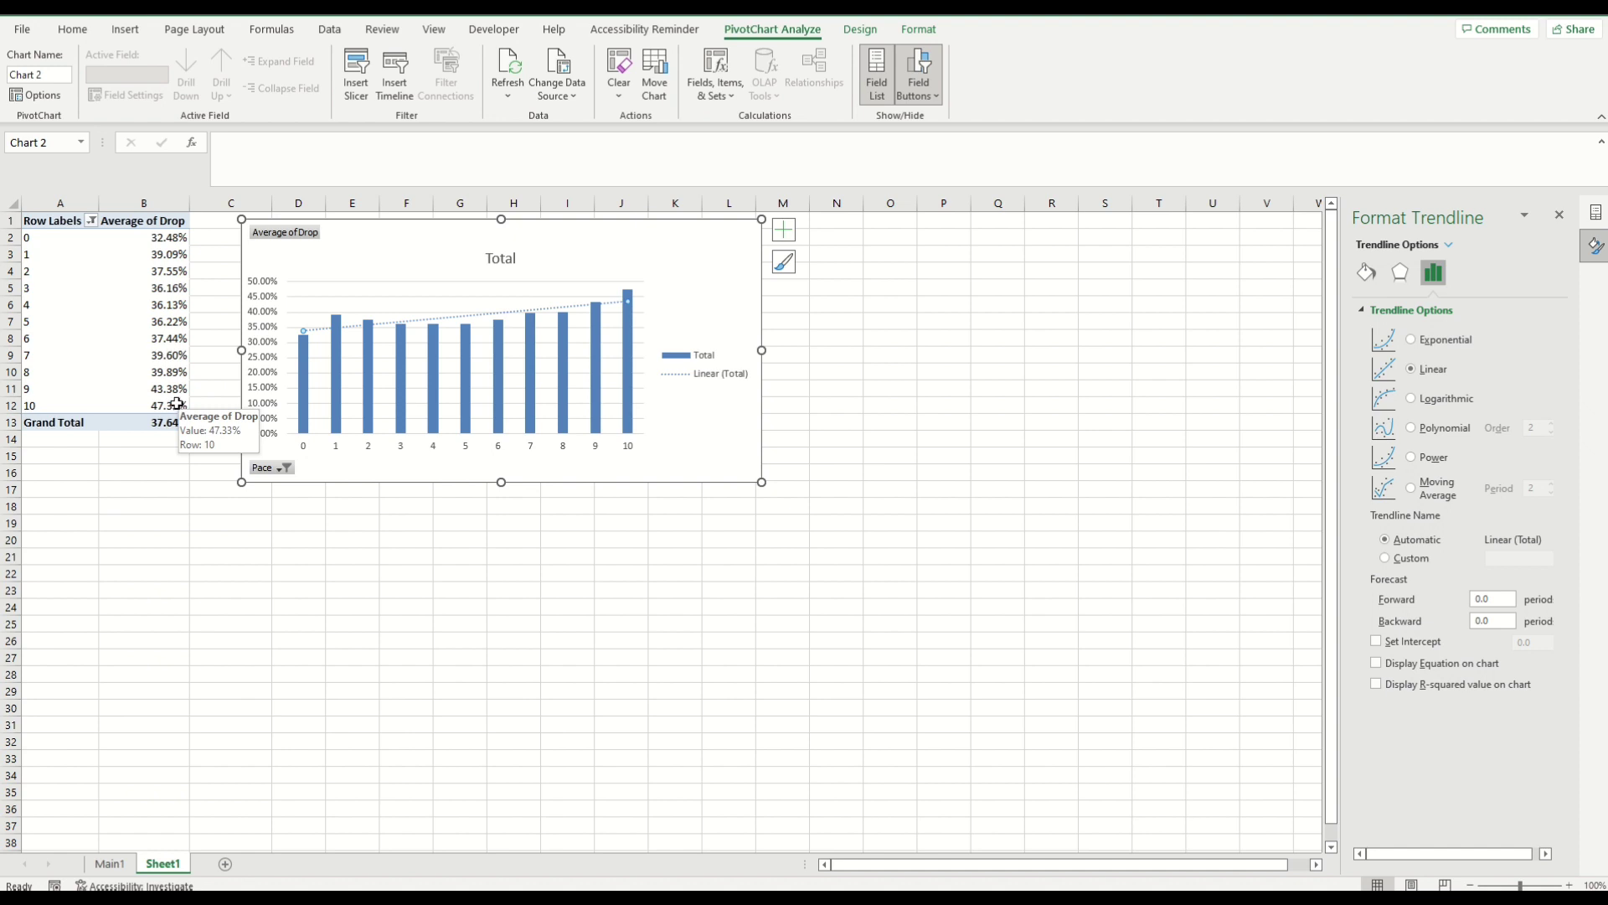
{"action": "left_click", "coordinate": [881, 254]}
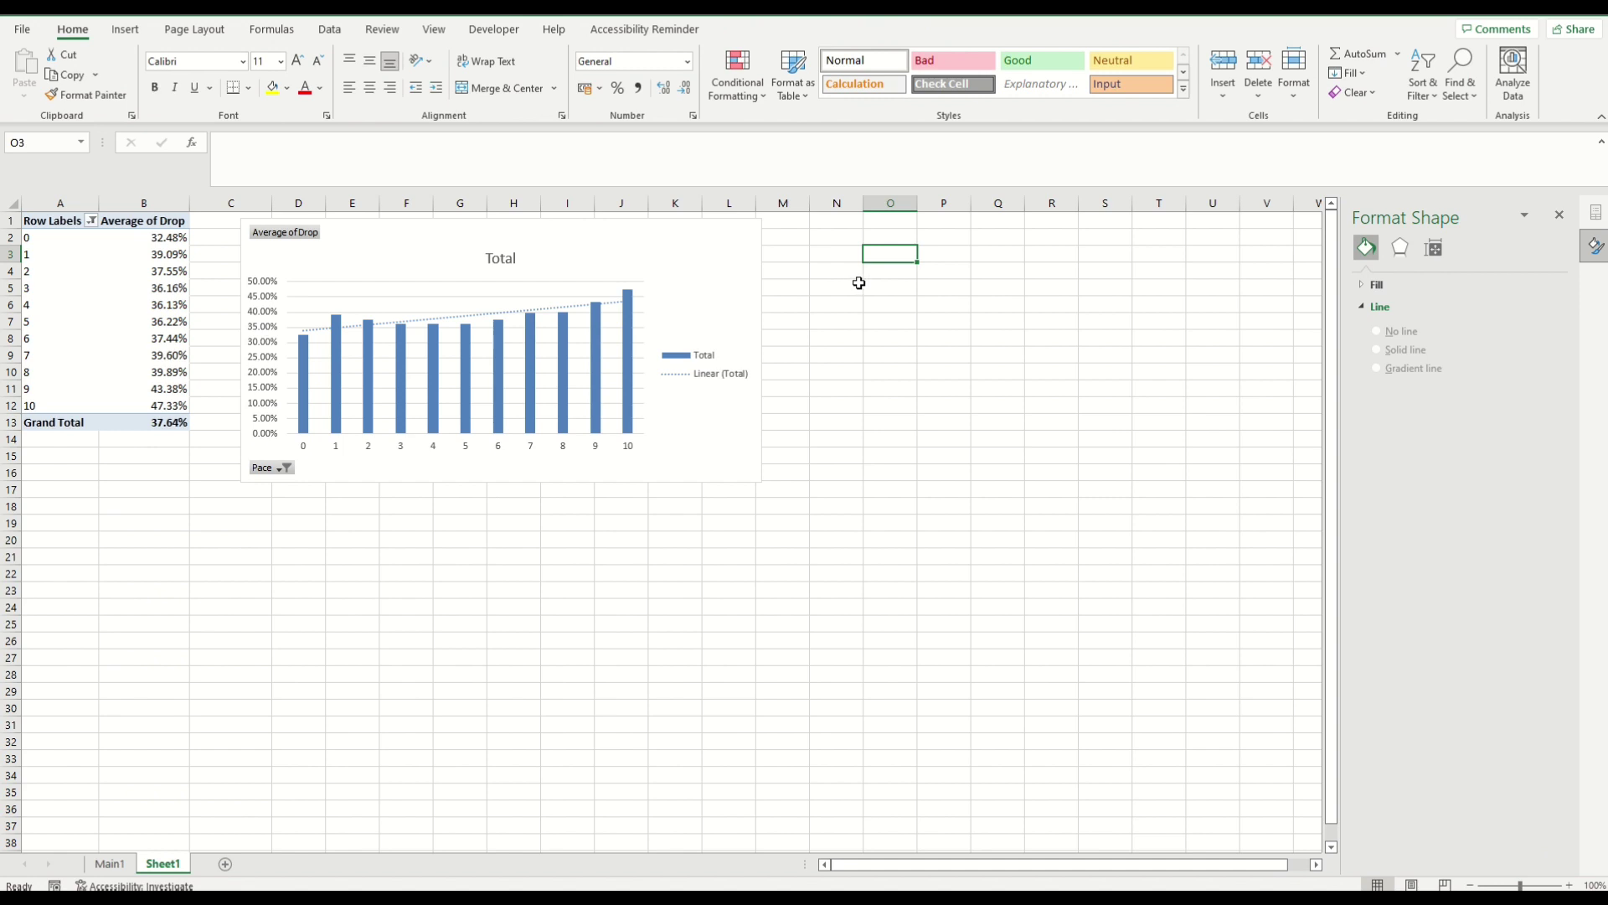
{"action": "type", "text": "="}
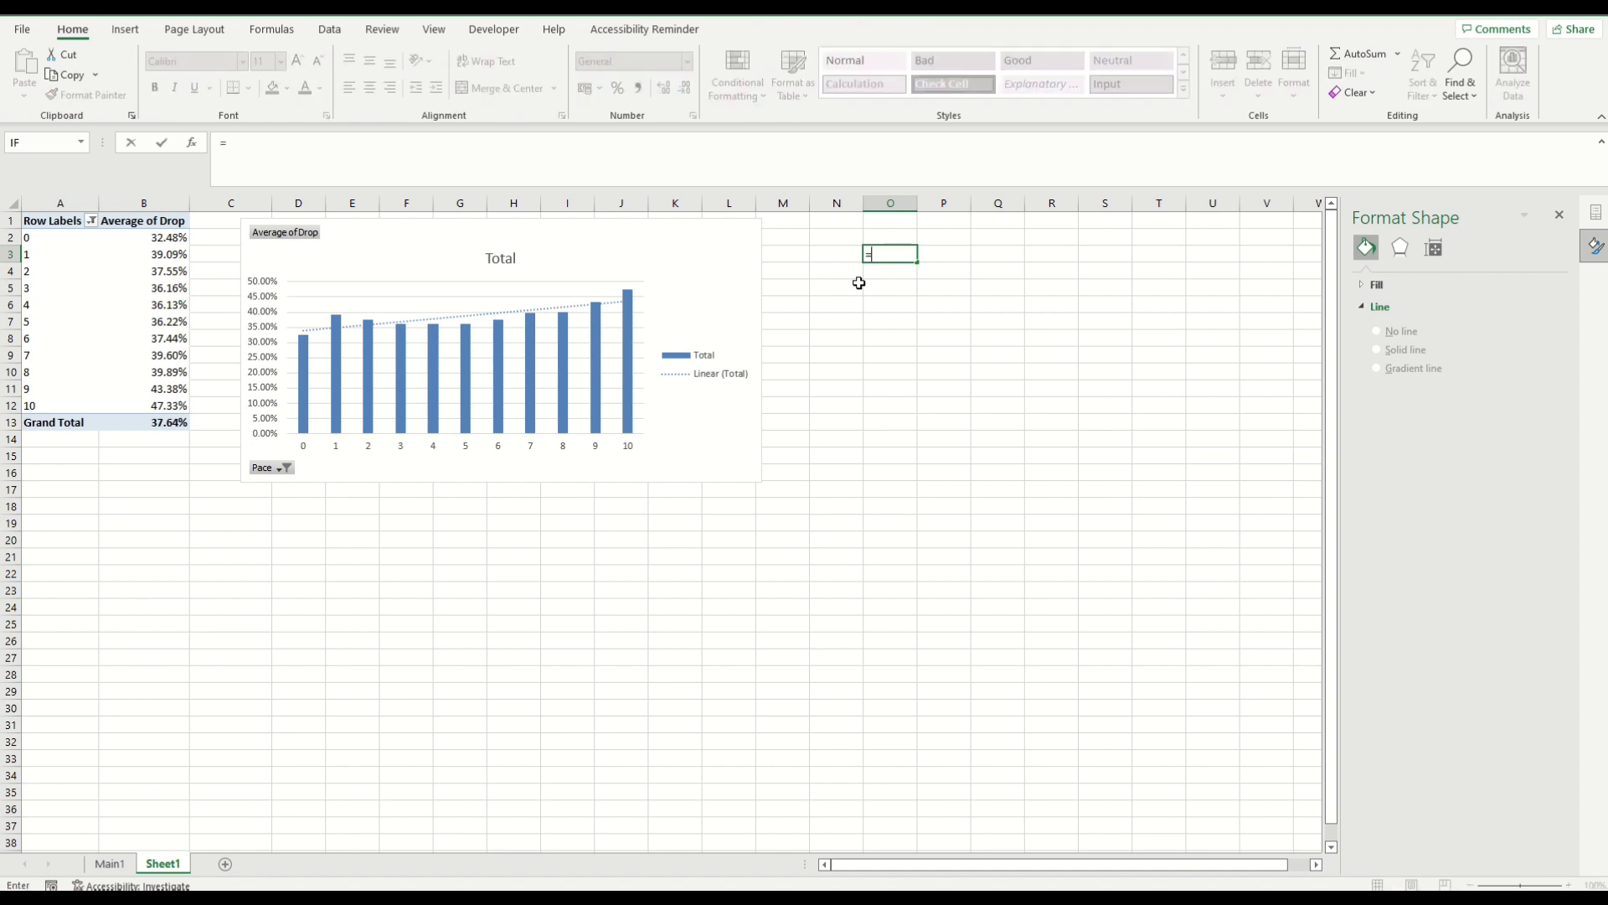
{"action": "type", "text": "(3.5-1)*((1-"}
{"action": "left_click", "coordinate": [179, 407]}
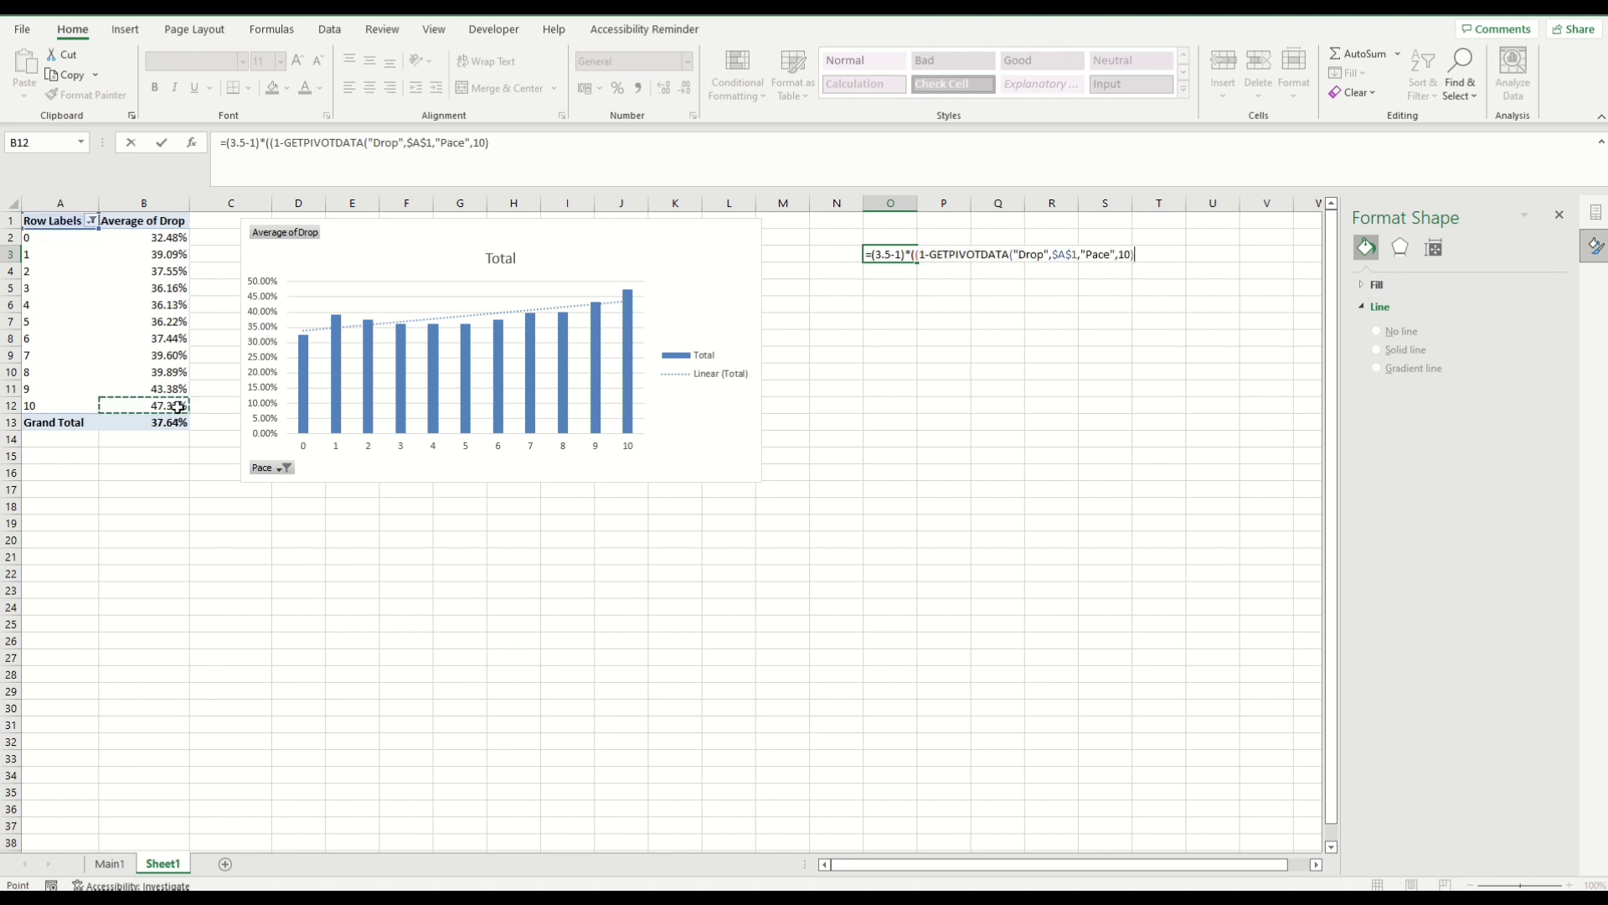
{"action": "type", "text": ")/1)+1"}
{"action": "key", "text": "Return"}
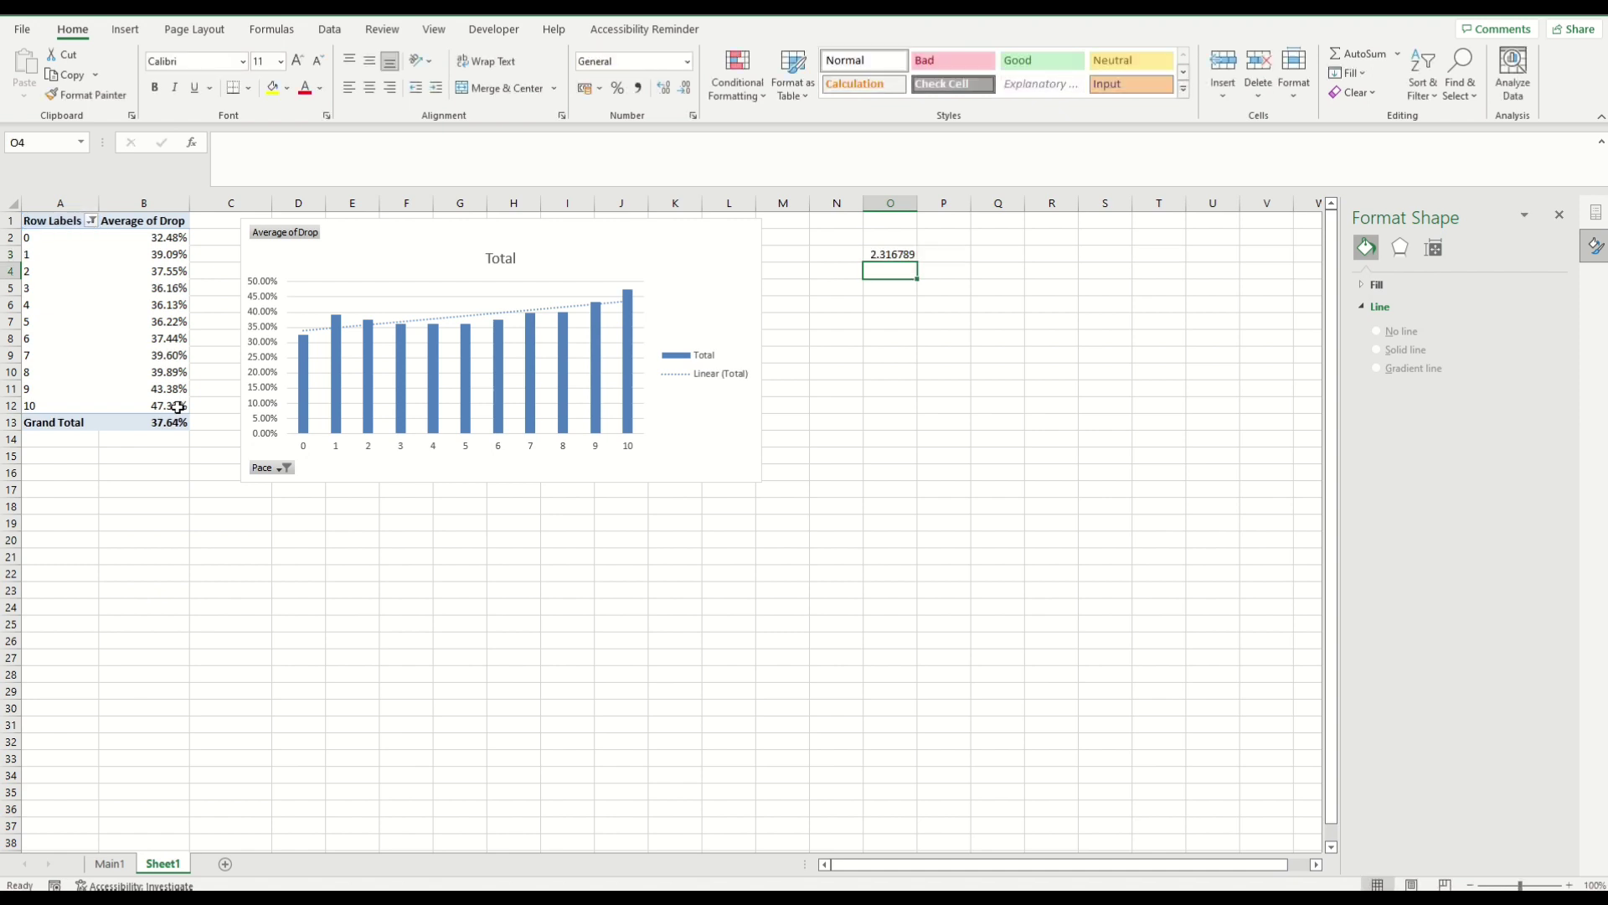
Label cell N2 as BSP, enter 3.5 in N3 beside the calculated price, and close the Format Shape pane.
{"action": "left_click", "coordinate": [895, 255]}
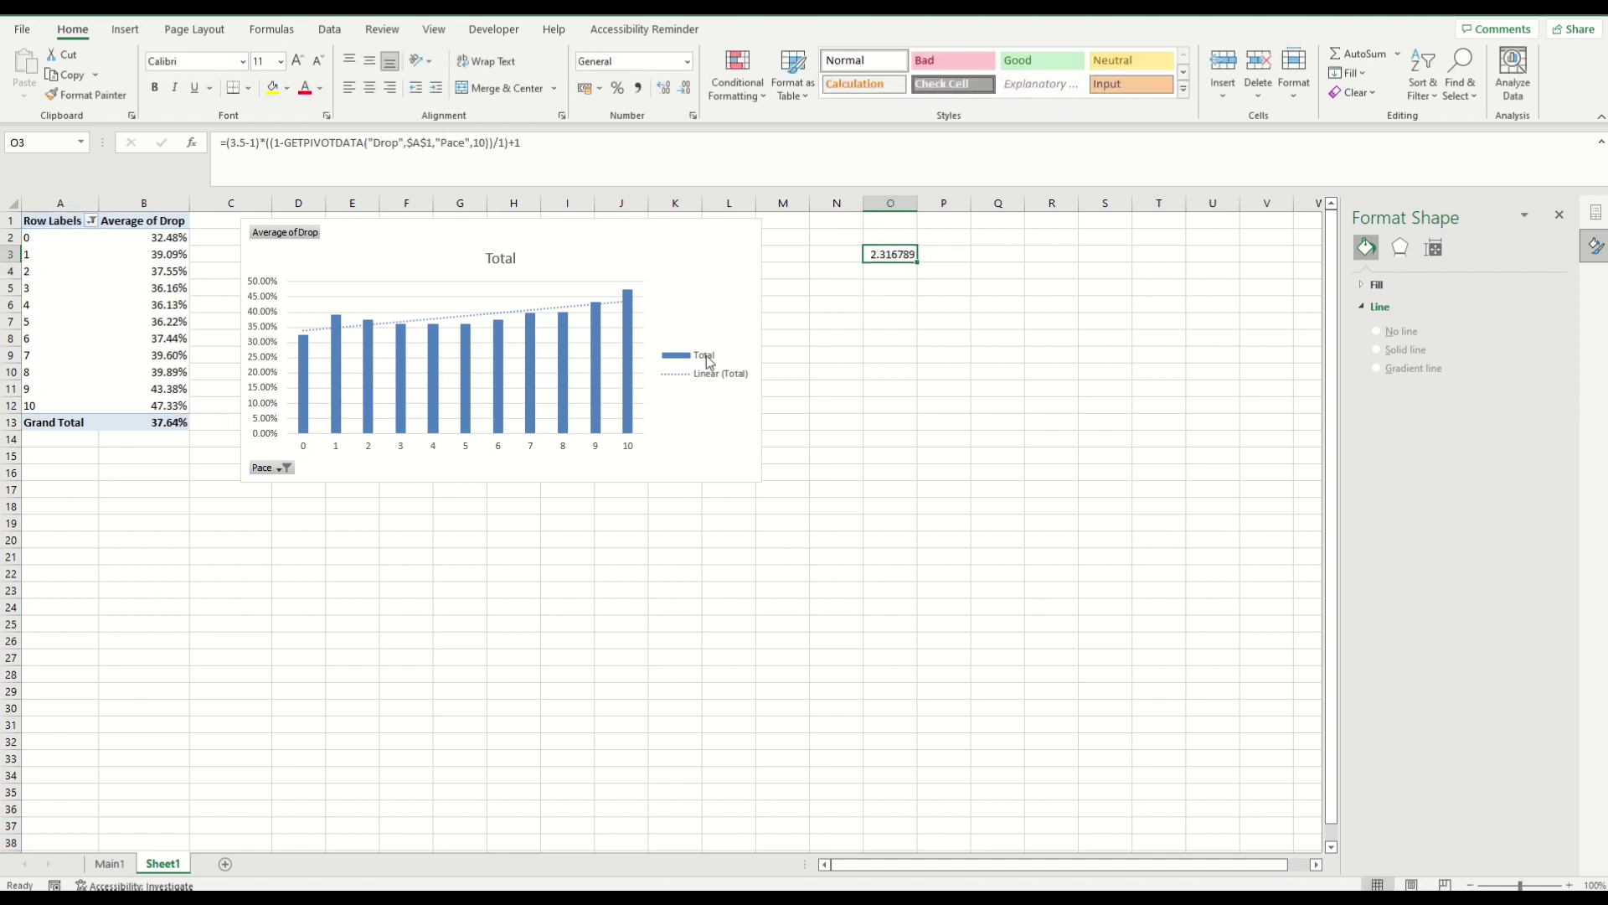
{"action": "left_click", "coordinate": [847, 256]}
{"action": "left_click", "coordinate": [835, 239]}
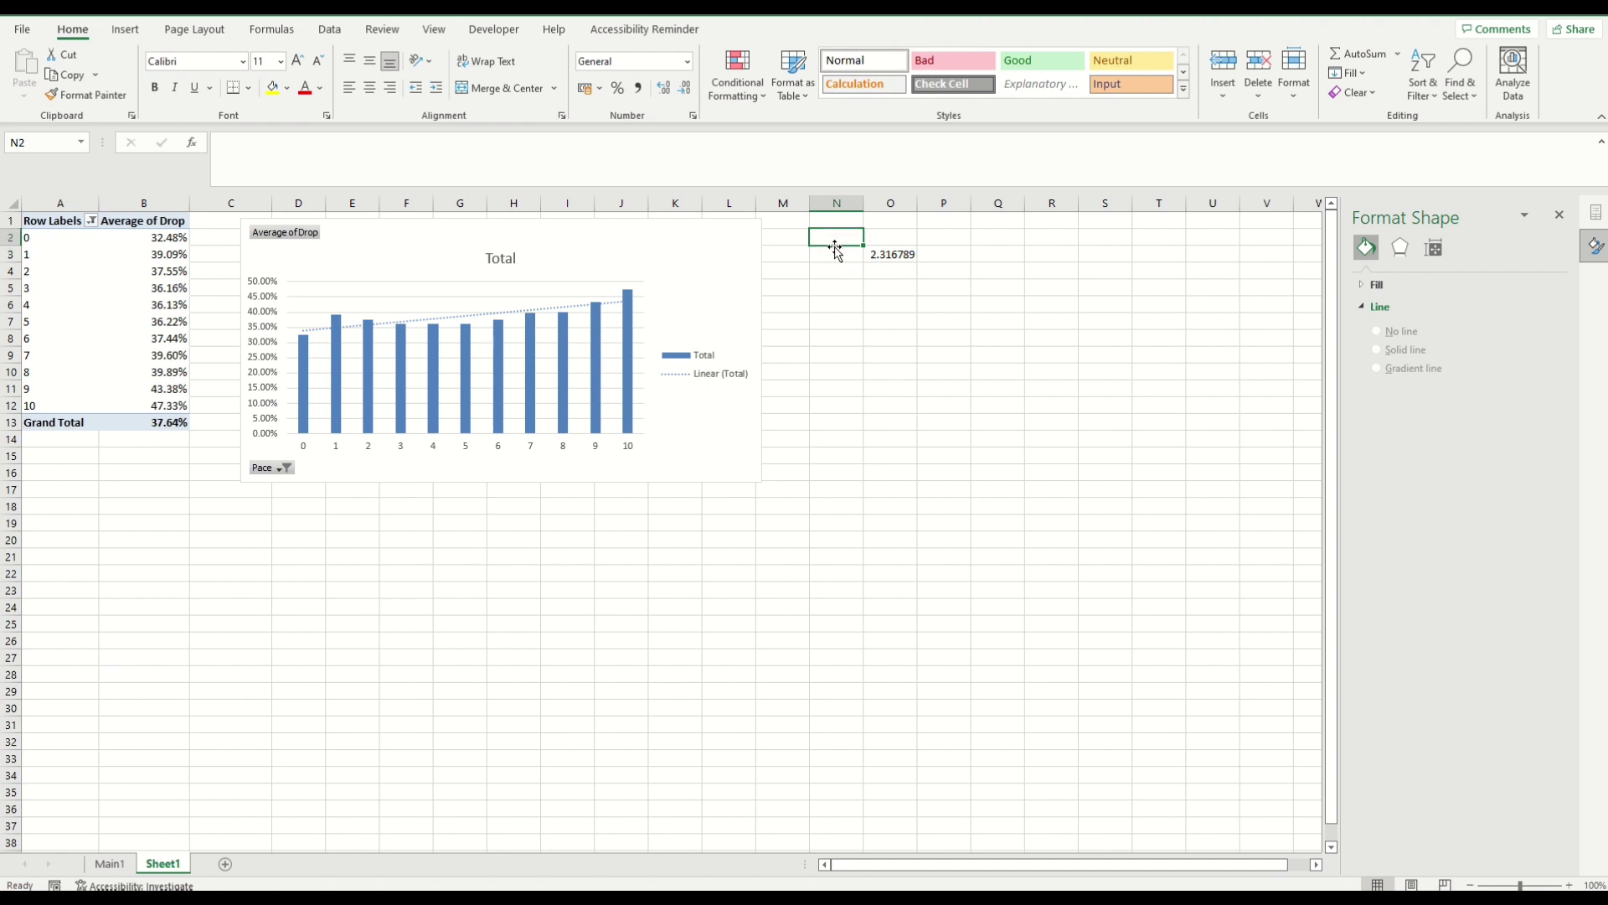
{"action": "type", "text": "BSP"}
{"action": "key", "text": "Return"}
{"action": "type", "text": "3."}
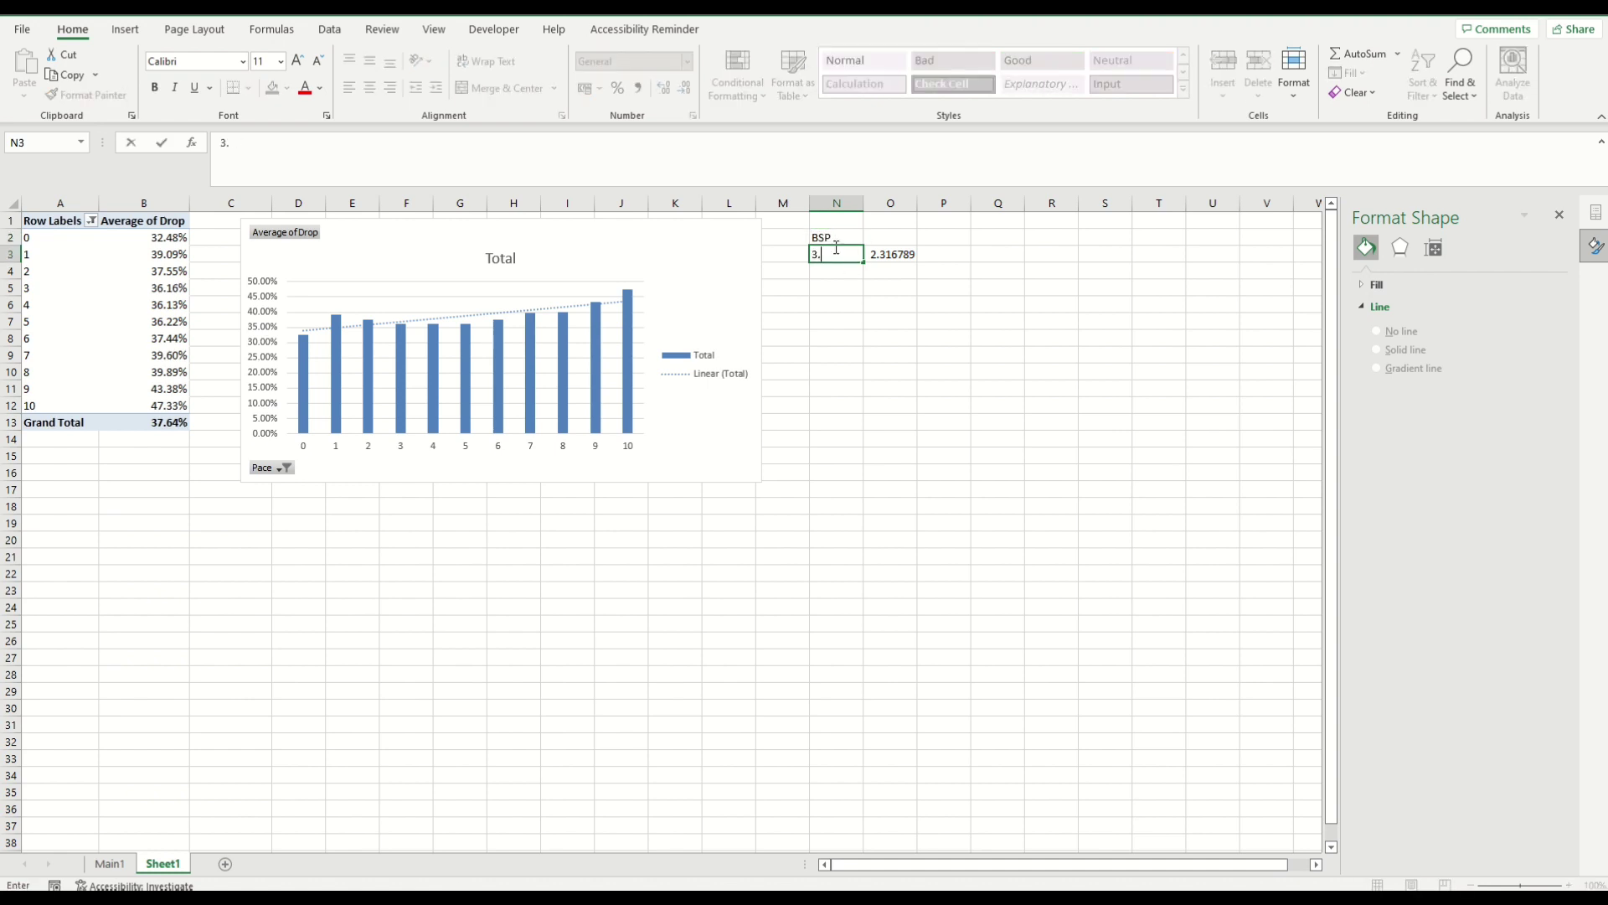
{"action": "type", "text": "5"}
{"action": "key", "text": "Tab"}
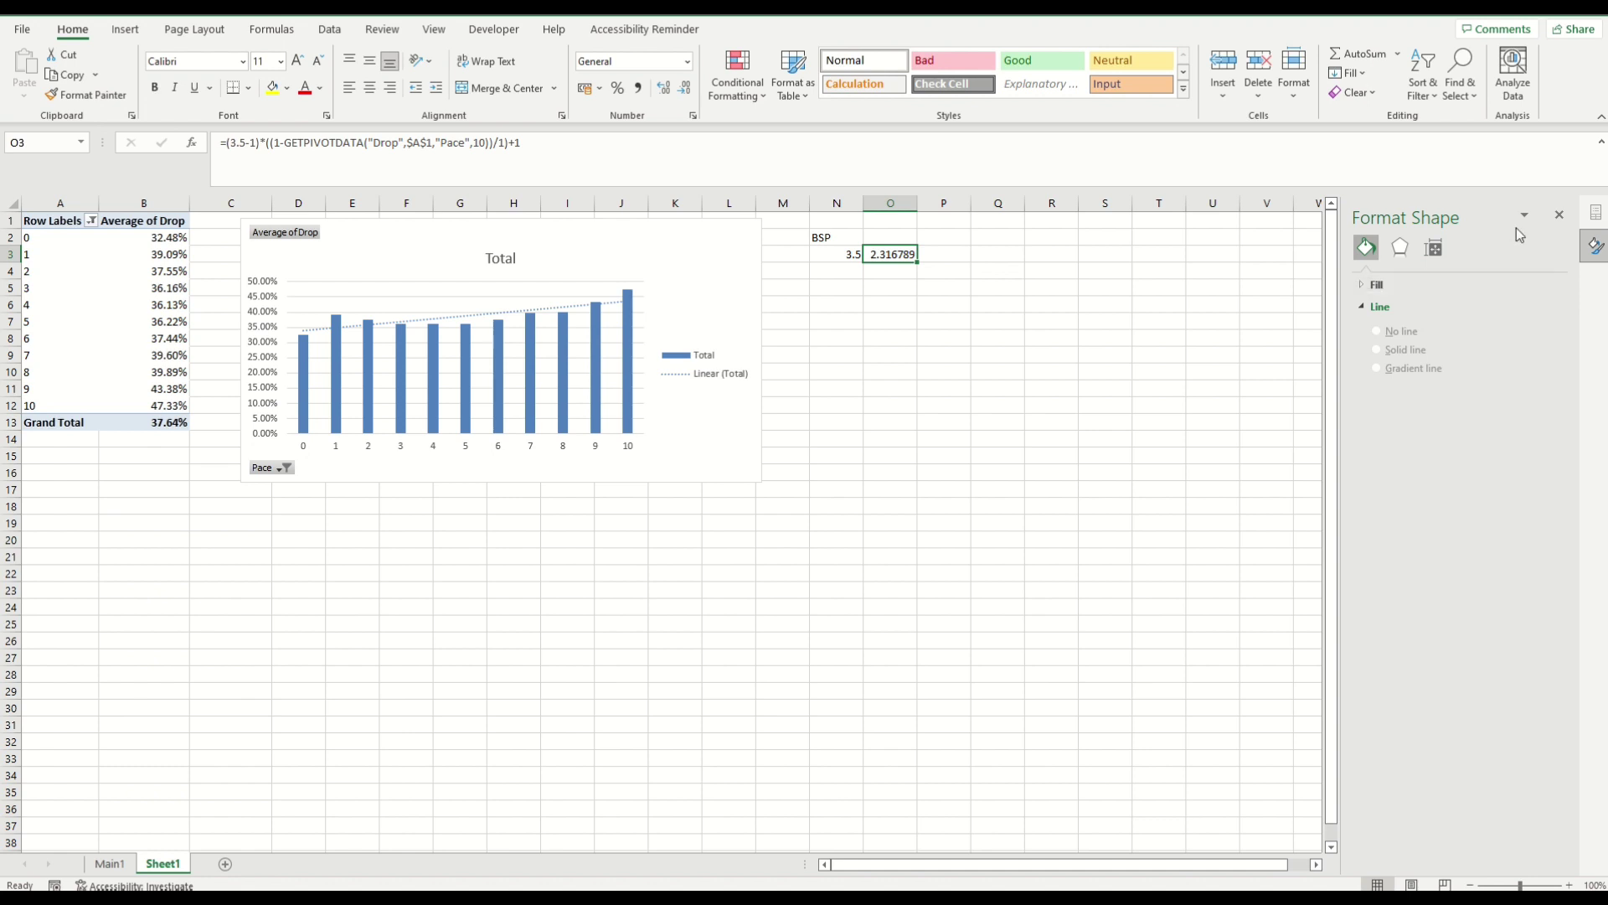
{"action": "left_click", "coordinate": [1560, 215]}
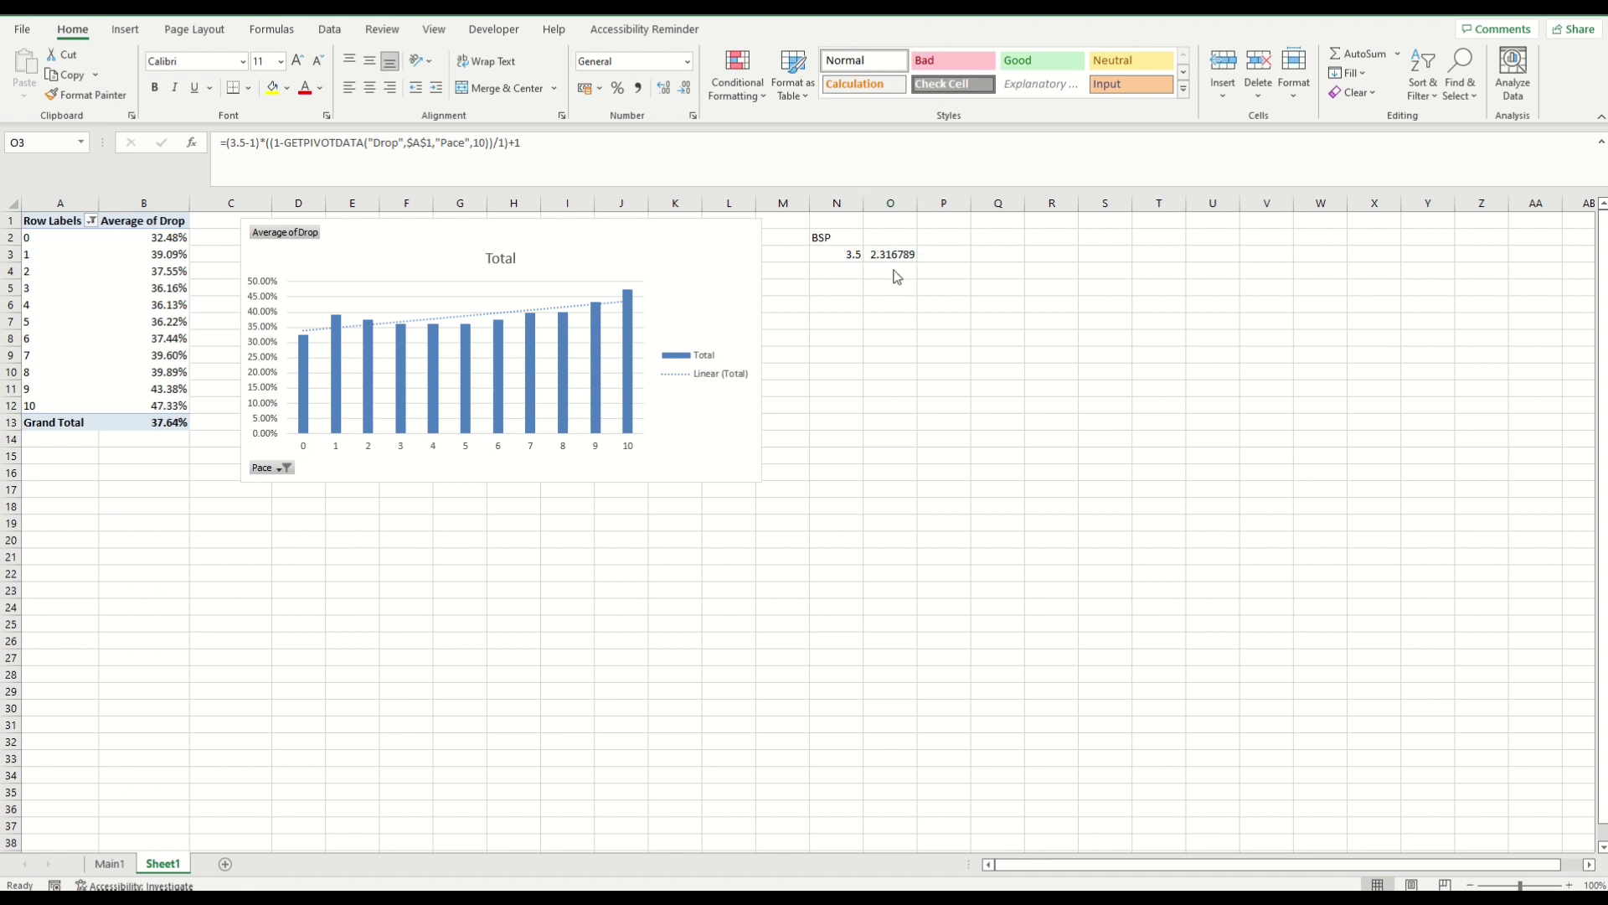
Switch to the combined racing workbook's Selections sheet and filter the selections to date 20/09/2022 and pace 10.
{"action": "key", "text": "alt+Tab"}
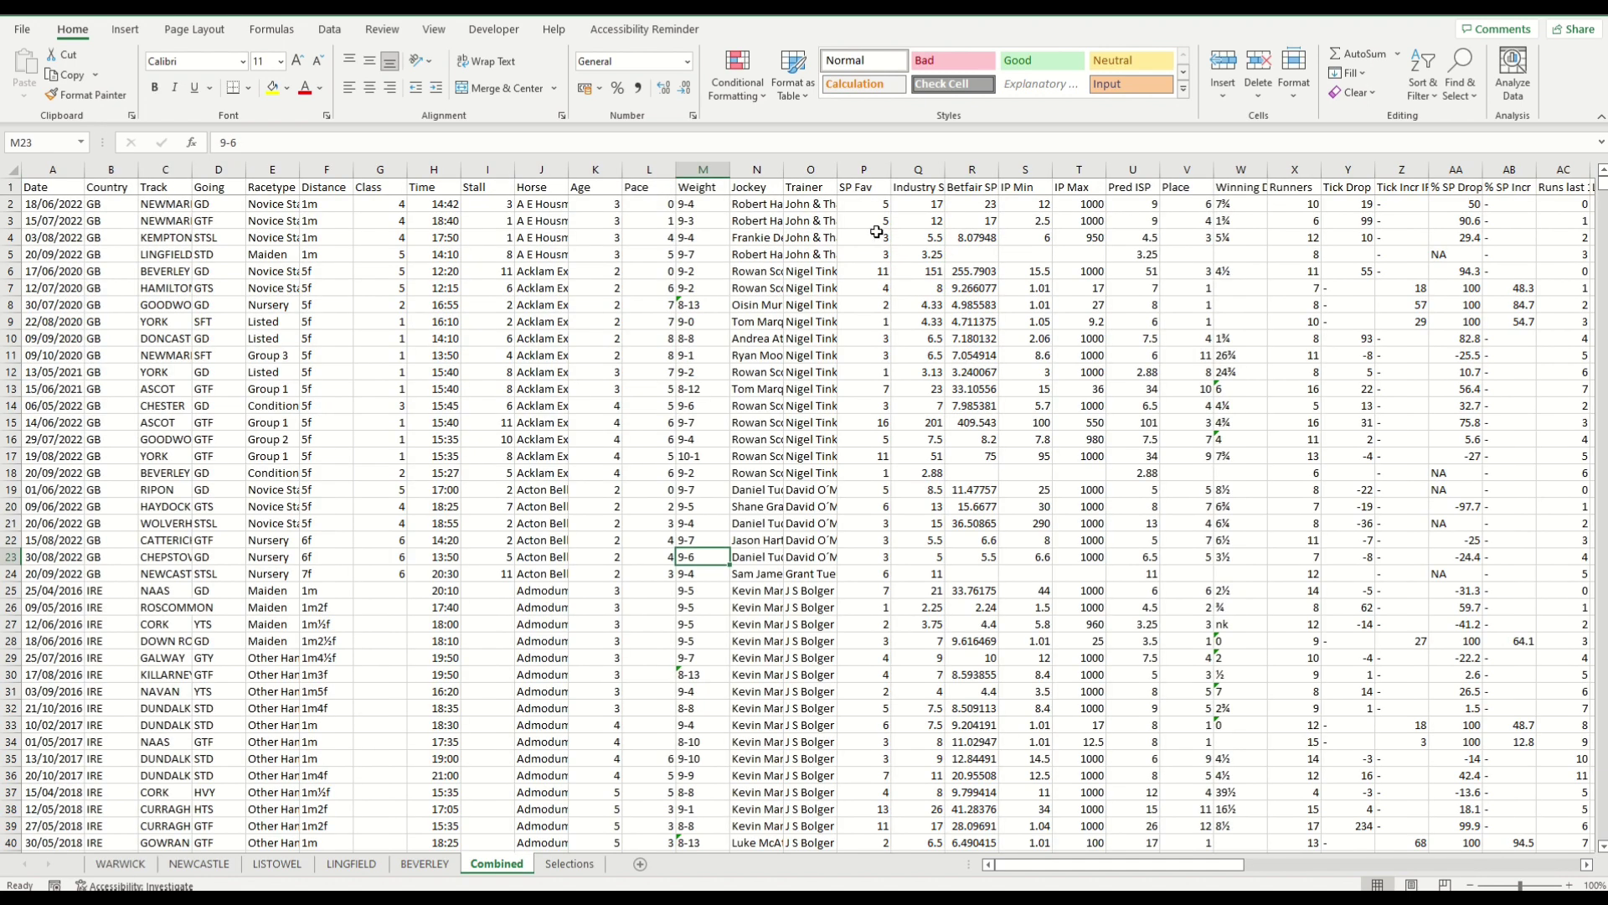
{"action": "left_click", "coordinate": [436, 501]}
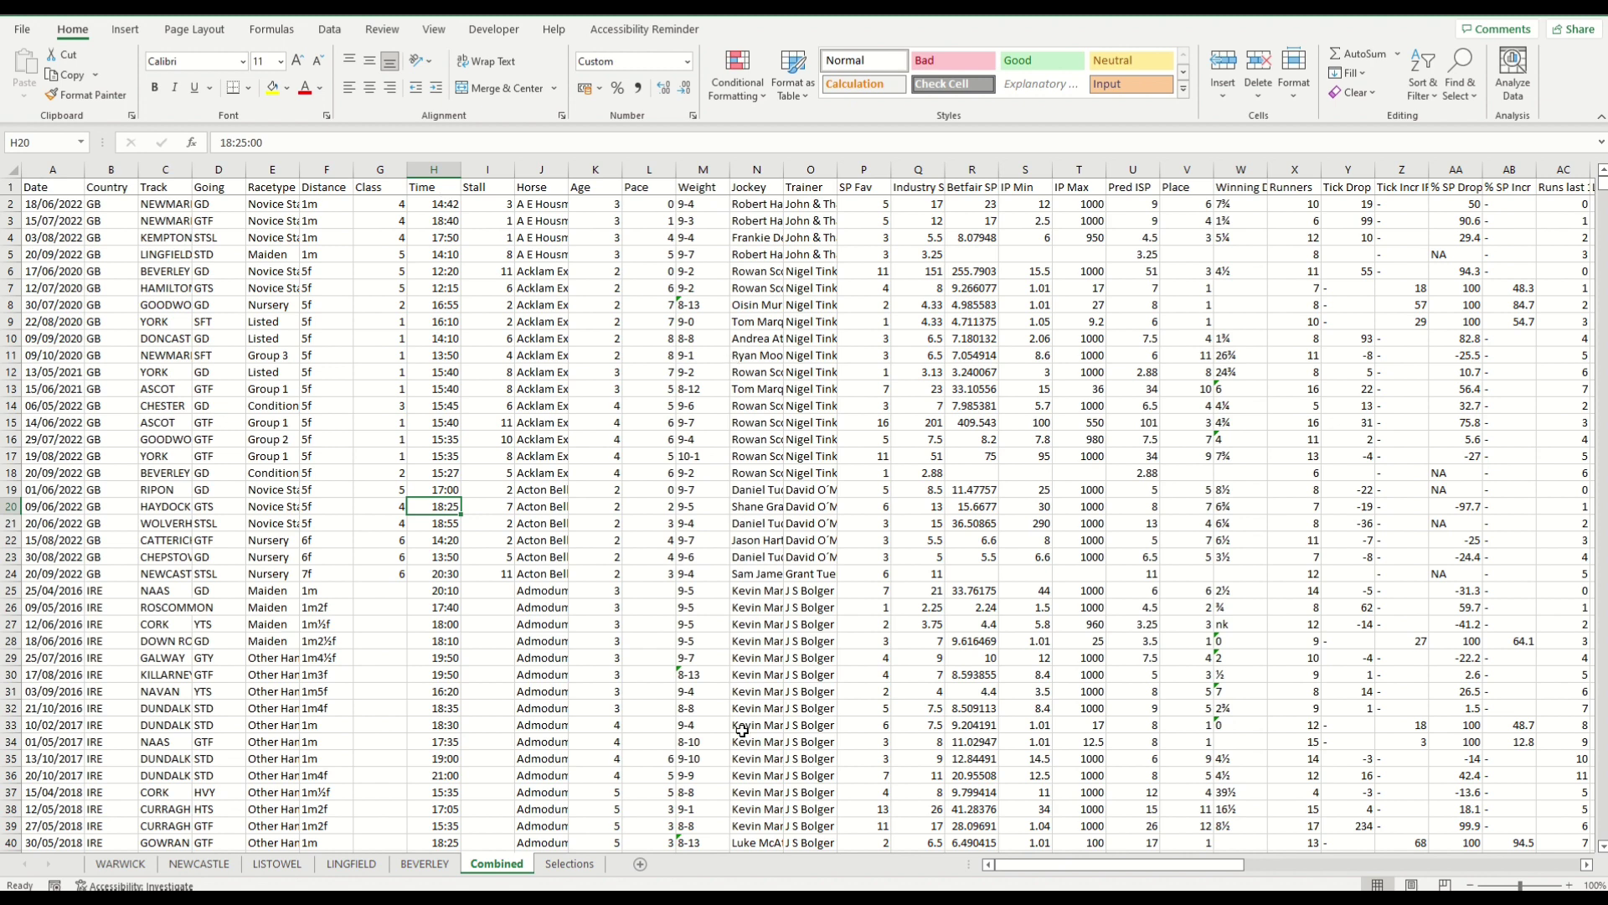
{"action": "left_click", "coordinate": [569, 866]}
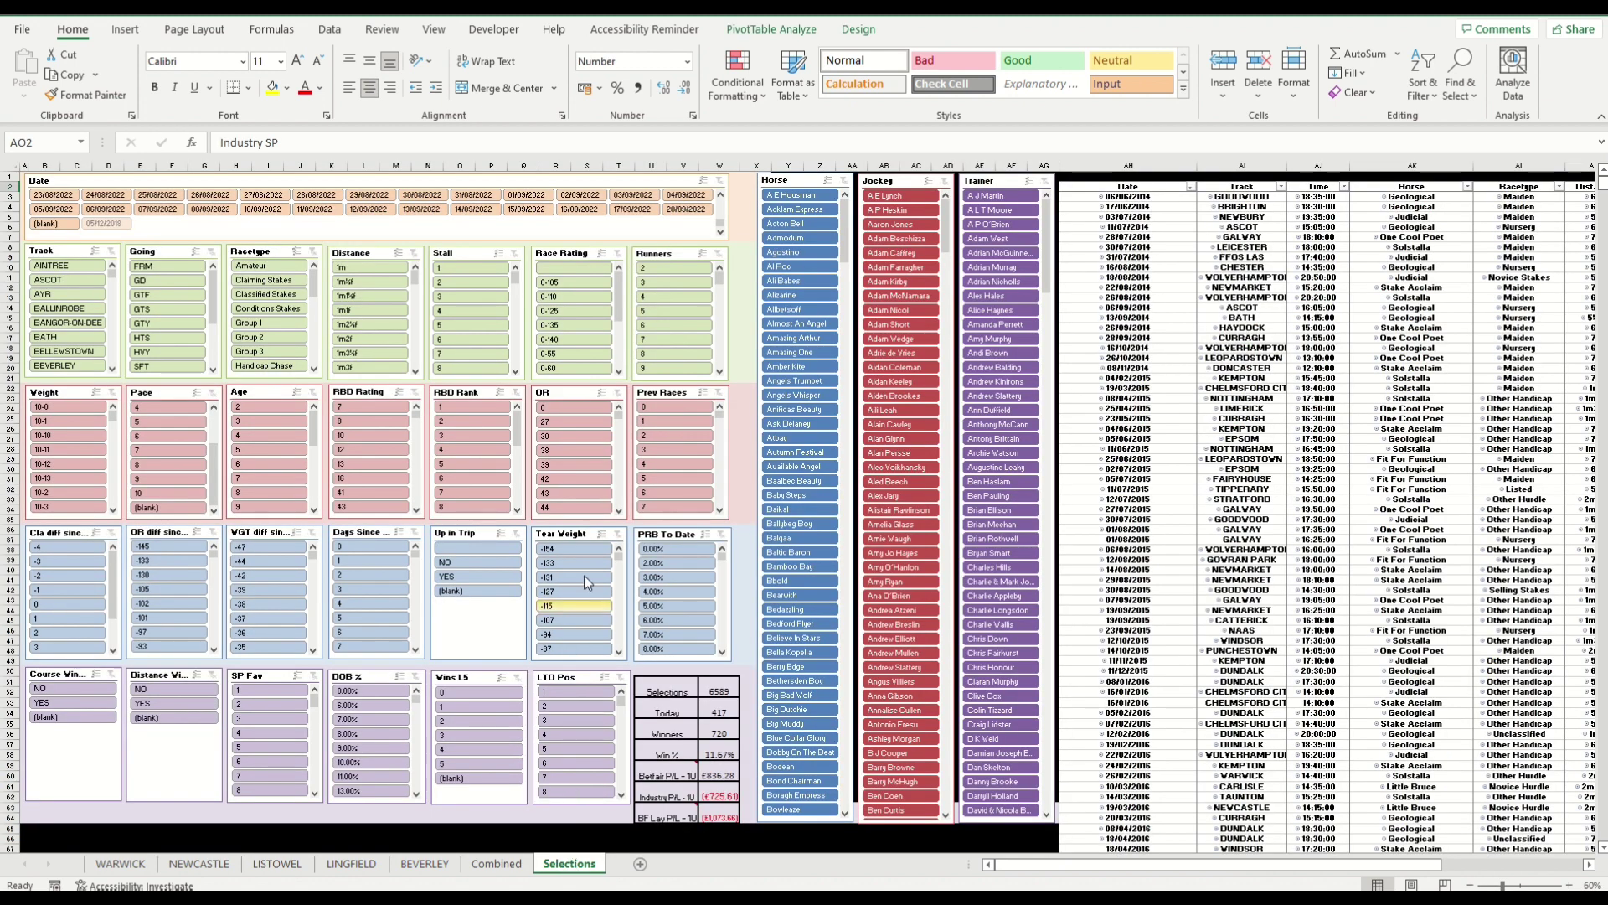
{"action": "left_click", "coordinate": [687, 214]}
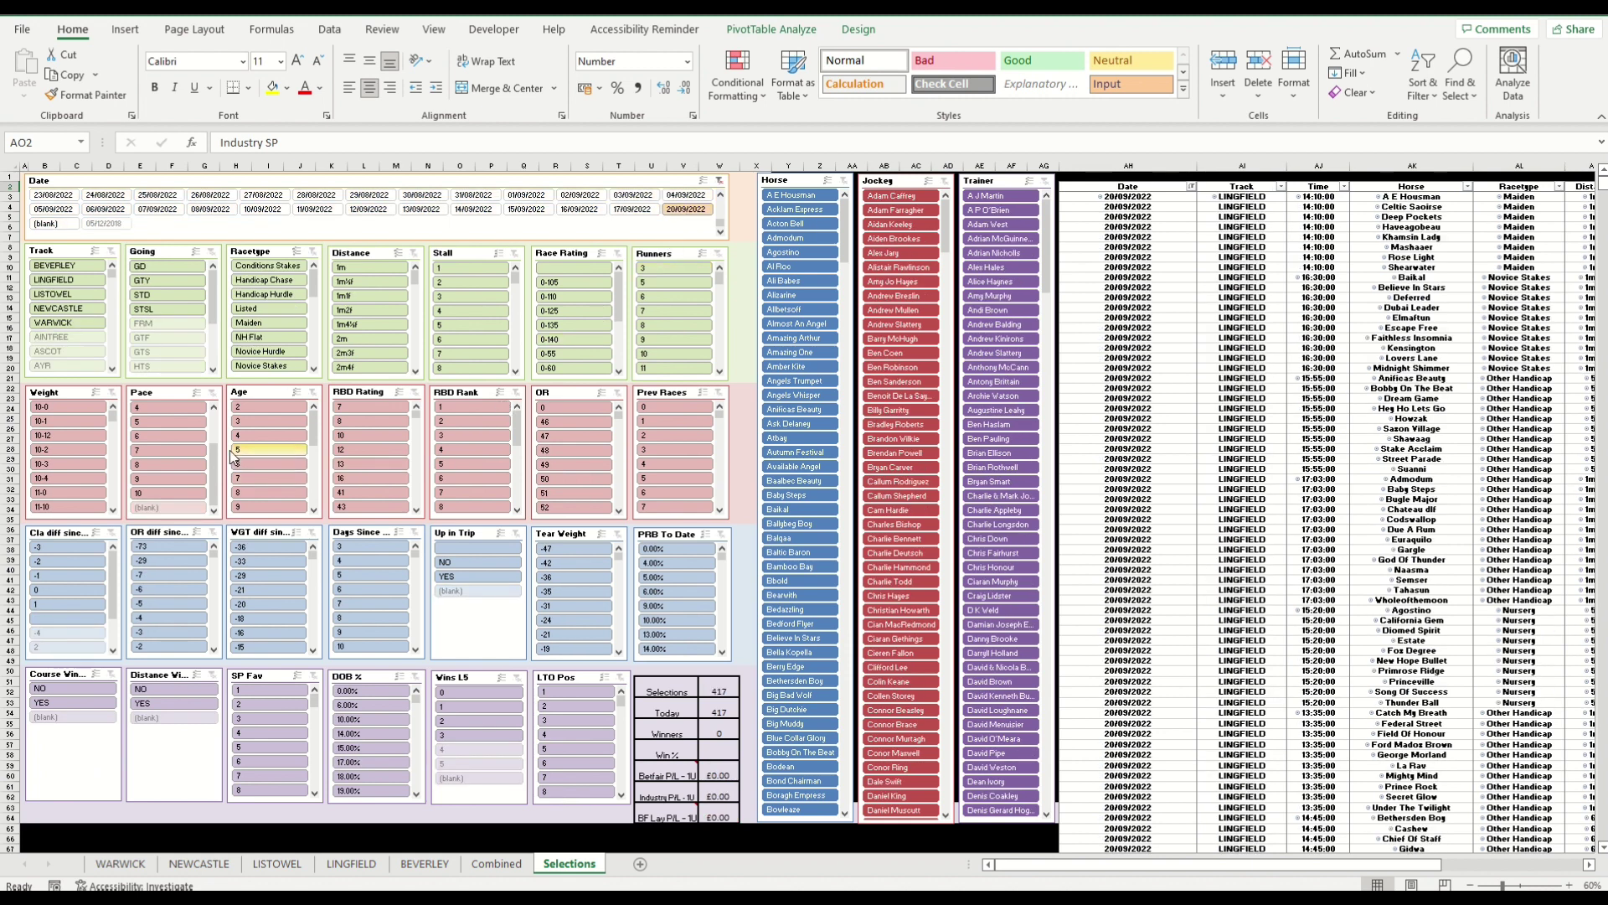
{"action": "left_click", "coordinate": [156, 491]}
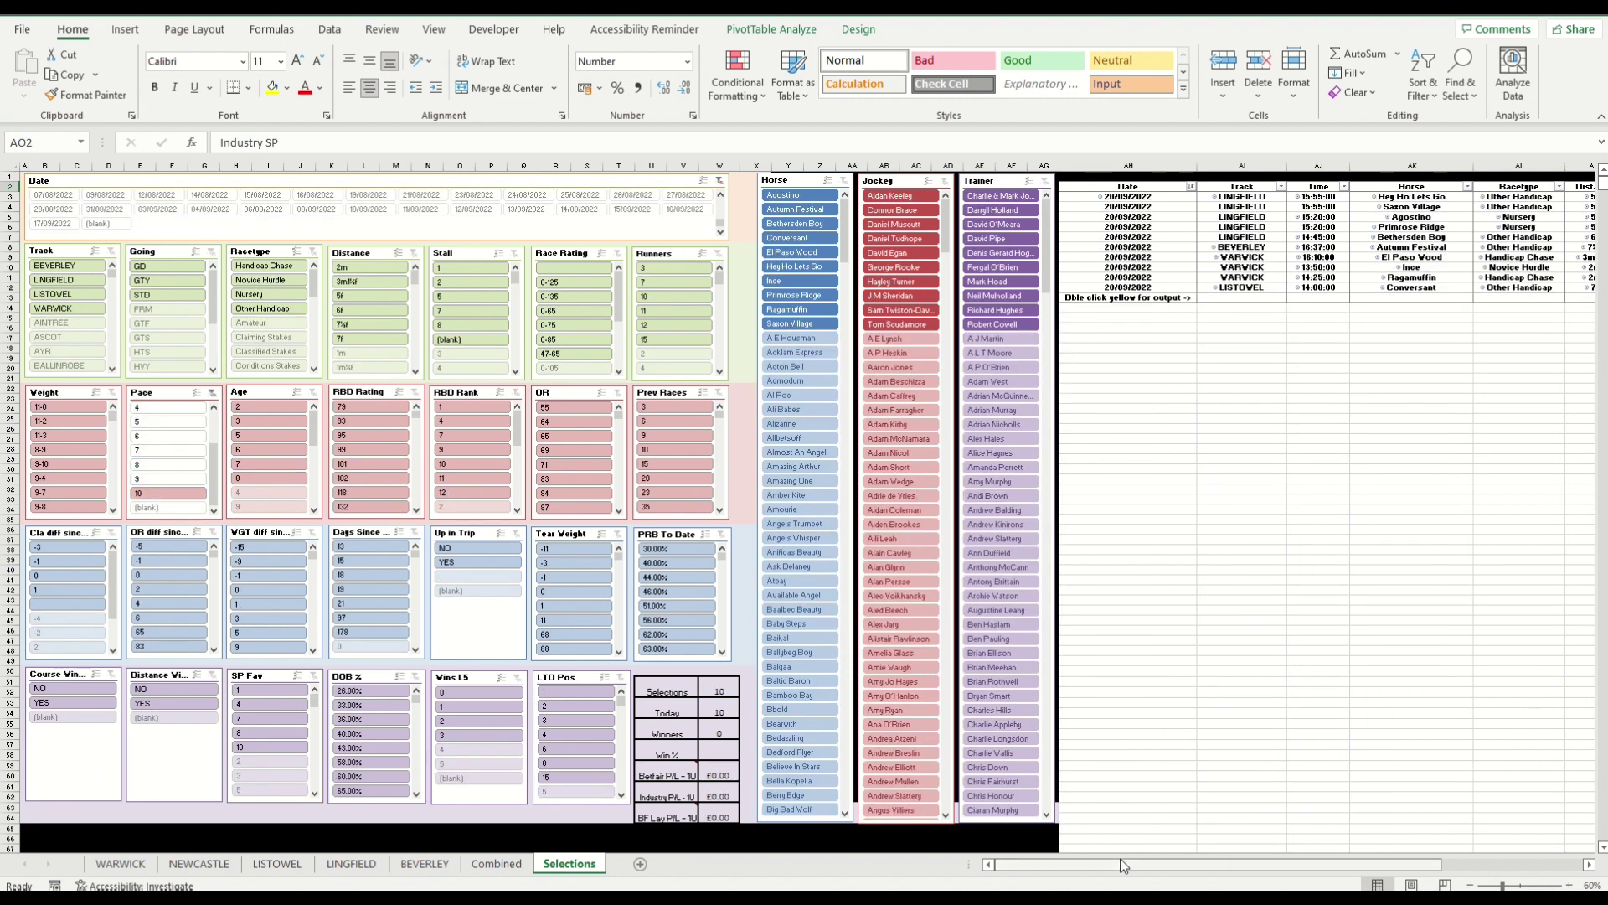
{"action": "left_click_drag", "start_coordinate": [1124, 865], "coordinate": [1294, 864]}
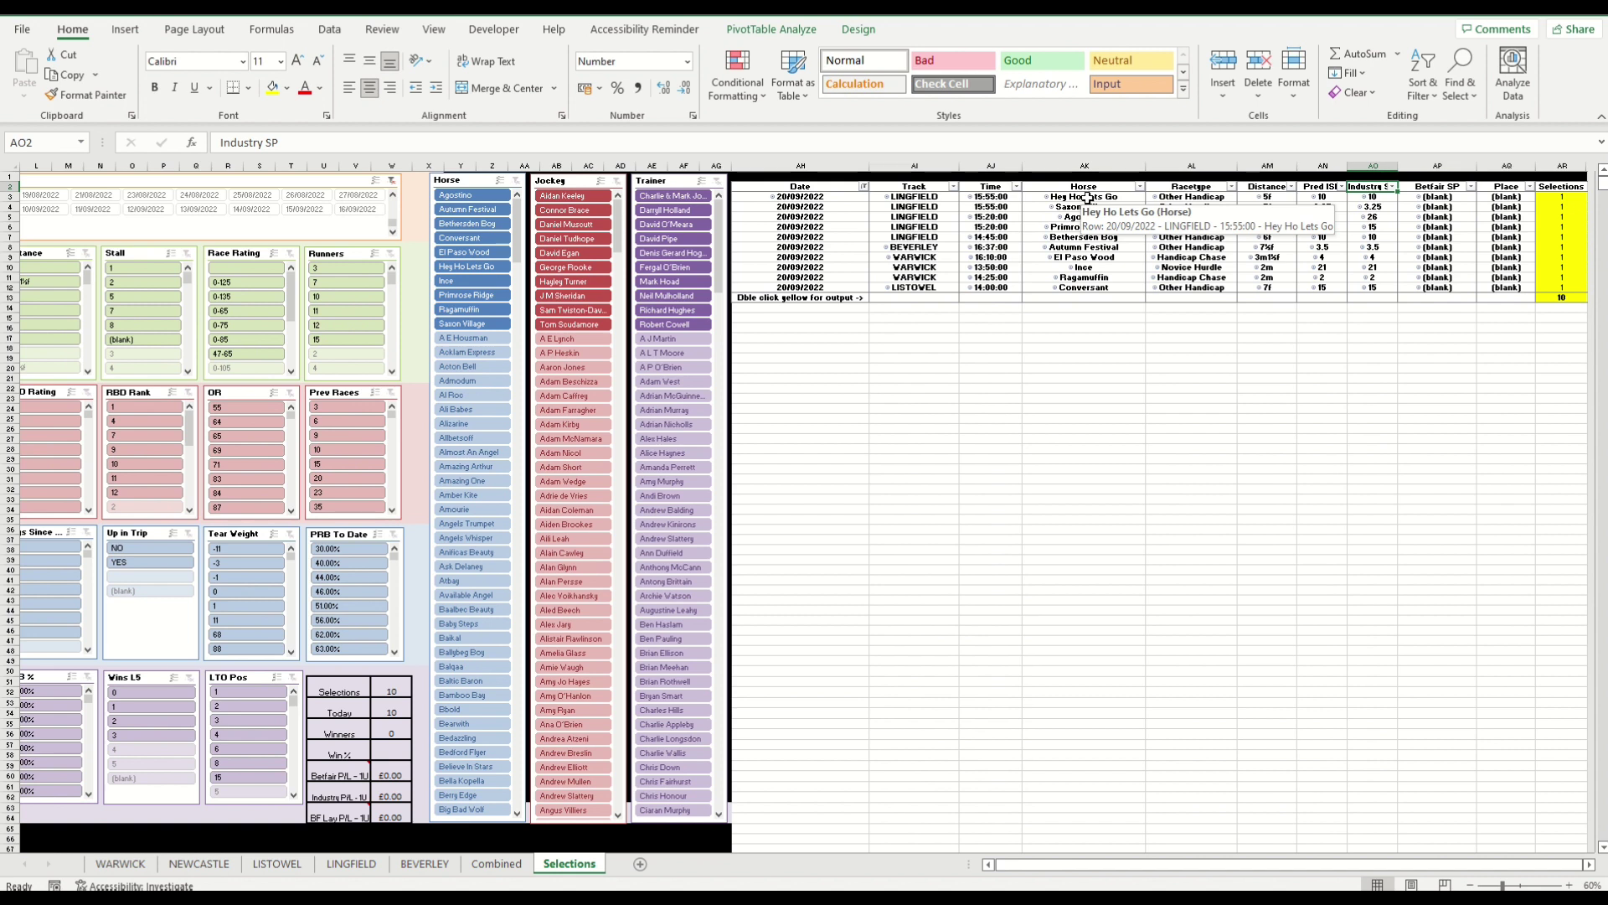
Review the pace 10 drop and calculated price in the pivot workbook, and the race times of the filtered selections.
{"action": "key", "text": "alt+Tab"}
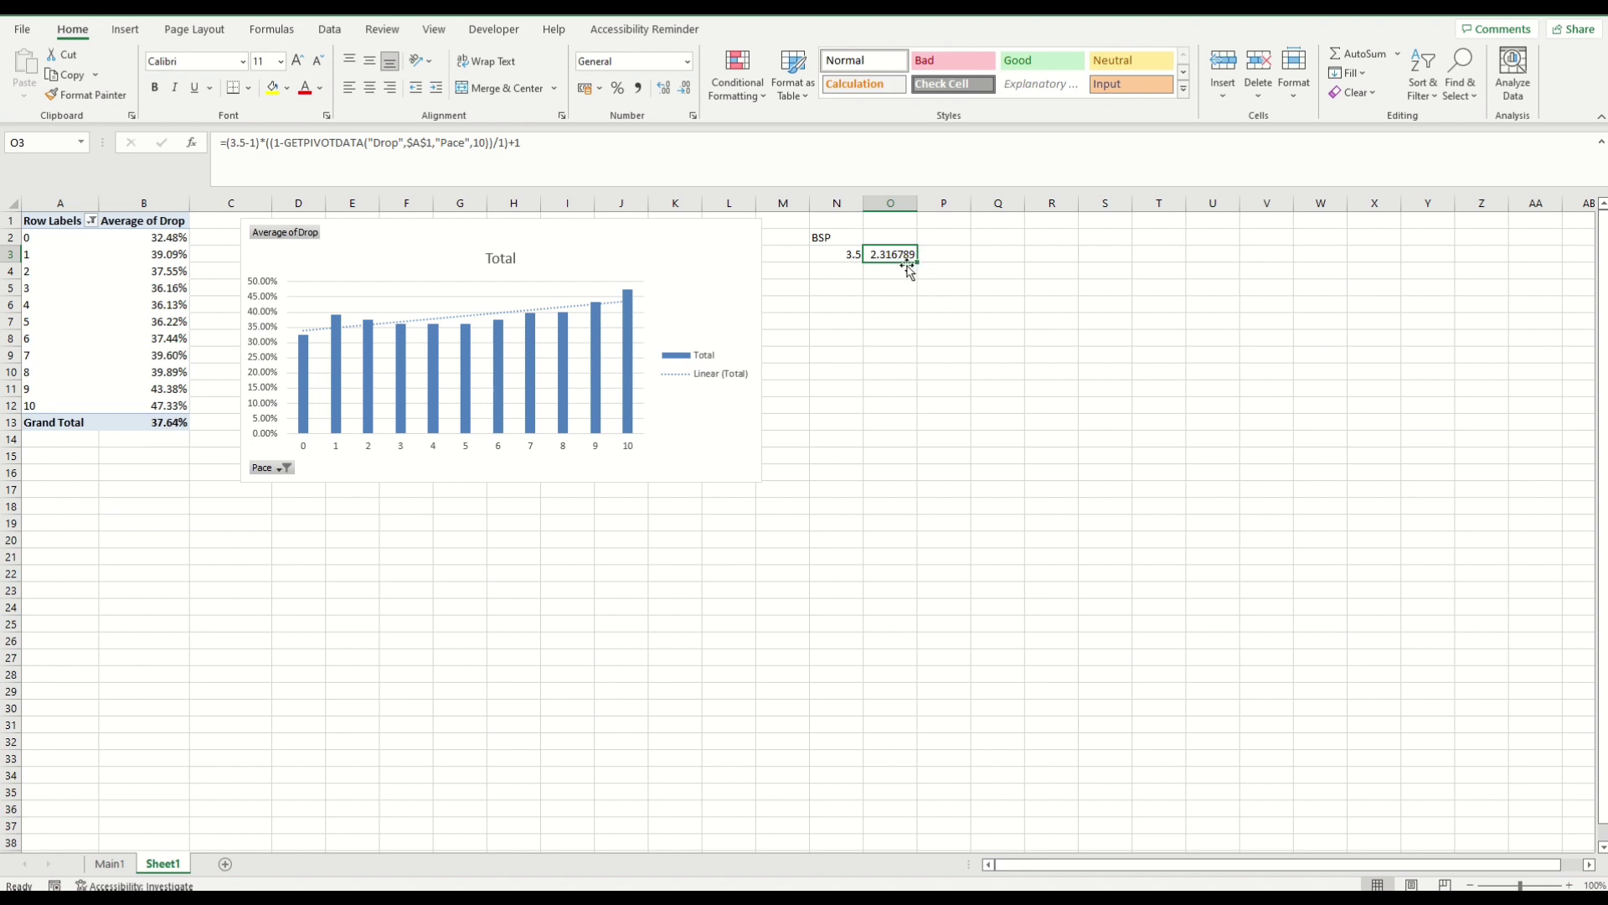
{"action": "mouse_move", "coordinate": [188, 413]}
{"action": "key", "text": "alt+Tab"}
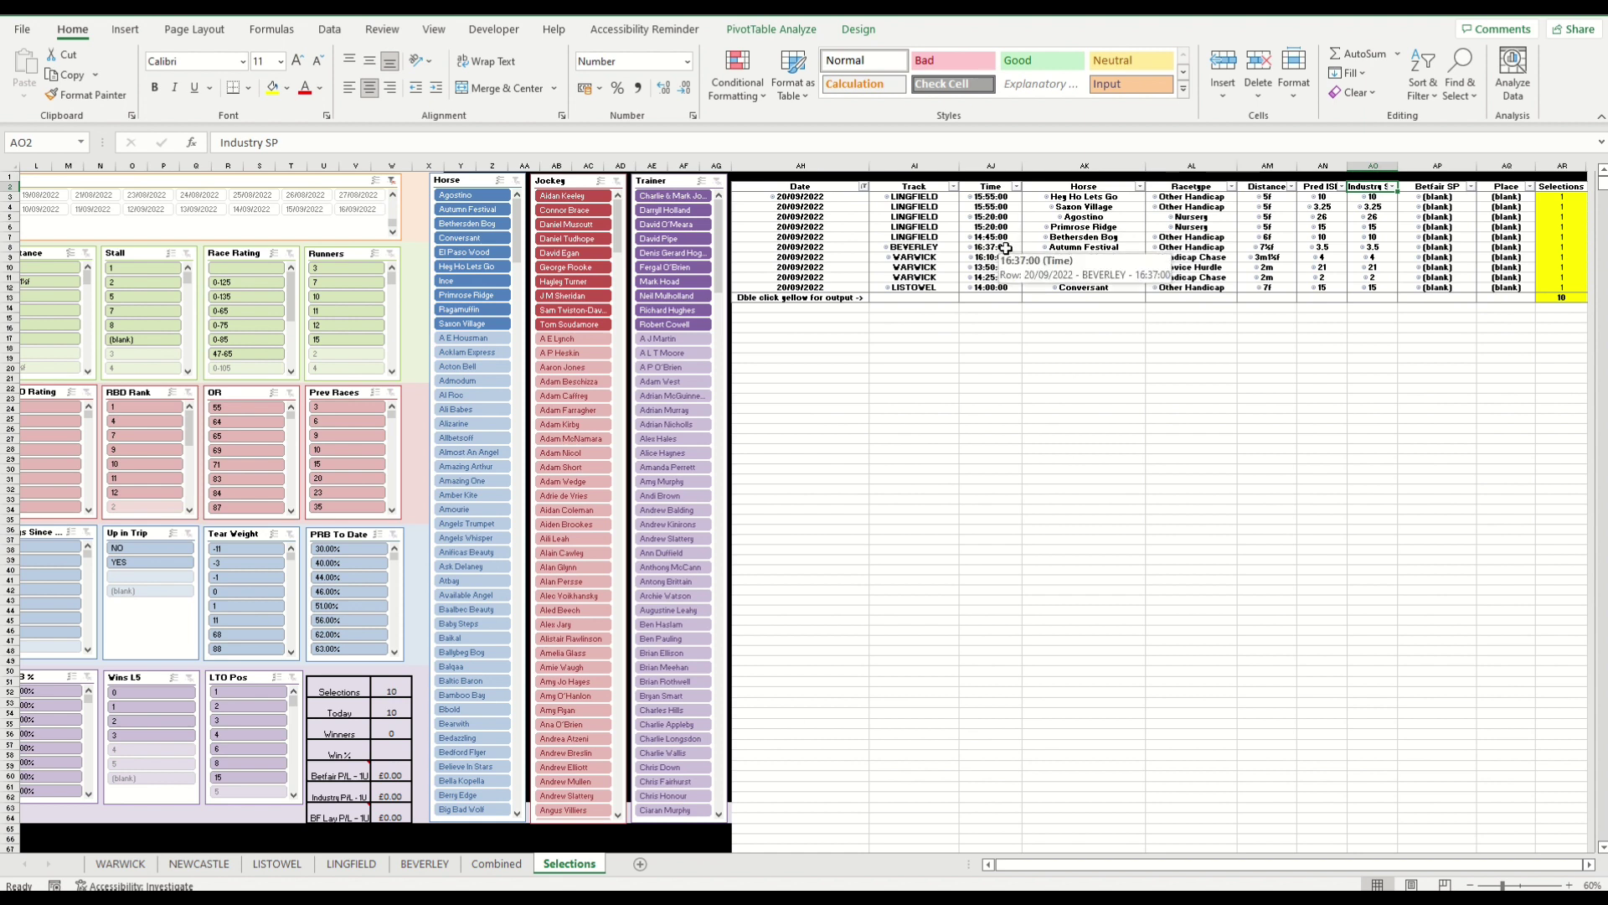
{"action": "left_click_drag", "start_coordinate": [992, 197], "coordinate": [995, 283]}
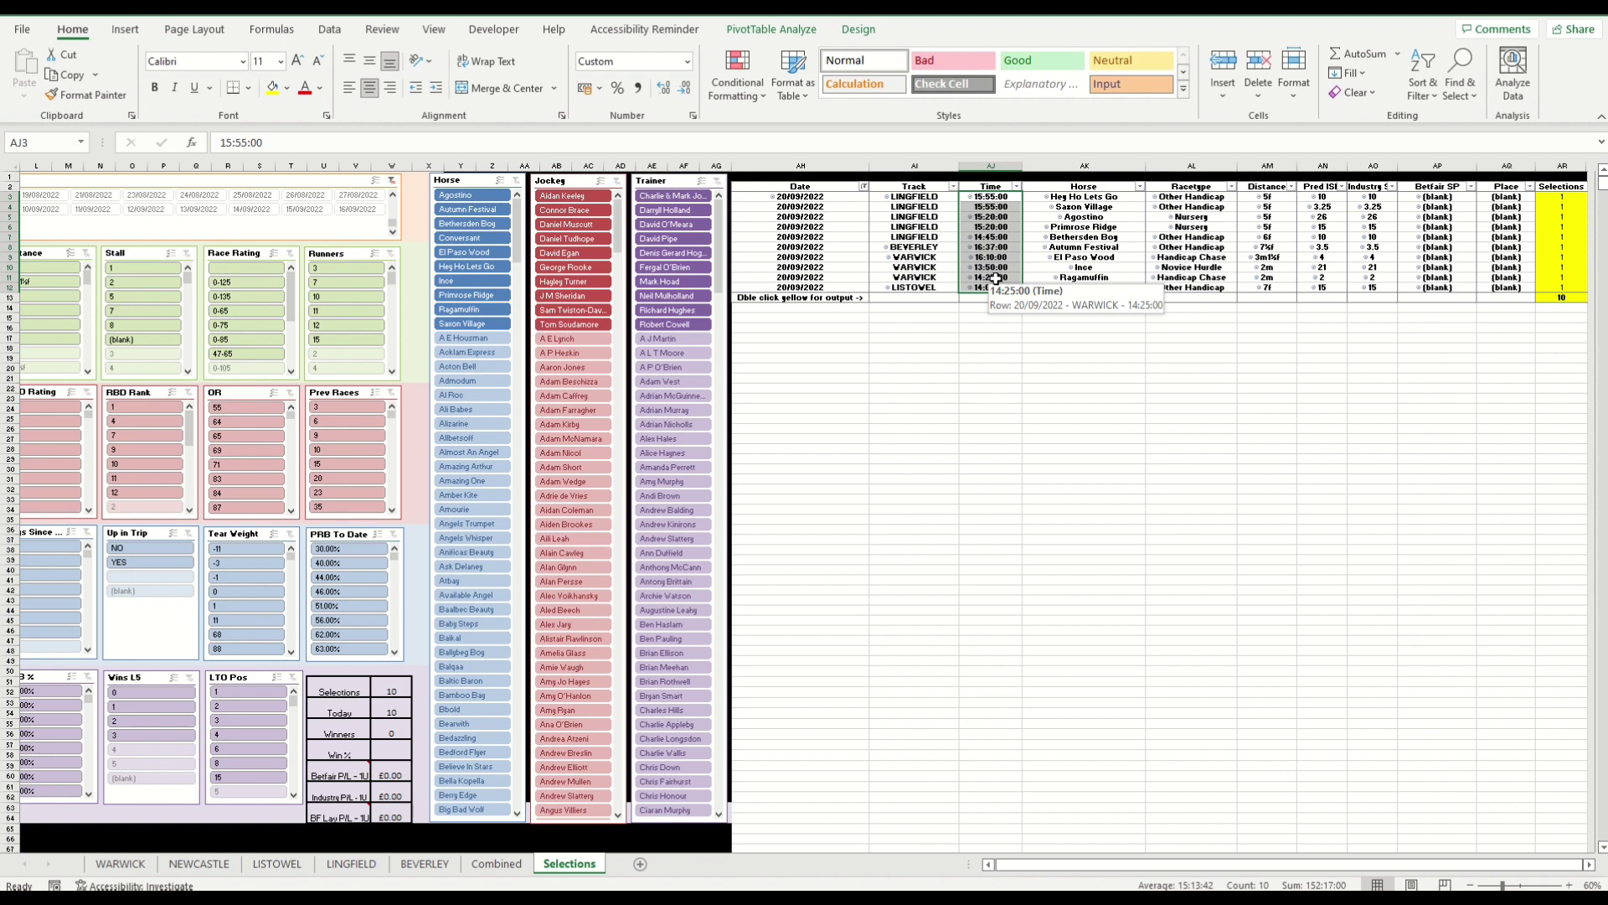
Switch to the Racing Bet Data results page in the browser and download today's horse racing results info file.
{"action": "key", "text": "alt+Tab"}
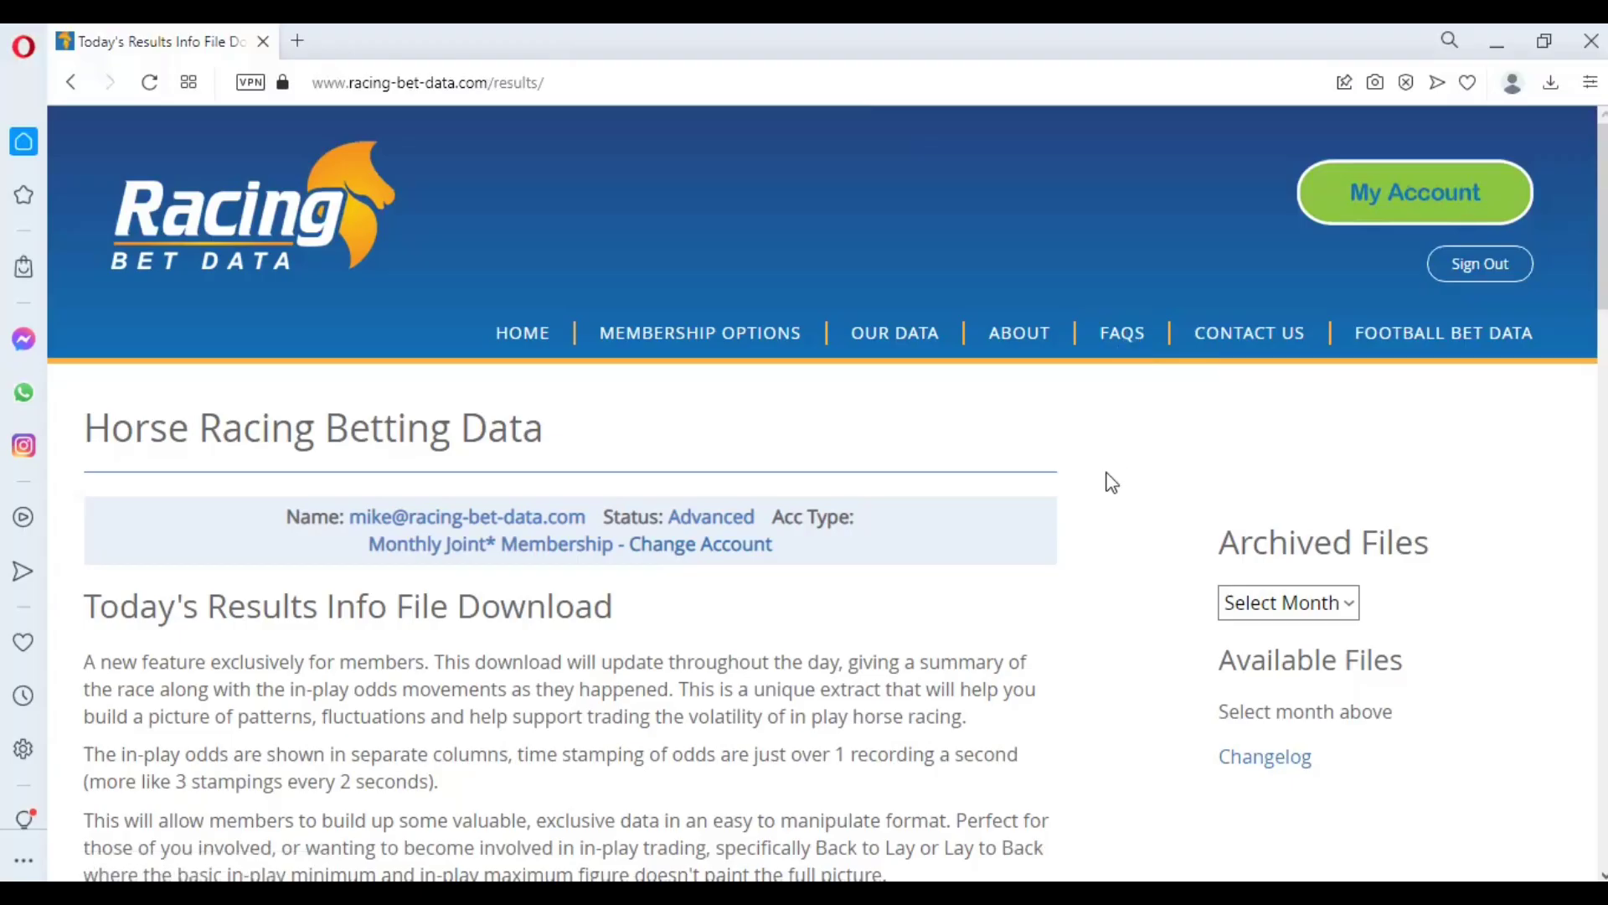
{"action": "scroll", "coordinate": [1109, 478], "scroll_direction": "down", "scroll_amount": 5}
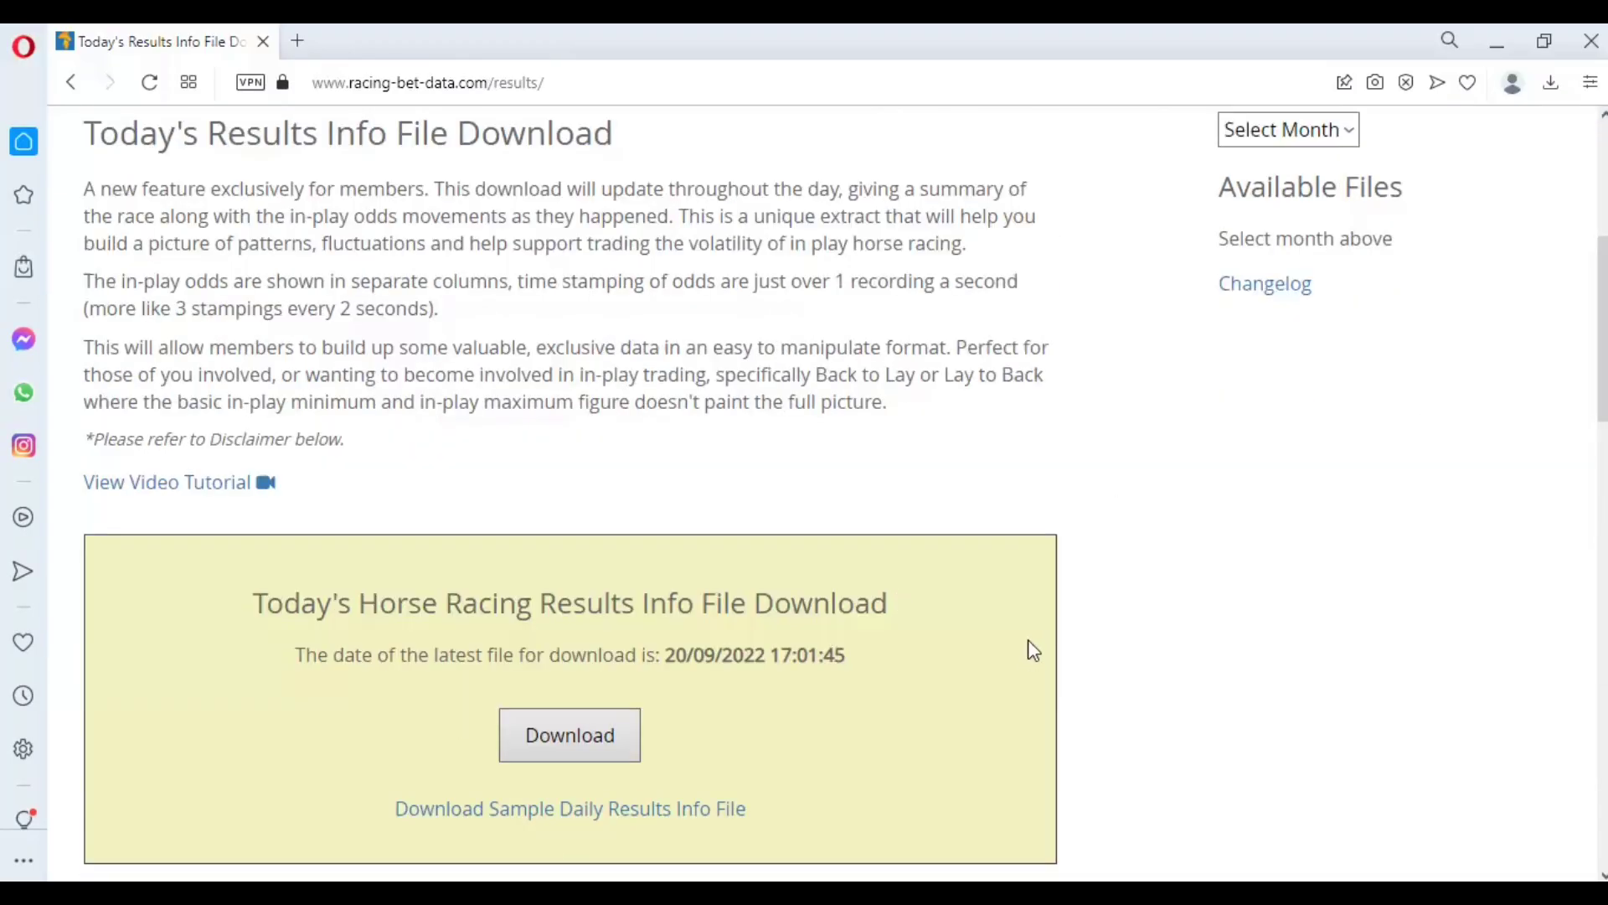
{"action": "left_click", "coordinate": [601, 741]}
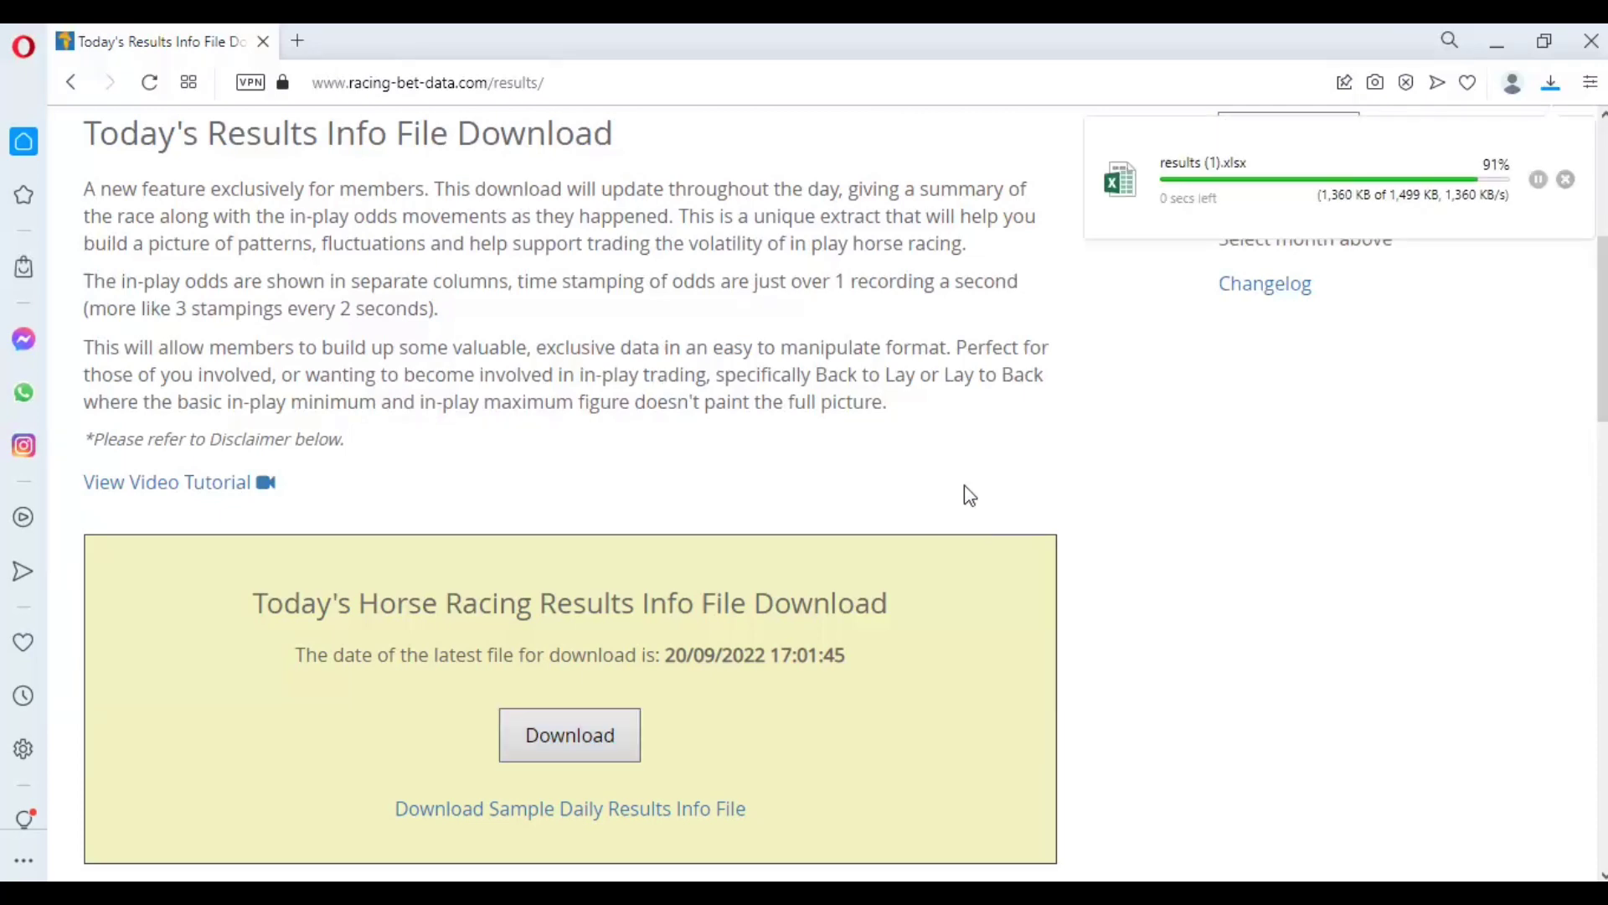
Open the site's Example Downloads page and download the green up calculator file RBD-Green-Up.xlsm.
{"action": "scroll", "coordinate": [964, 486], "scroll_direction": "up", "scroll_amount": 5}
{"action": "mouse_move", "coordinate": [922, 338]}
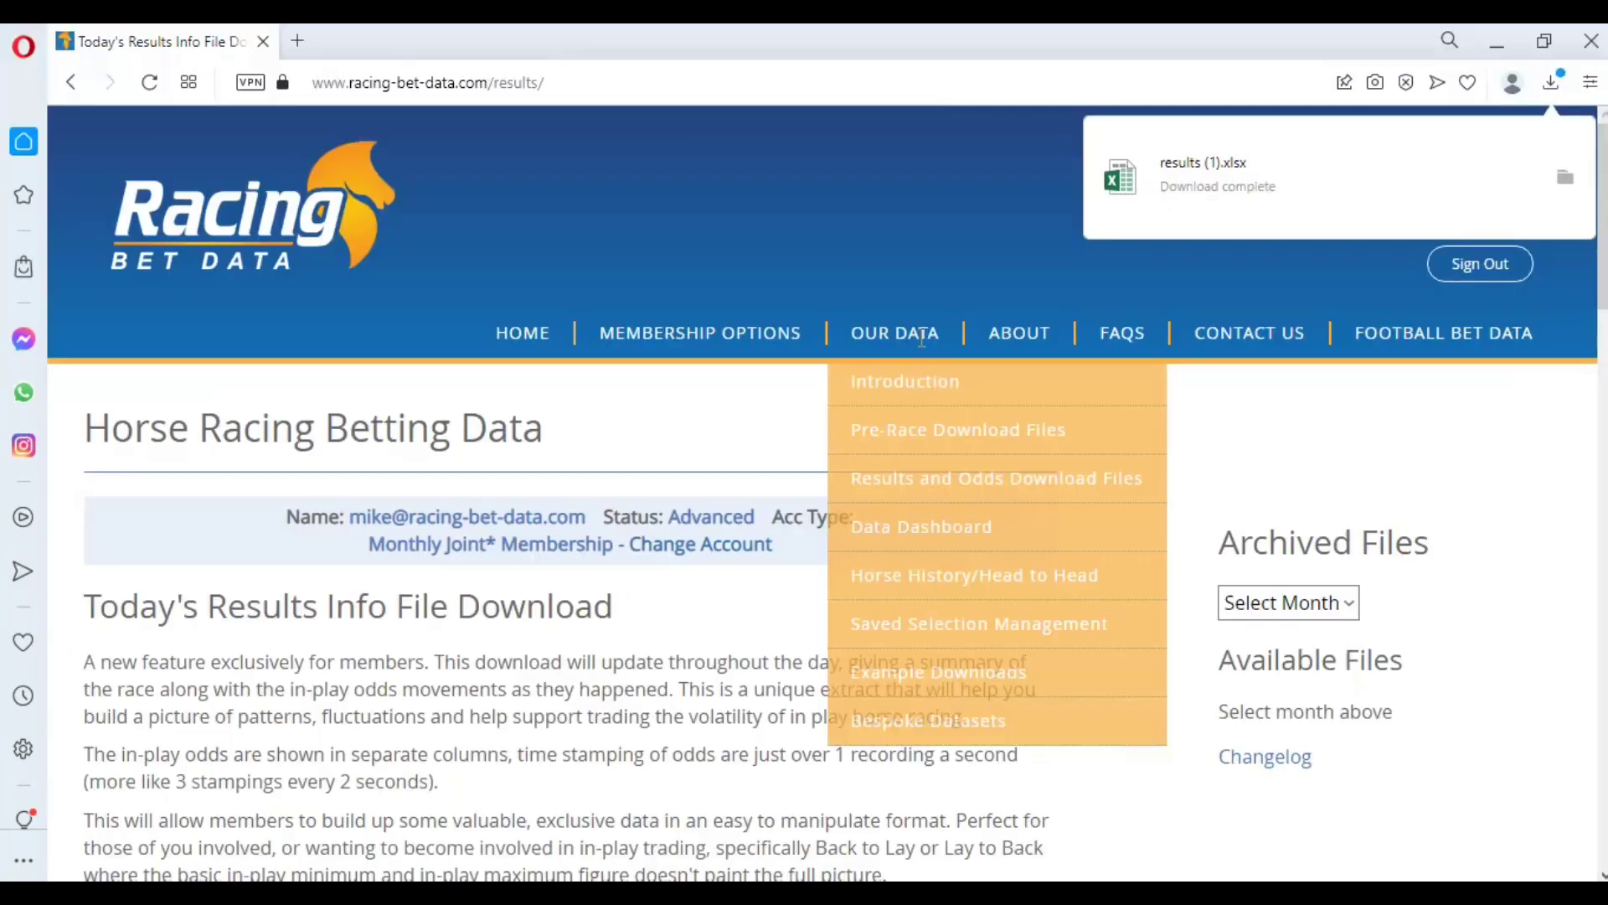
{"action": "left_click", "coordinate": [983, 675]}
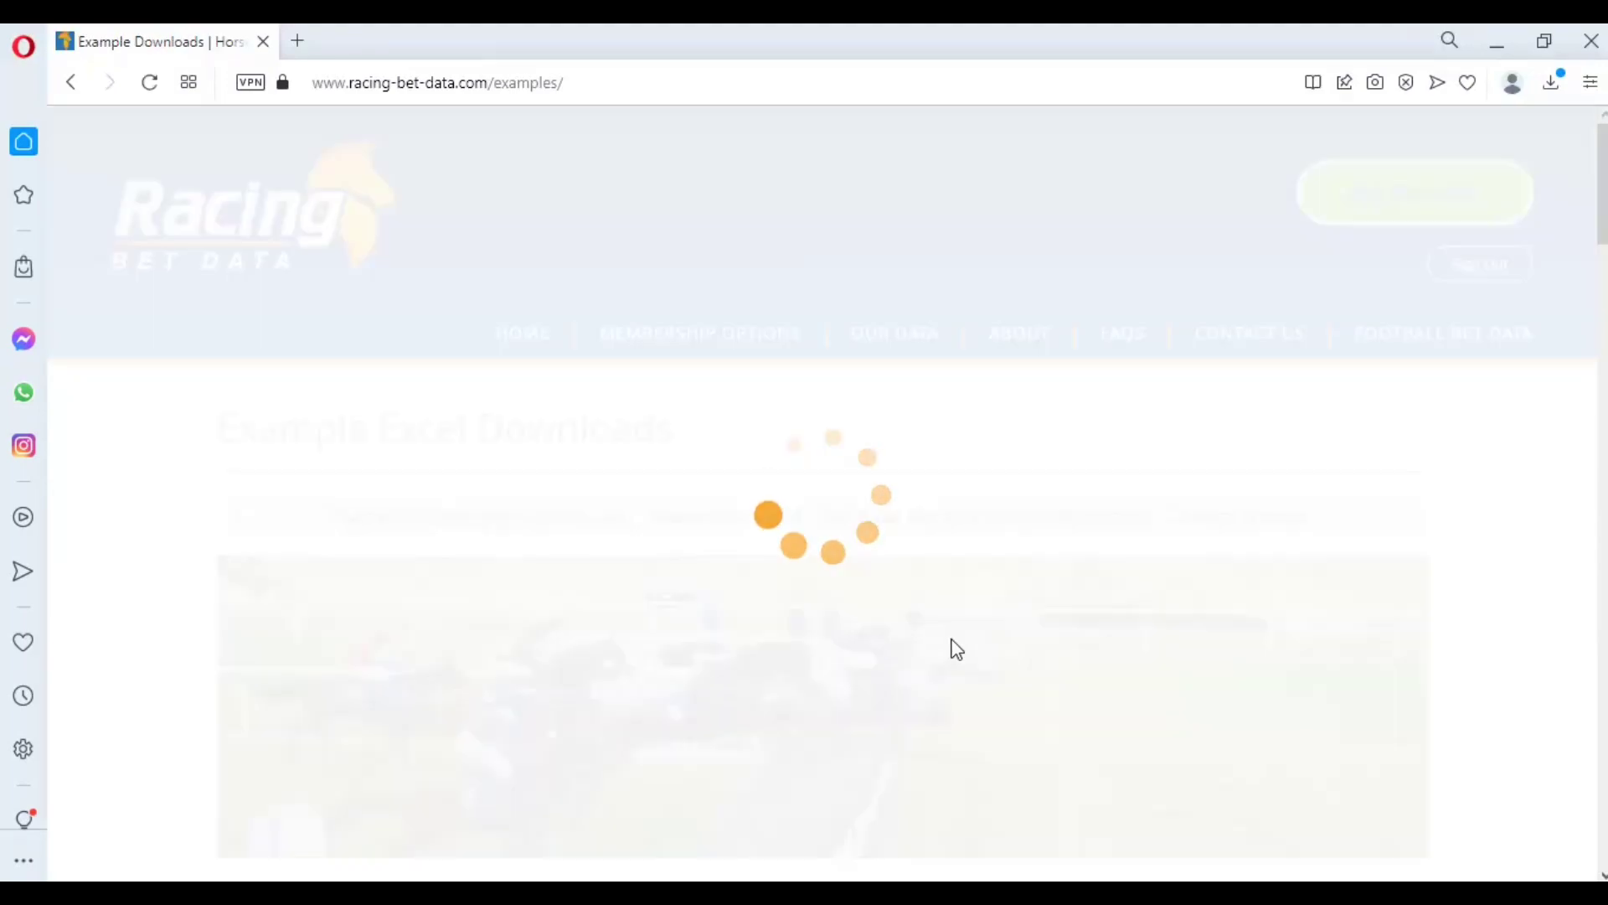
{"action": "scroll", "coordinate": [945, 629], "scroll_direction": "down", "scroll_amount": 20}
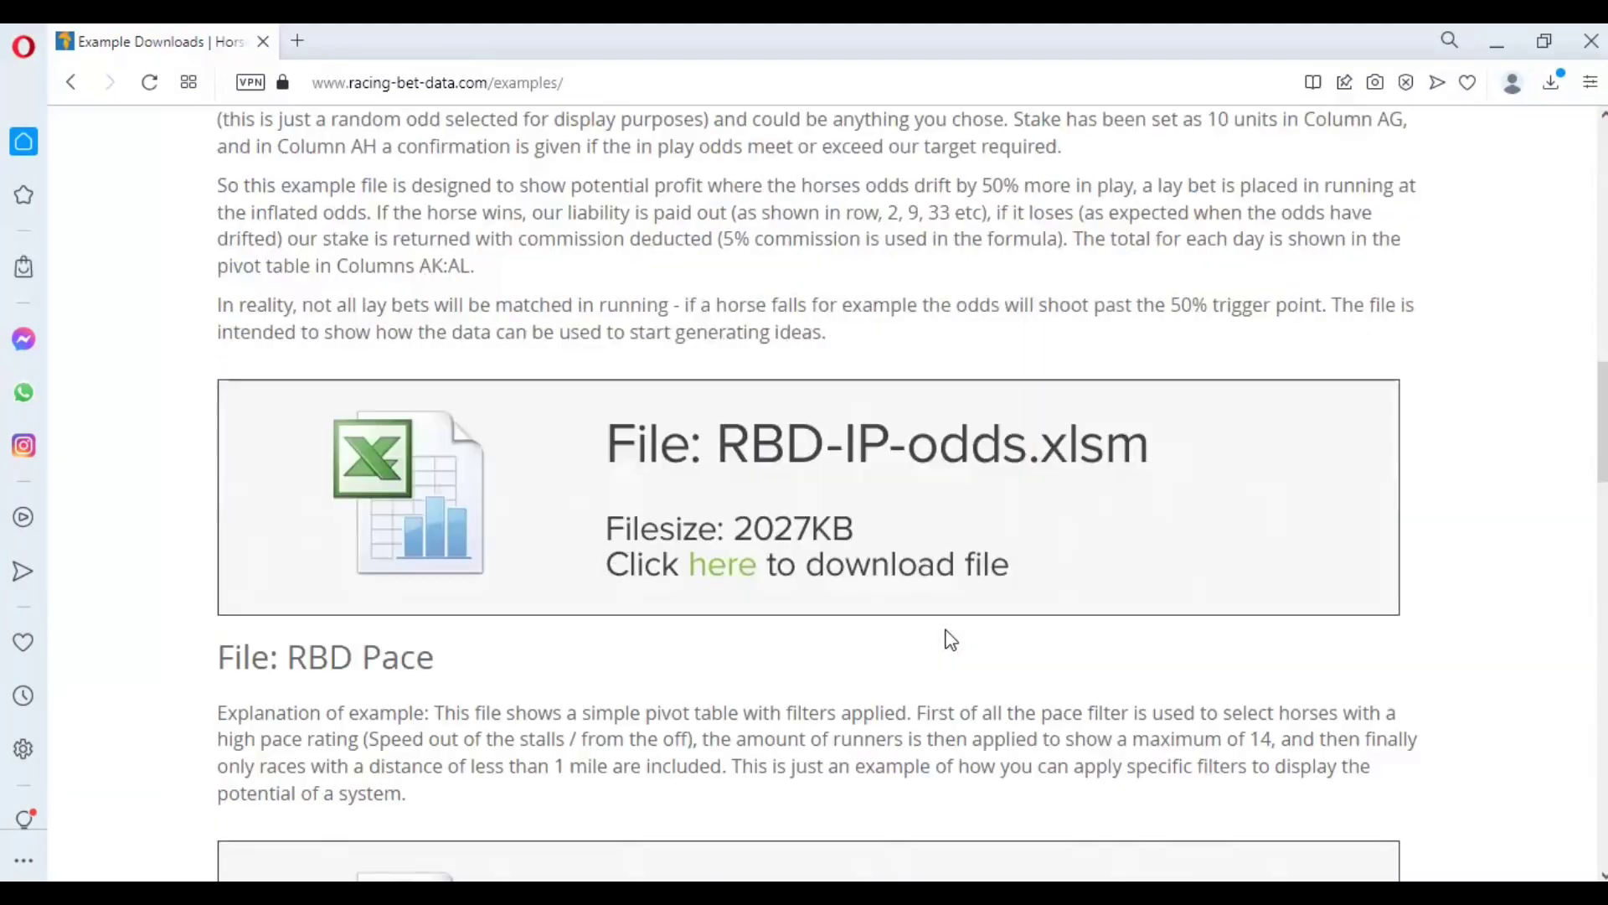
{"action": "scroll", "coordinate": [949, 639], "scroll_direction": "down", "scroll_amount": 20}
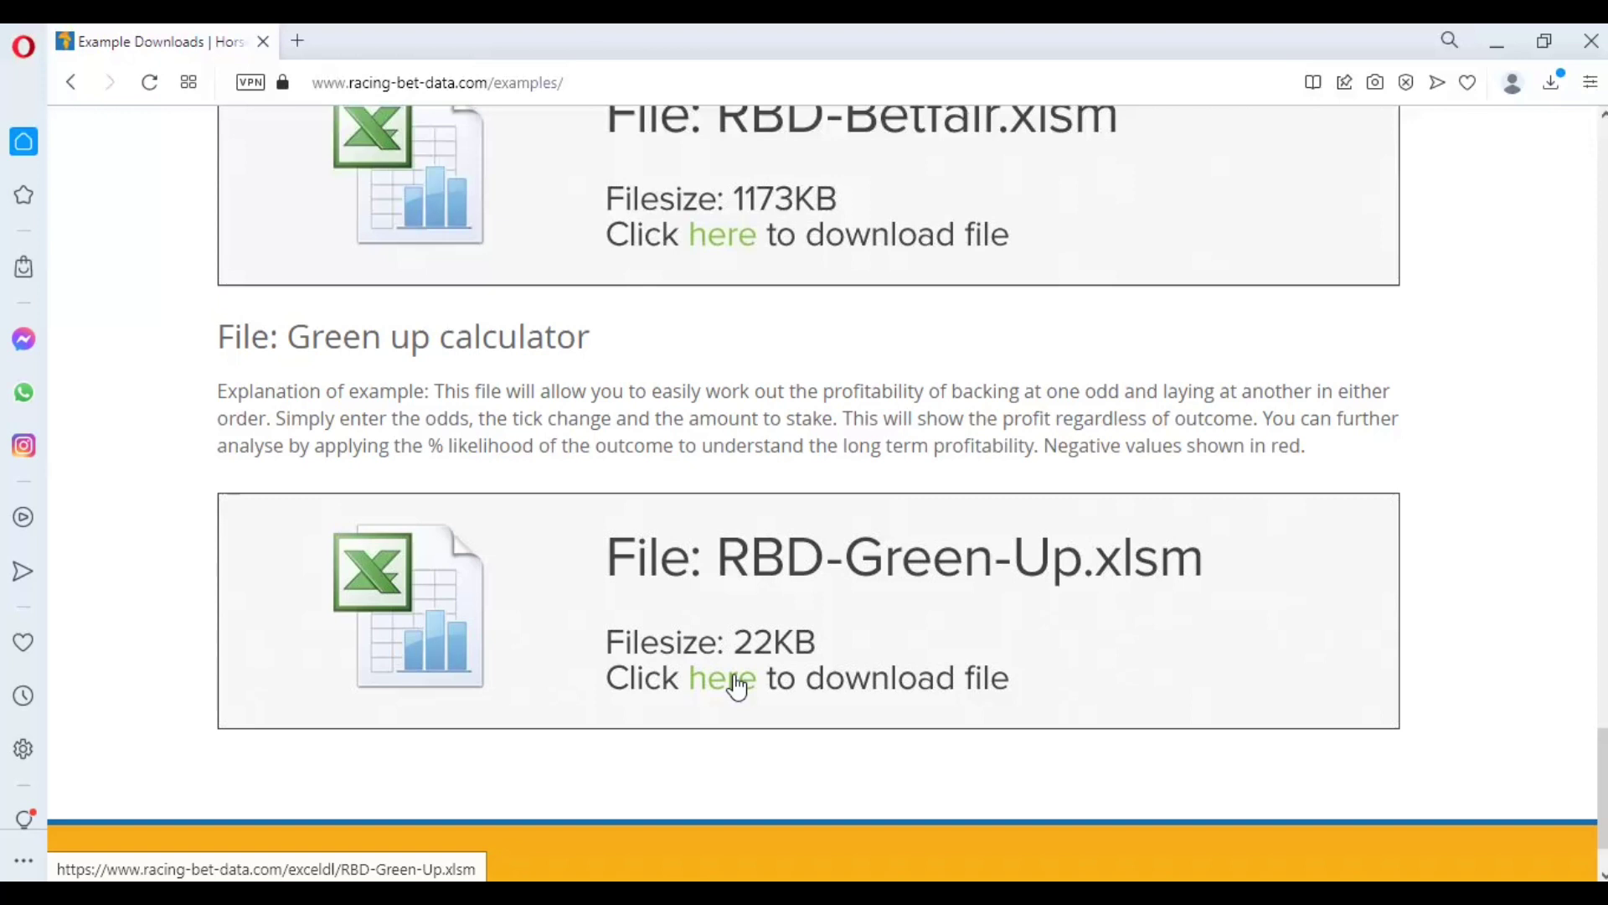
{"action": "left_click", "coordinate": [737, 685]}
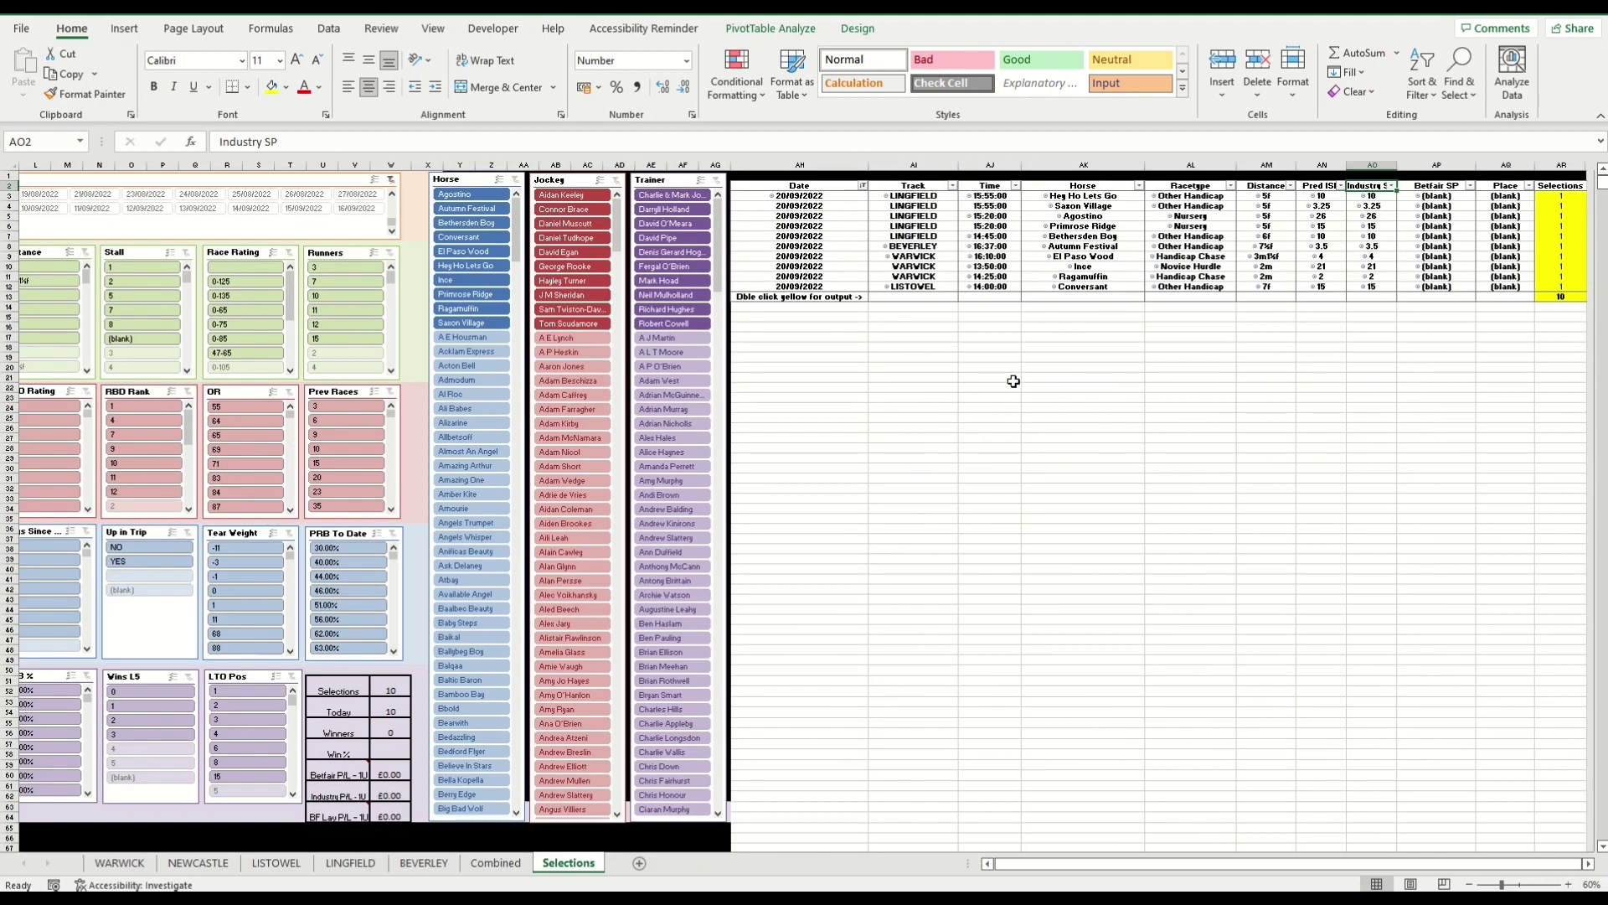
{"action": "left_click", "coordinate": [1076, 198]}
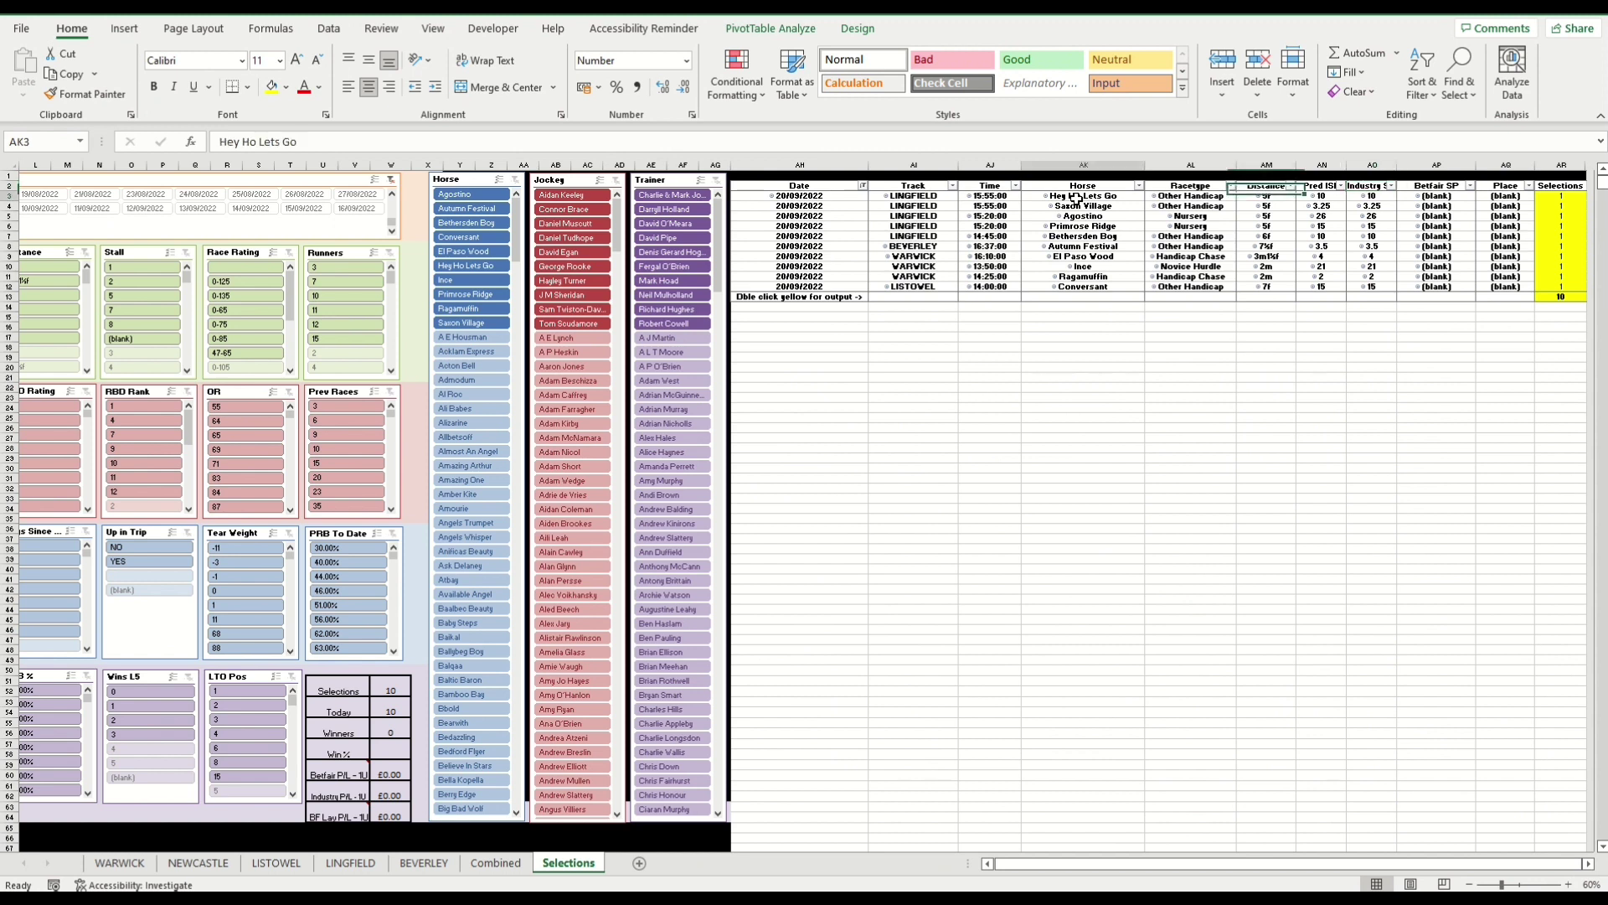
{"action": "left_click_drag", "start_coordinate": [1076, 197], "coordinate": [1085, 286]}
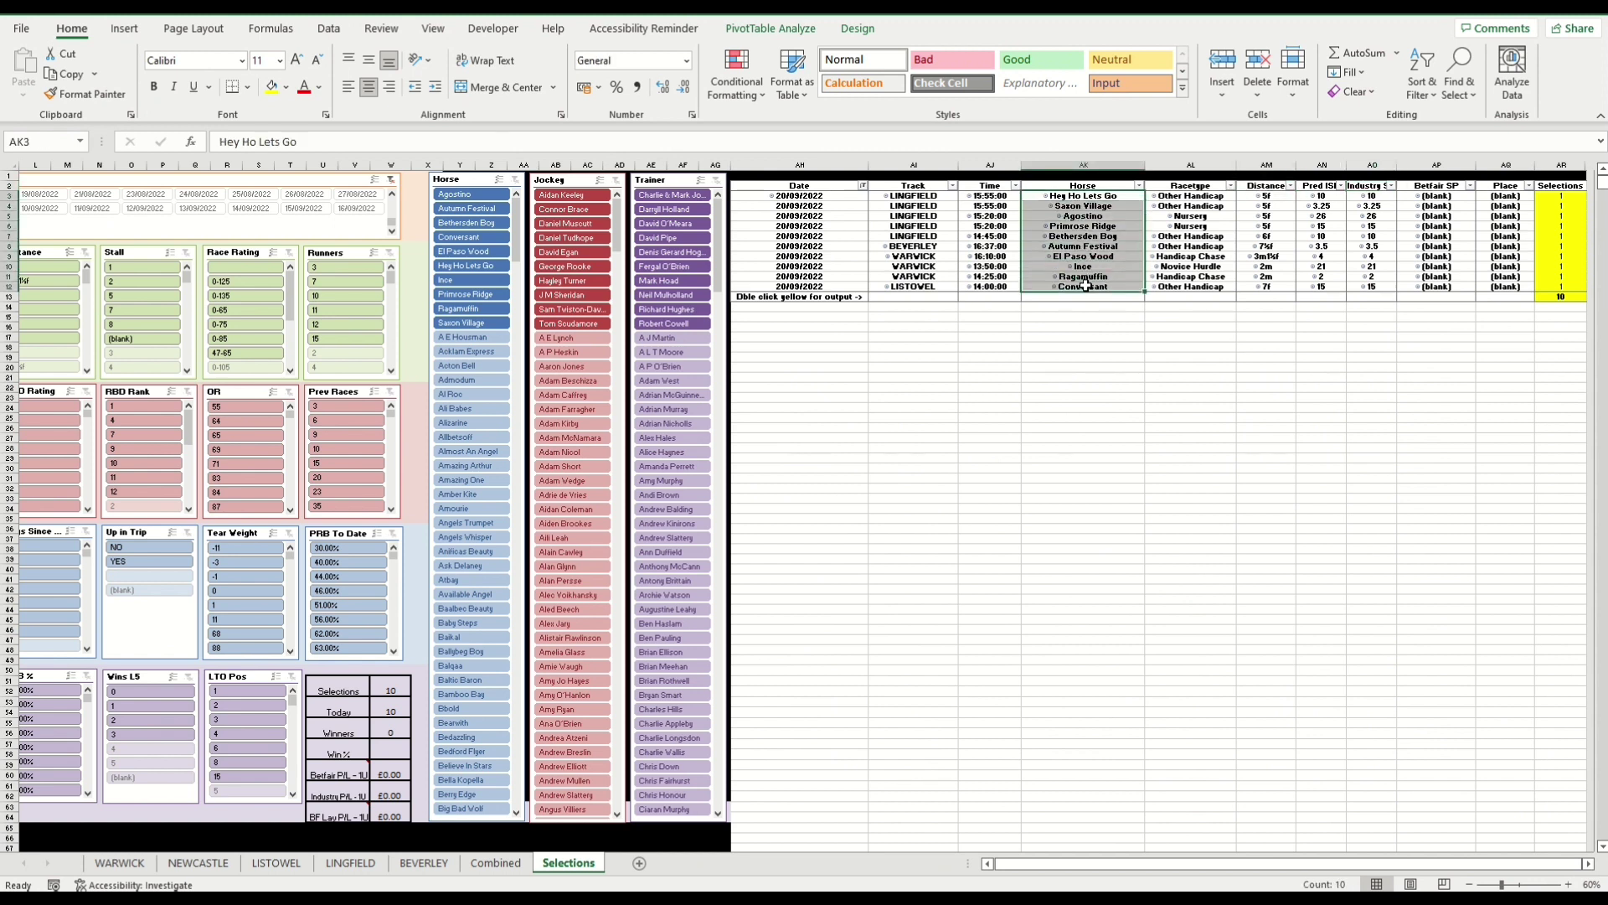
{"action": "key", "text": "ctrl+c"}
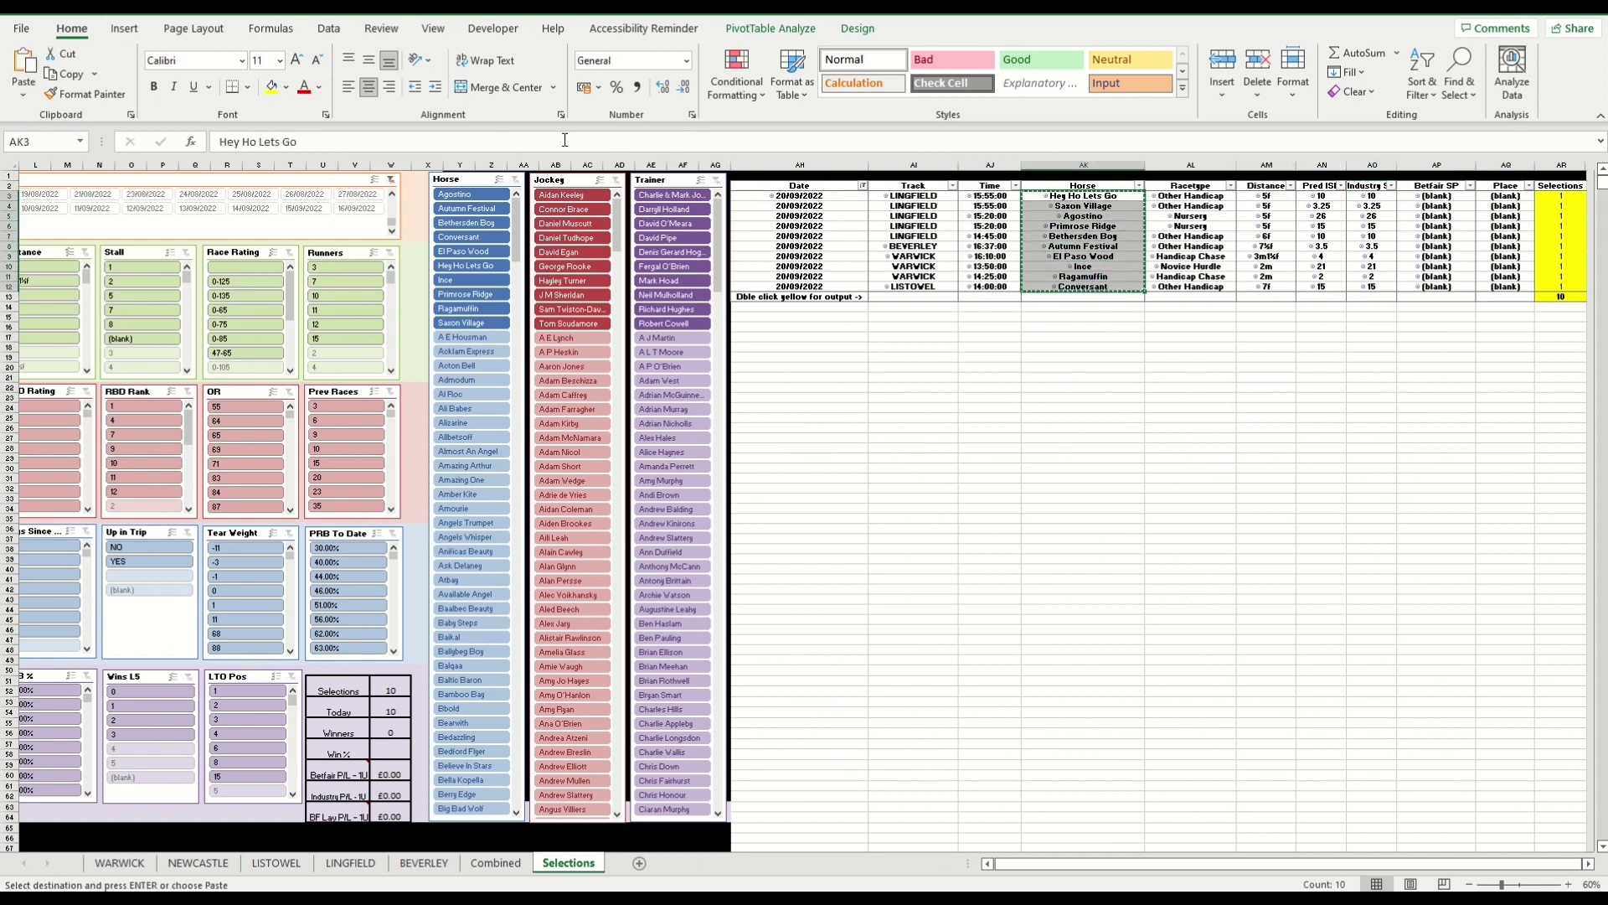
{"action": "left_click", "coordinate": [23, 29]}
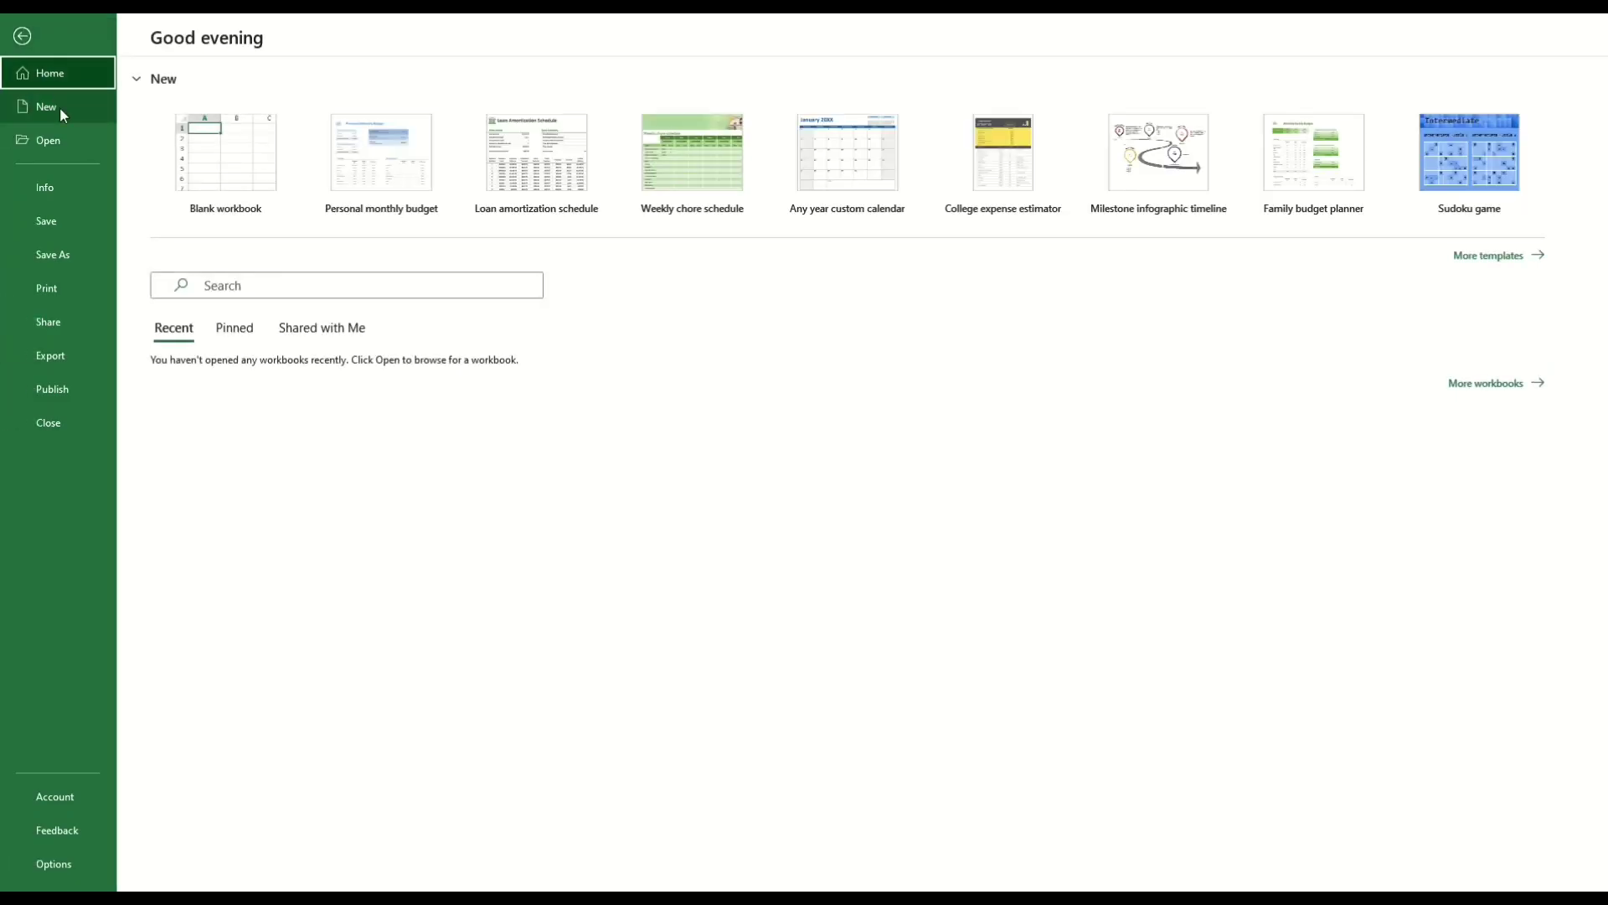
{"action": "left_click", "coordinate": [58, 107]}
{"action": "key", "text": "Escape"}
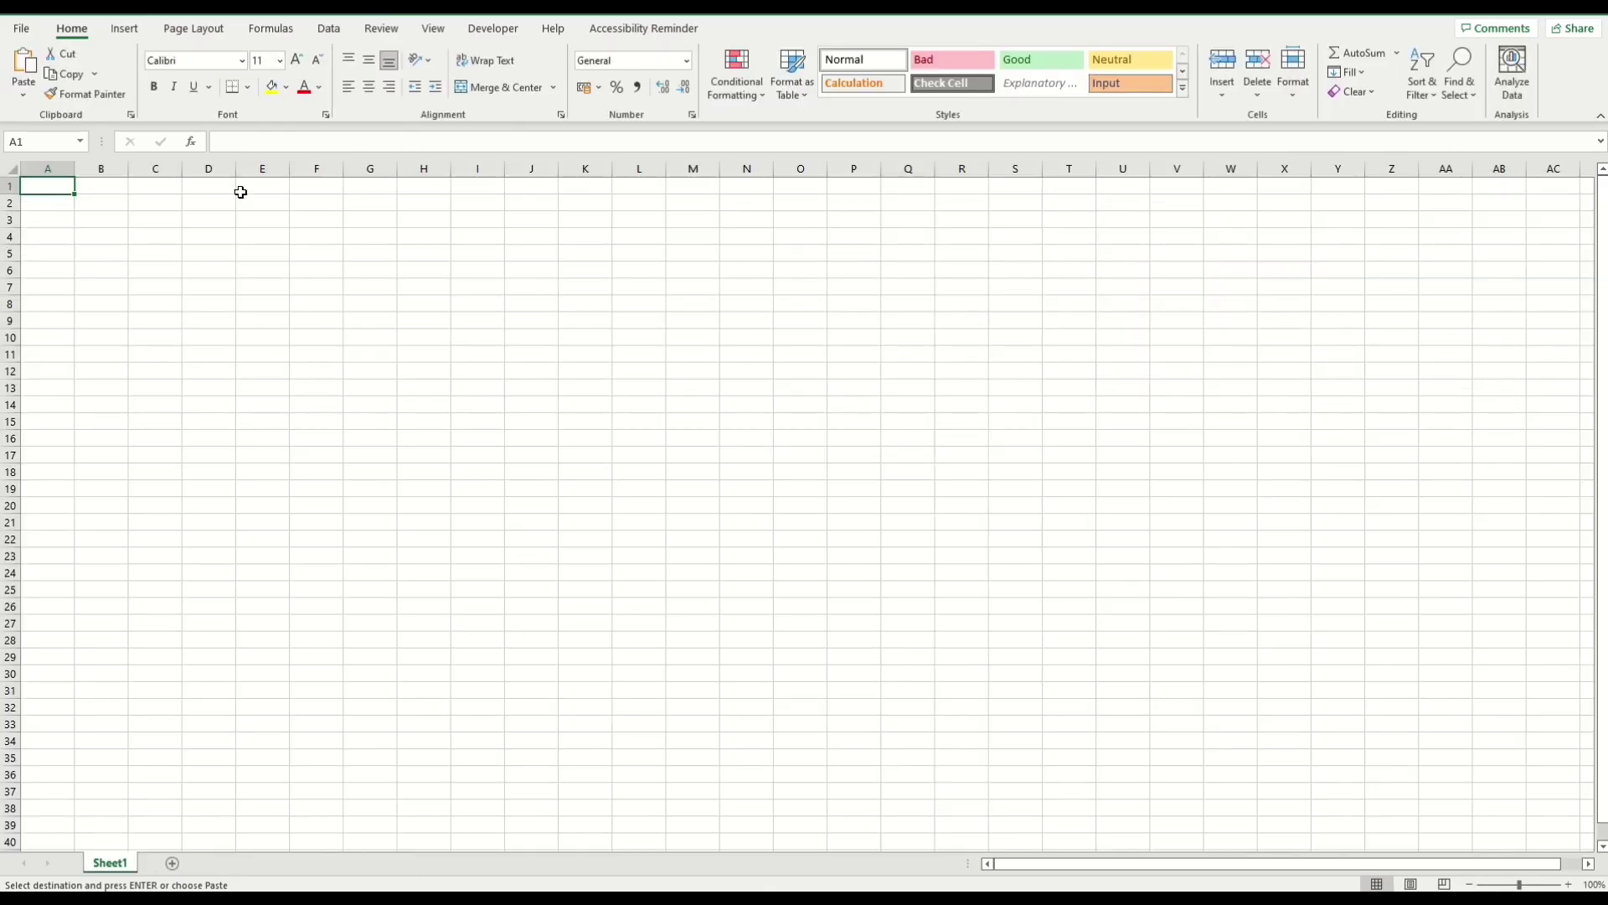
{"action": "key", "text": "ctrl+w"}
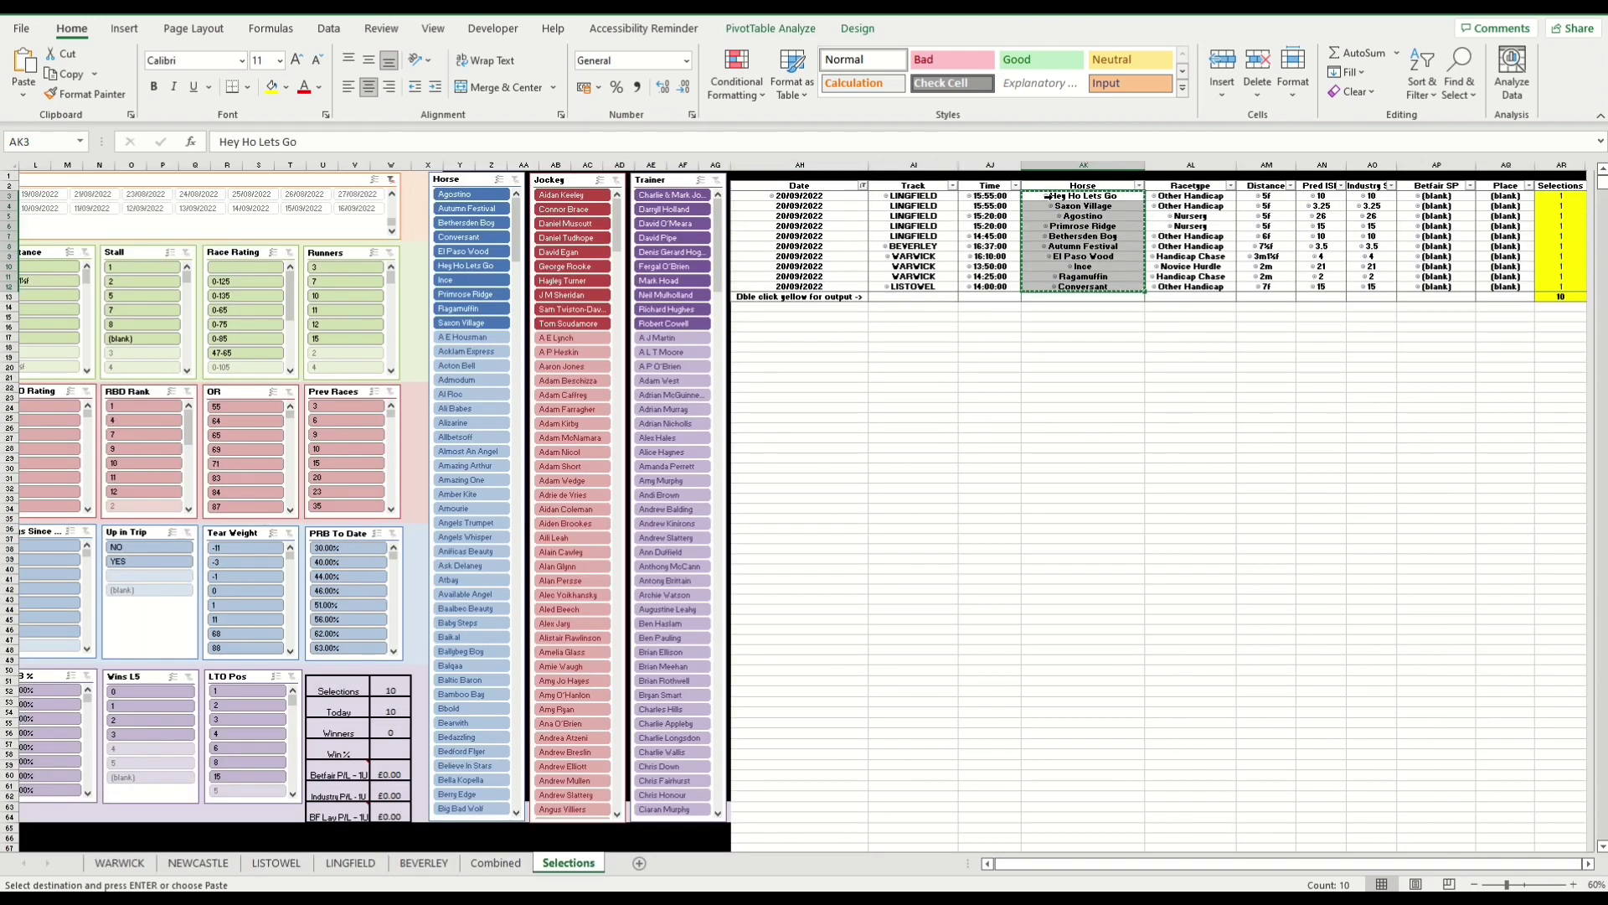
Copy the Time and Horse columns of the filtered selections with their headers into a new workbook at cell A1.
{"action": "left_click_drag", "start_coordinate": [989, 188], "coordinate": [1070, 281]}
{"action": "key", "text": "ctrl+c"}
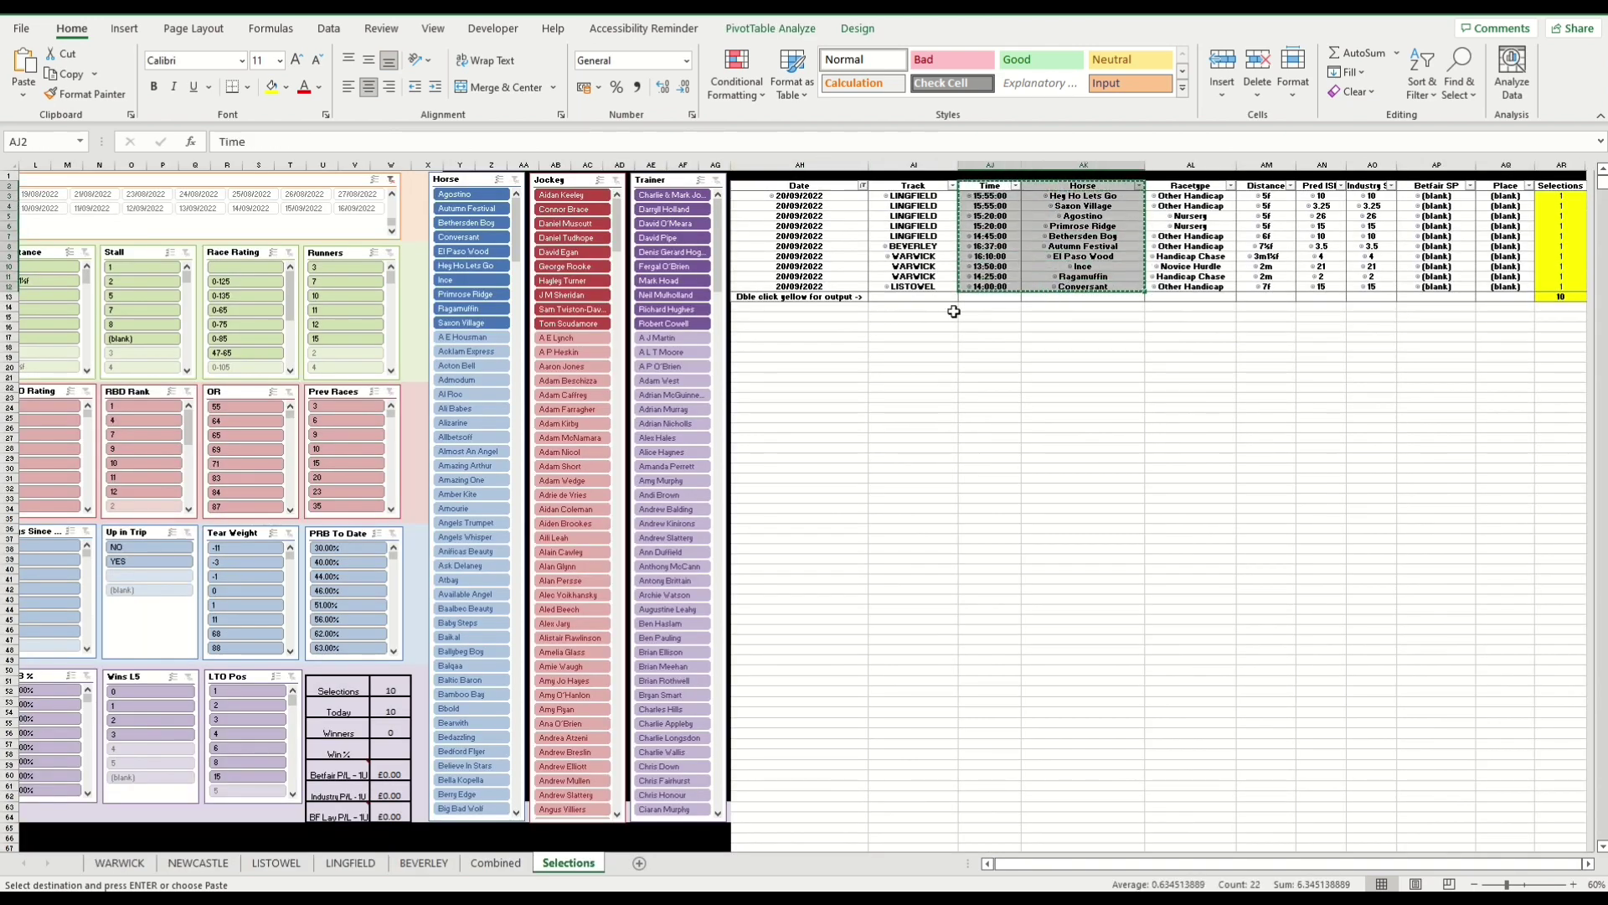
{"action": "key", "text": "ctrl+n"}
{"action": "key", "text": "ctrl+v"}
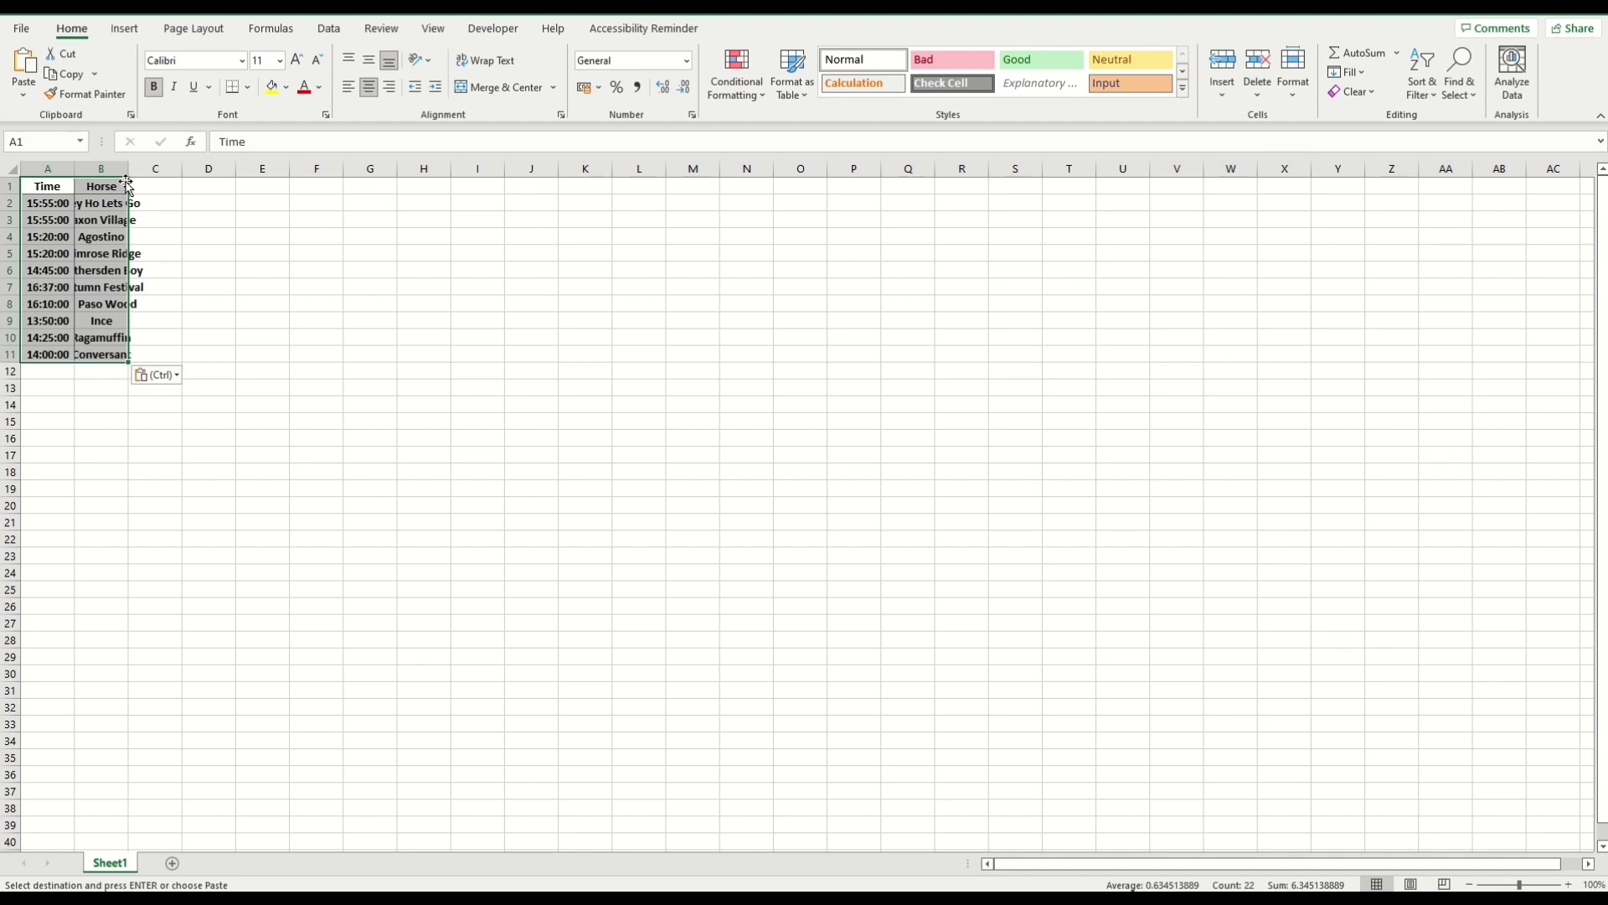
Widen the Horse column to fit the full horse names.
{"action": "double_click", "coordinate": [129, 168]}
{"action": "left_click", "coordinate": [156, 265]}
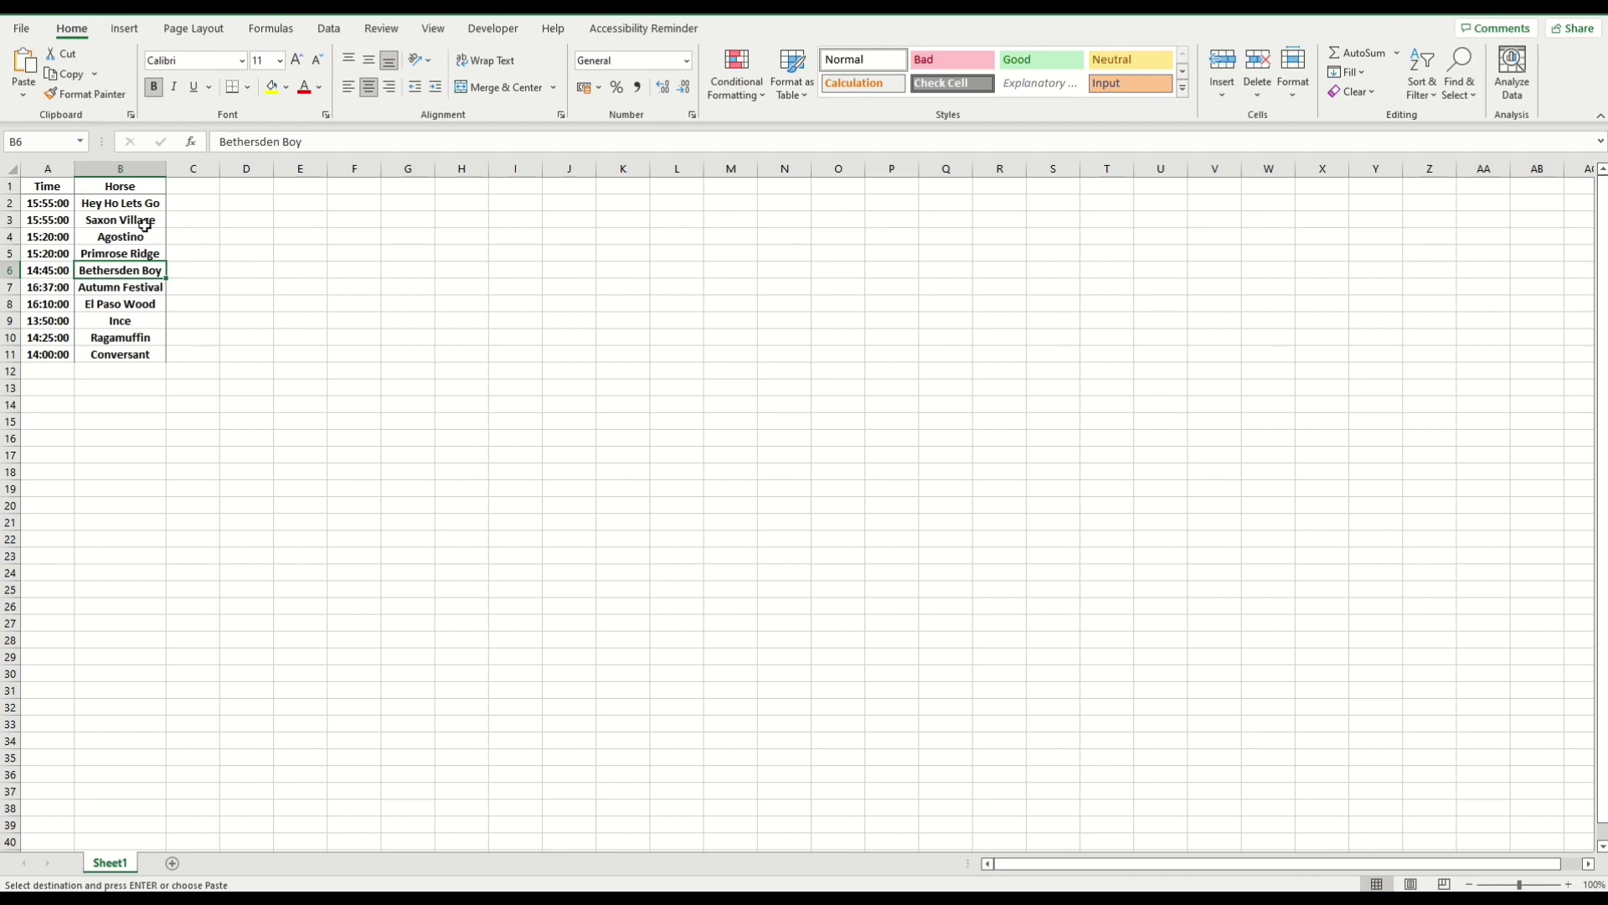
{"action": "left_click", "coordinate": [187, 208]}
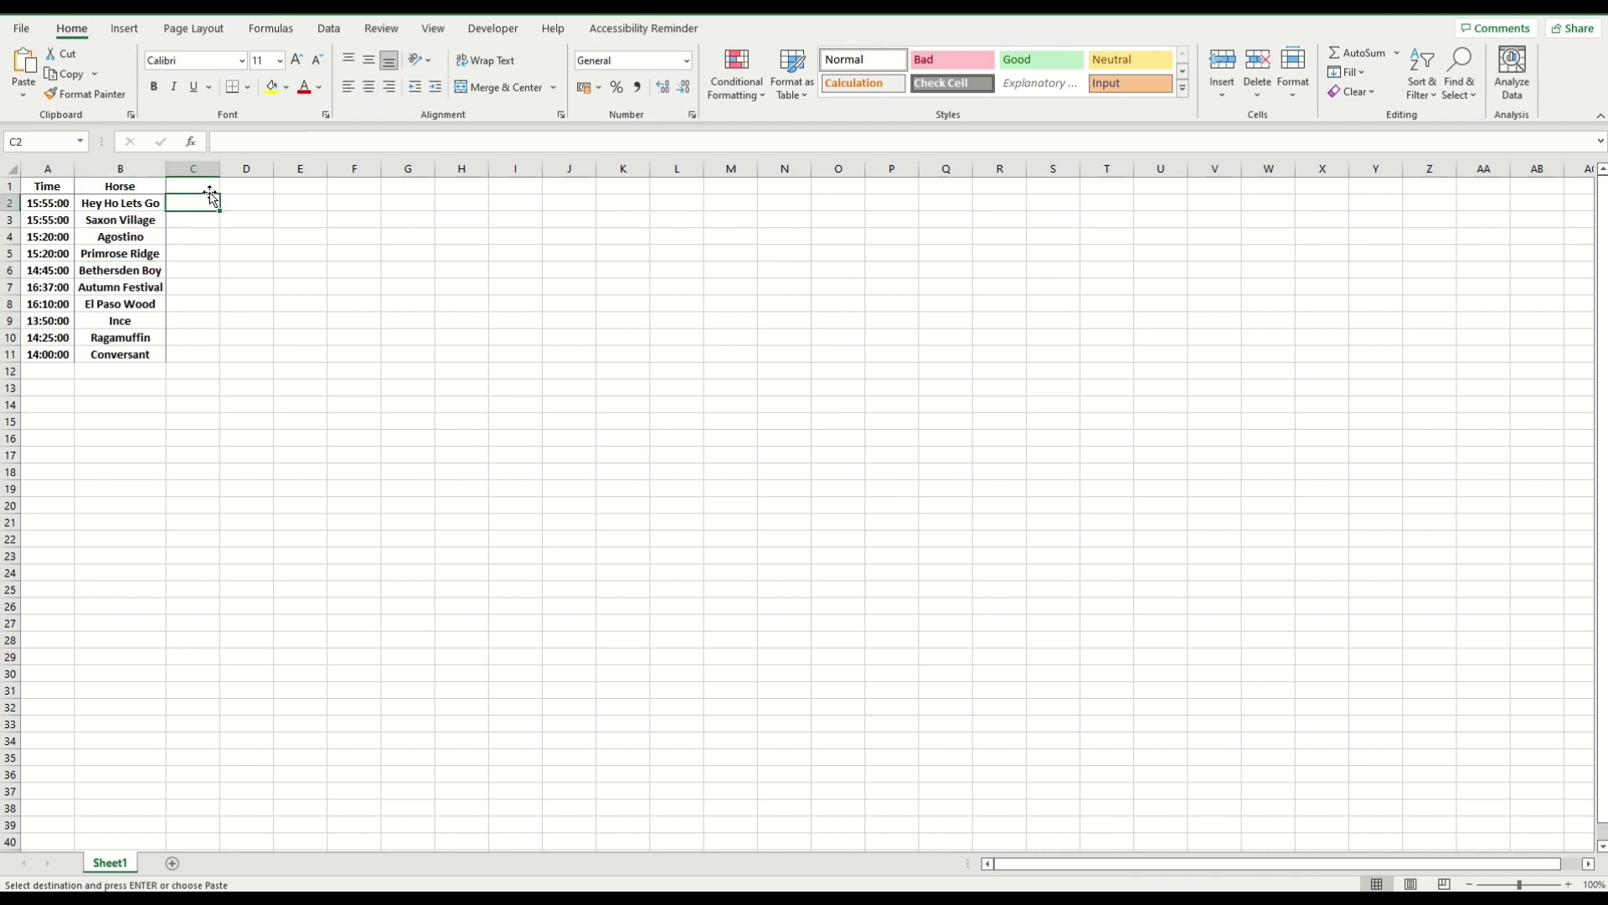
Add the headers BSP, IPL and Target IPL in C1:E1 and widen column E to fit its header.
{"action": "left_click", "coordinate": [216, 189]}
{"action": "type", "text": "BSP"}
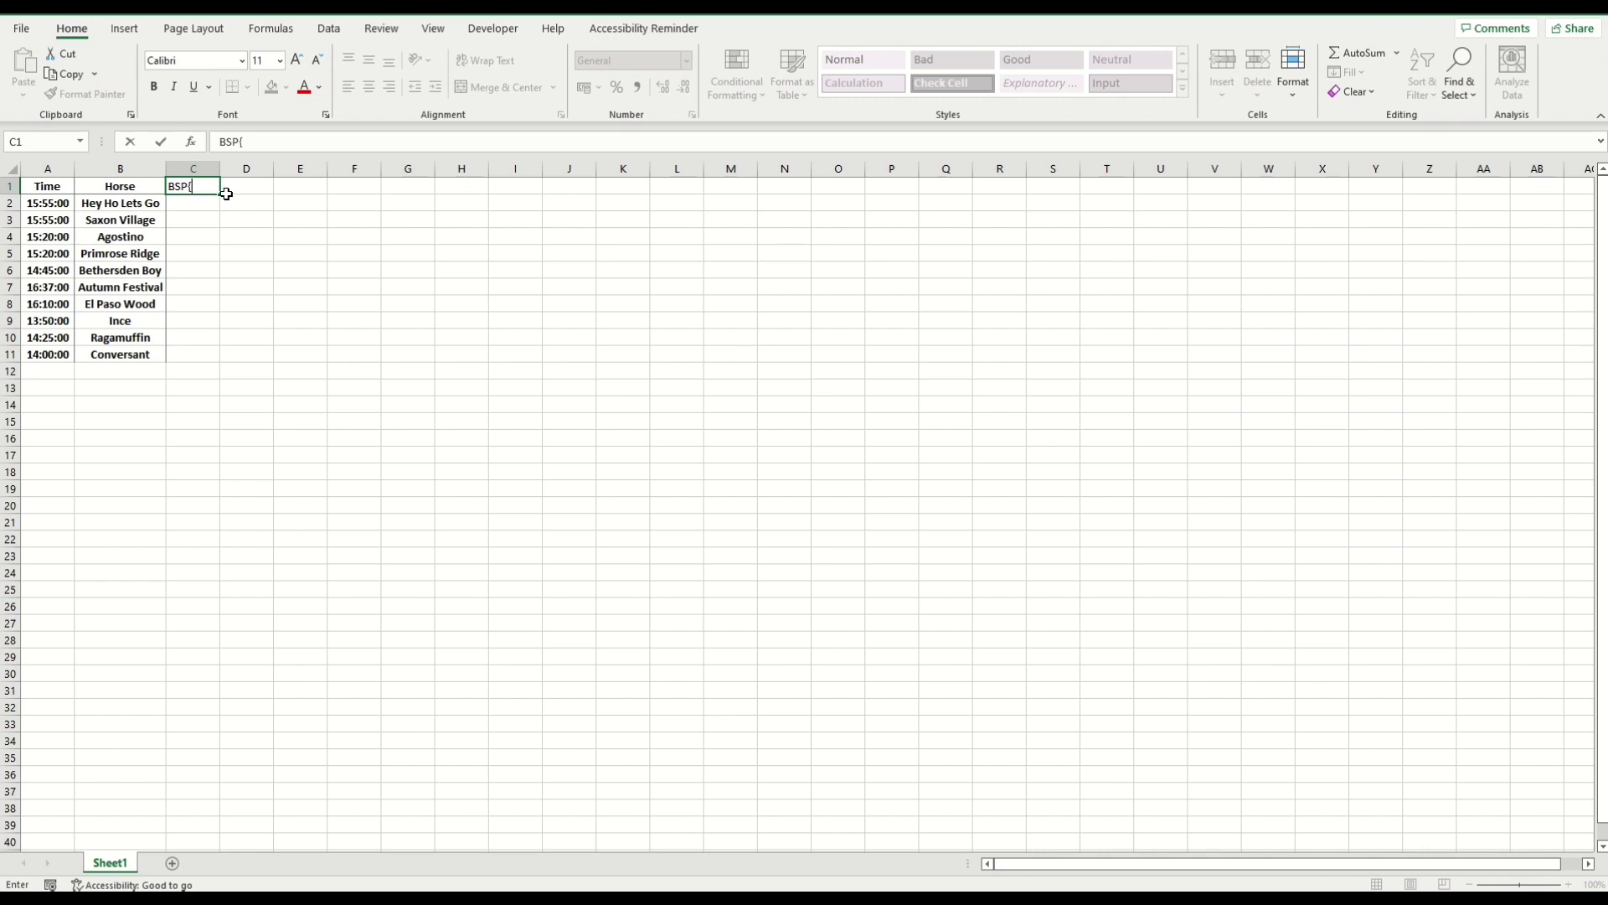
{"action": "key", "text": "Tab"}
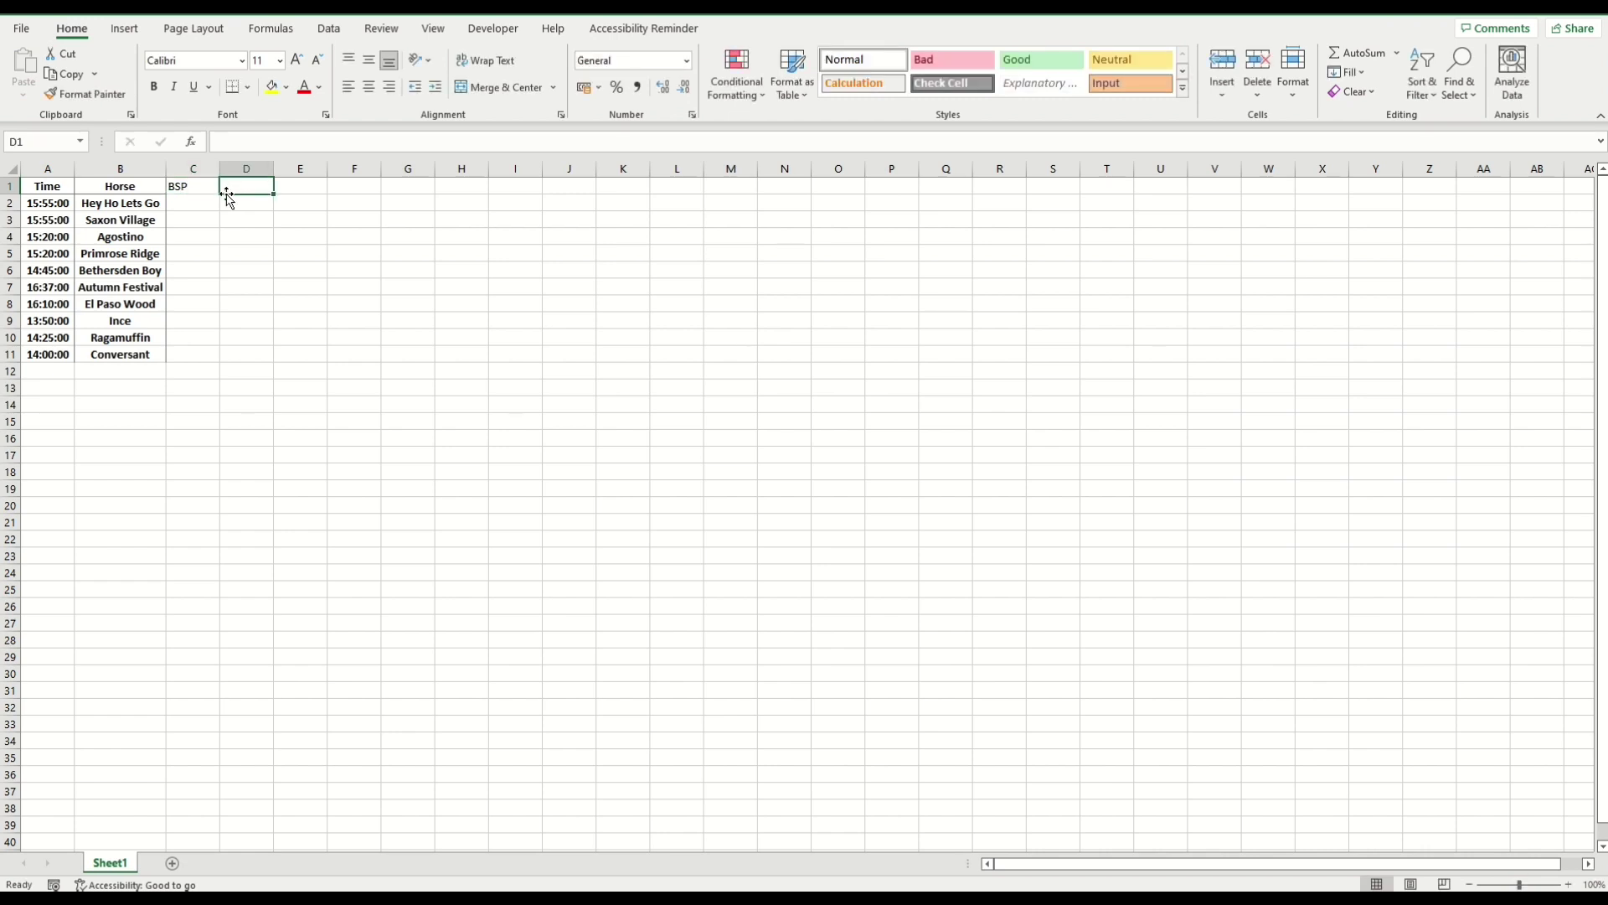
{"action": "type", "text": "IPL"}
{"action": "key", "text": "Tab"}
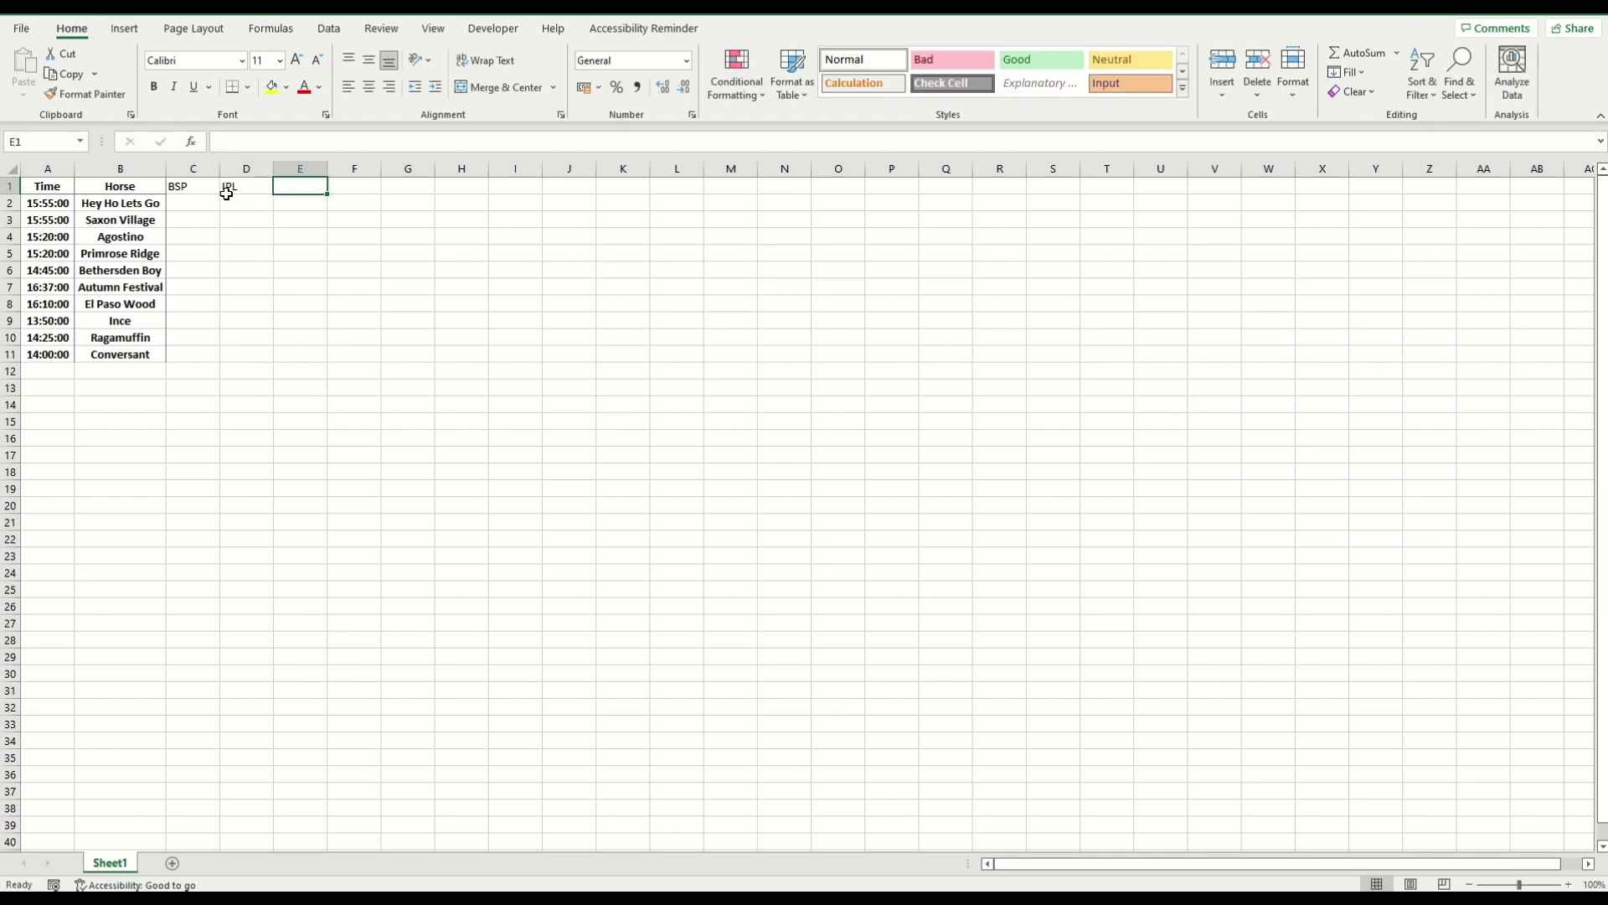
{"action": "type", "text": "Target"}
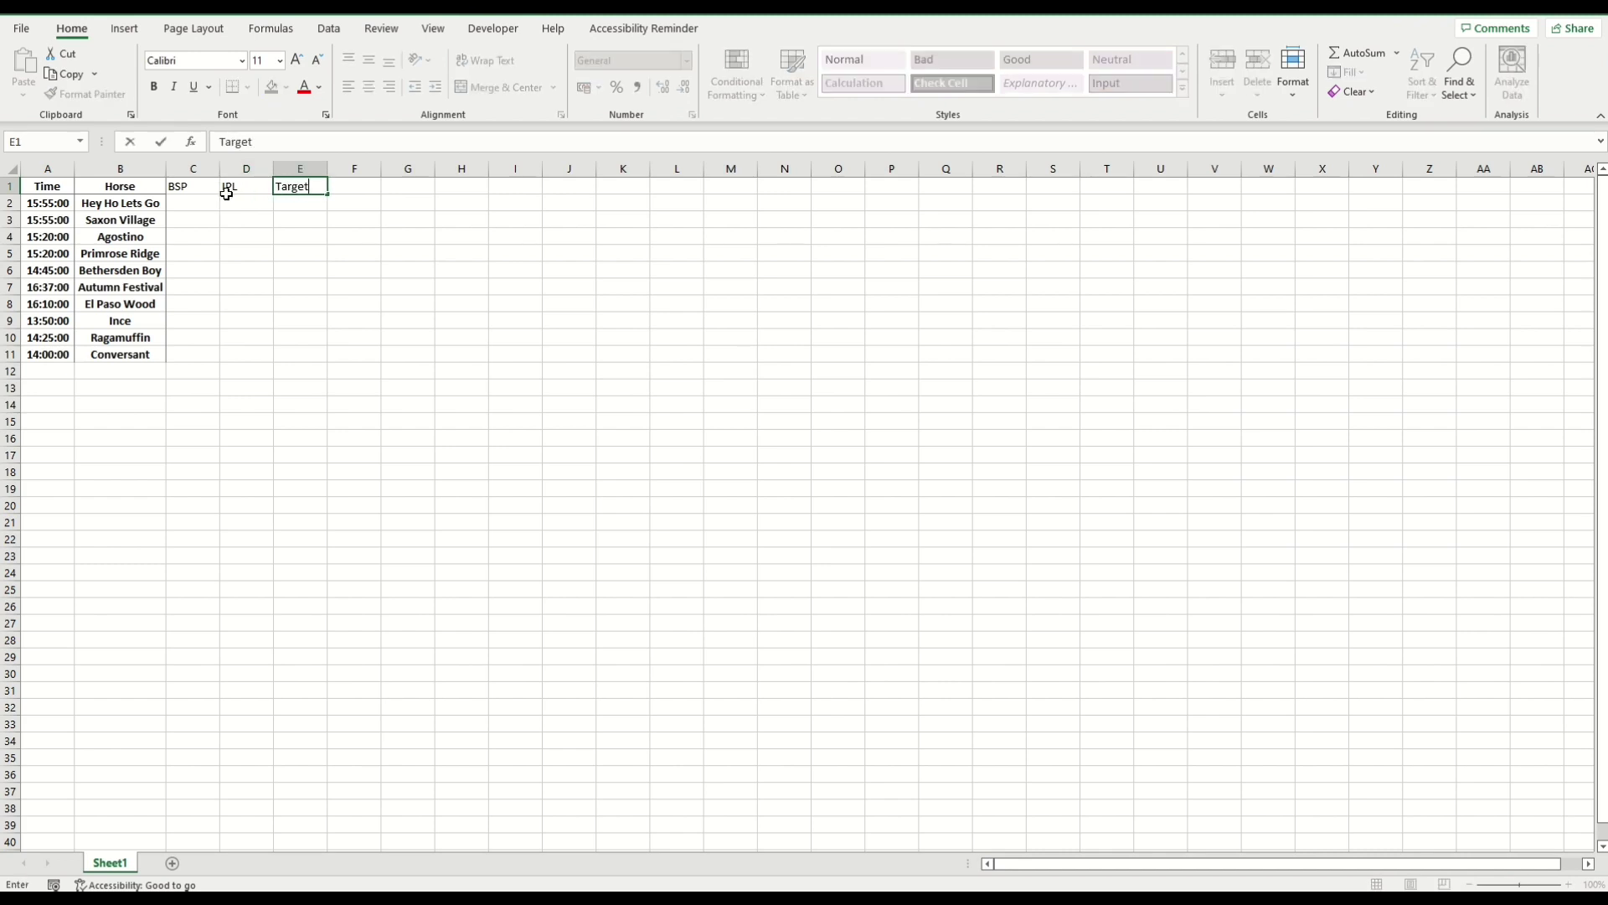
{"action": "type", "text": " IPL"}
{"action": "key", "text": "Tab"}
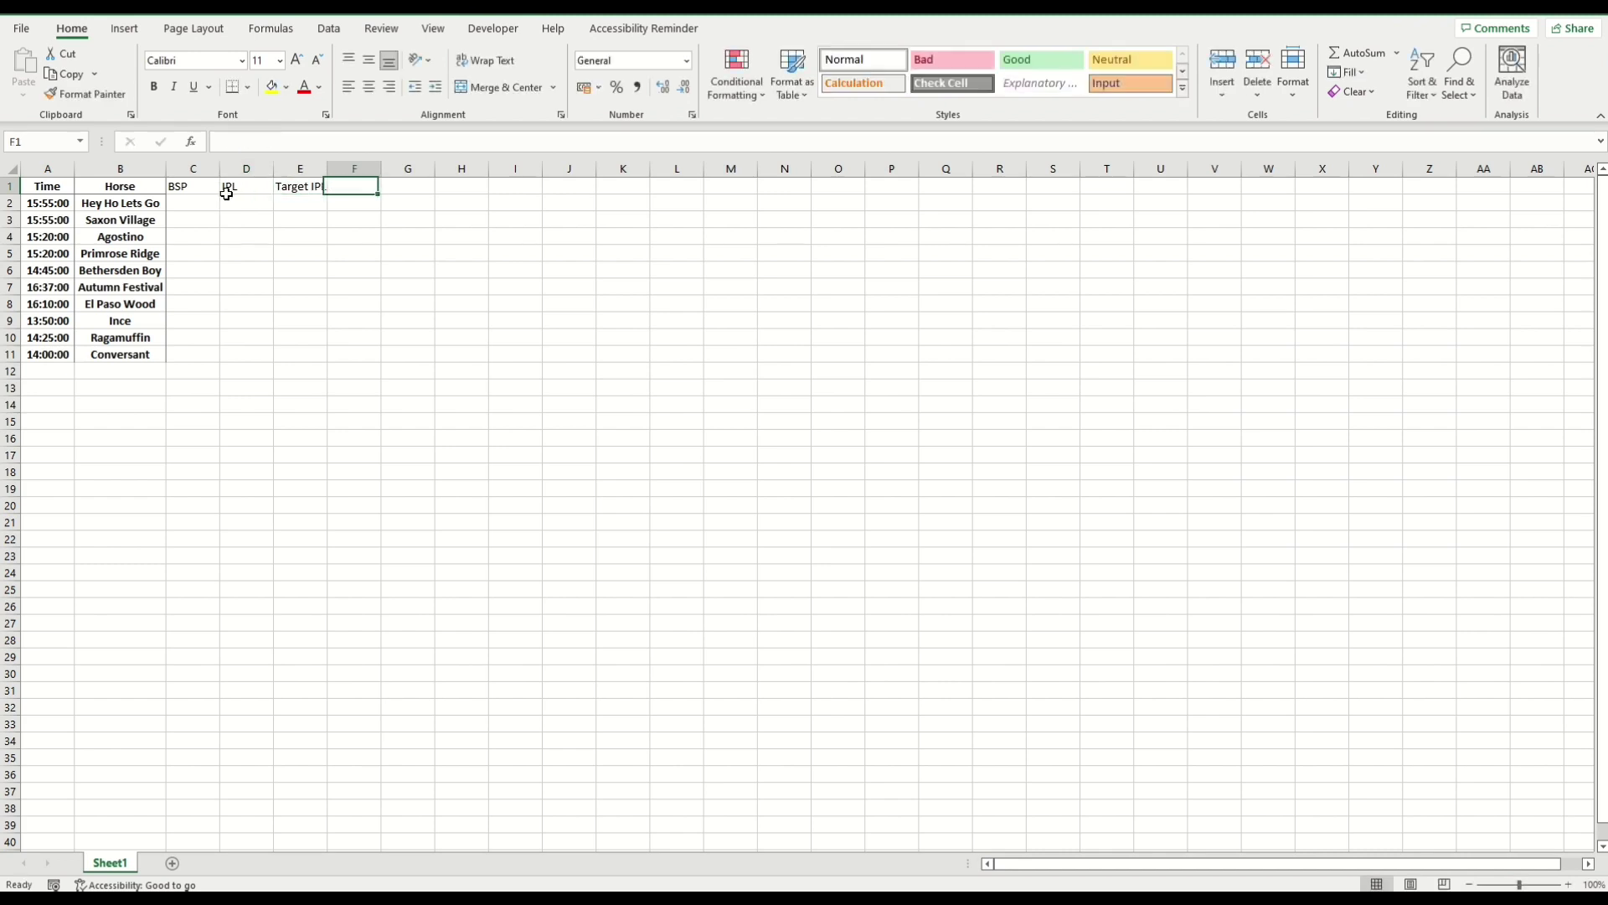
{"action": "left_click_drag", "start_coordinate": [328, 167], "coordinate": [334, 168]}
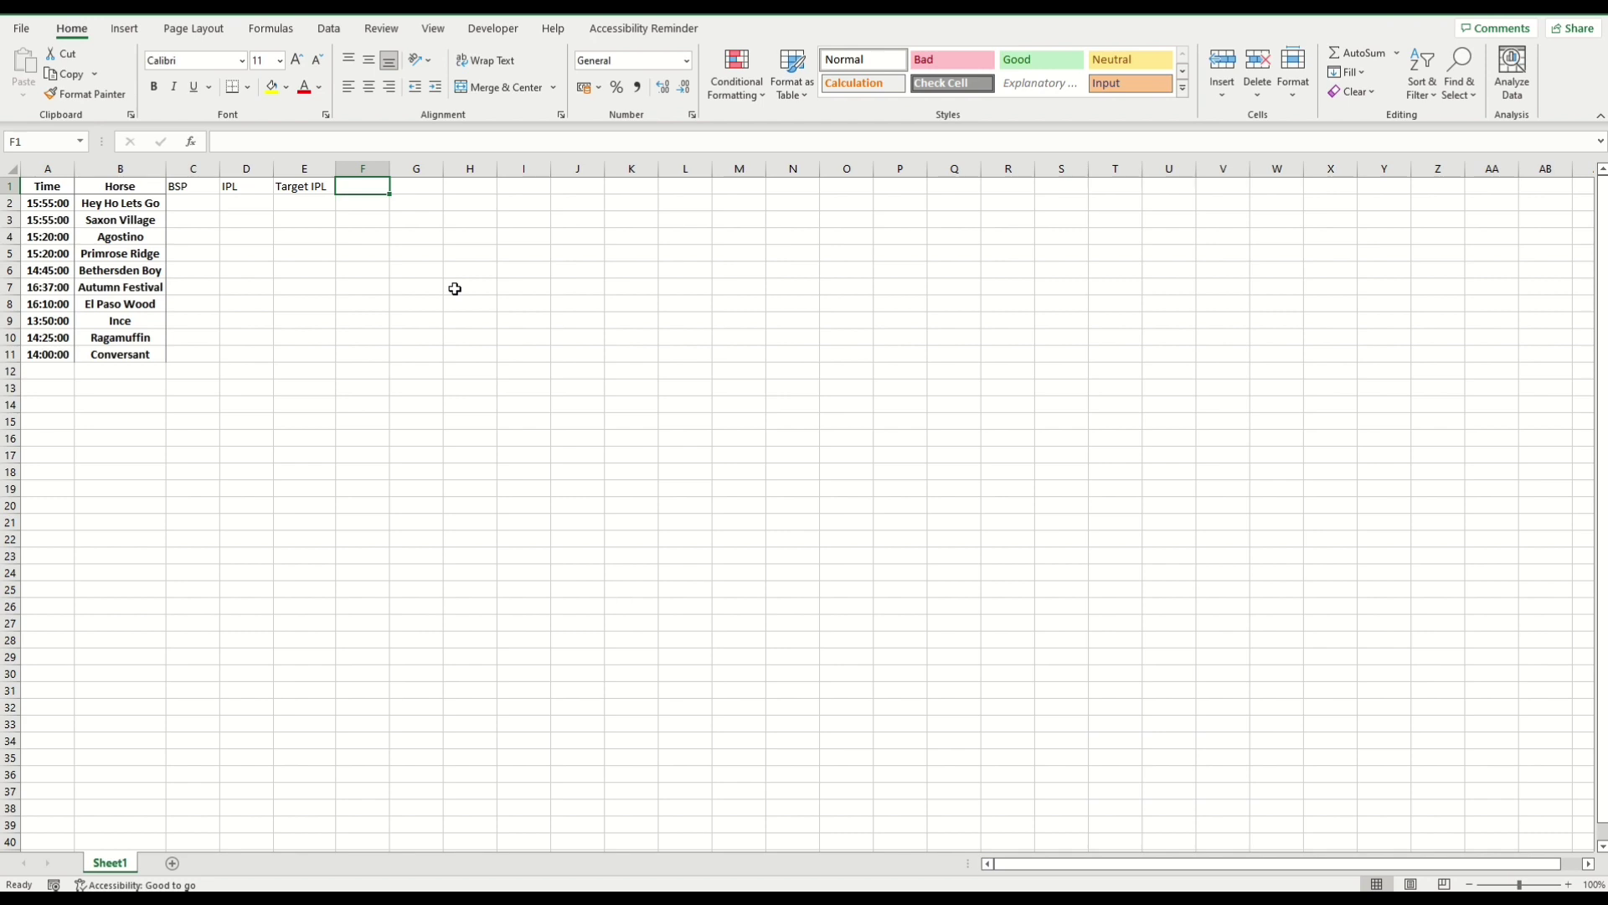
Enter 47.33% in J1 as a percentage with two decimals and give the cell a yellow fill.
{"action": "left_click", "coordinate": [579, 185]}
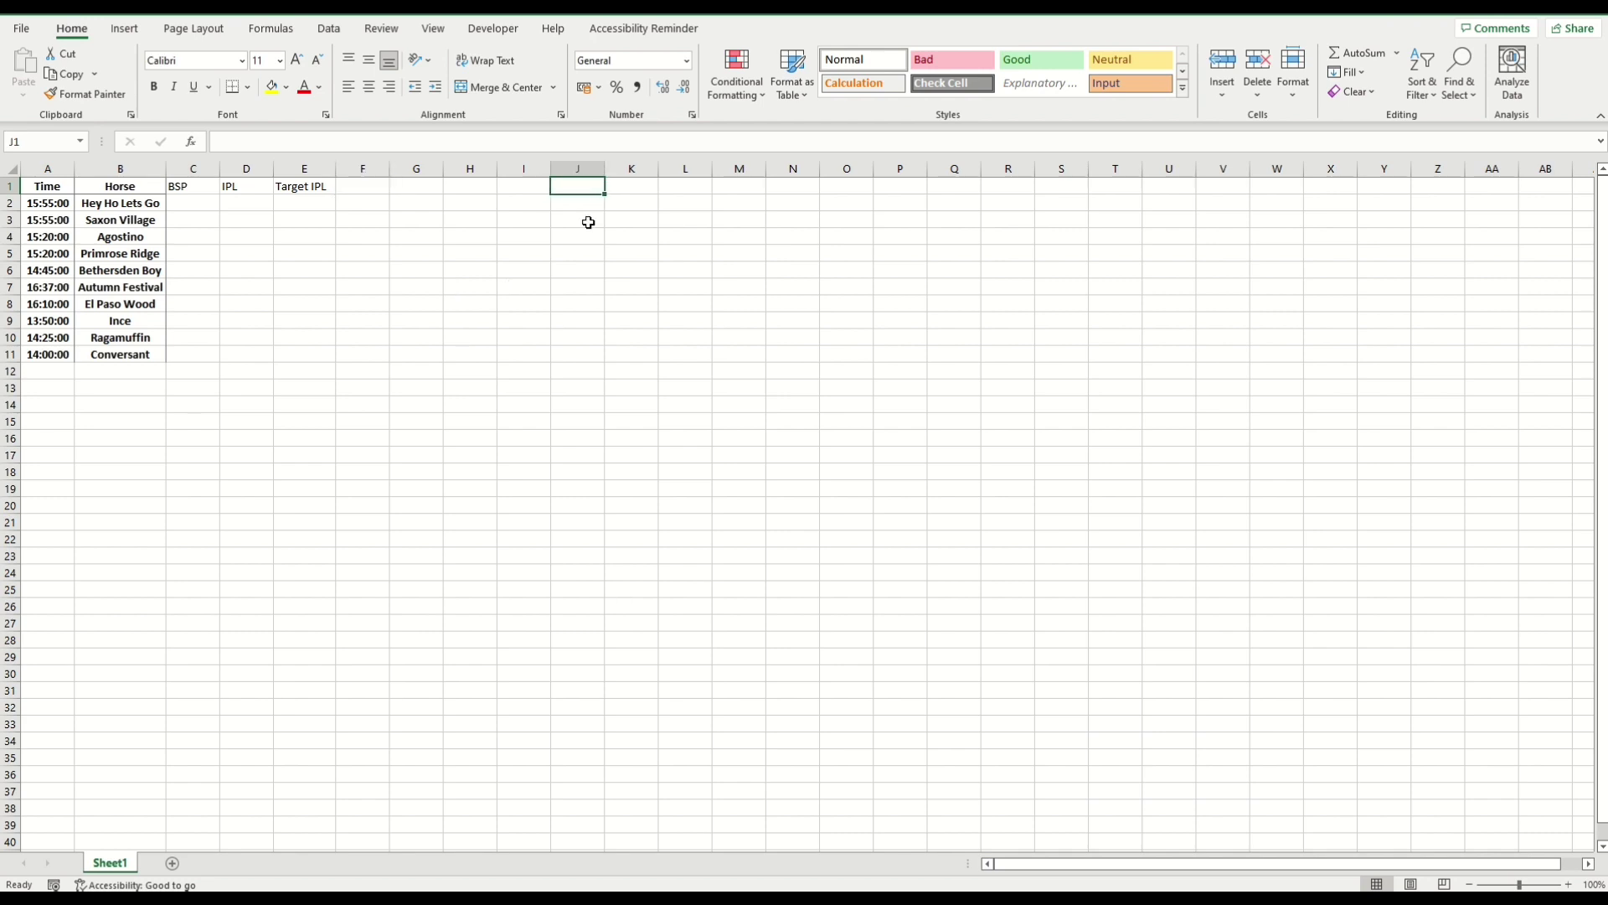
{"action": "left_click", "coordinate": [618, 87]}
{"action": "type", "text": "47.33"}
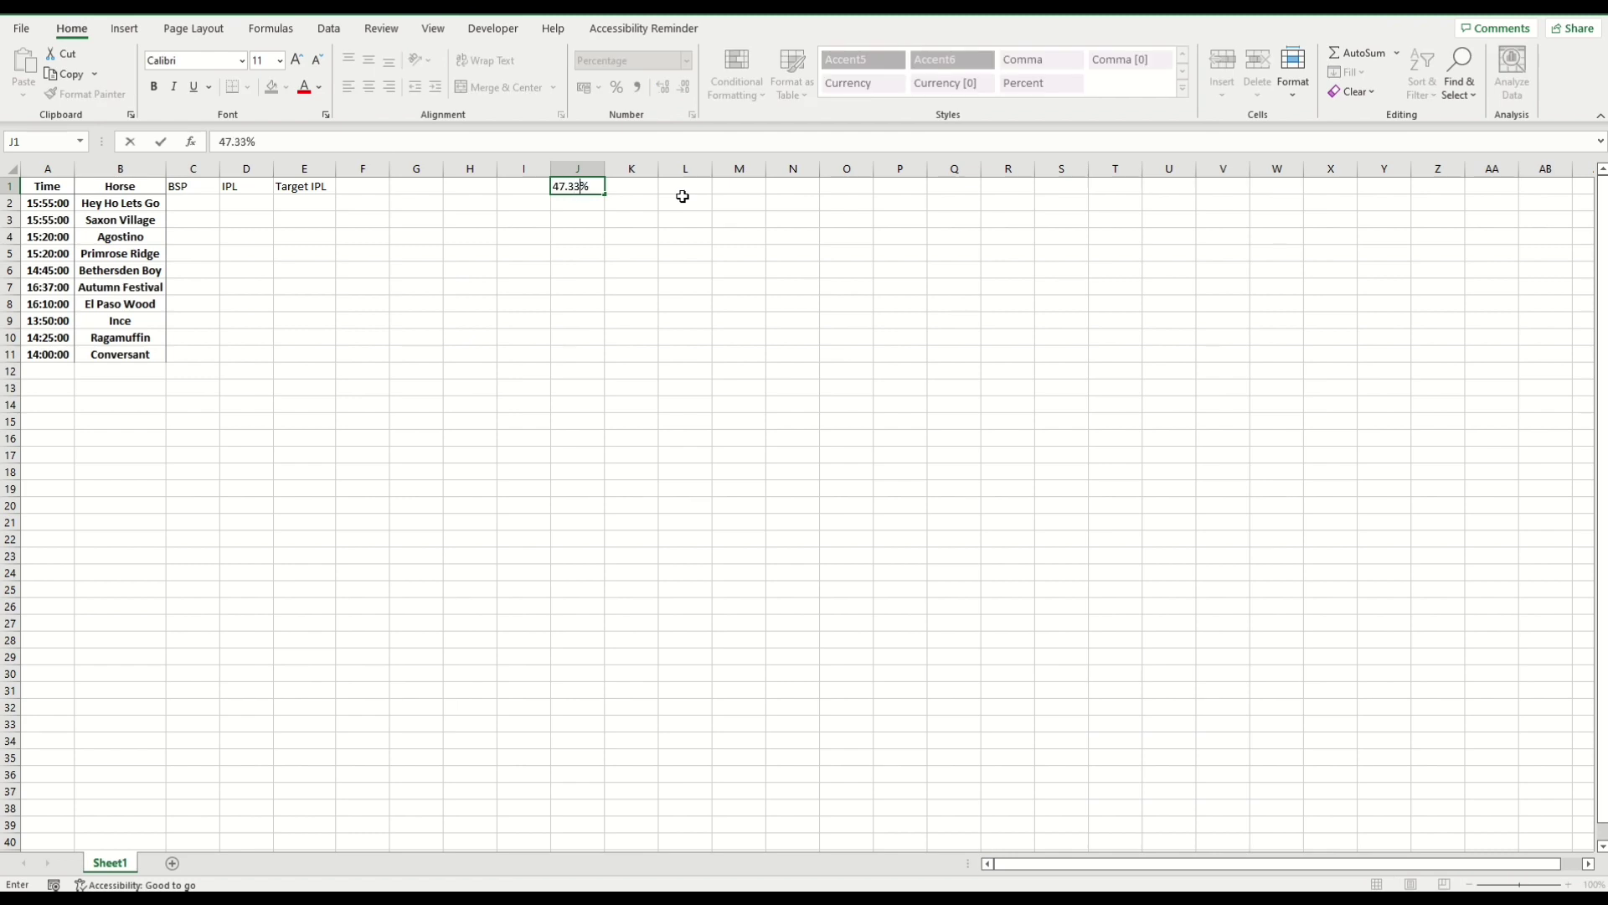
{"action": "left_click_drag", "start_coordinate": [653, 467], "coordinate": [718, 469]}
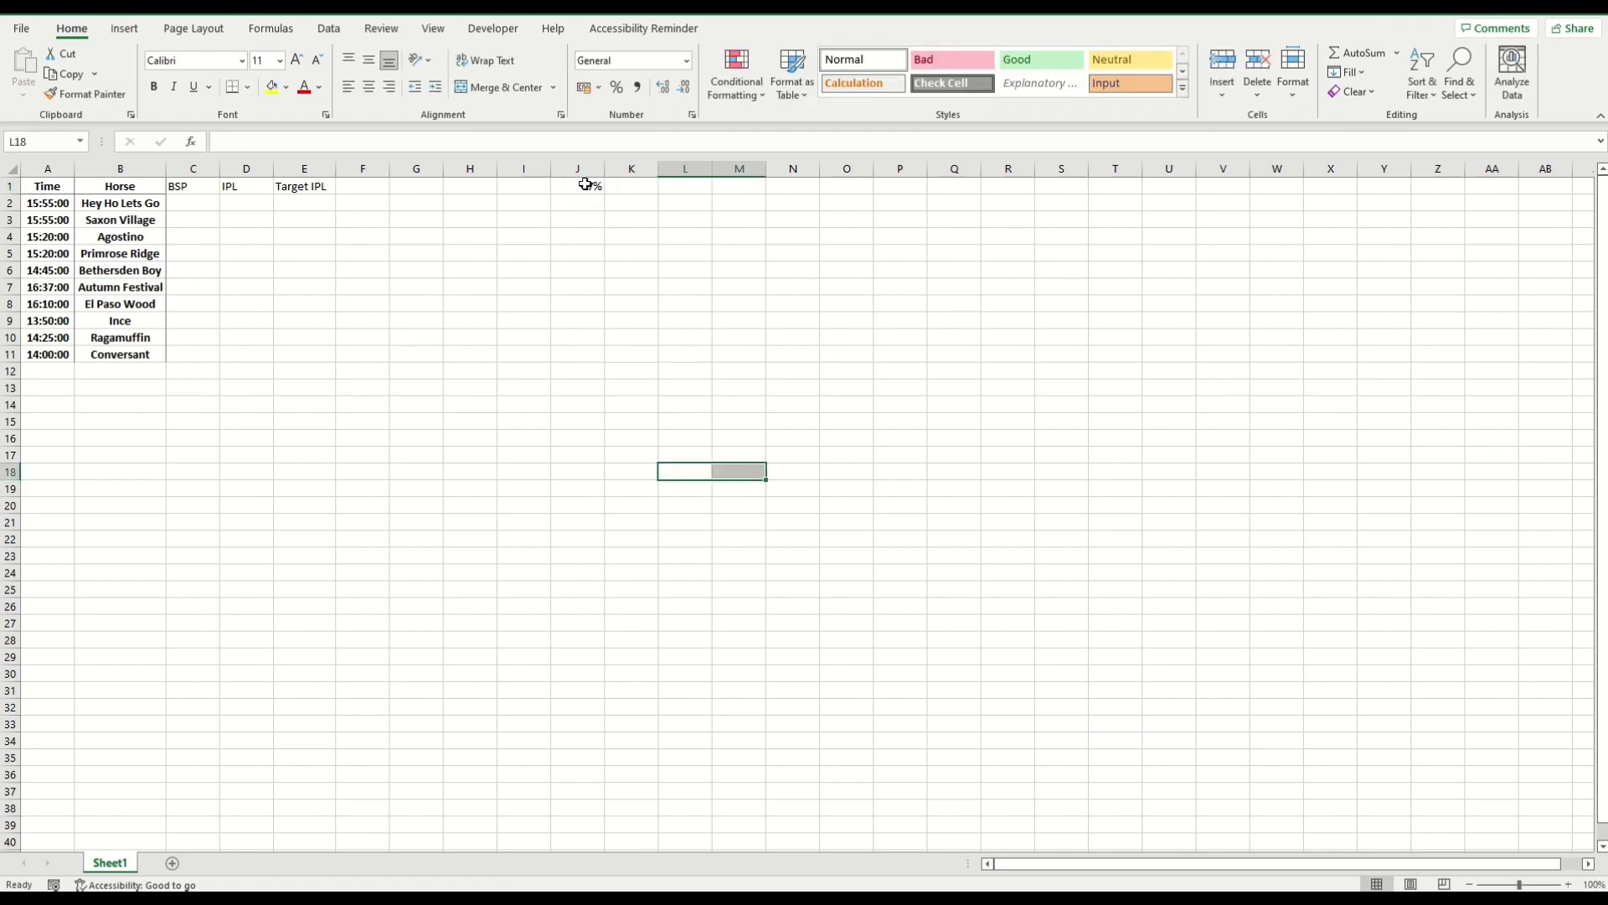
{"action": "left_click", "coordinate": [271, 86]}
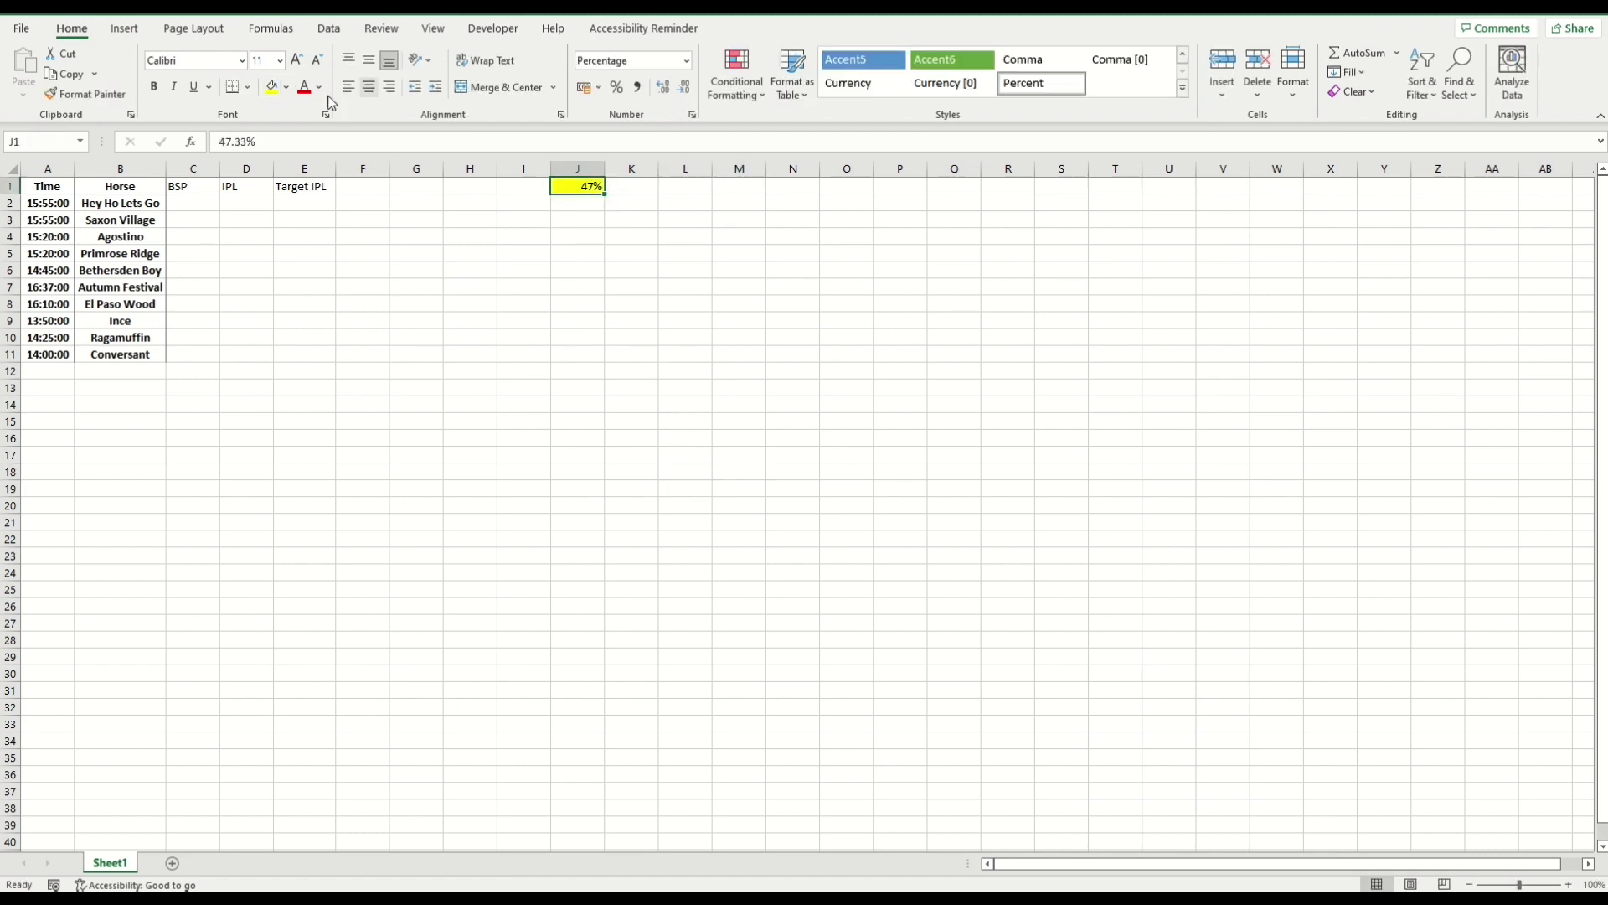
{"action": "left_click", "coordinate": [662, 86]}
{"action": "left_click", "coordinate": [662, 86]}
{"action": "left_click", "coordinate": [629, 221]}
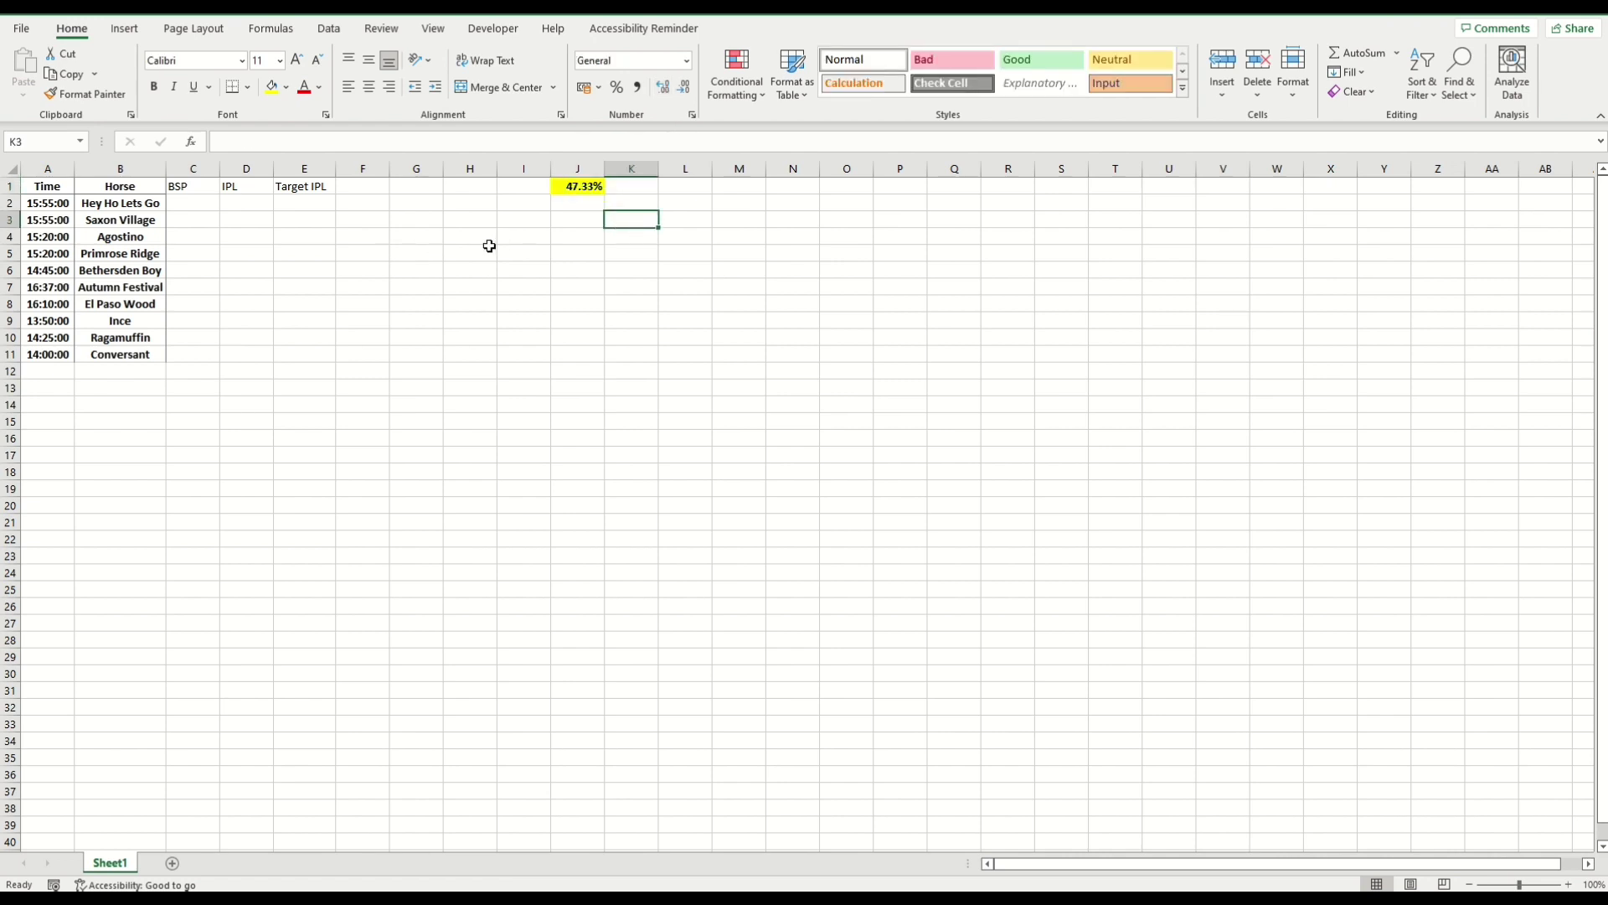
{"action": "left_click", "coordinate": [586, 187]}
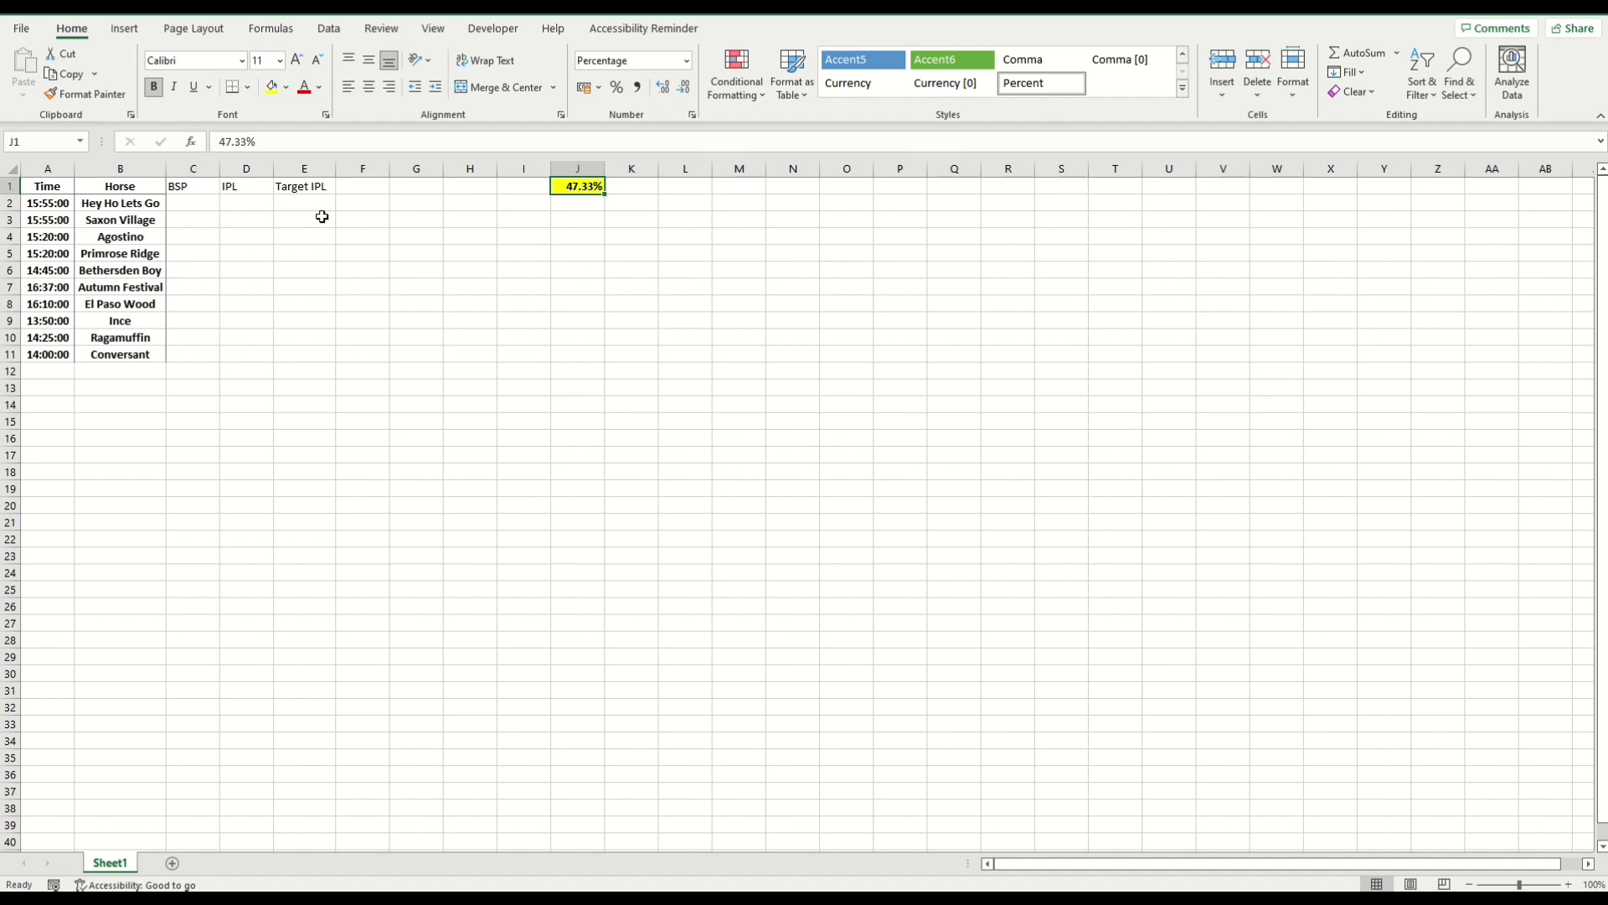
{"action": "left_click_drag", "start_coordinate": [151, 204], "coordinate": [153, 354]}
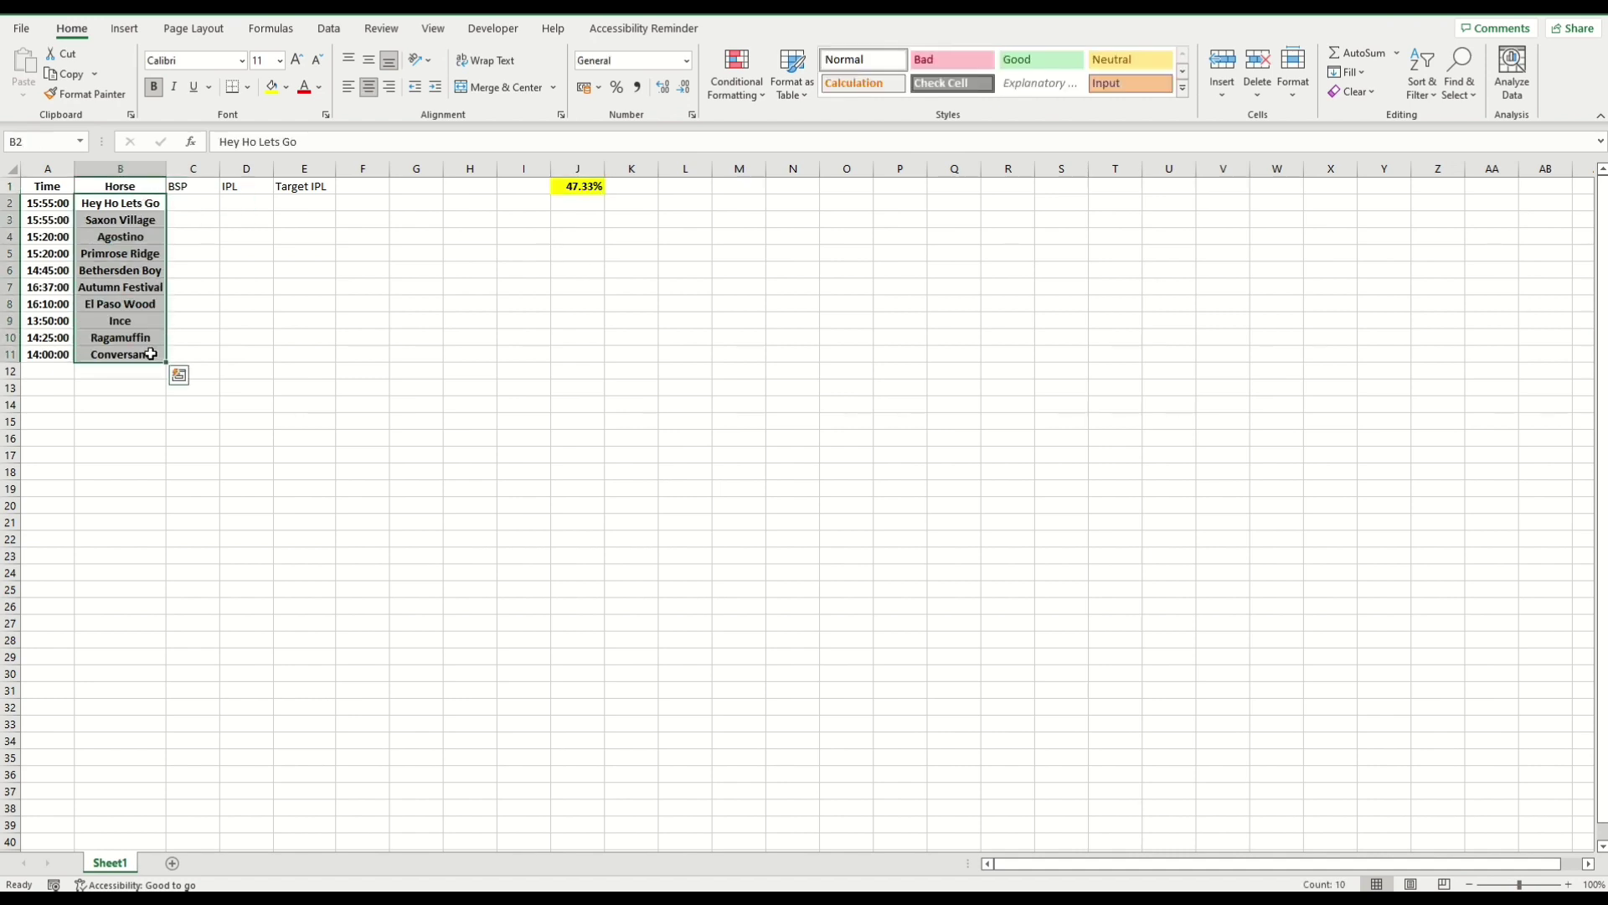
{"action": "left_click", "coordinate": [342, 325]}
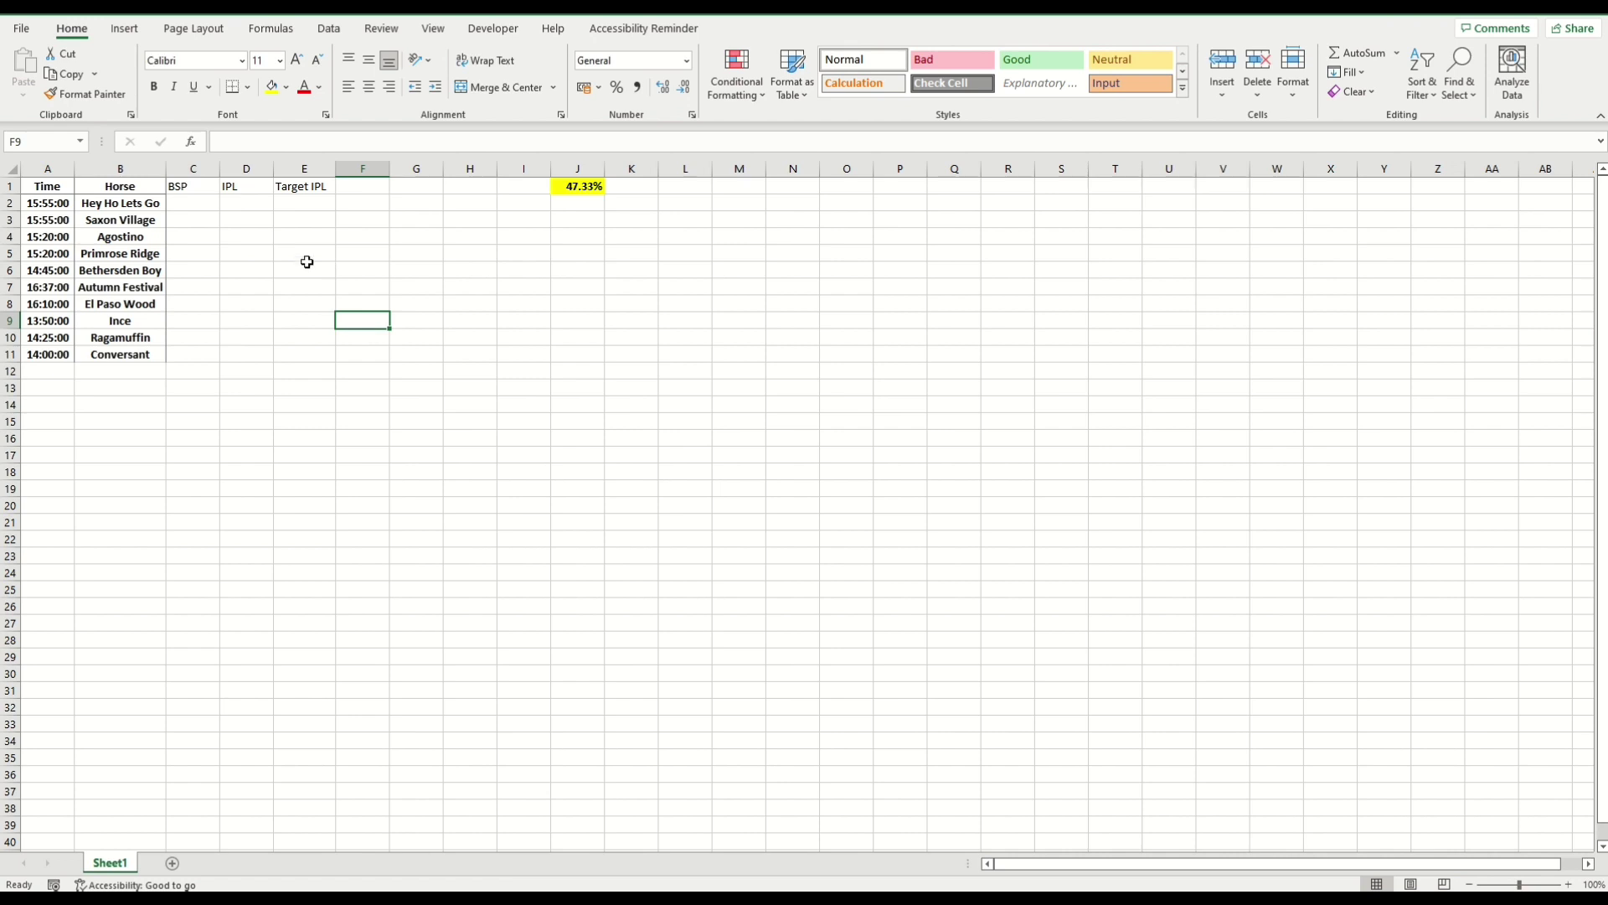
Start a VLOOKUP in C2 with lookup value B2 and columns L to AB of the Results sheet in Results.xlsx as the table array.
{"action": "left_click", "coordinate": [189, 209]}
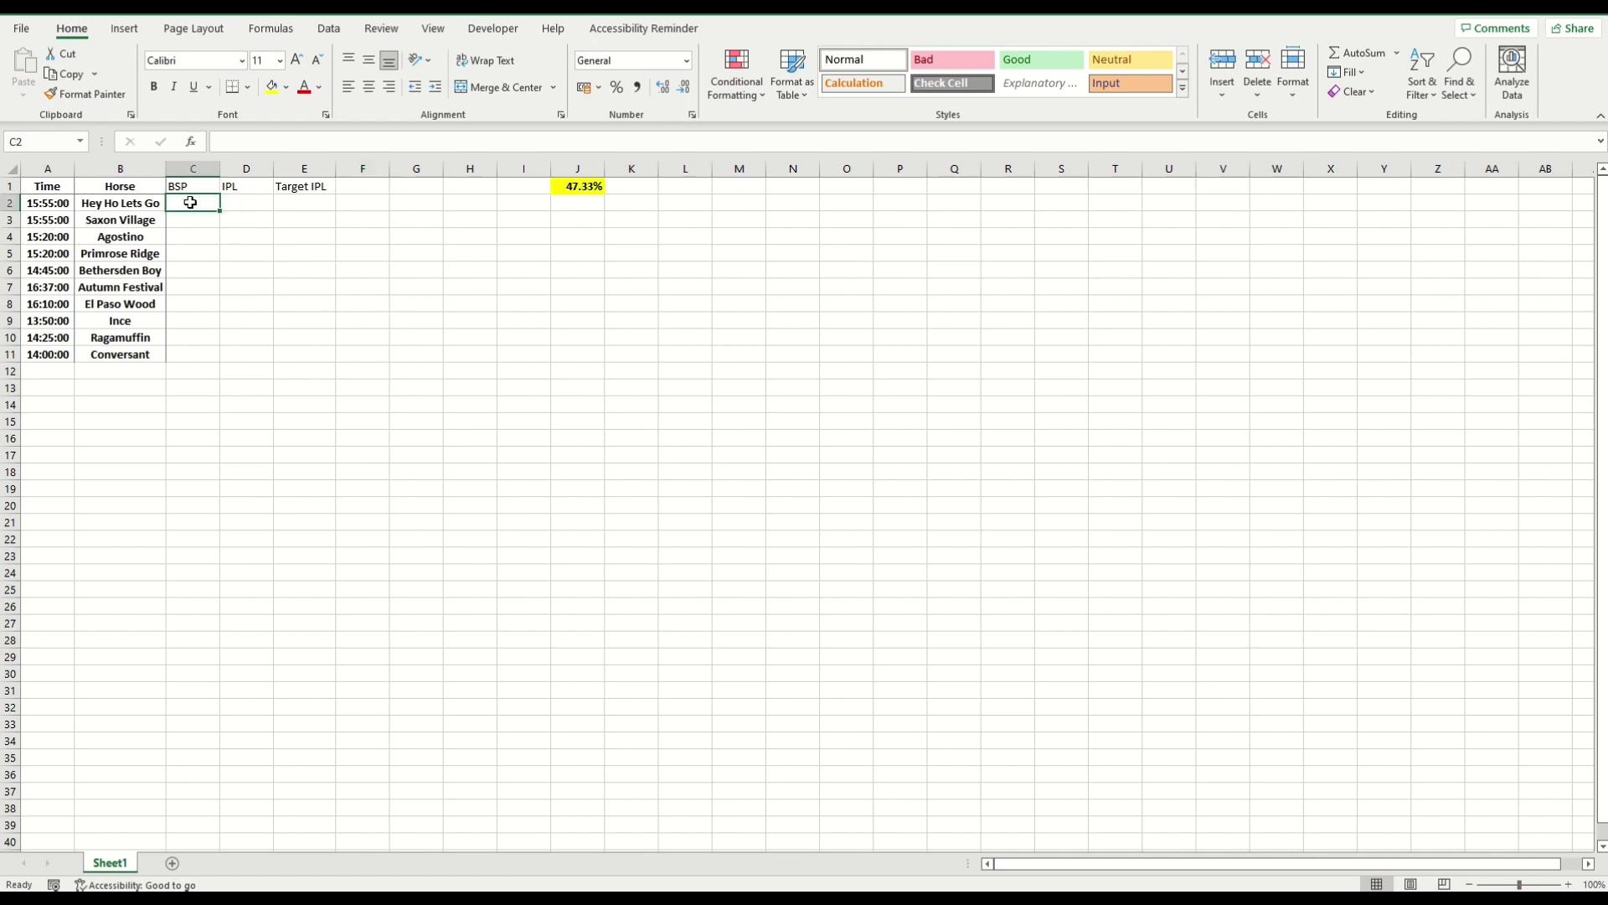
{"action": "left_click", "coordinate": [198, 143]}
{"action": "left_click", "coordinate": [293, 422]}
{"action": "double_click", "coordinate": [293, 422]}
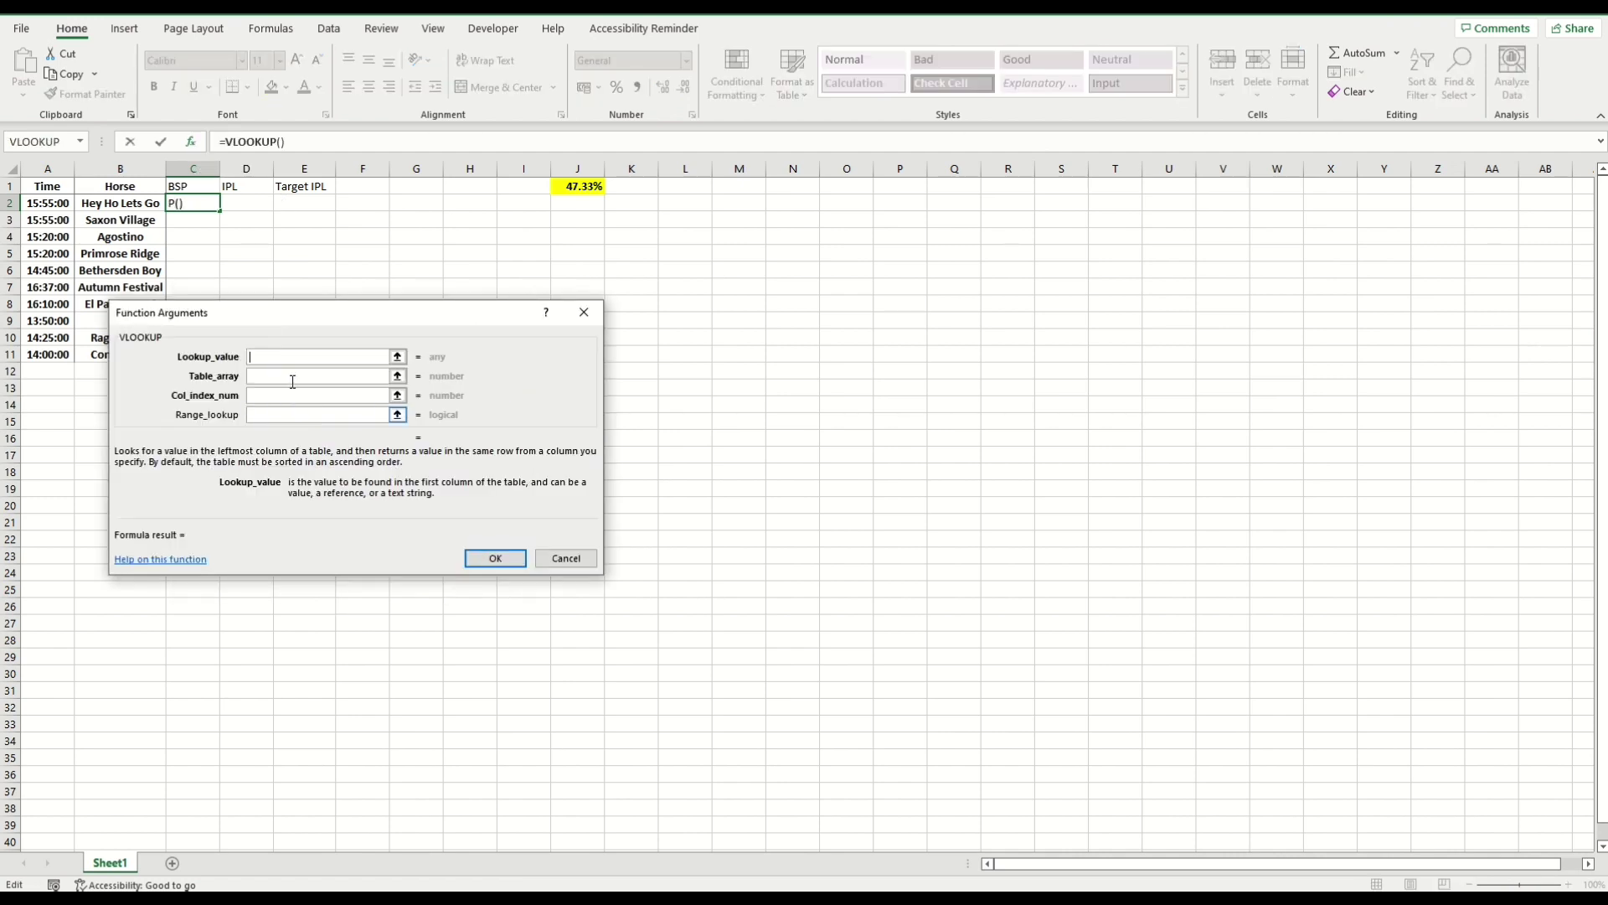
{"action": "left_click", "coordinate": [120, 202]}
{"action": "left_click", "coordinate": [301, 377]}
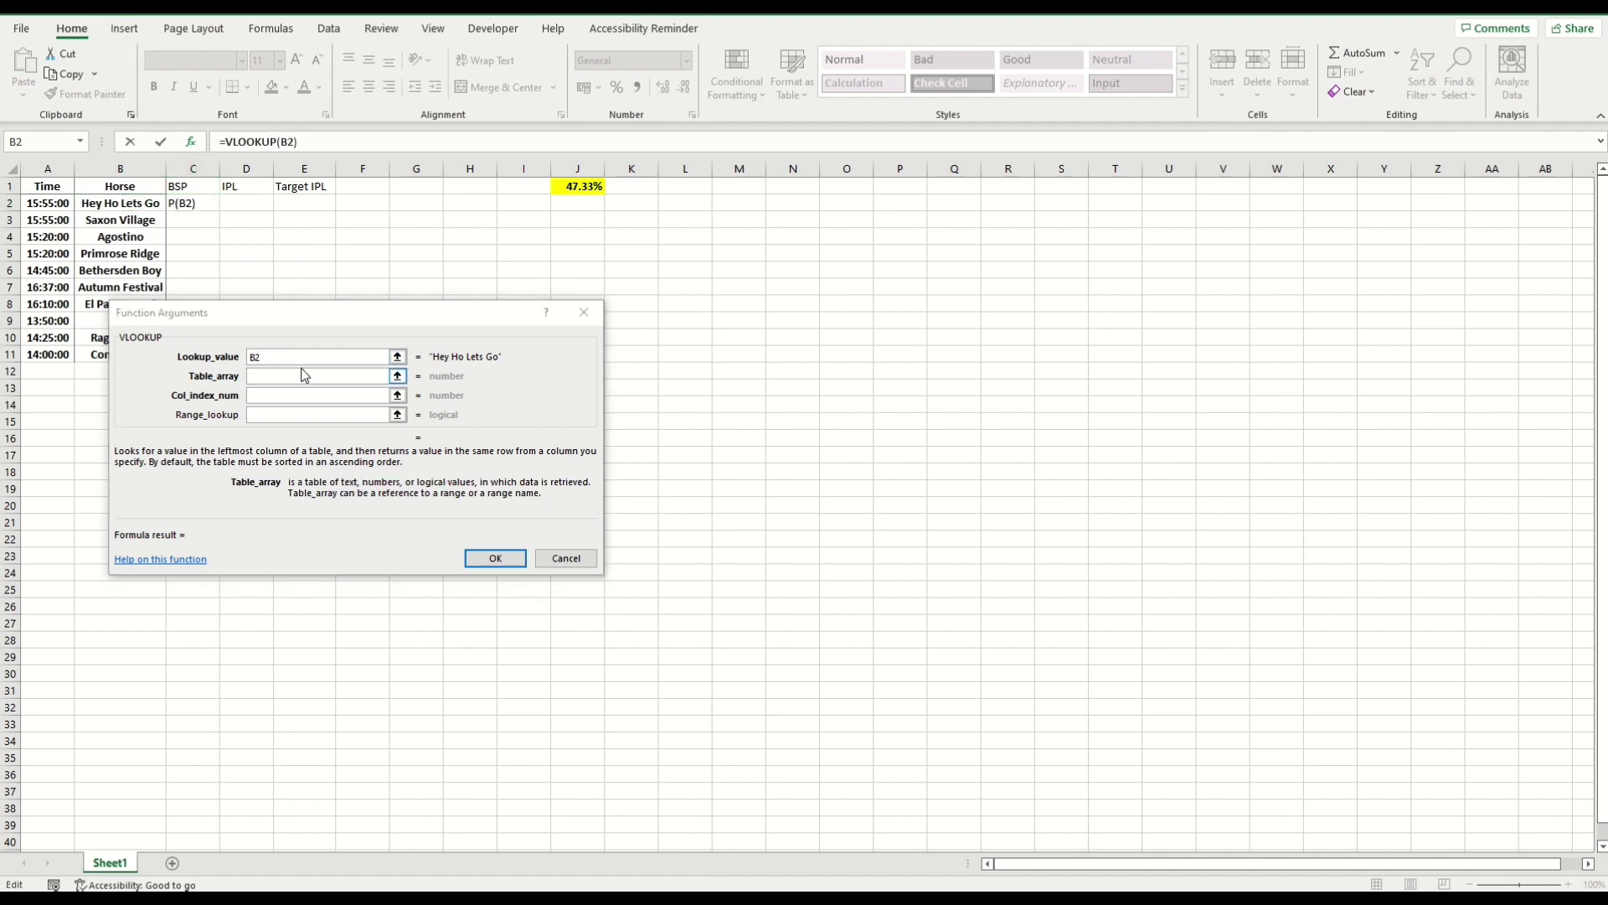
{"action": "key", "text": "alt+Tab"}
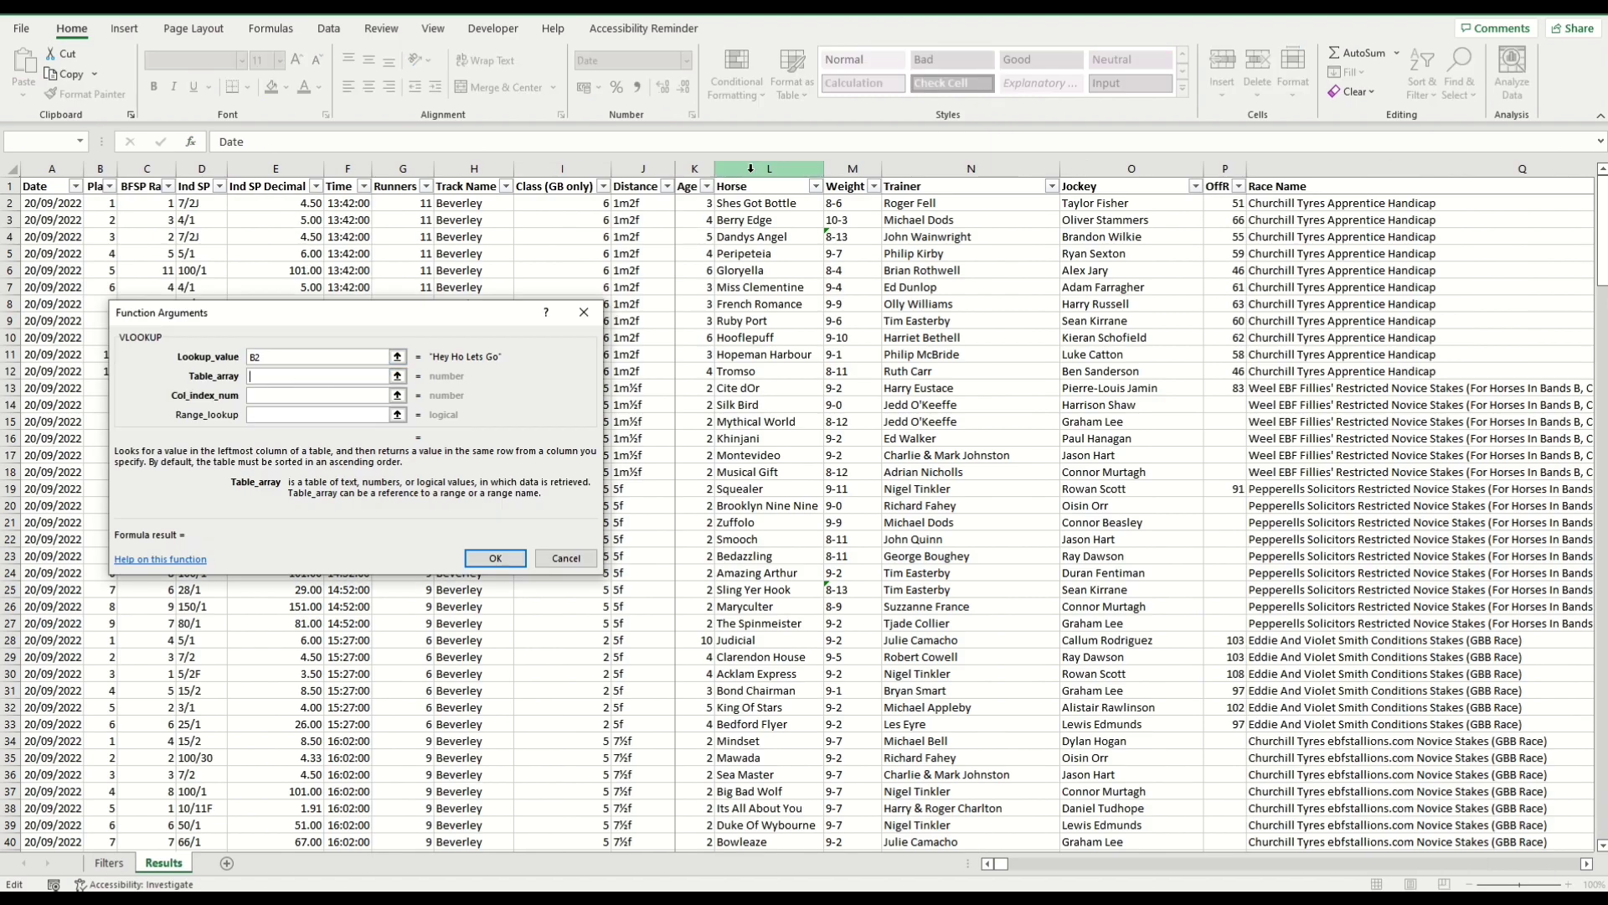
{"action": "left_click_drag", "start_coordinate": [750, 168], "coordinate": [841, 305]}
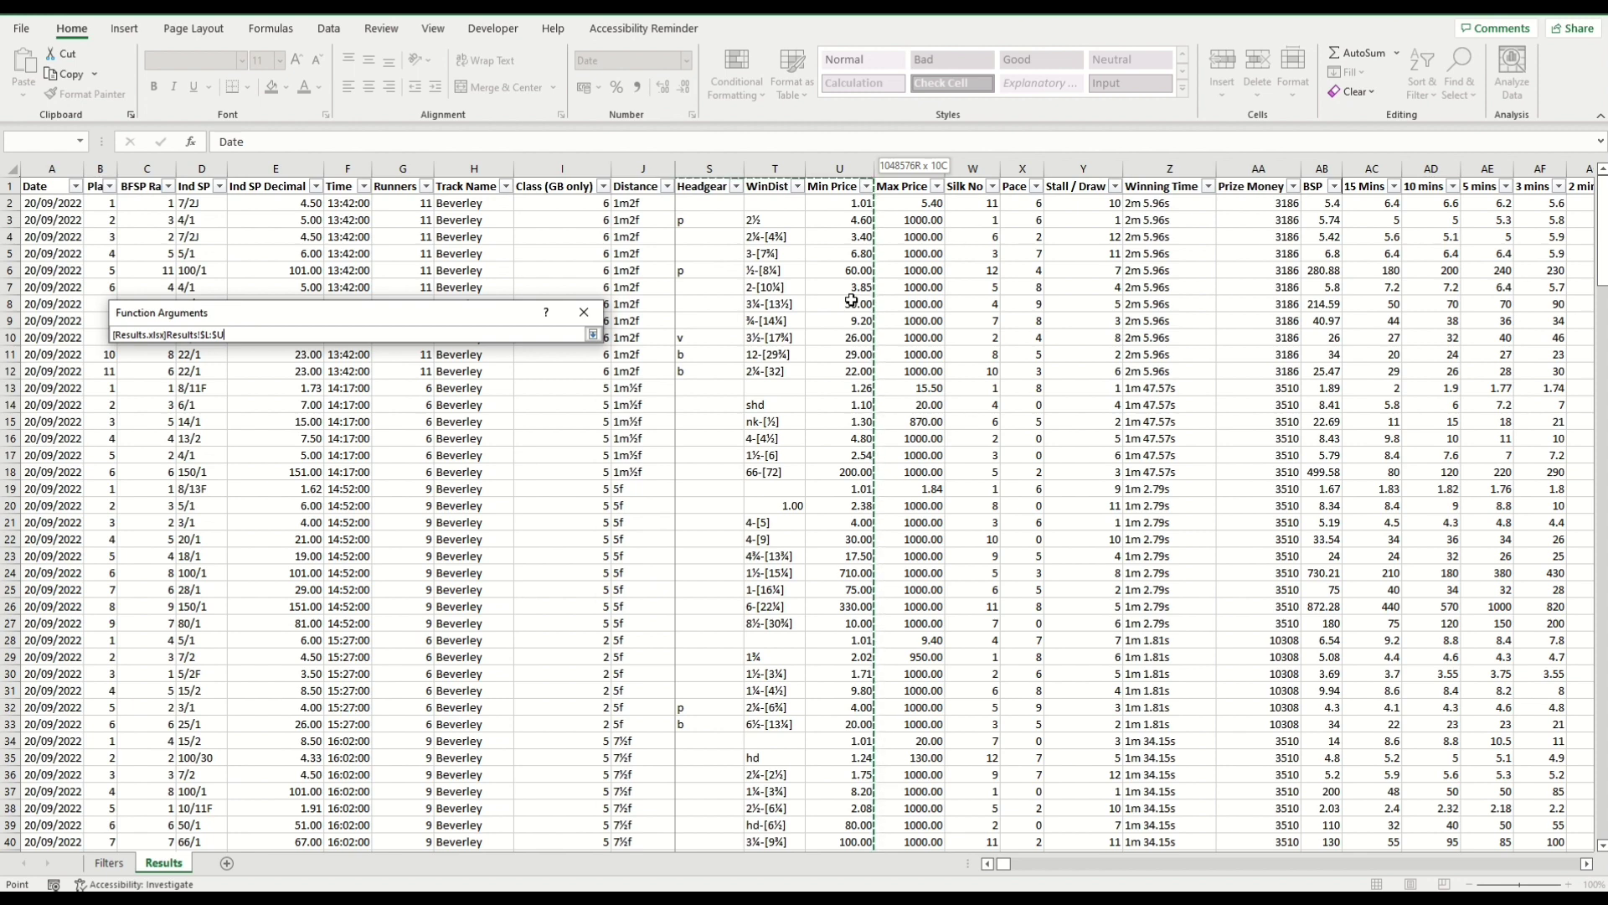
{"action": "left_click_drag", "start_coordinate": [851, 299], "coordinate": [1312, 268]}
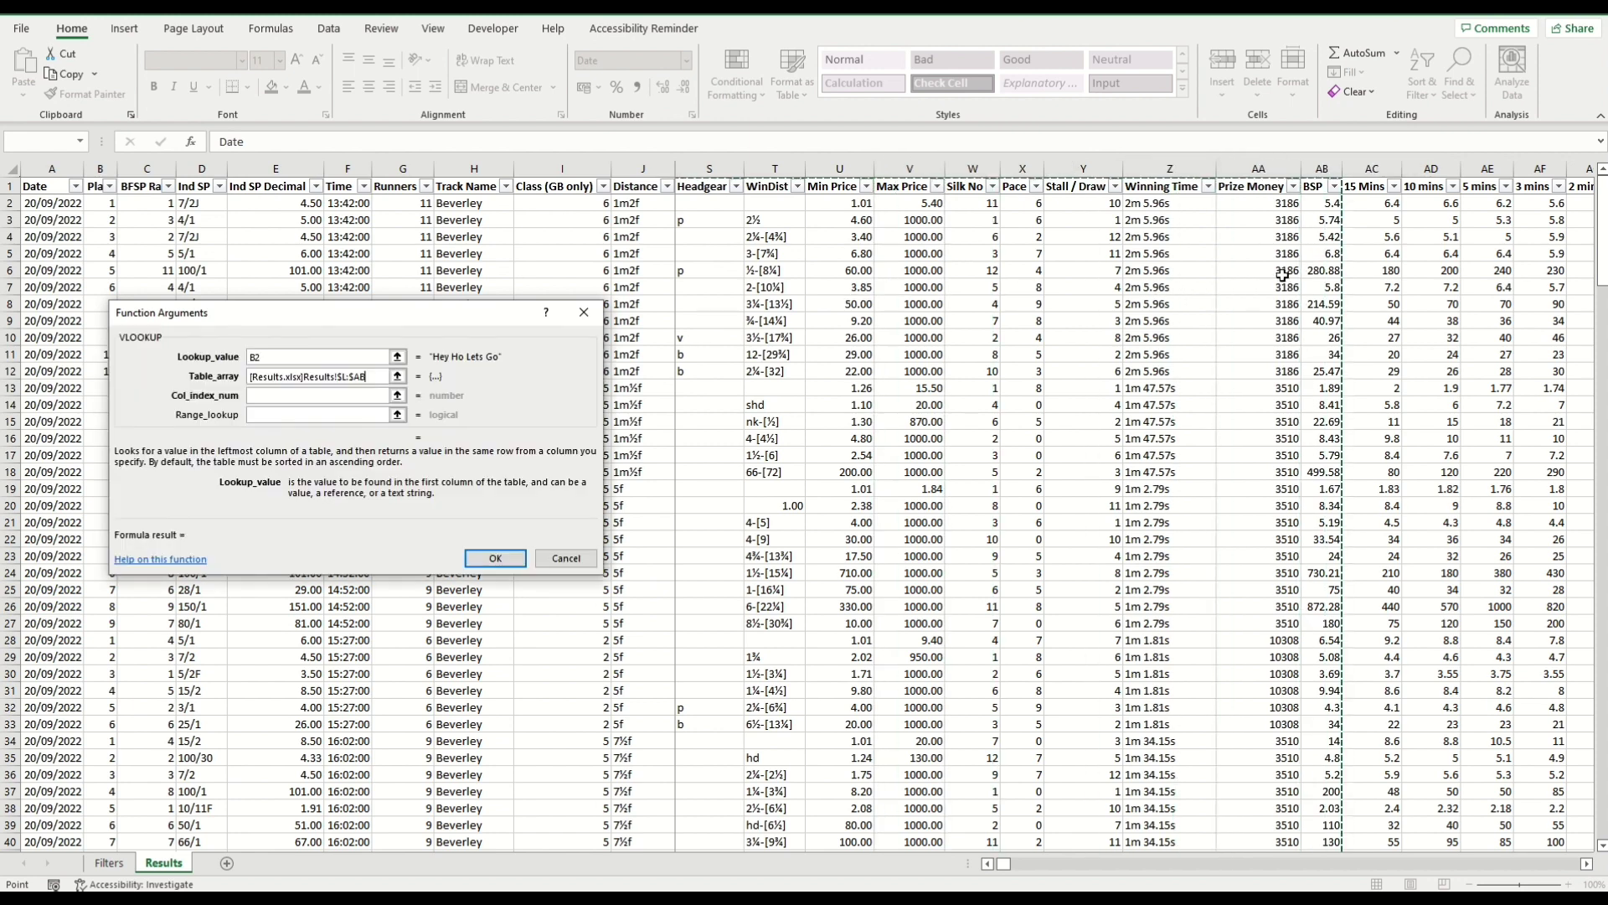
Complete the C2 VLOOKUP with column index 17 and range lookup FALSE, and lock the lookup column as $B2.
{"action": "left_click", "coordinate": [377, 395]}
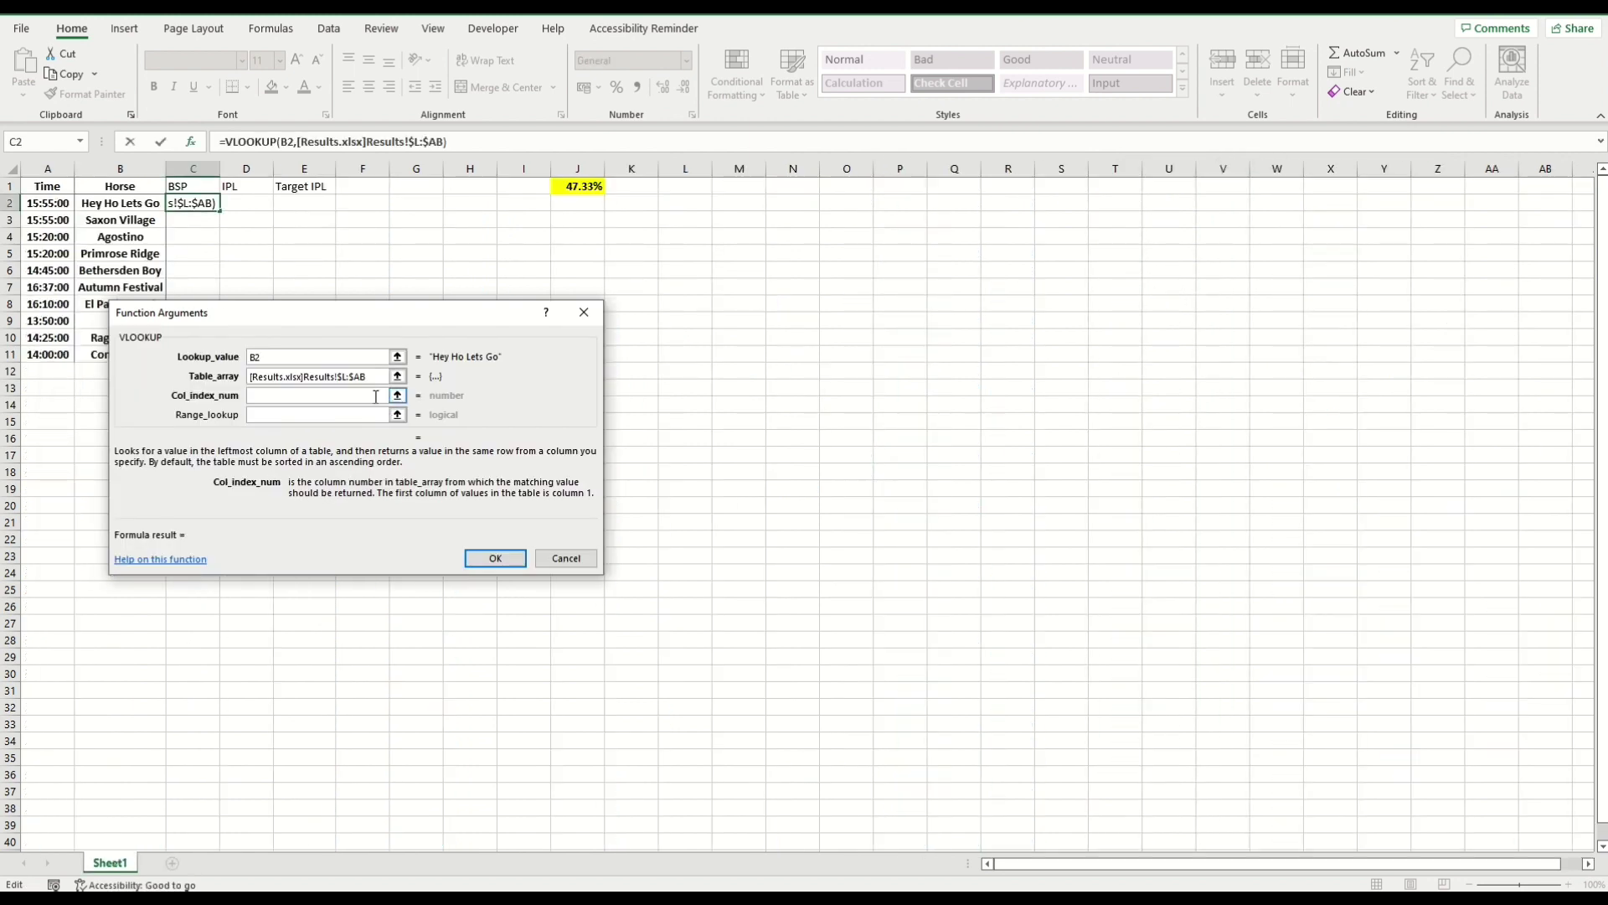
{"action": "type", "text": "17"}
{"action": "key", "text": "Tab"}
{"action": "type", "text": "false"}
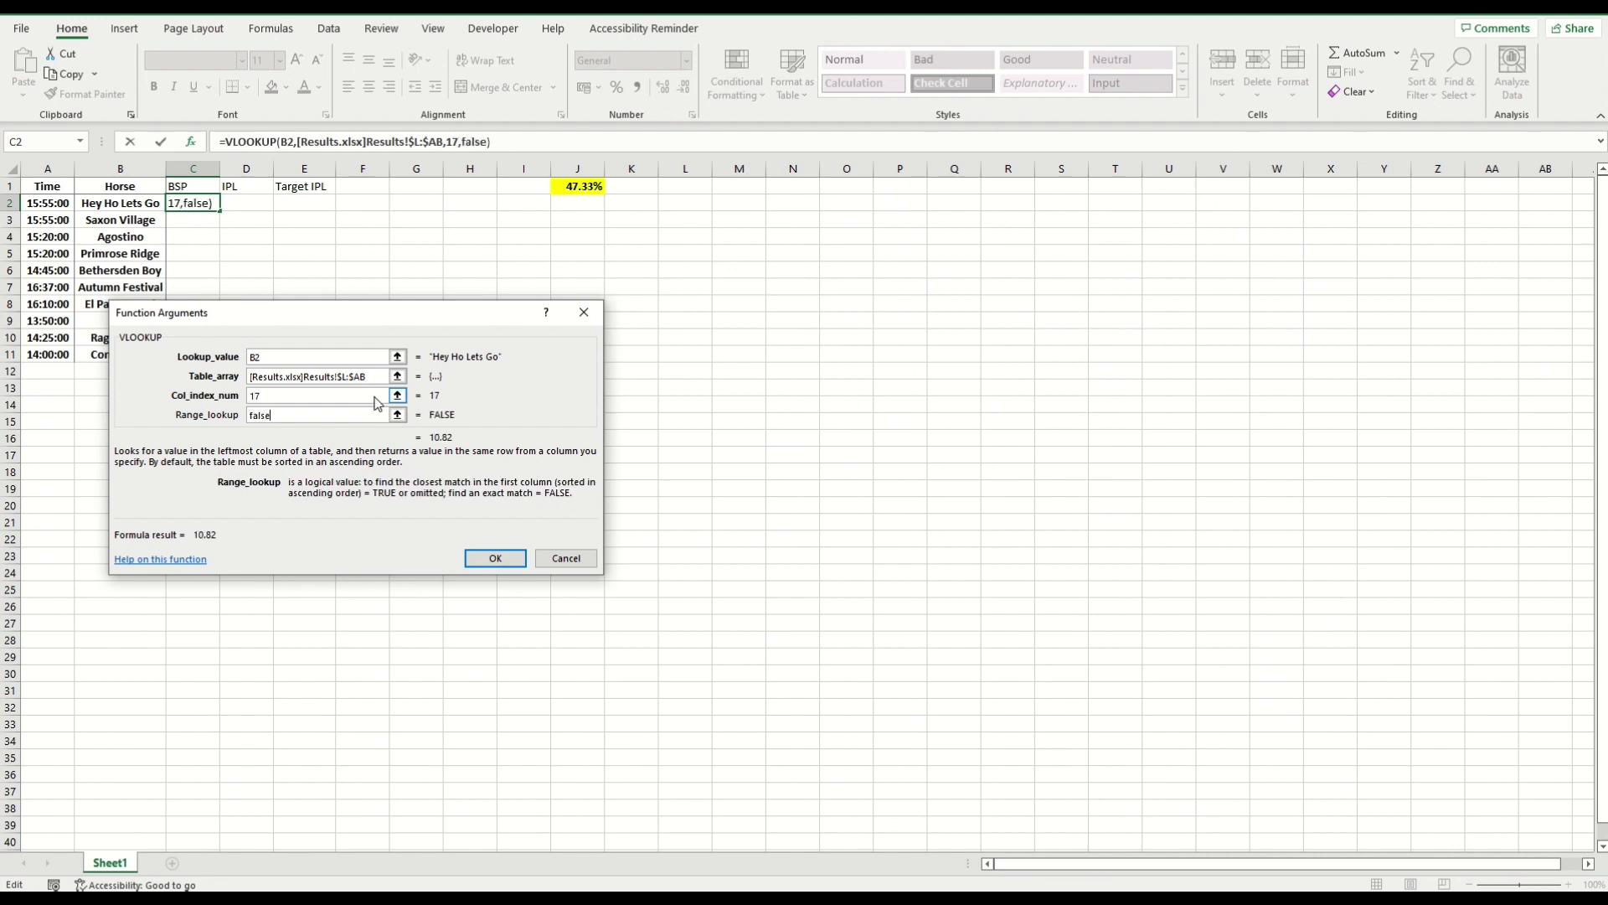
{"action": "left_click", "coordinate": [251, 356]}
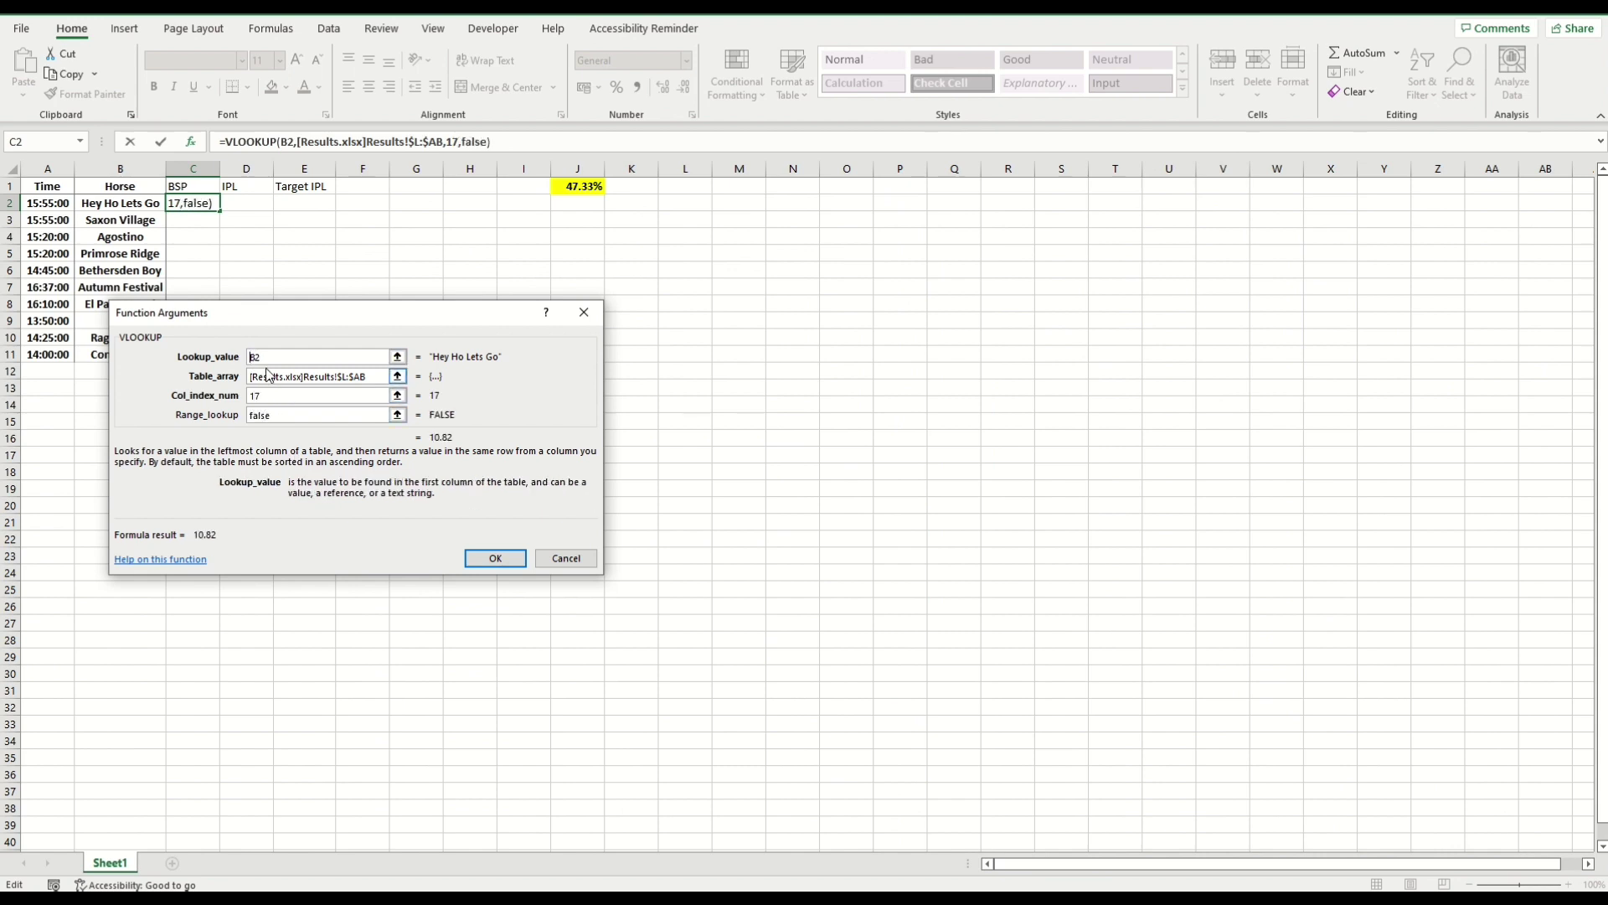
{"action": "type", "text": "$"}
{"action": "left_click", "coordinate": [495, 558]}
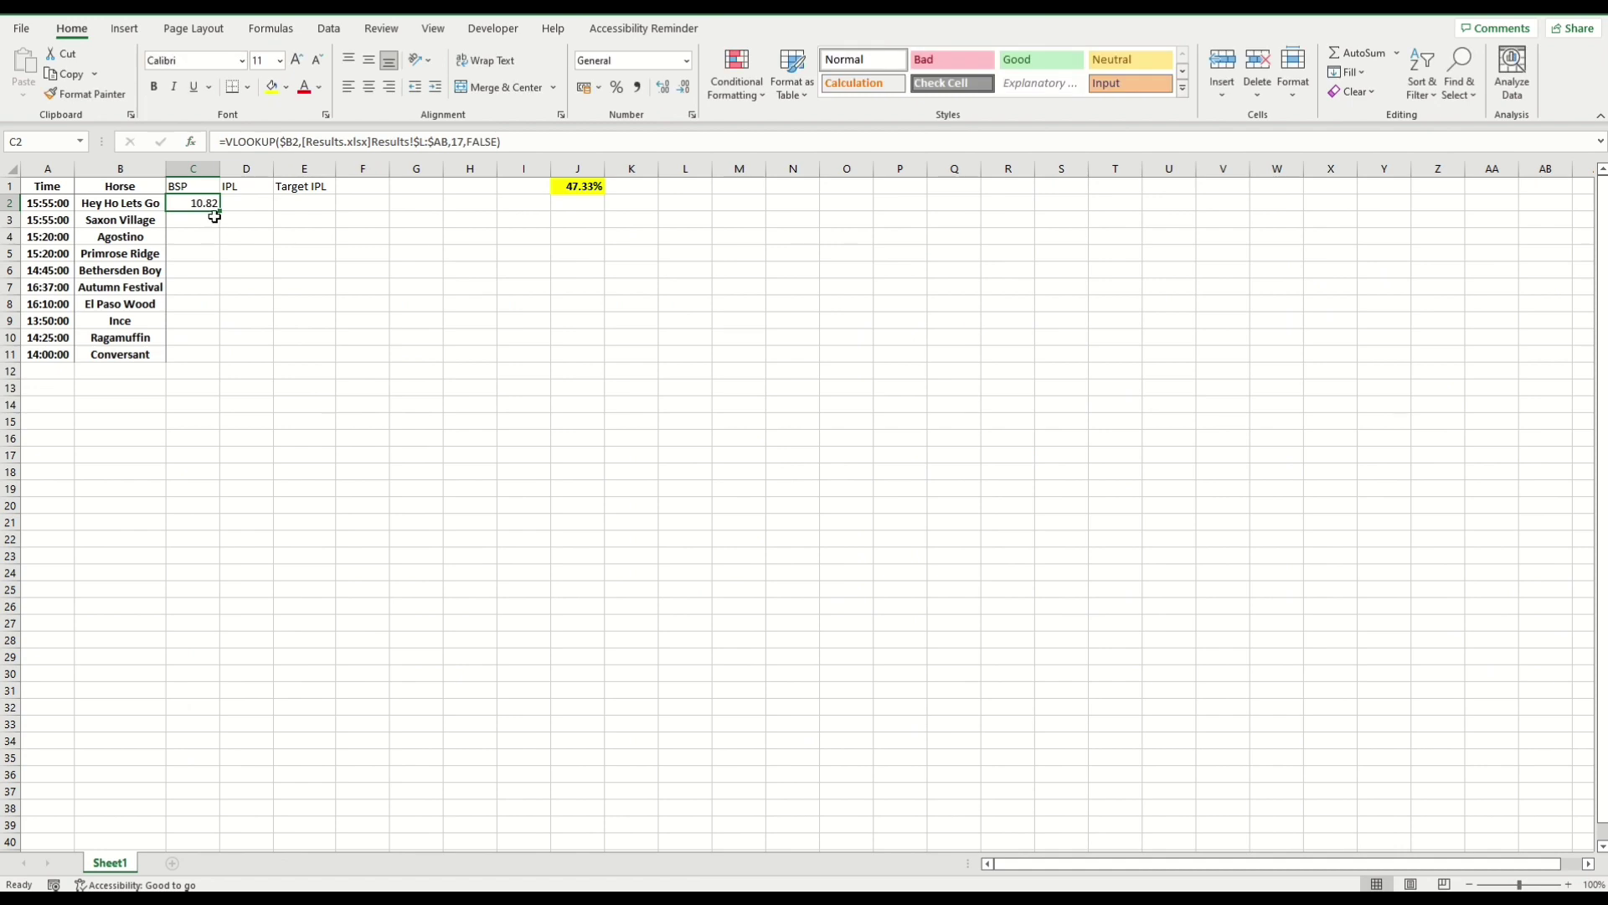
Copy the BSP lookup into D2 and change its column index to 10 so it returns the Min Price.
{"action": "left_click_drag", "start_coordinate": [214, 216], "coordinate": [272, 215]}
{"action": "left_click", "coordinate": [246, 202]}
{"action": "left_click", "coordinate": [458, 142]}
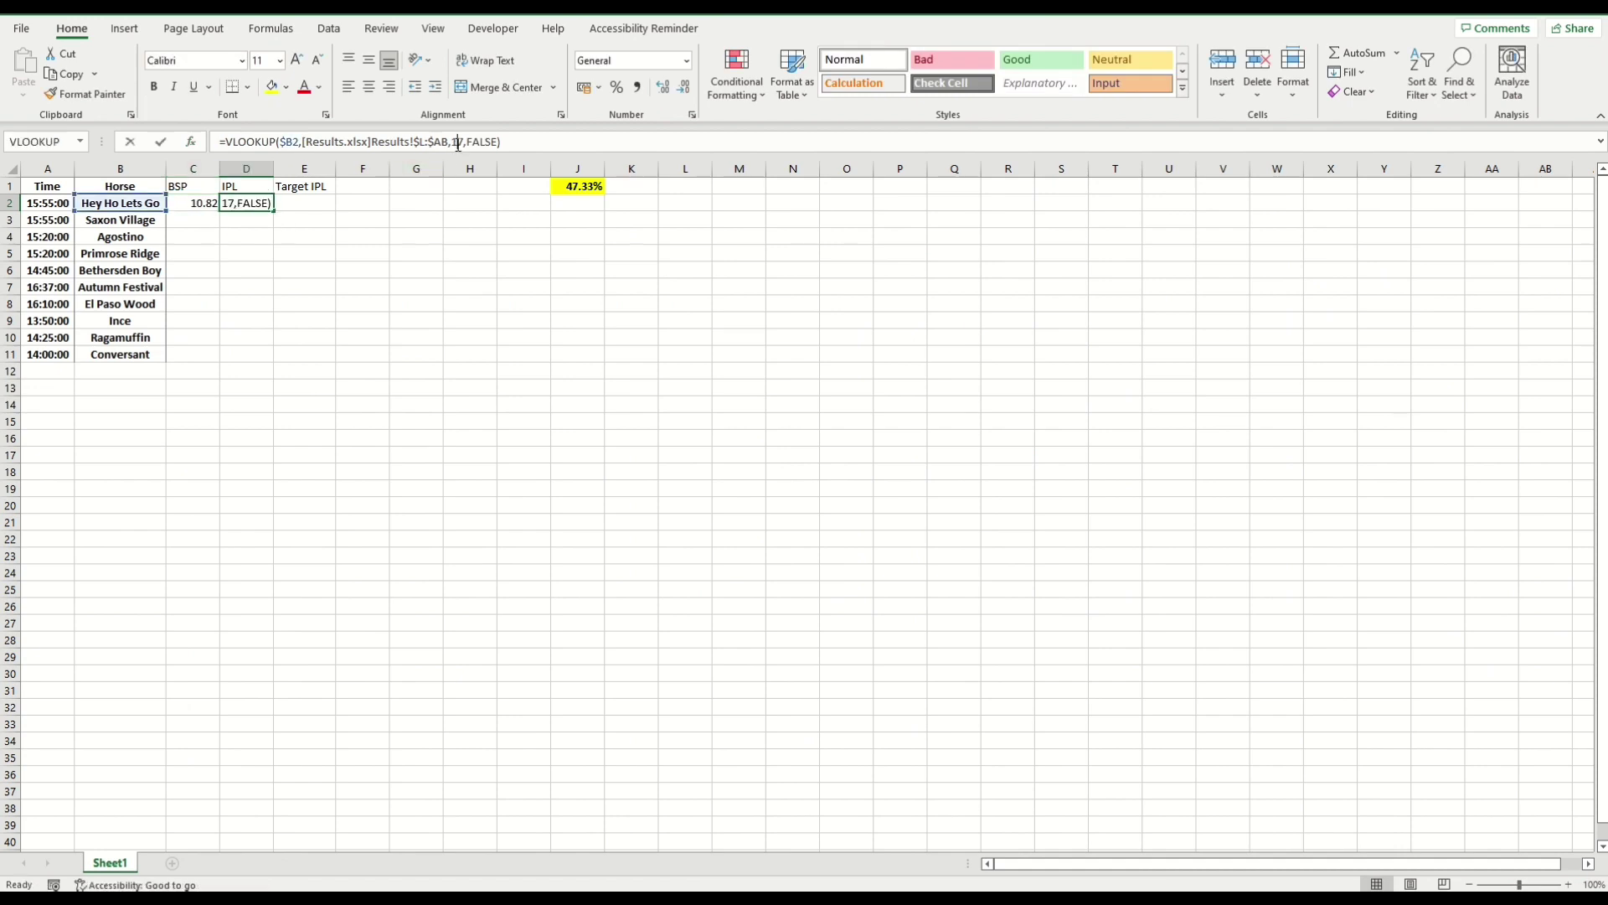
{"action": "key", "text": "BackSpace"}
{"action": "key", "text": "BackSpace"}
{"action": "type", "text": "16"}
{"action": "key", "text": "Return"}
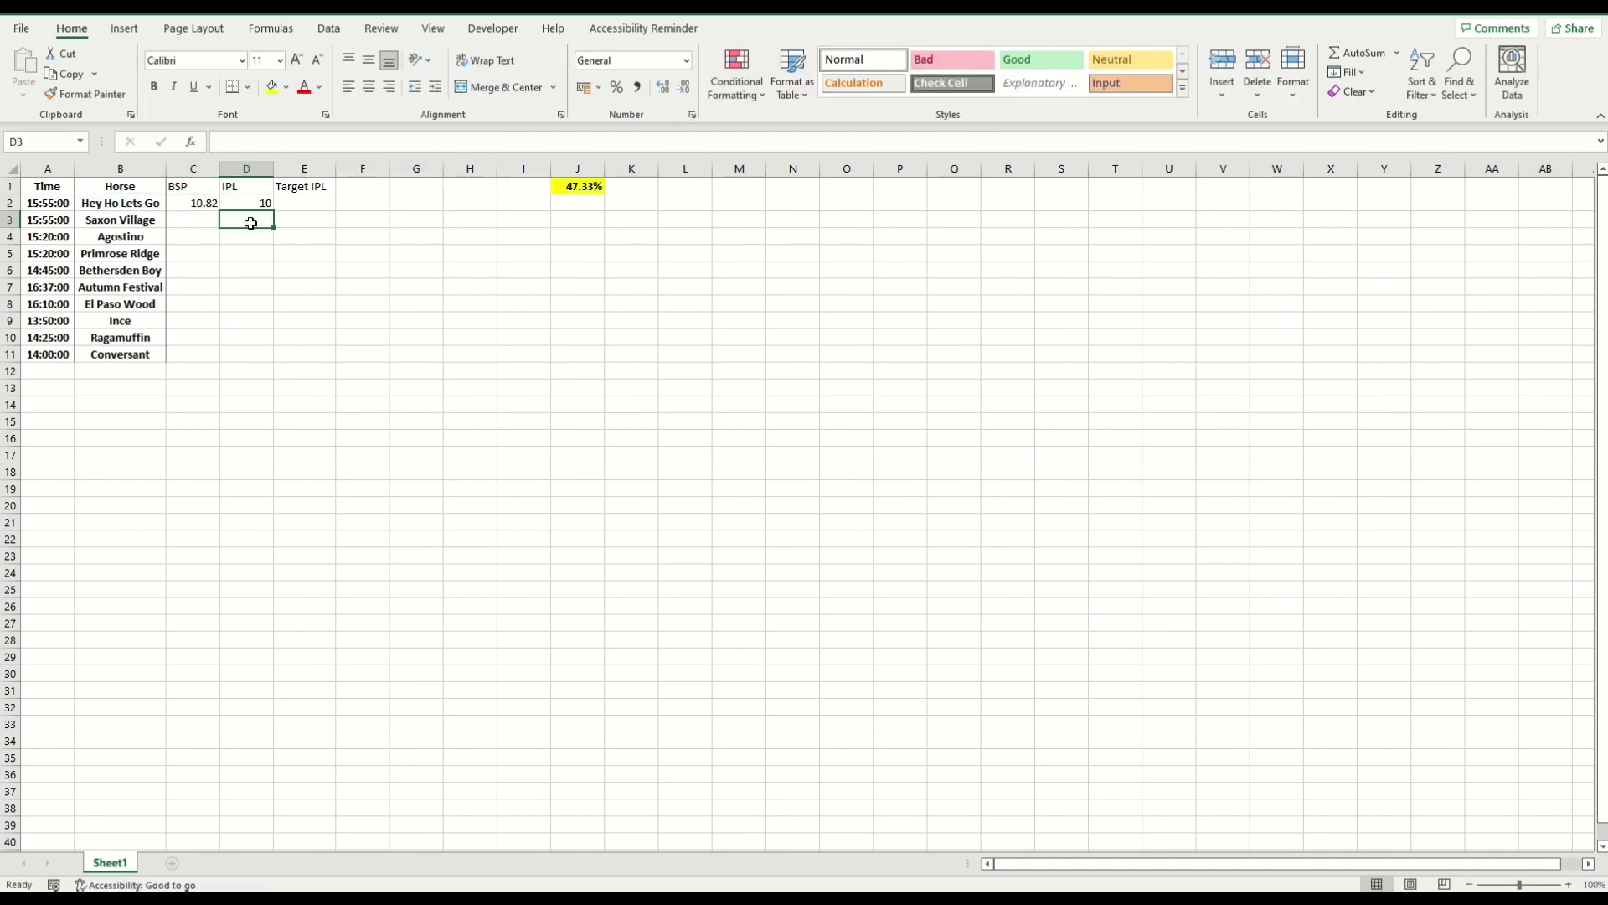
Fill the BSP and IPL lookups down to row 11 and delete the row for Conversant.
{"action": "left_click", "coordinate": [201, 204]}
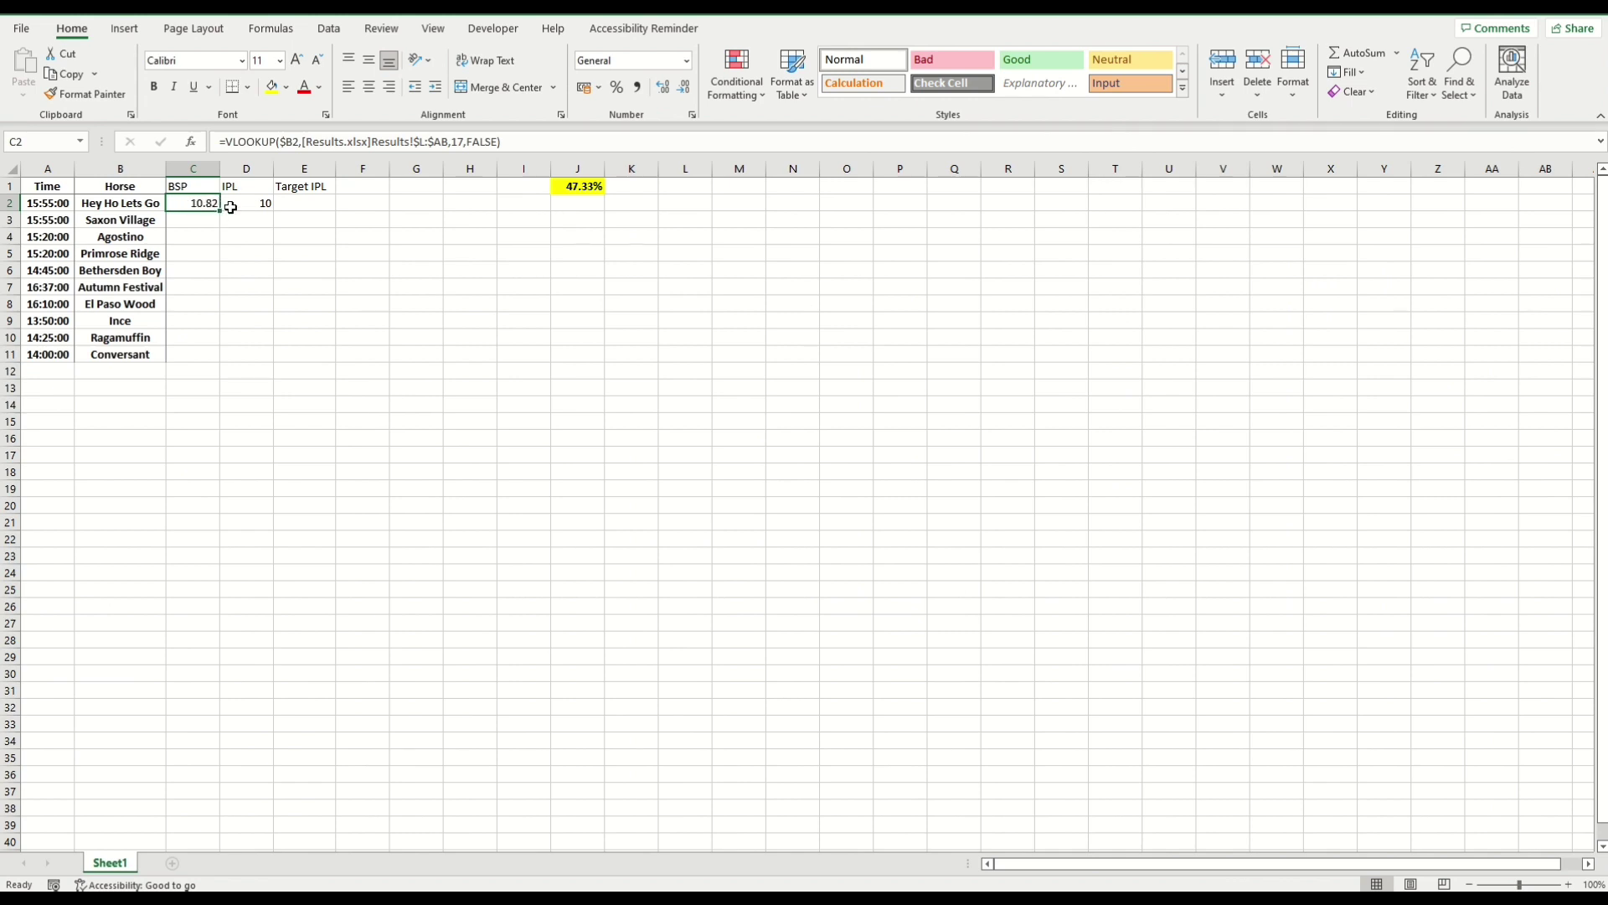
{"action": "left_click_drag", "start_coordinate": [220, 211], "coordinate": [262, 355]}
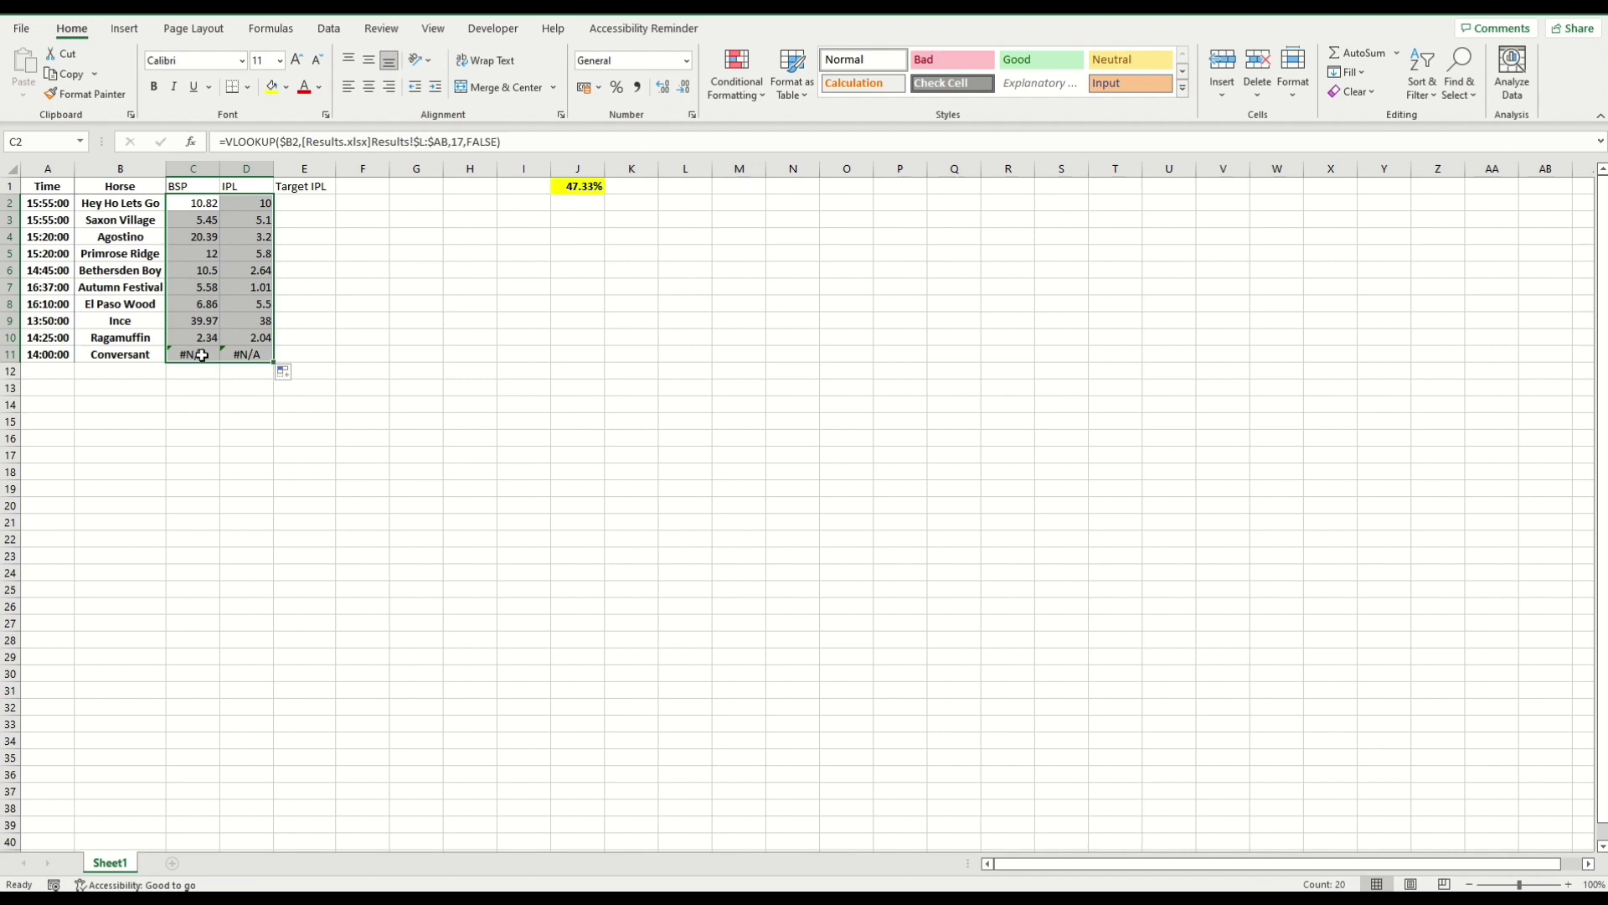
{"action": "left_click", "coordinate": [10, 355]}
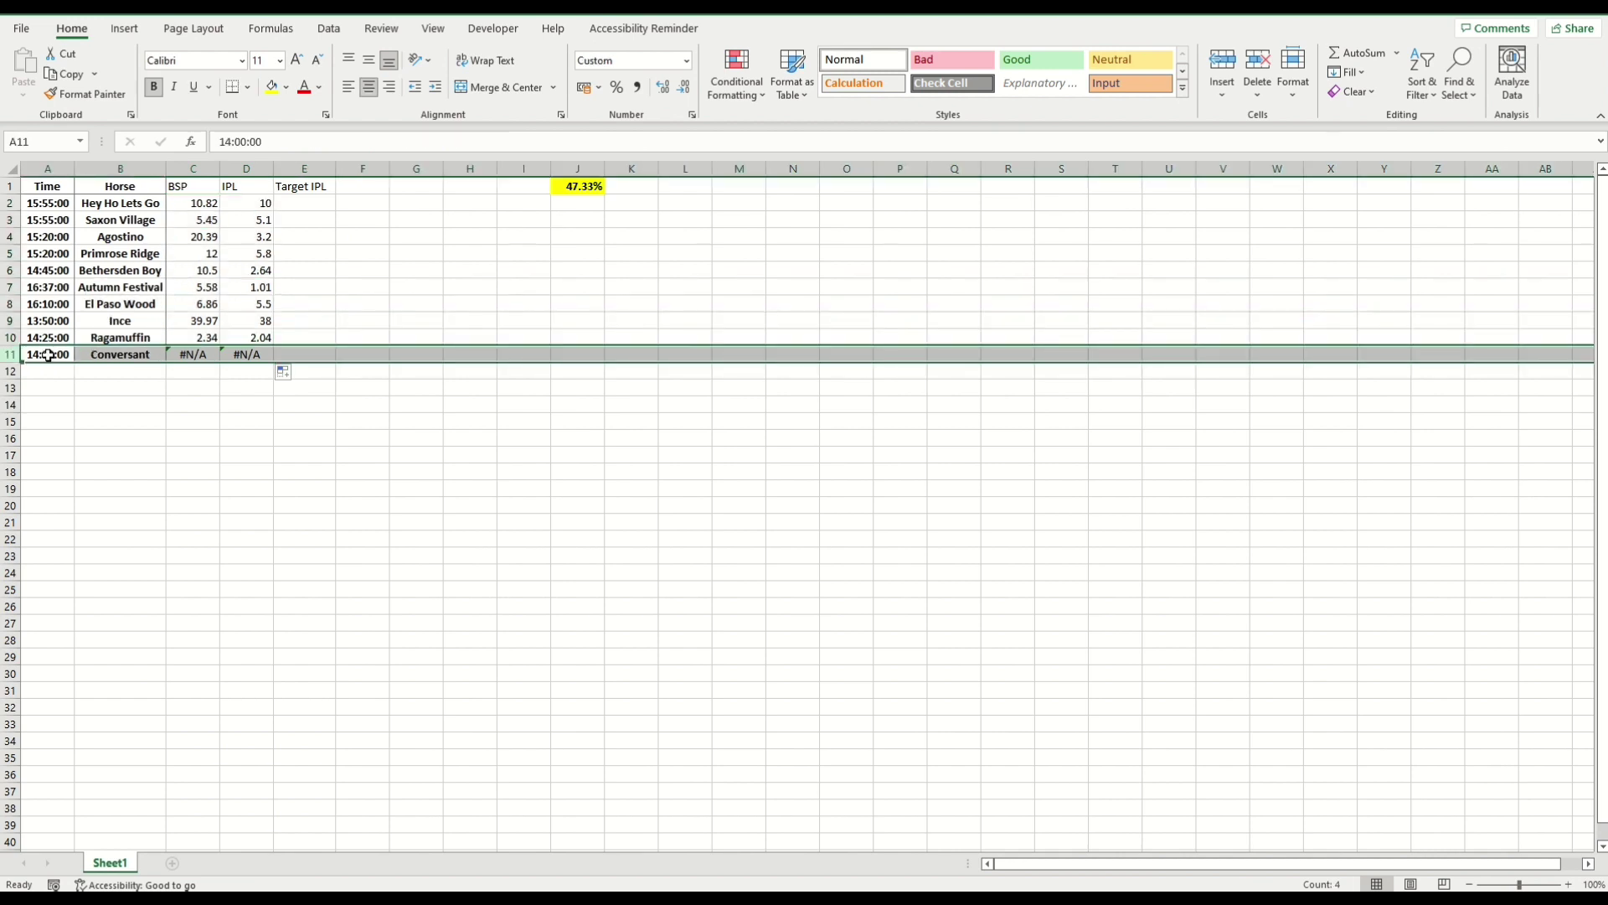
{"action": "right_click", "coordinate": [47, 355]}
{"action": "left_click", "coordinate": [92, 517]}
{"action": "left_click_drag", "start_coordinate": [195, 210], "coordinate": [216, 333]}
Enter the Target IPL formula =(C2-1)*((1-$J$1)/1)+1 in E2.
{"action": "left_click", "coordinate": [316, 204]}
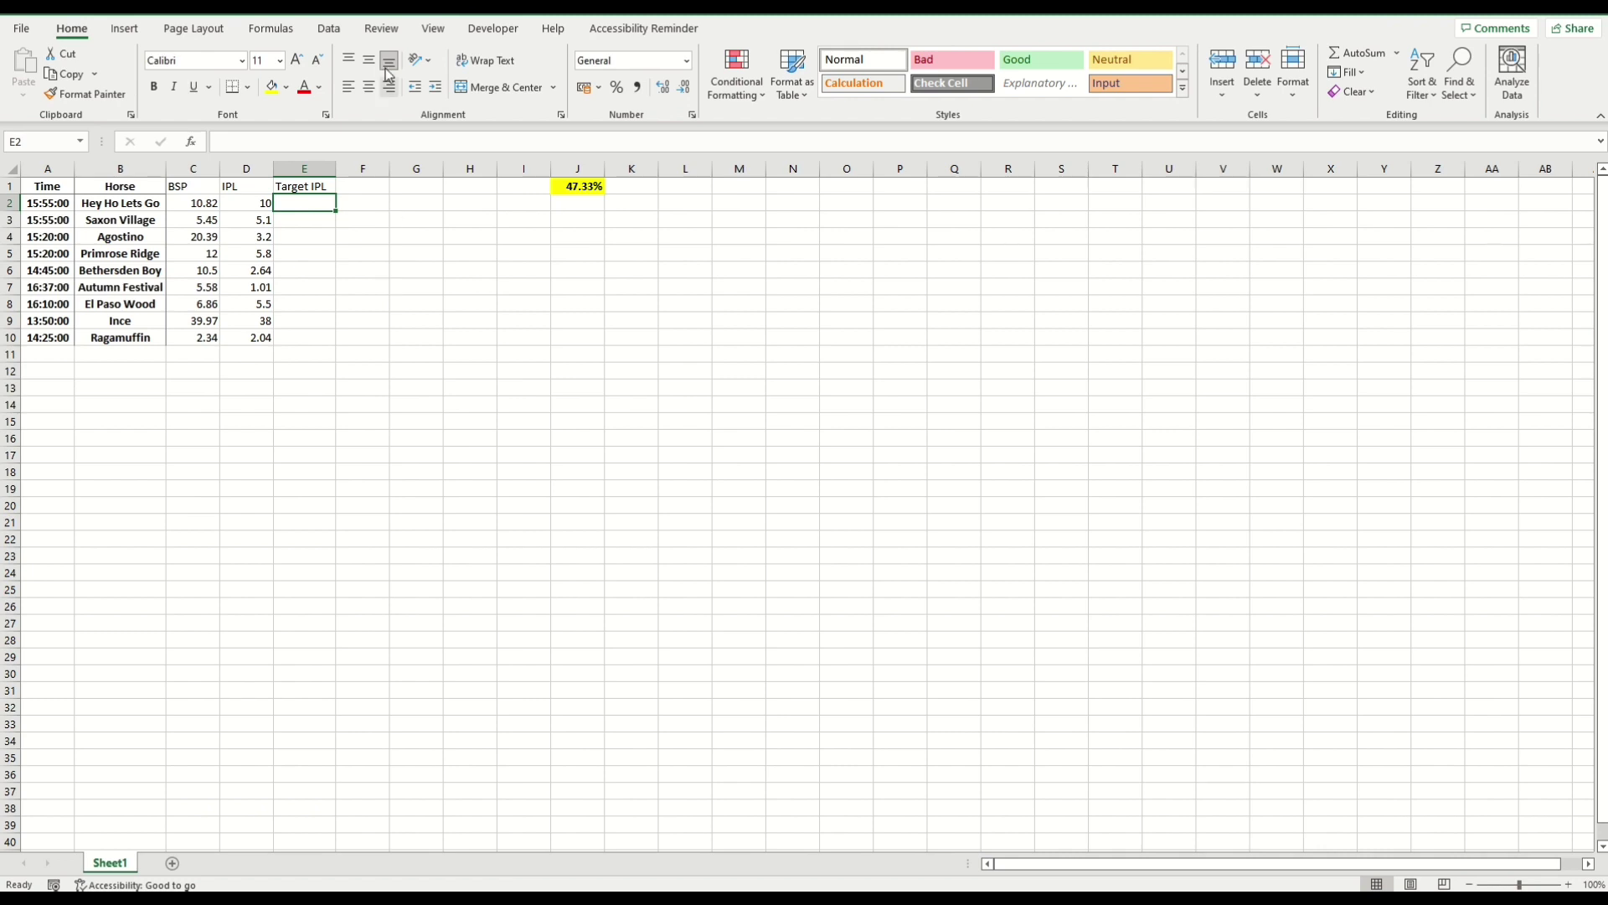
{"action": "type", "text": "="}
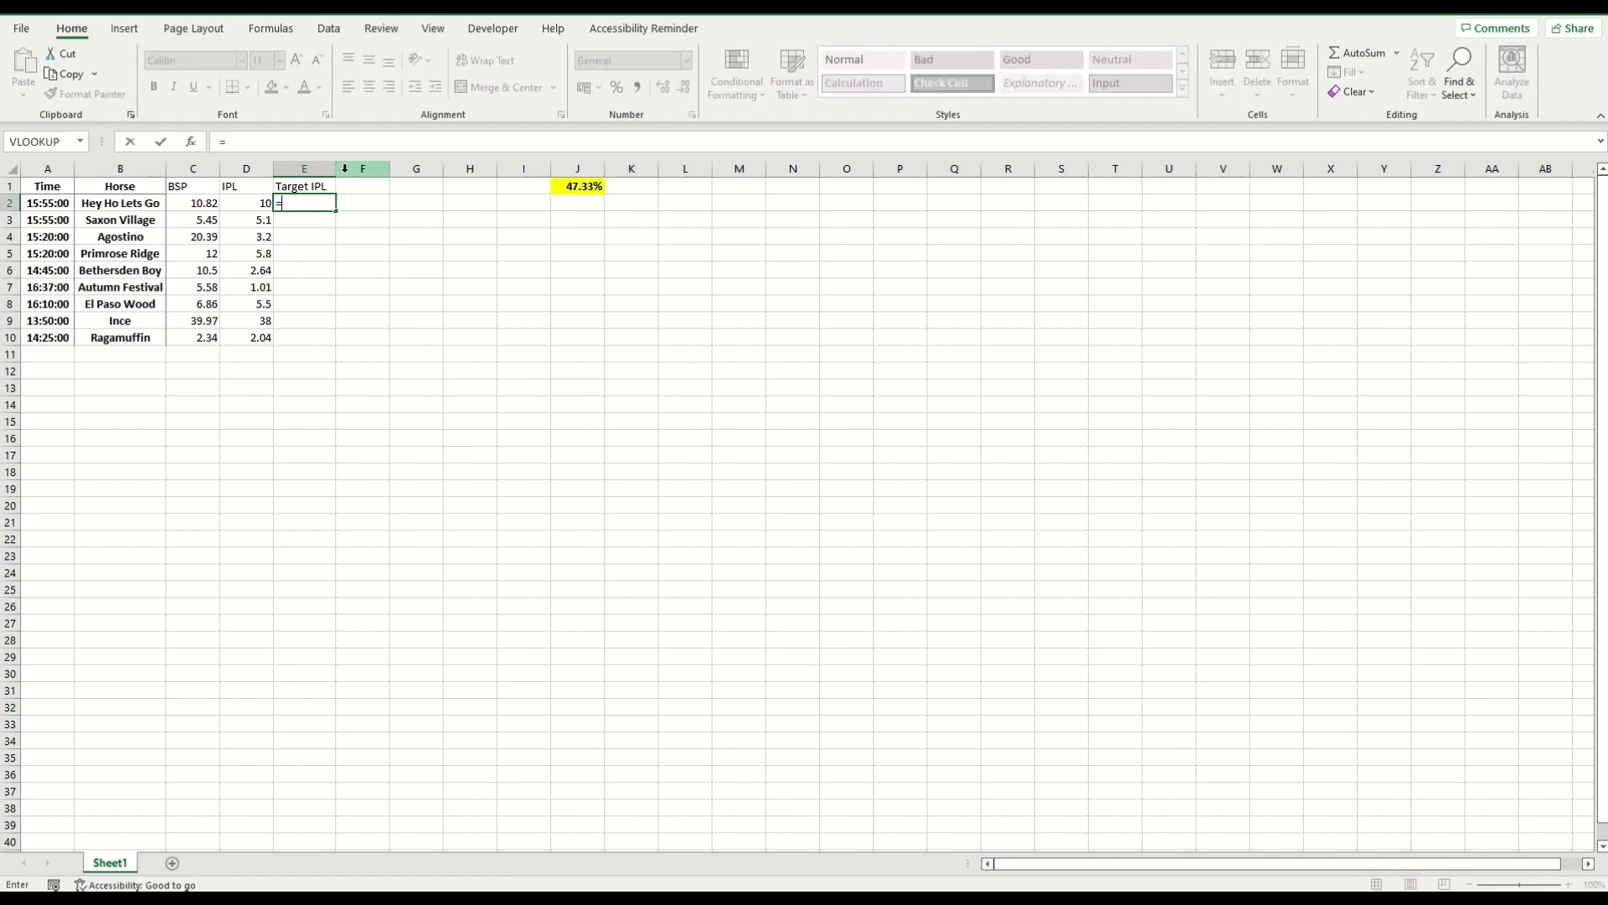
{"action": "type", "text": "("}
{"action": "left_click", "coordinate": [192, 203]}
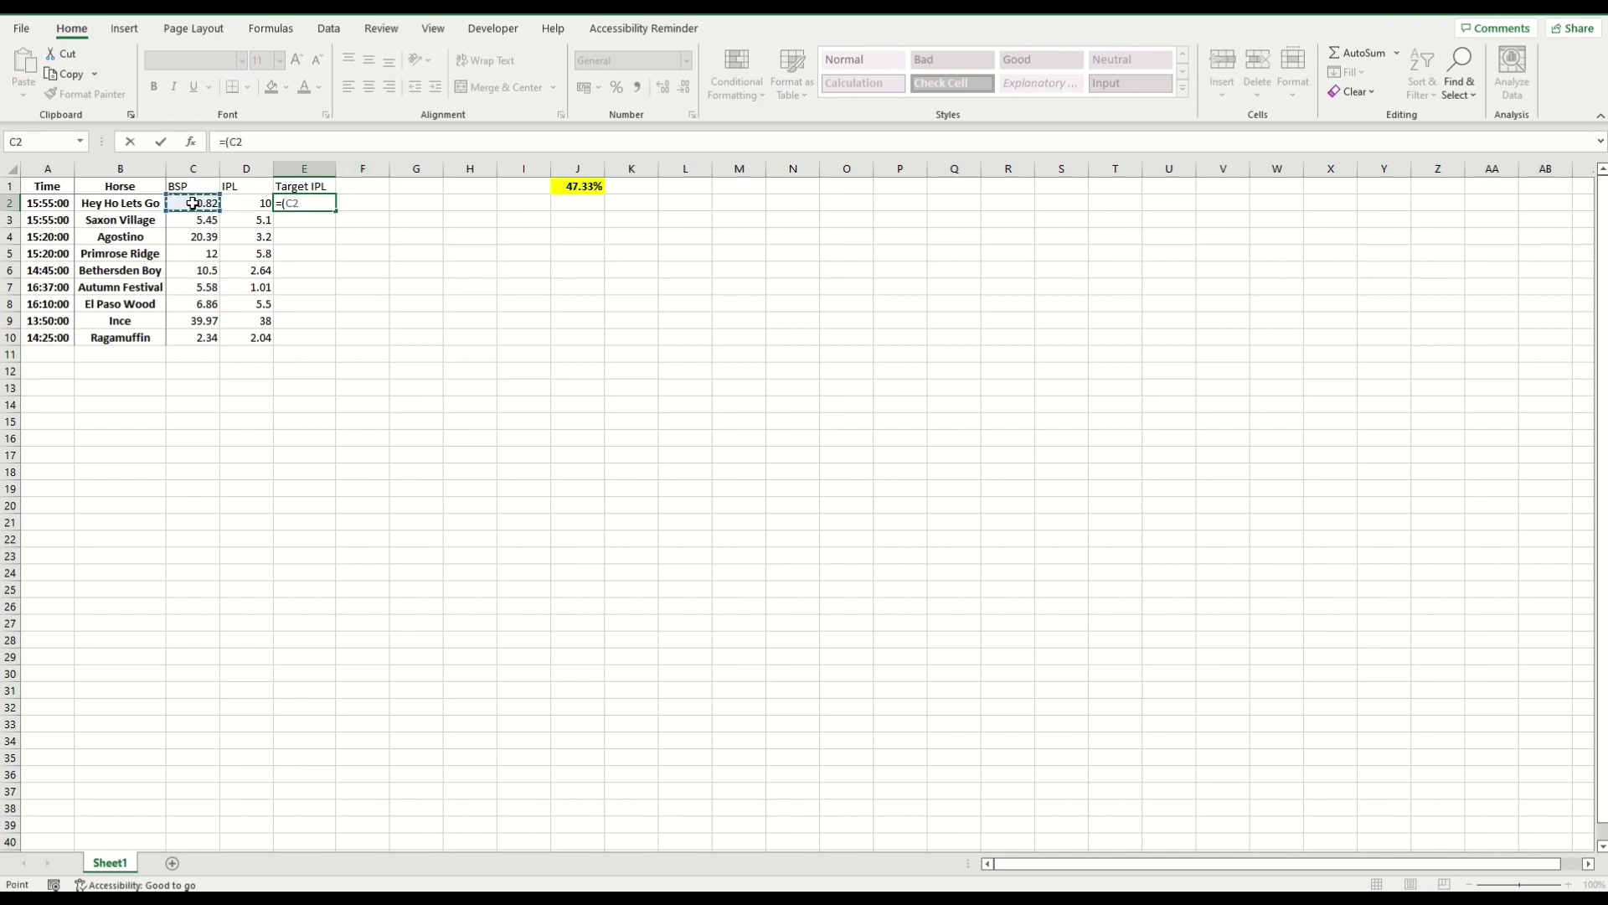
{"action": "type", "text": "-1)*"}
{"action": "left_click", "coordinate": [579, 185]}
{"action": "key", "text": "F4"}
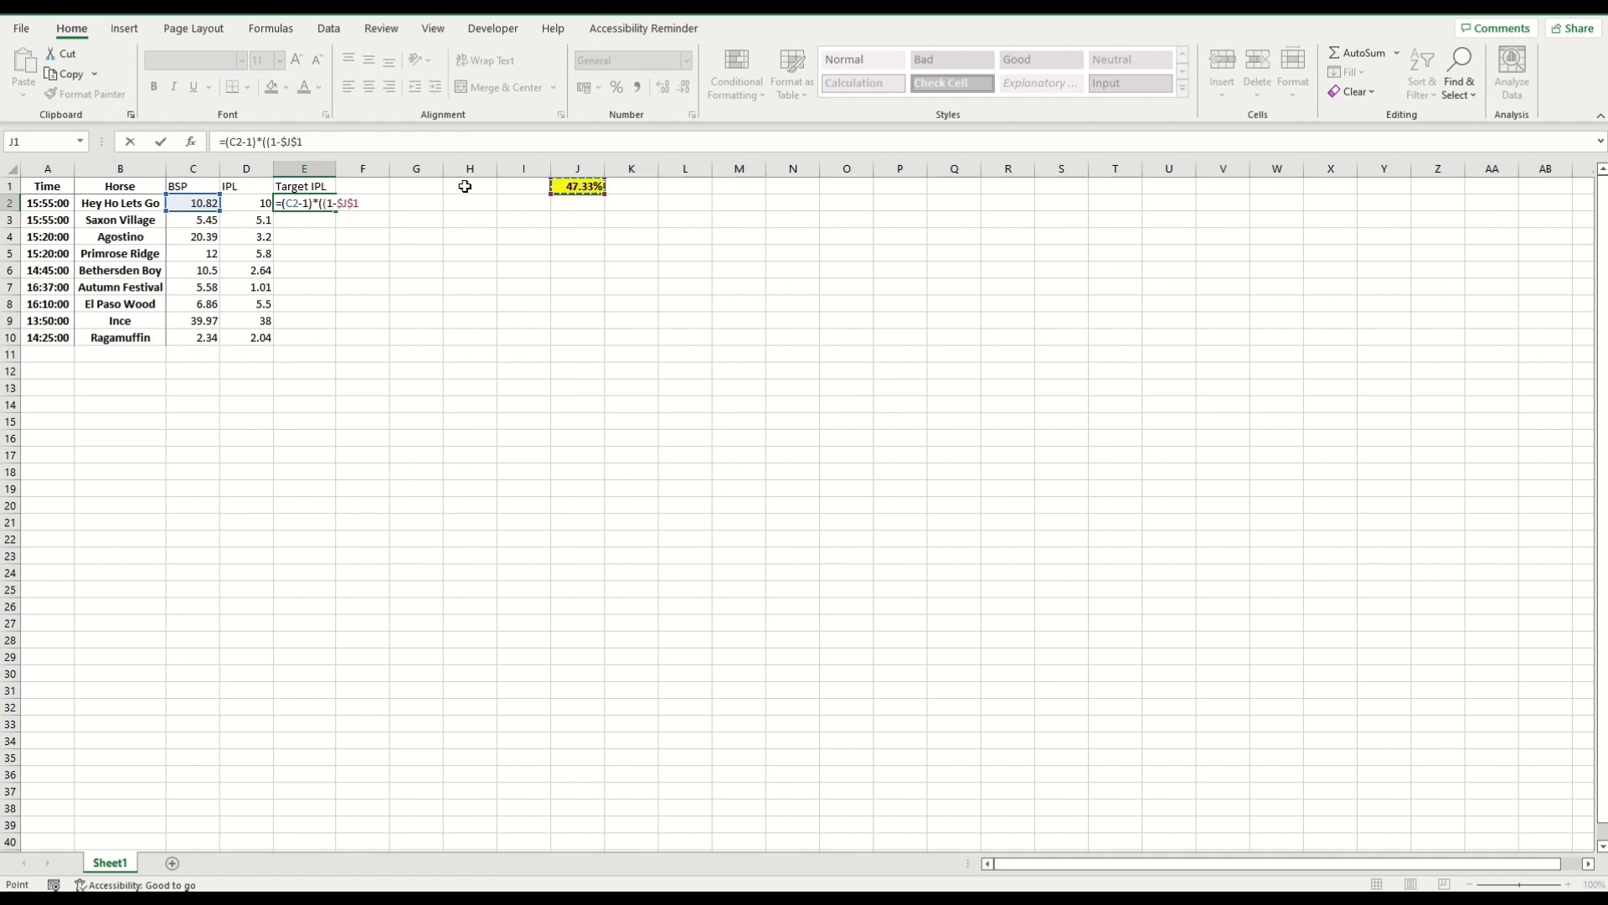
{"action": "type", "text": ")/1)+1"}
{"action": "key", "text": "Return"}
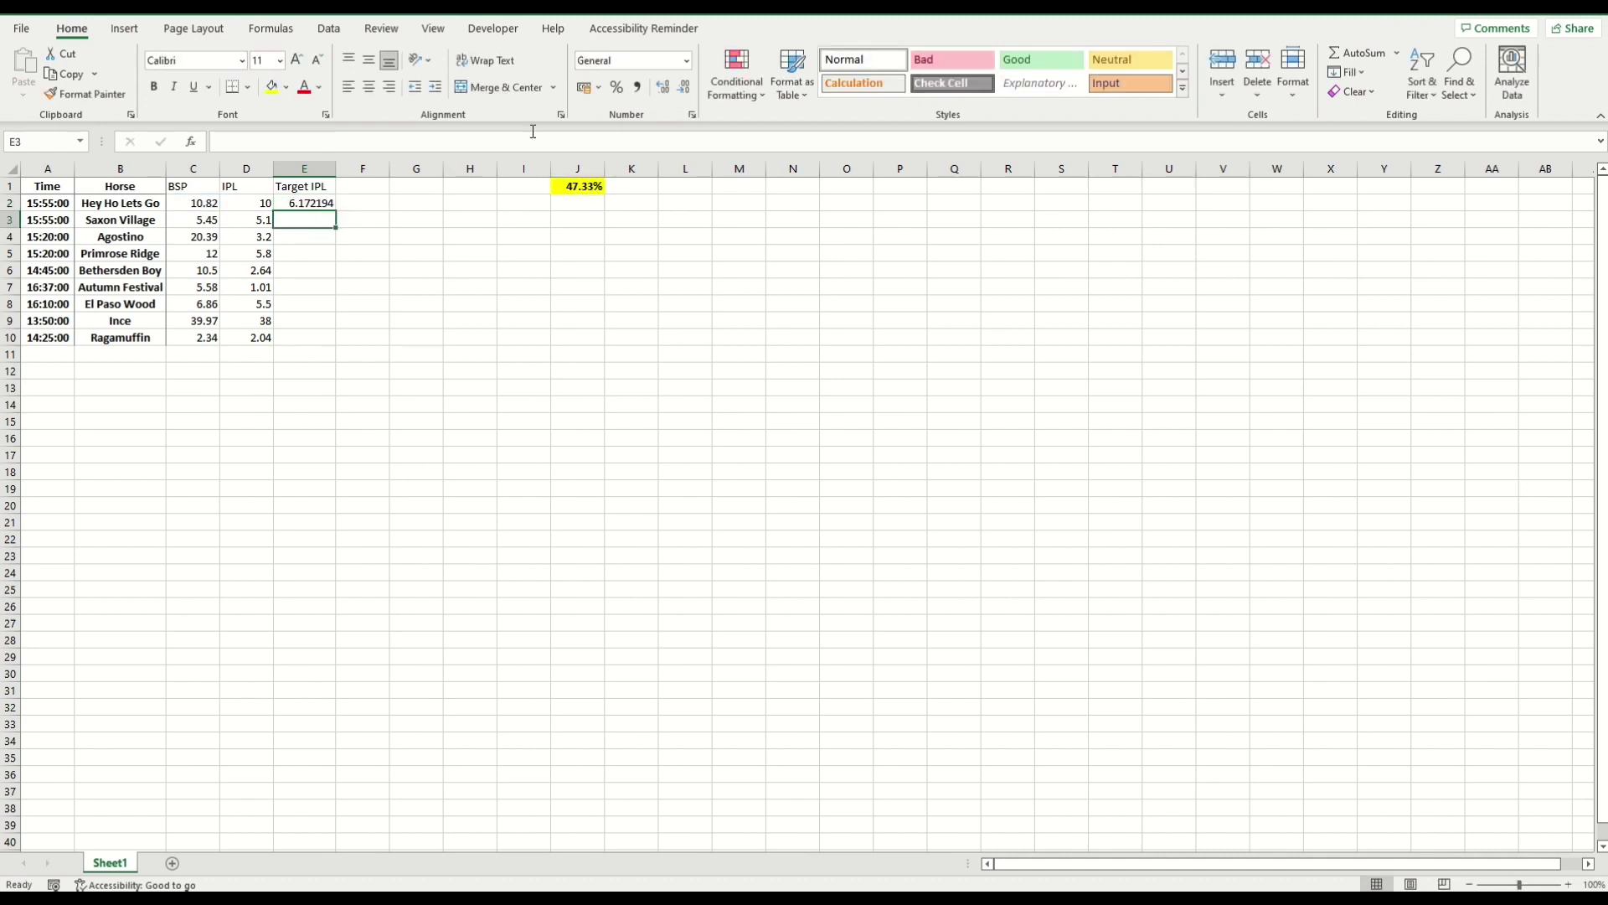
Format E2 as a number with two decimal places and fill the Target IPL formula down to row 10.
{"action": "left_click", "coordinate": [315, 204]}
{"action": "right_click", "coordinate": [314, 204]}
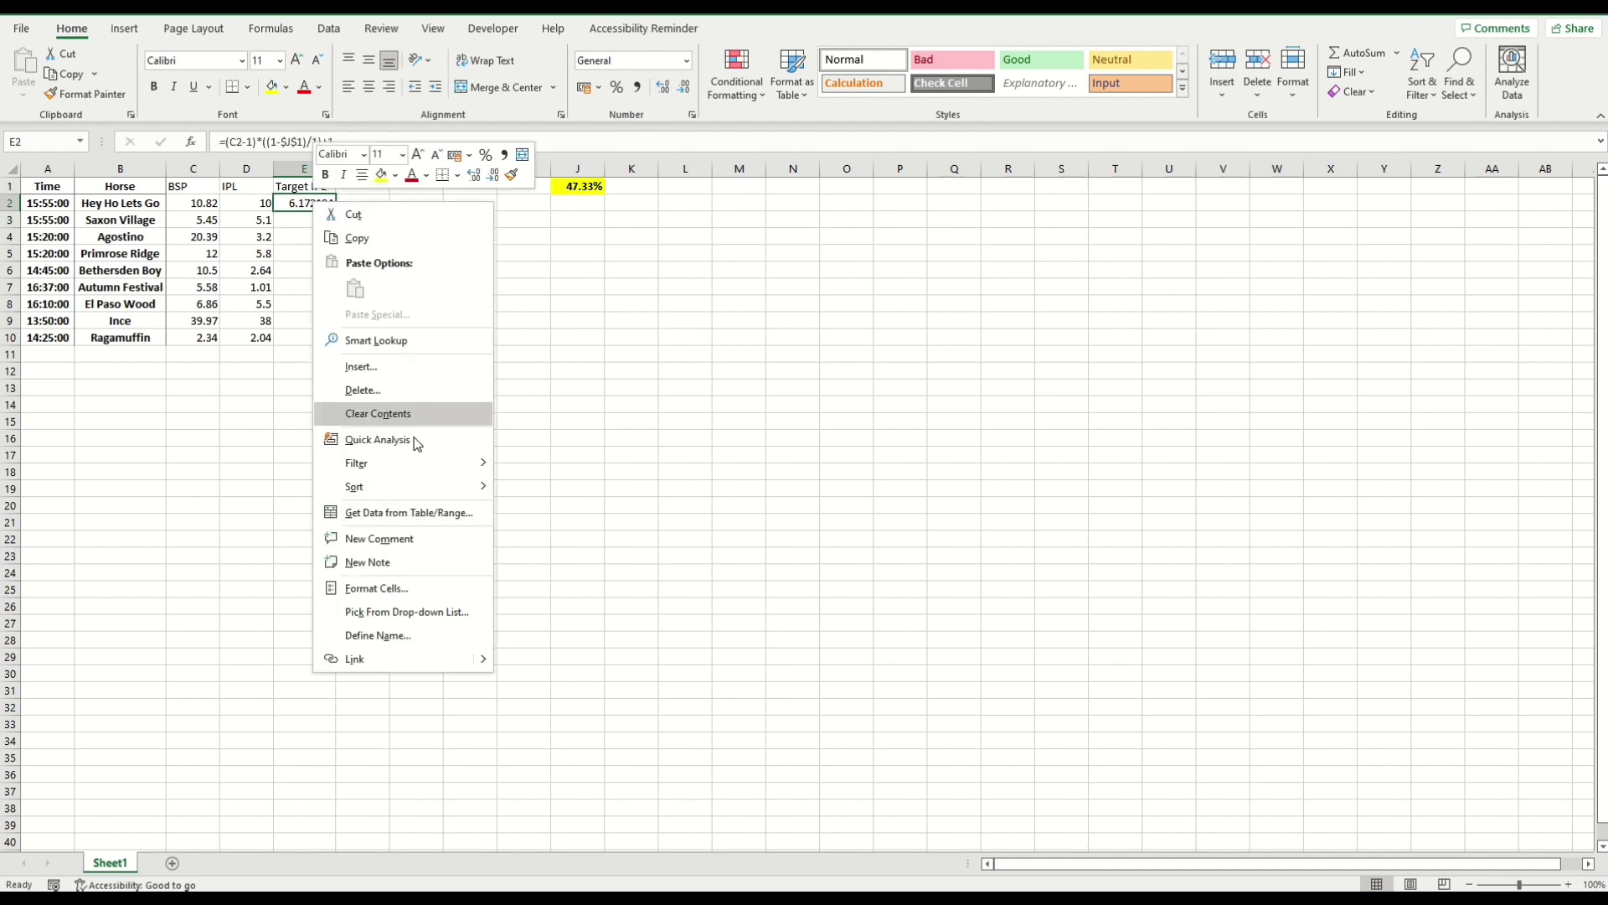
{"action": "left_click", "coordinate": [425, 586]}
{"action": "left_click", "coordinate": [235, 454]}
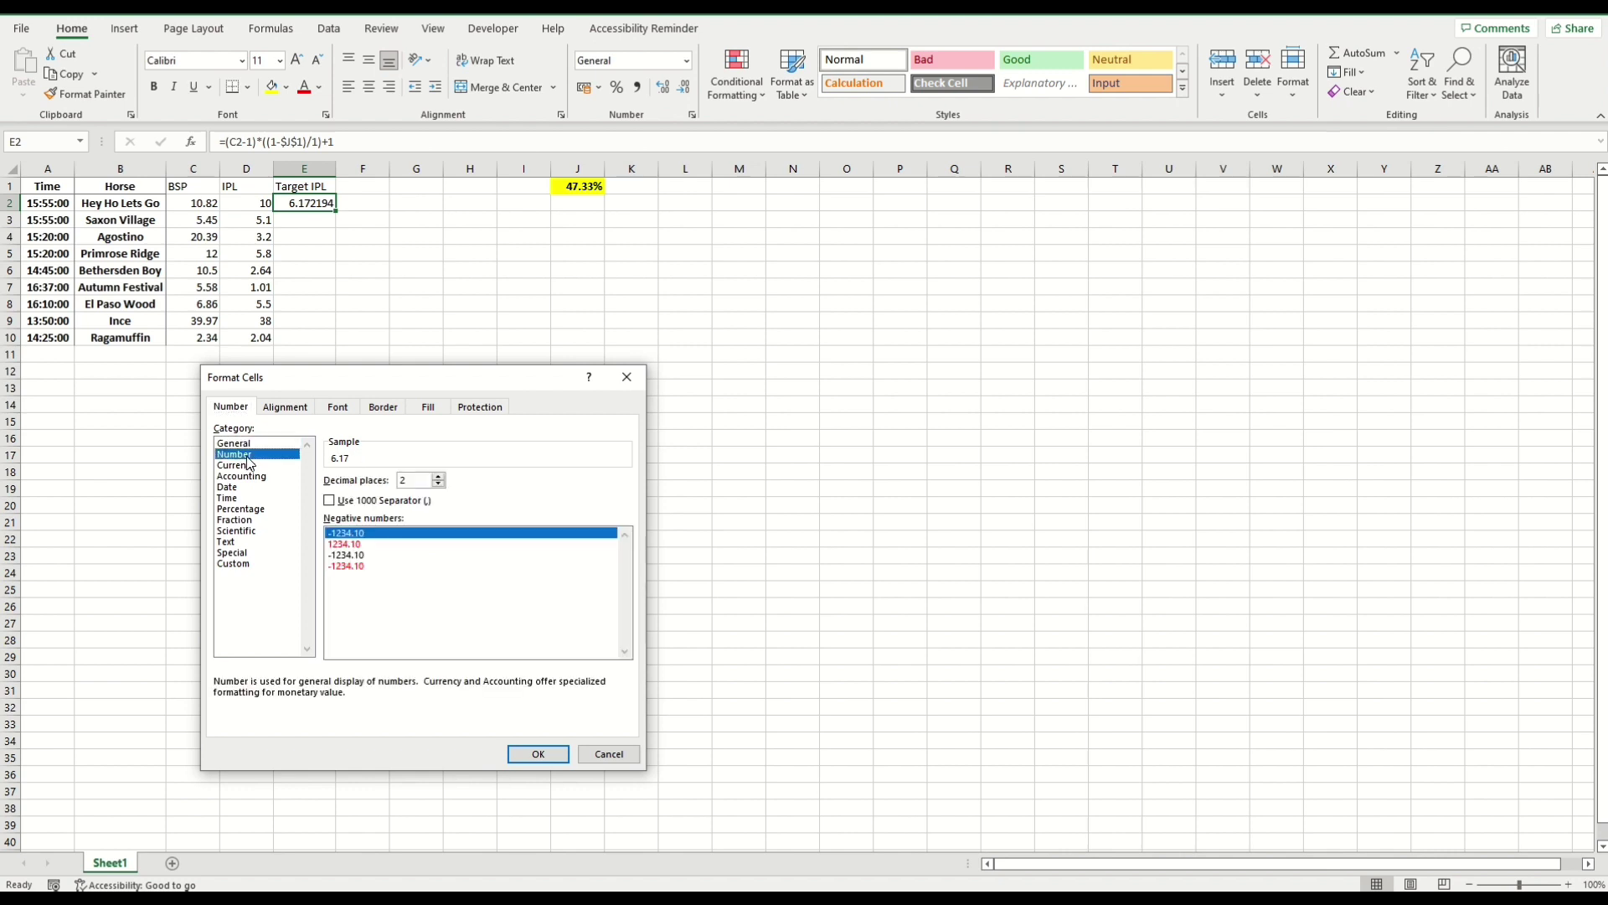
{"action": "key", "text": "Return"}
{"action": "double_click", "coordinate": [336, 211]}
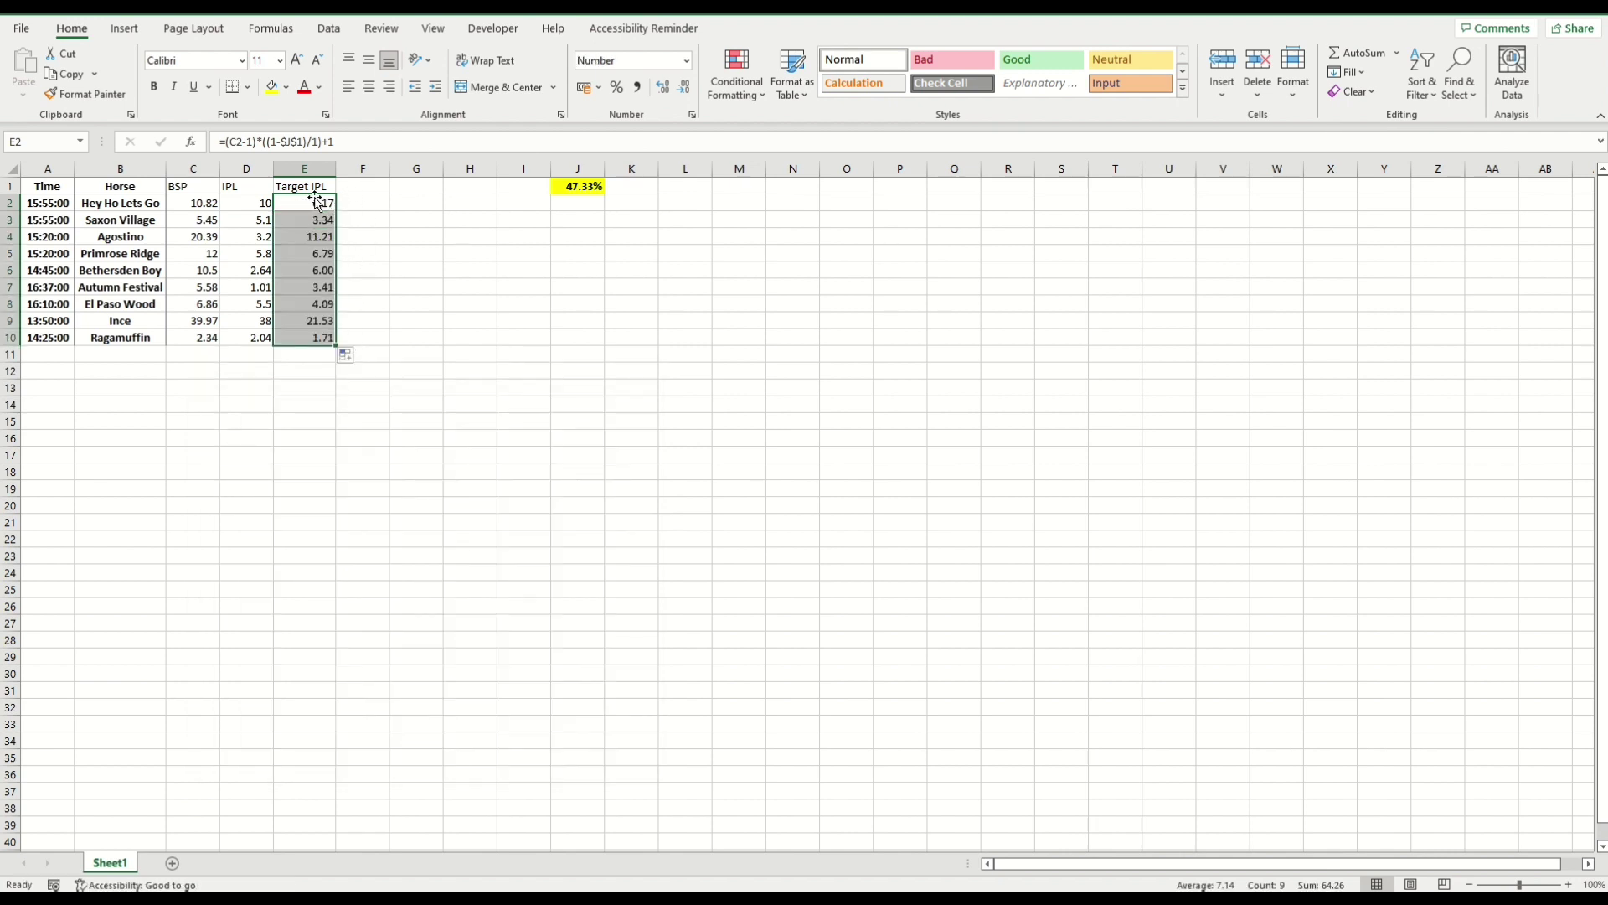
{"action": "left_click", "coordinate": [191, 204]}
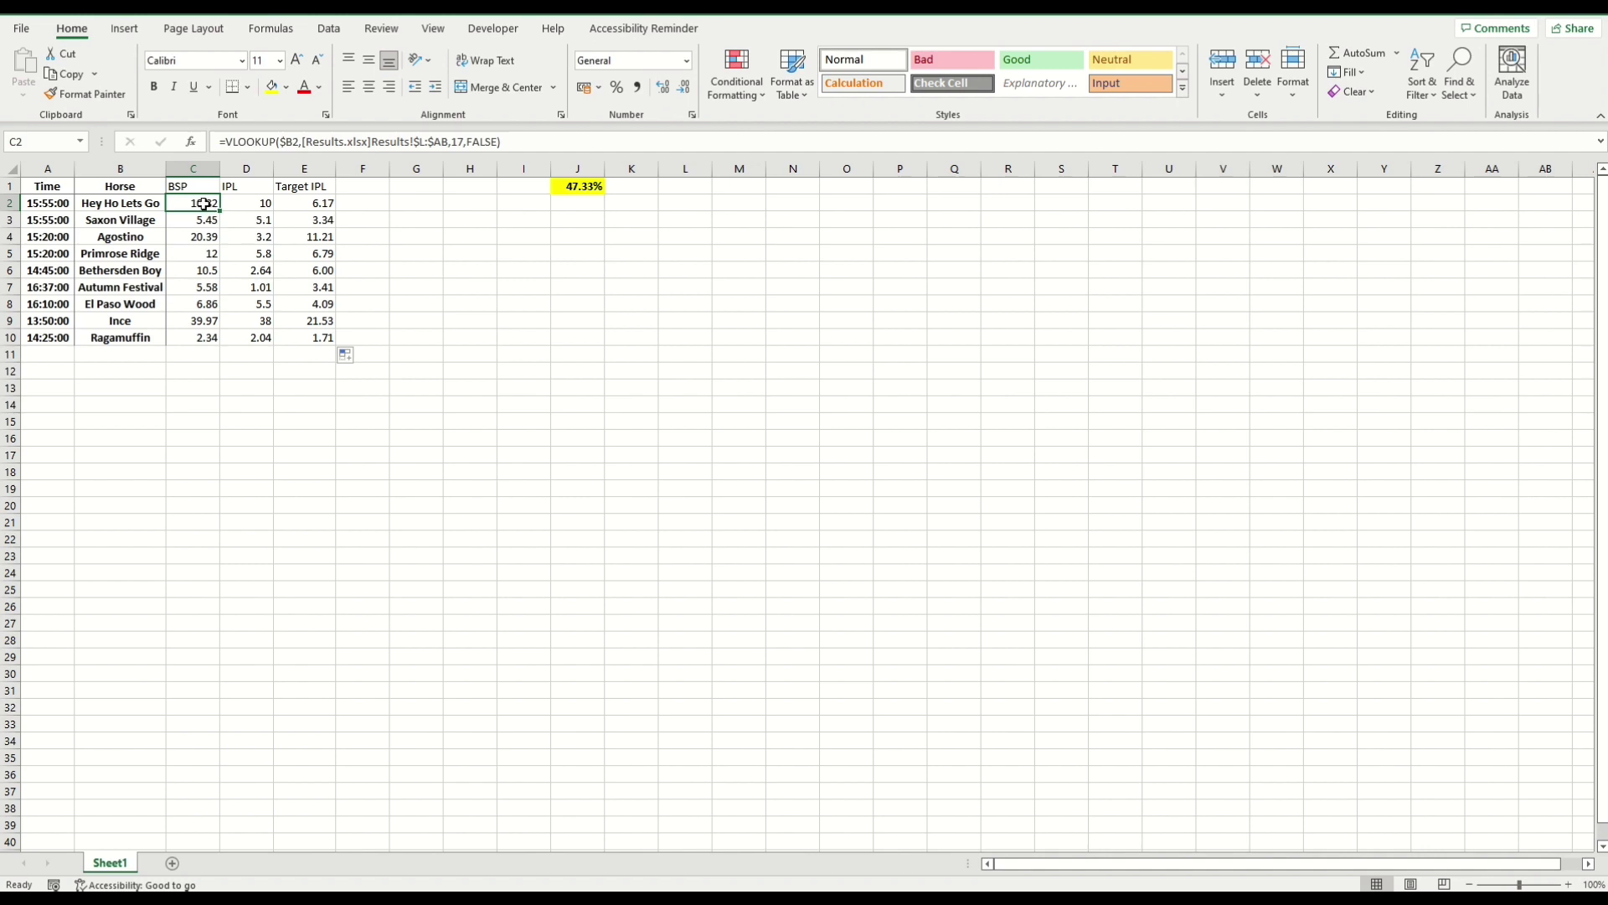
{"action": "left_click", "coordinate": [325, 204]}
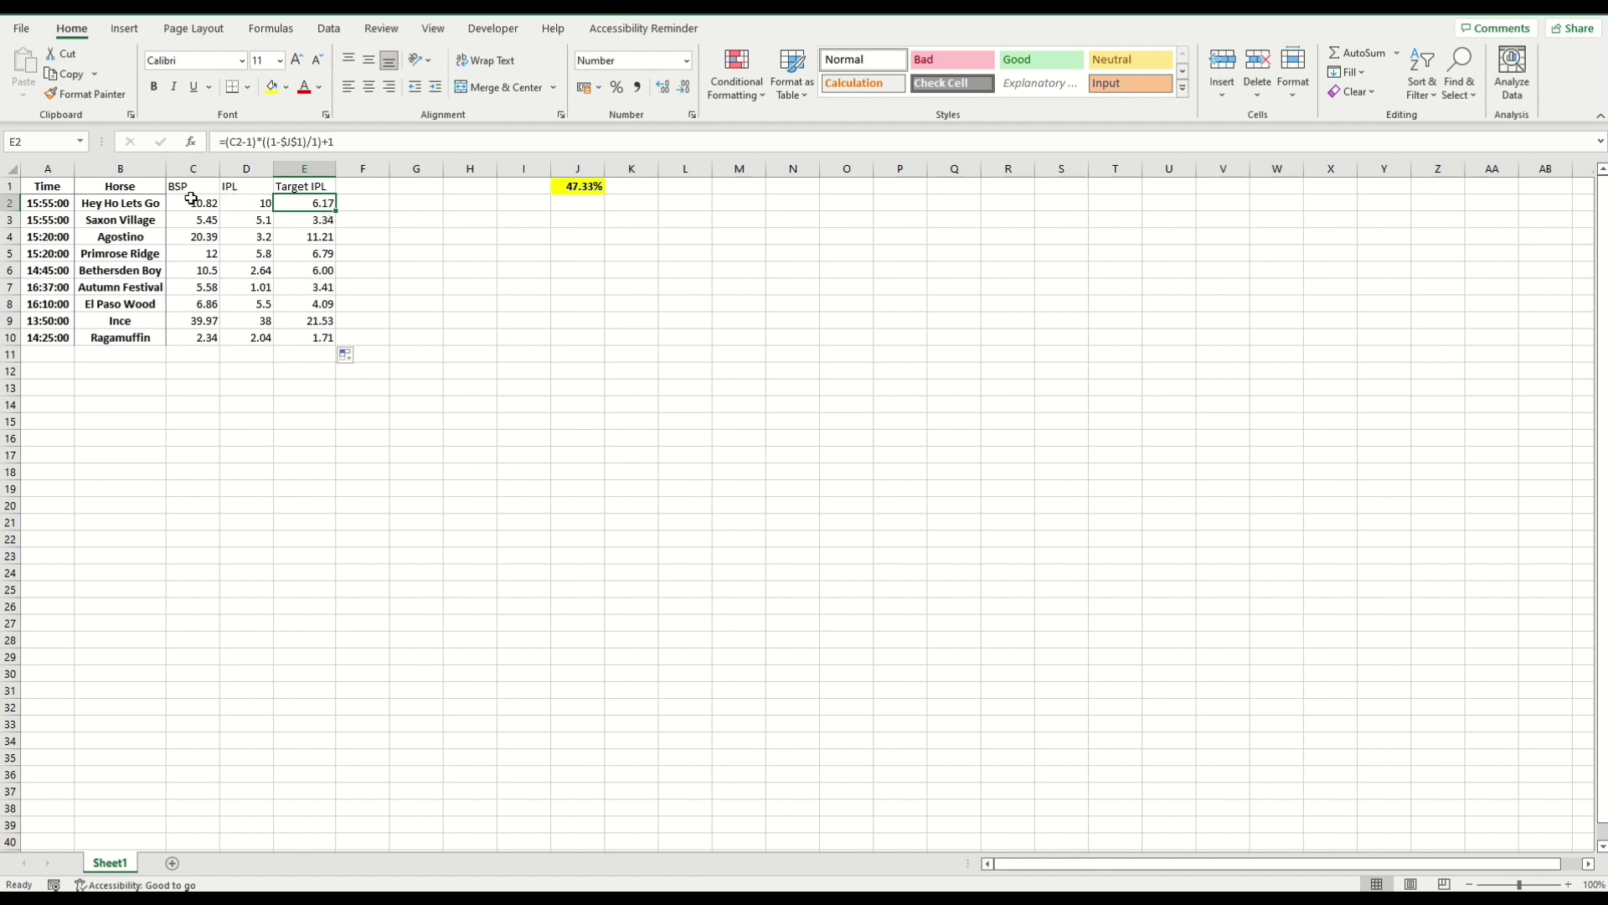
Add the column heading W/L in F1.
{"action": "left_click", "coordinate": [368, 191]}
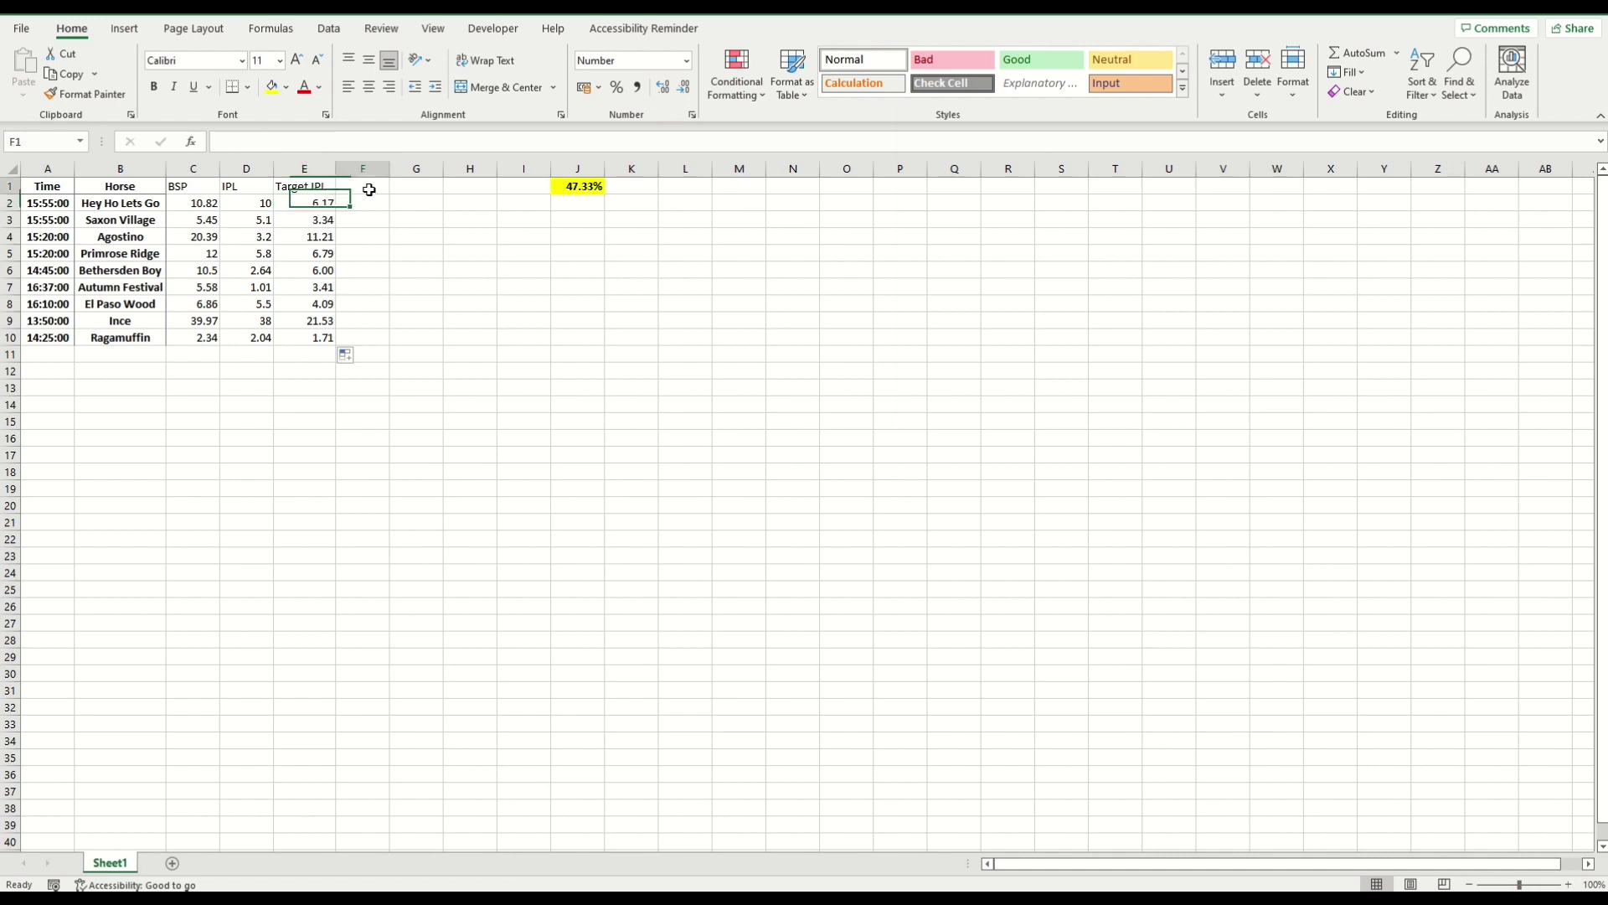
{"action": "type", "text": "W/L"}
{"action": "key", "text": "Return"}
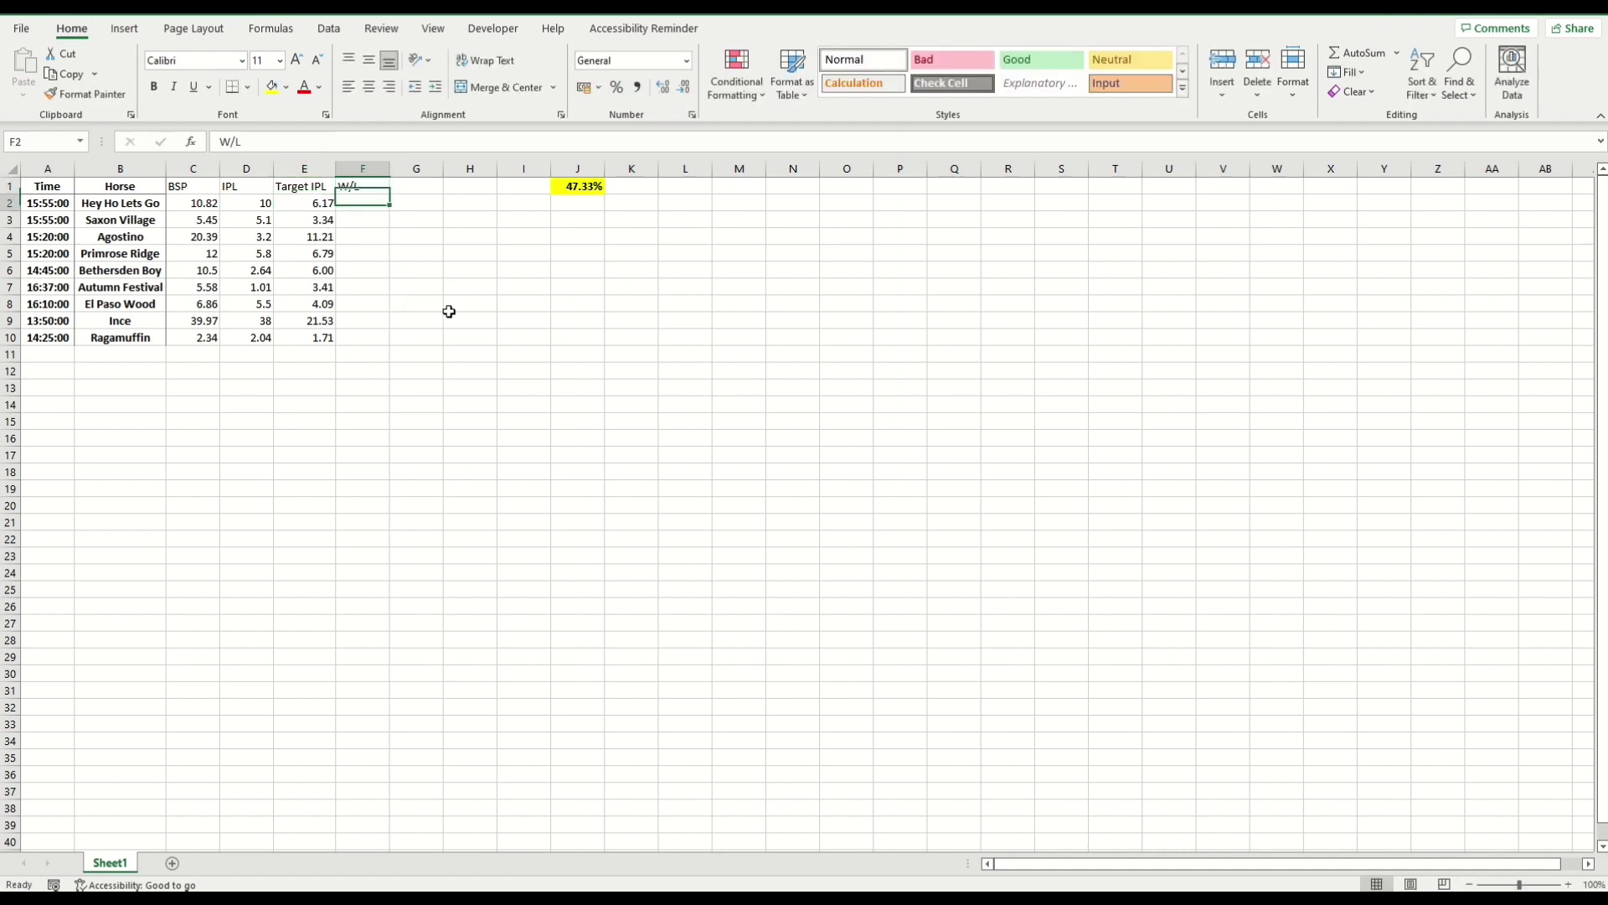
Insert an IF function in F2 that returns 1 when D2<=E2 and 0 otherwise, and fill it down to row 10.
{"action": "left_click", "coordinate": [193, 141]}
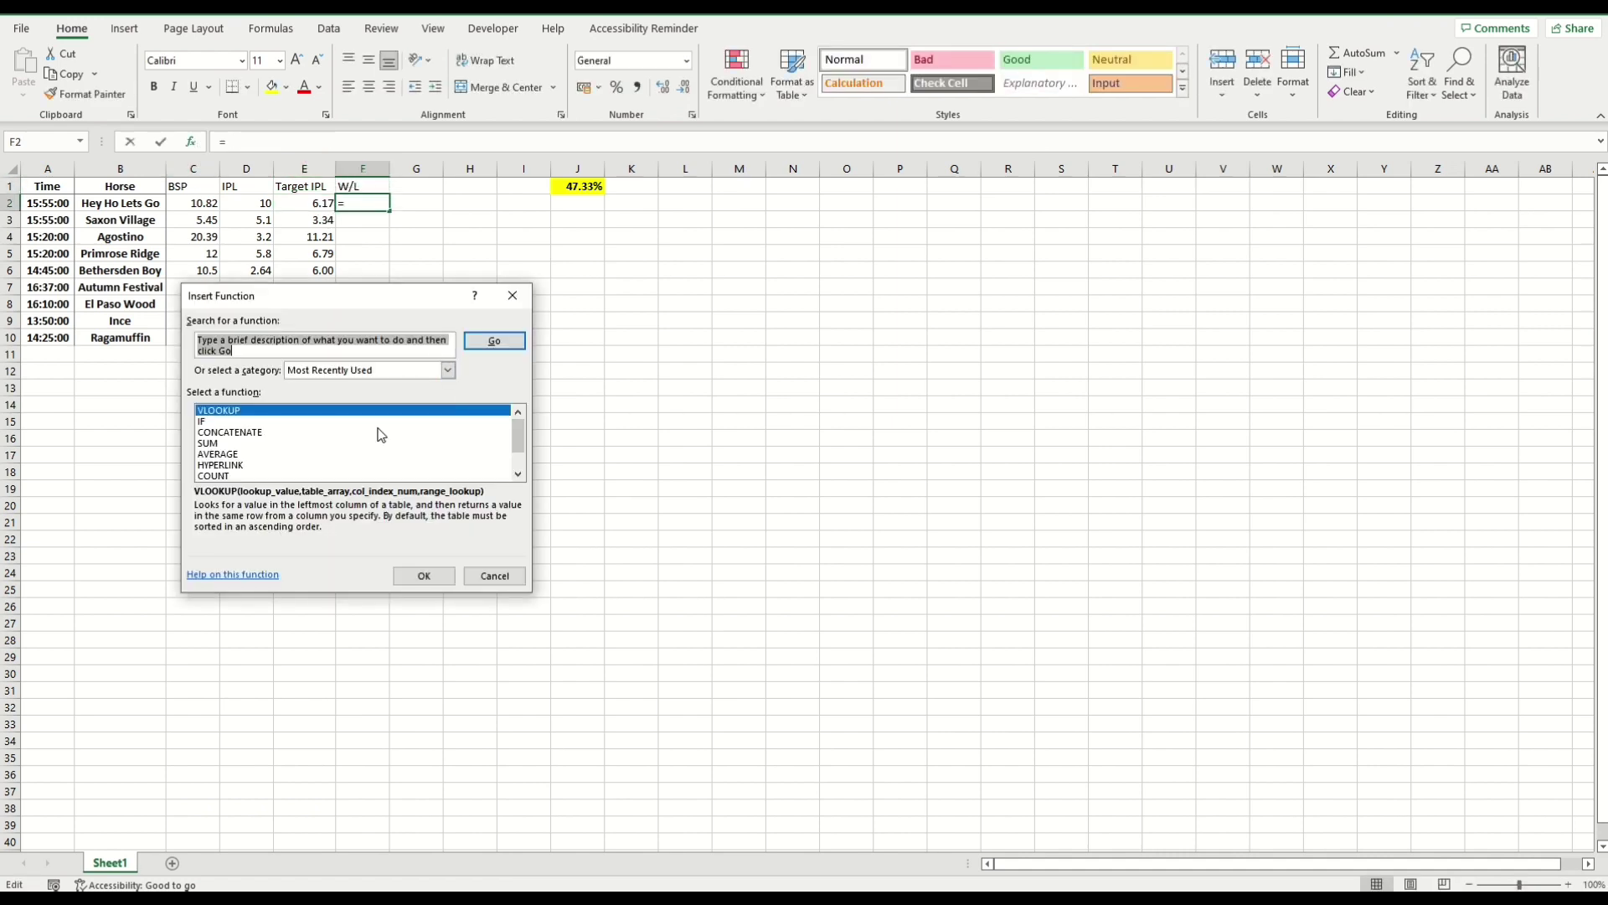
{"action": "left_click", "coordinate": [279, 421]}
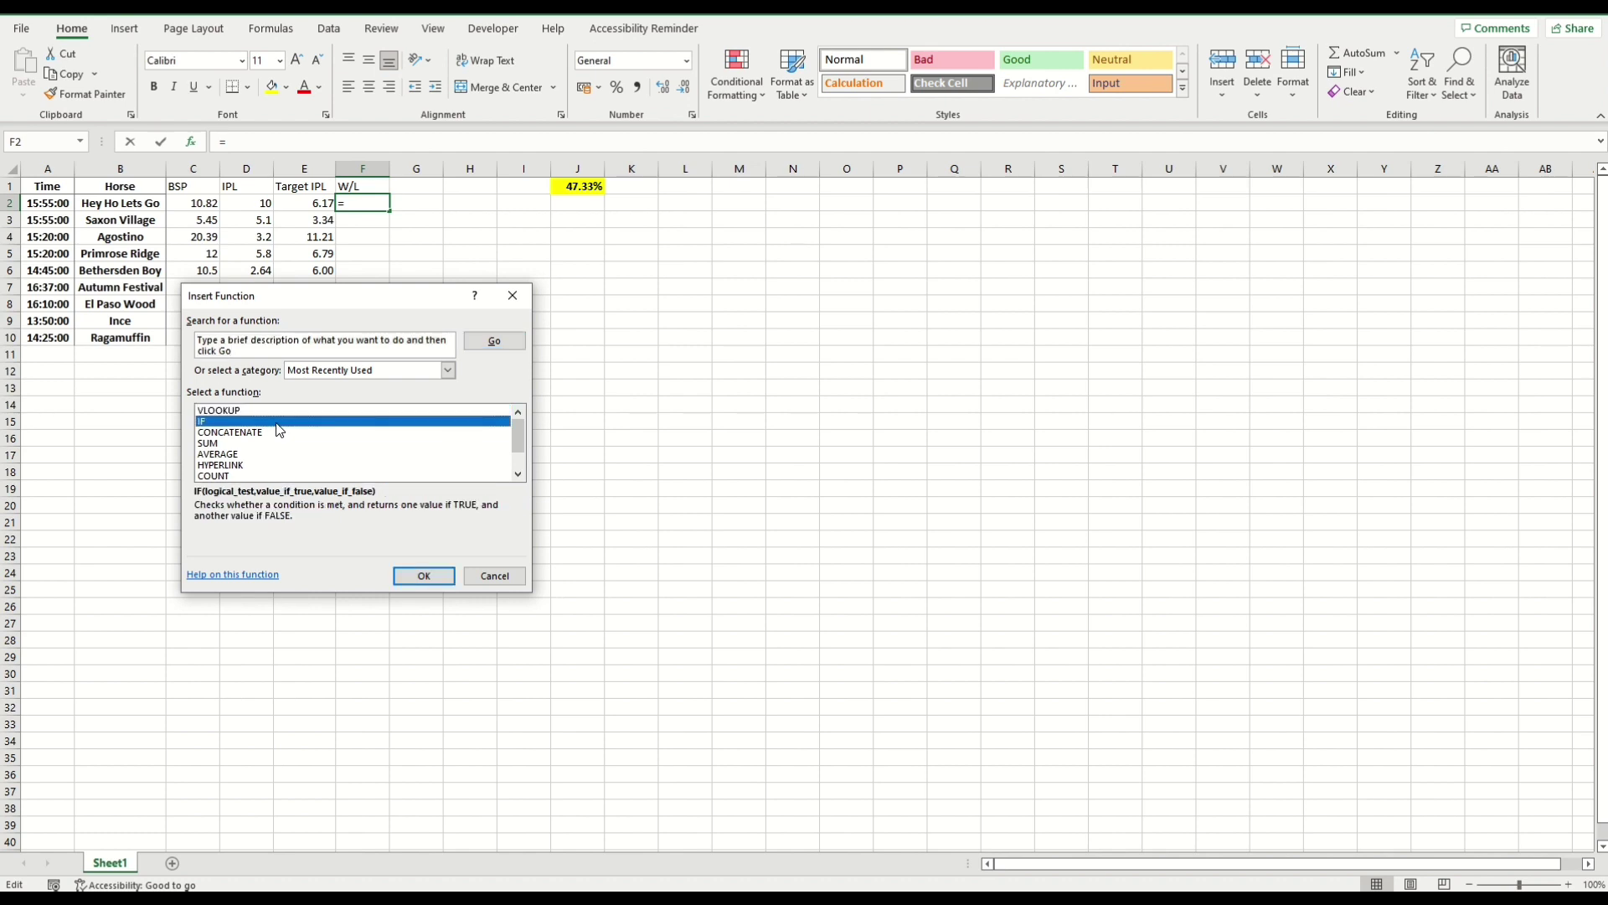
{"action": "left_click", "coordinate": [424, 575]}
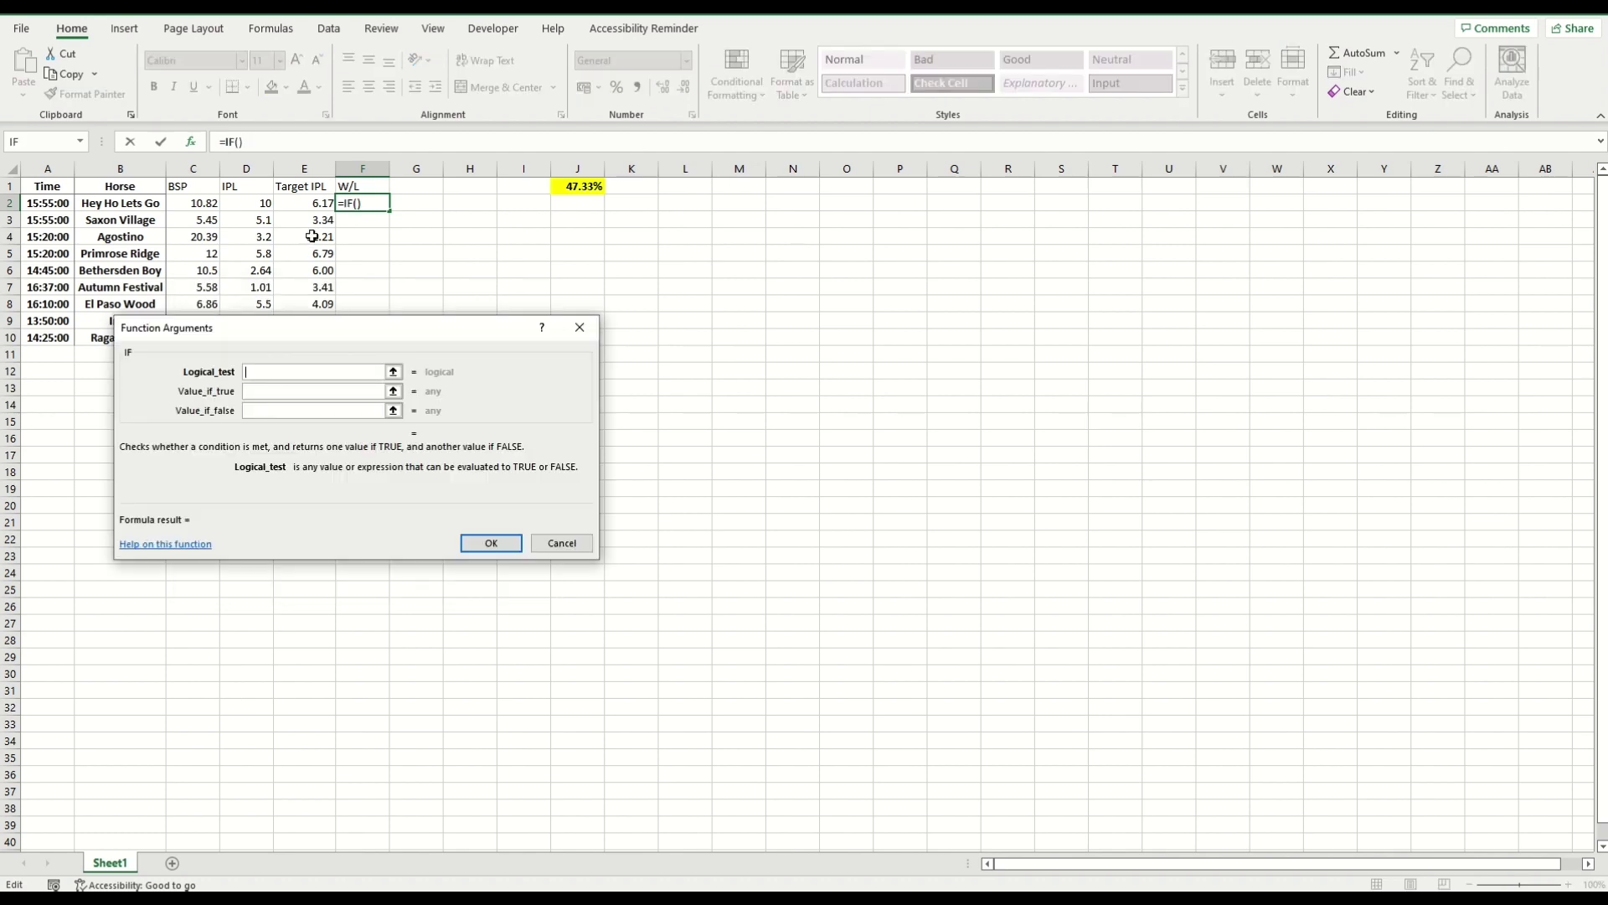
{"action": "left_click", "coordinate": [256, 210]}
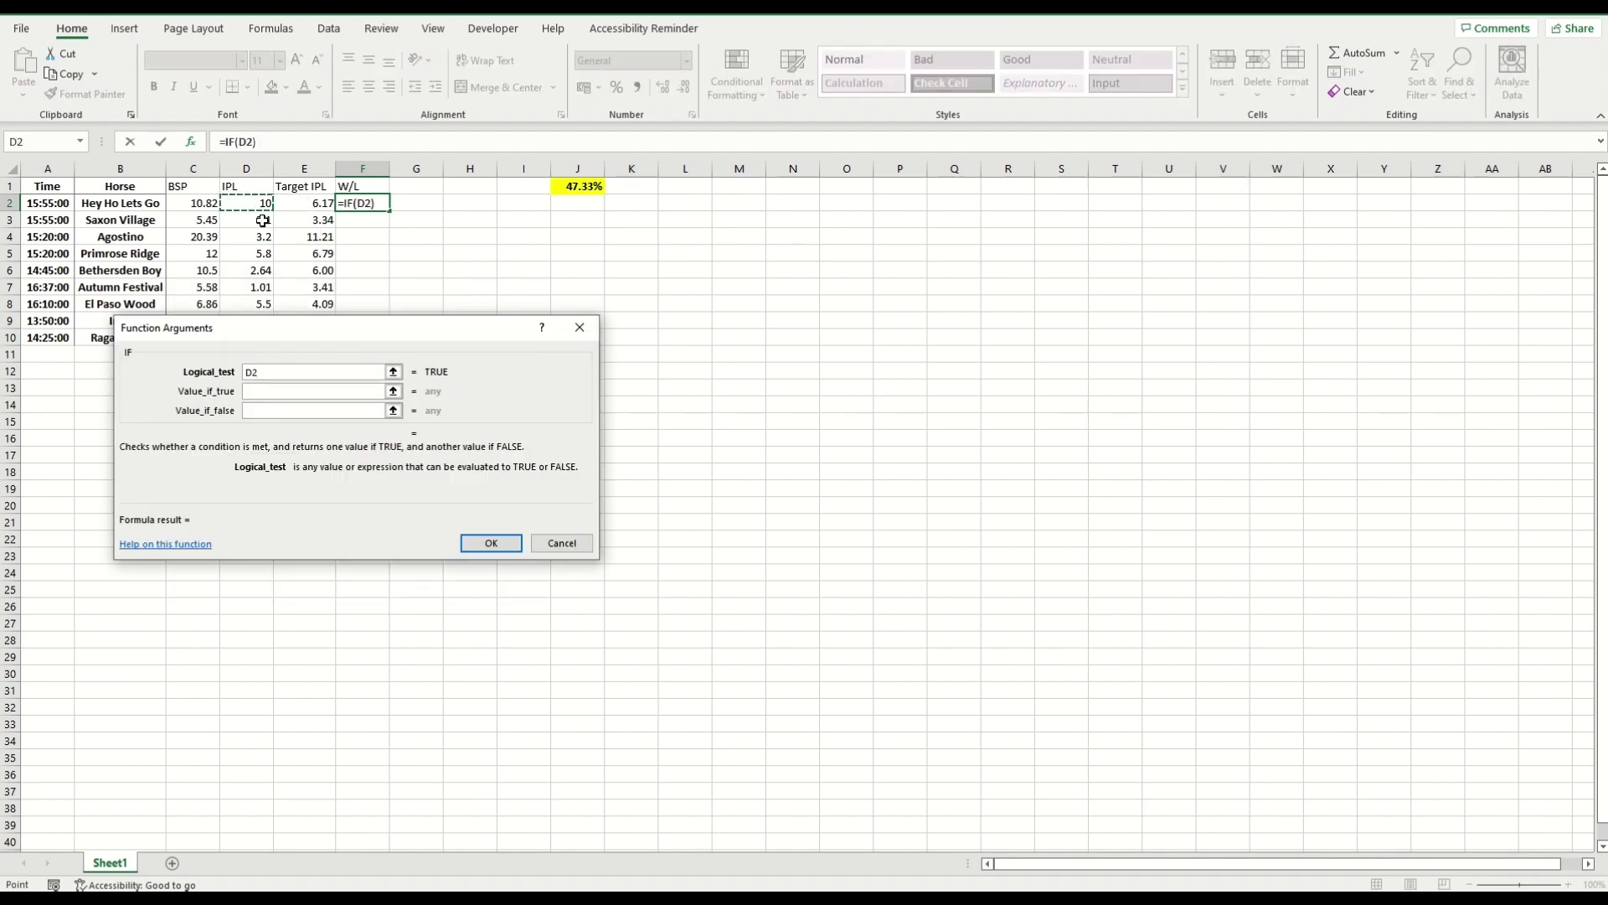
{"action": "type", "text": "<="}
{"action": "left_click", "coordinate": [324, 207]}
{"action": "key", "text": "Tab"}
{"action": "type", "text": "1"}
{"action": "key", "text": "Tab"}
{"action": "type", "text": "0"}
{"action": "key", "text": "Return"}
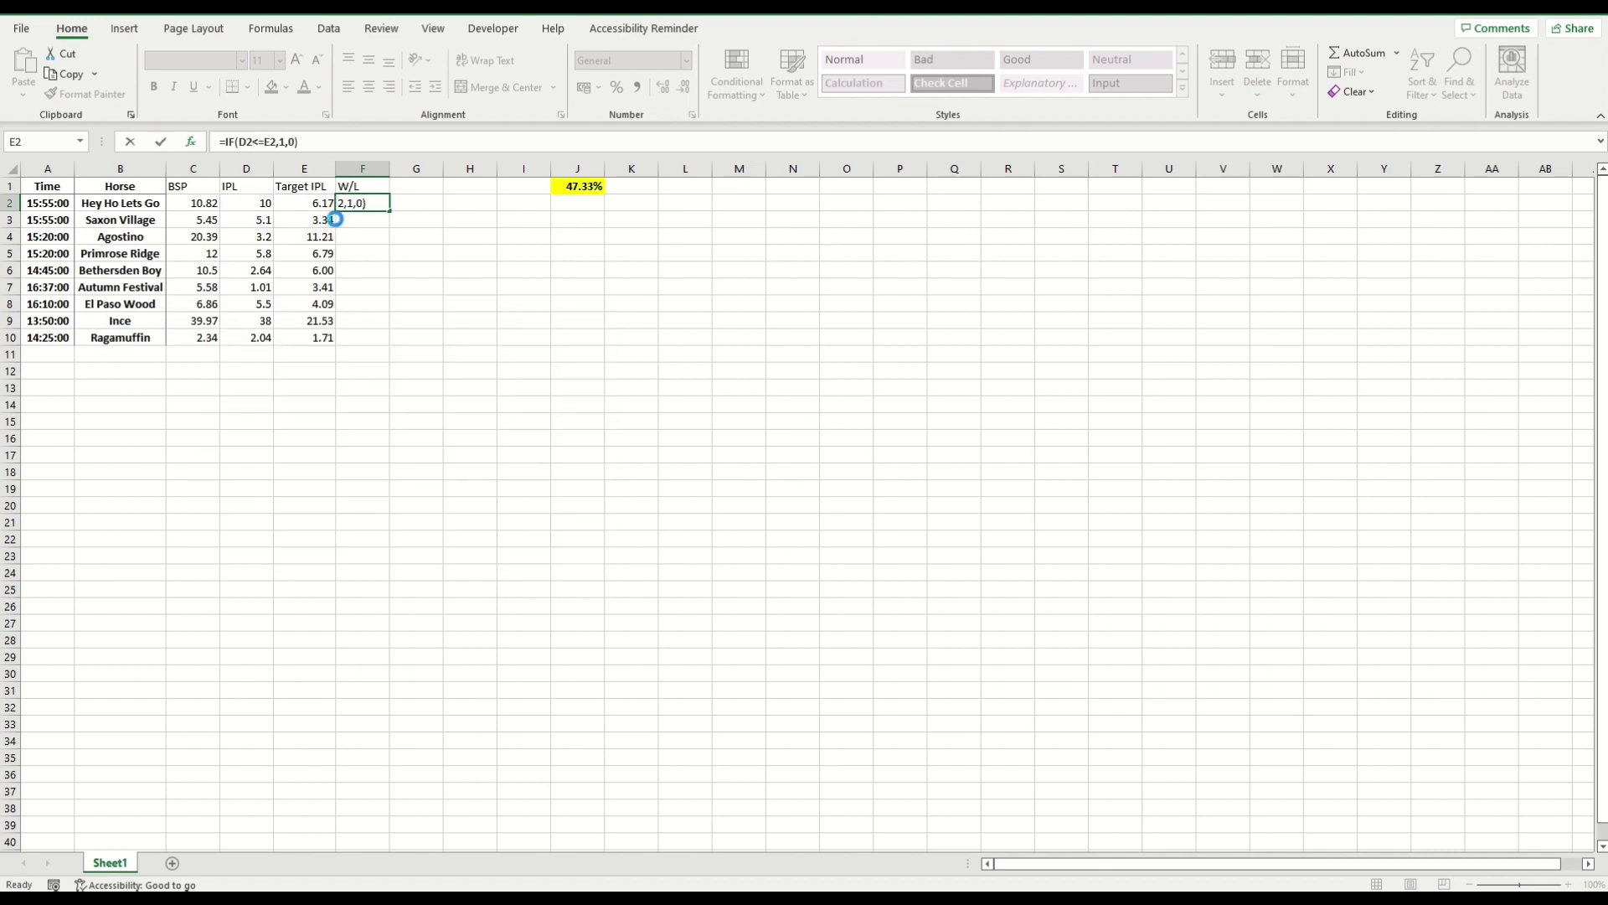
{"action": "double_click", "coordinate": [391, 215]}
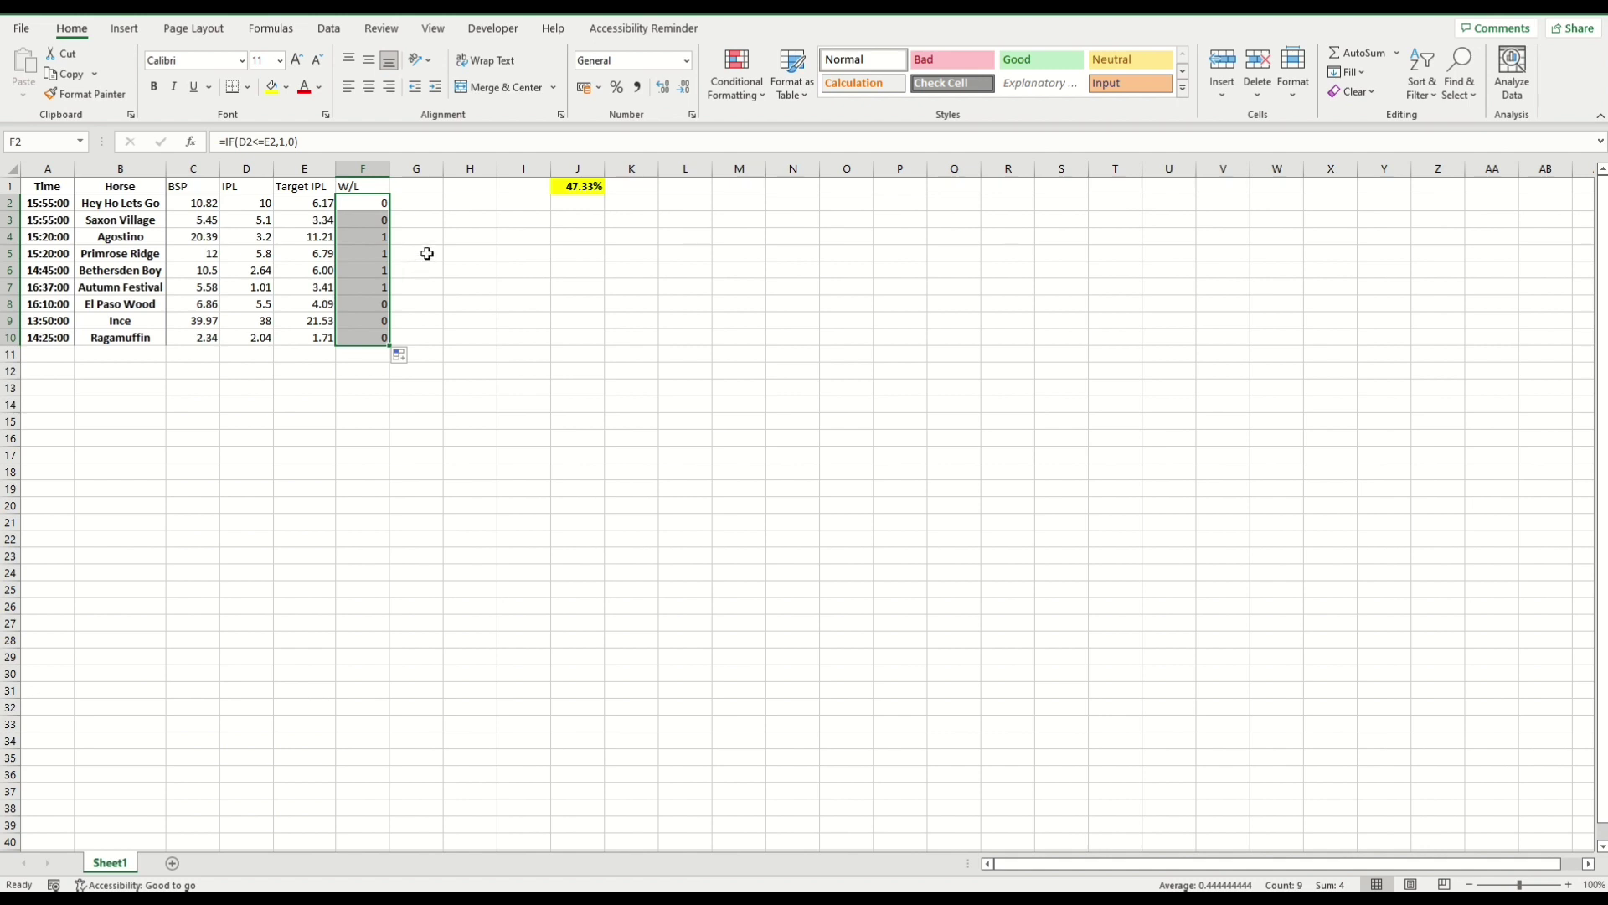
Add the column heading Profit / Loss in G1.
{"action": "left_click", "coordinate": [420, 188]}
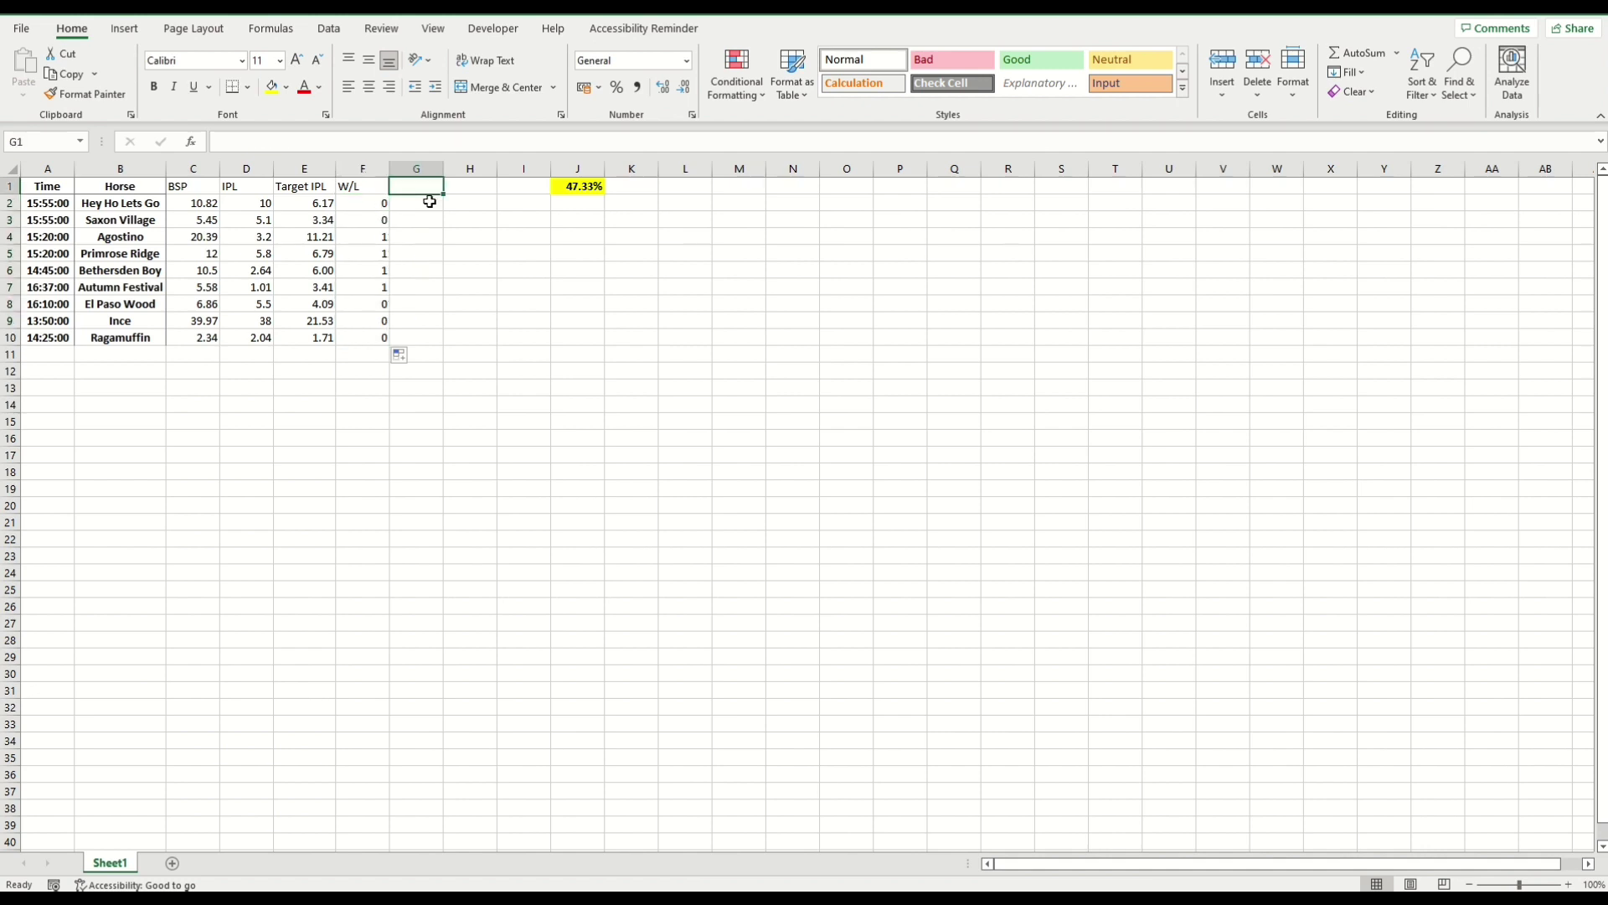
{"action": "type", "text": "Prof"}
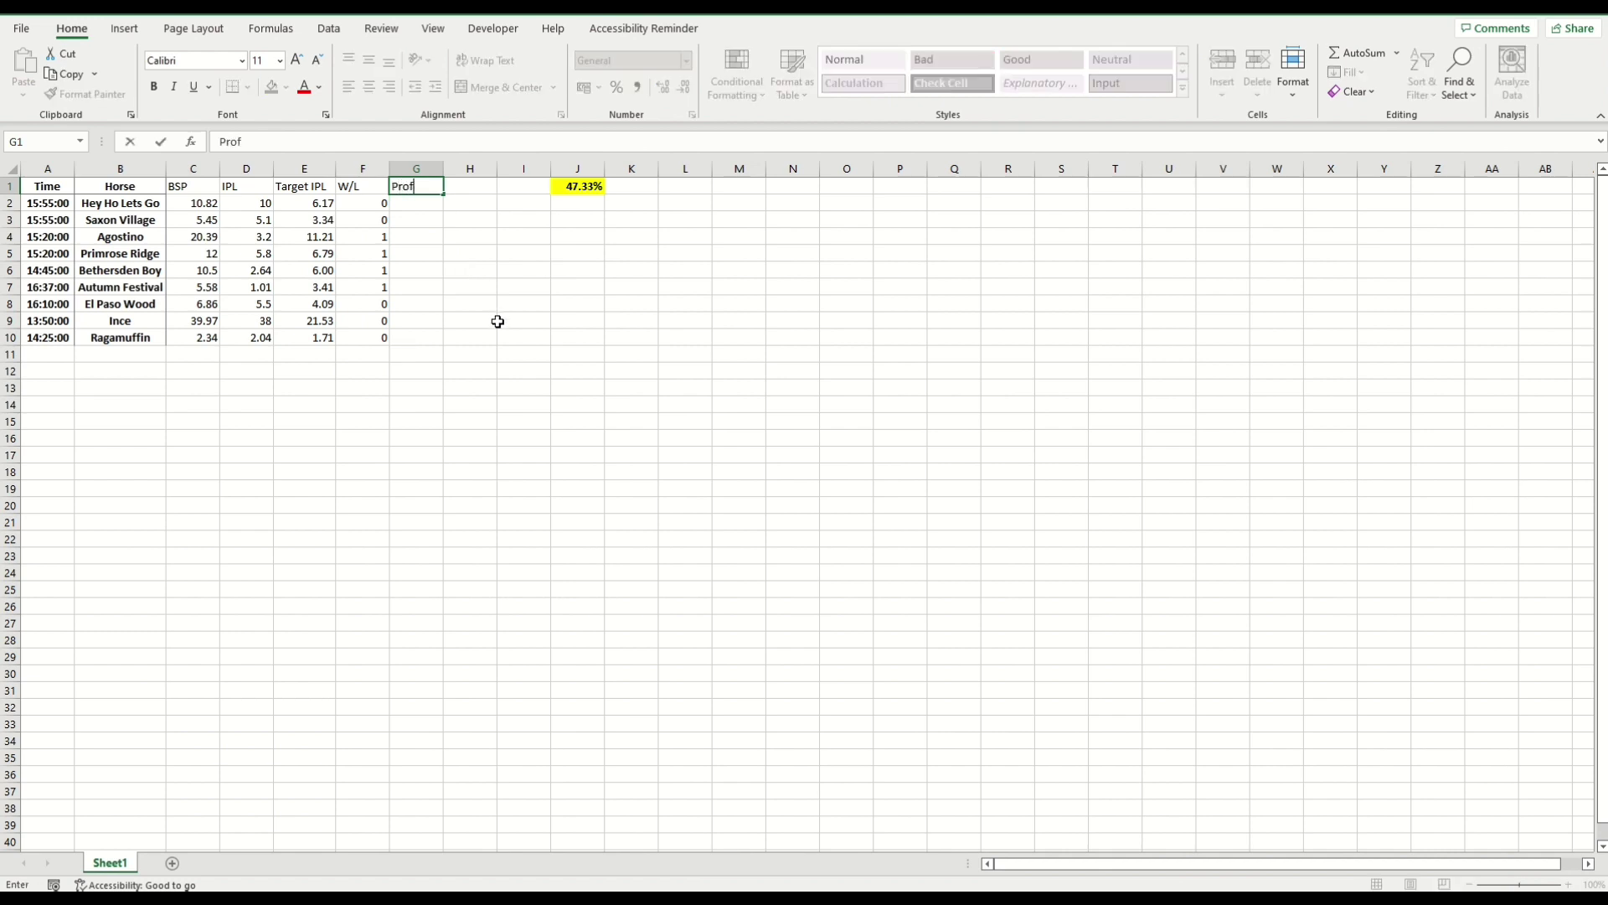
{"action": "type", "text": "it / Loss"}
{"action": "left_click", "coordinate": [531, 363]}
Format the whole Profit / Loss column G as currency in pounds with two decimal places.
{"action": "left_click", "coordinate": [414, 168]}
{"action": "right_click", "coordinate": [414, 169]}
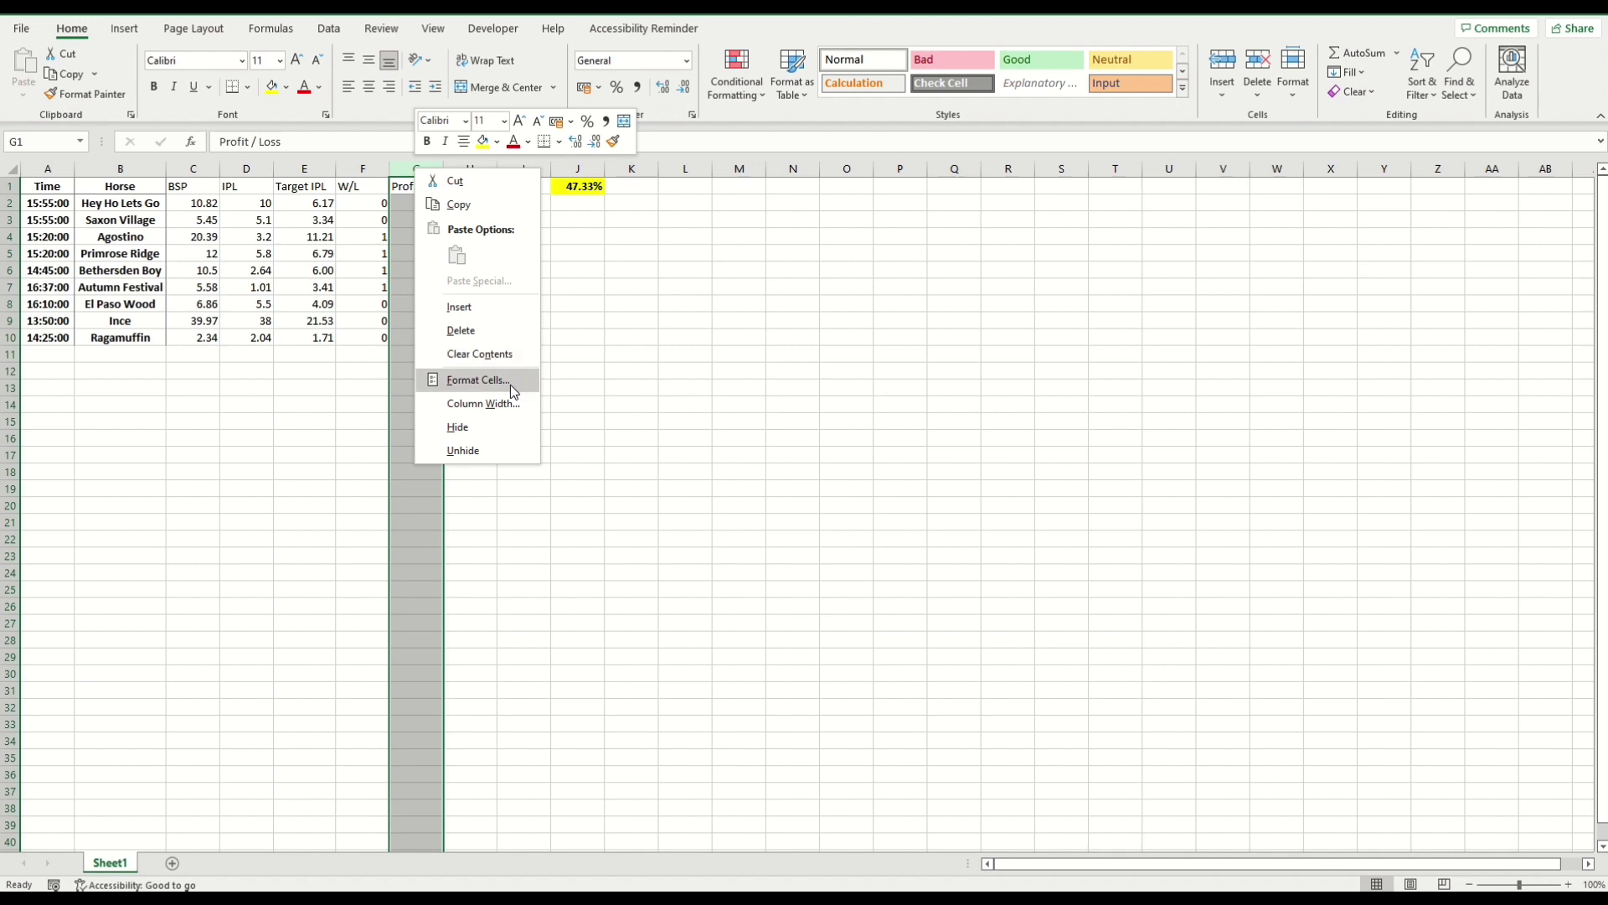
{"action": "left_click", "coordinate": [503, 379]}
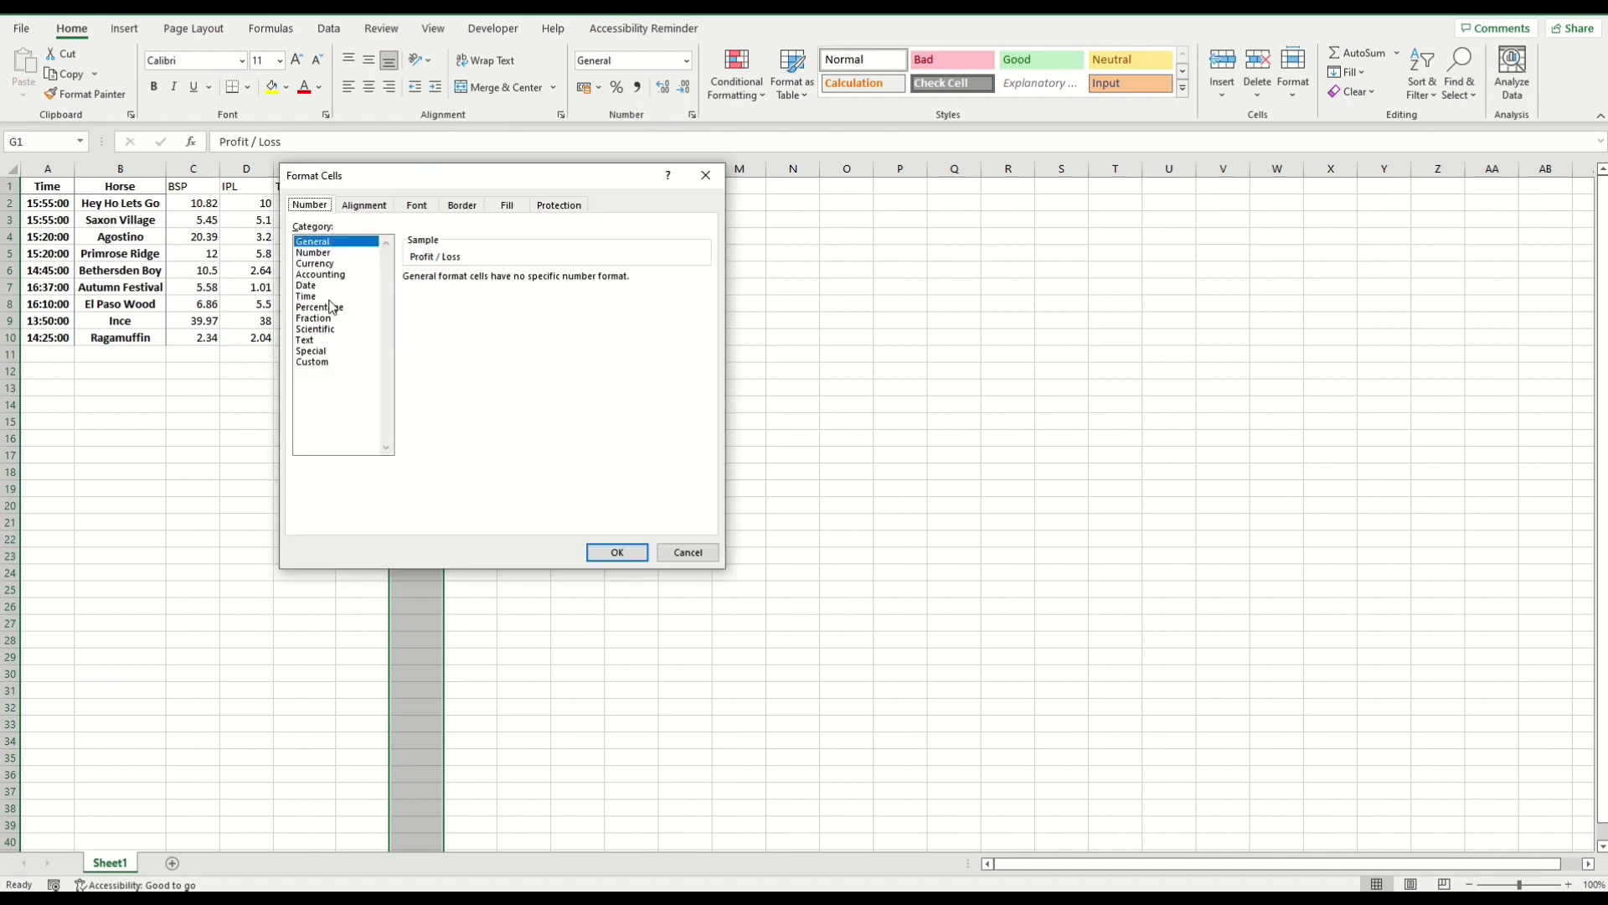
{"action": "left_click", "coordinate": [337, 264]}
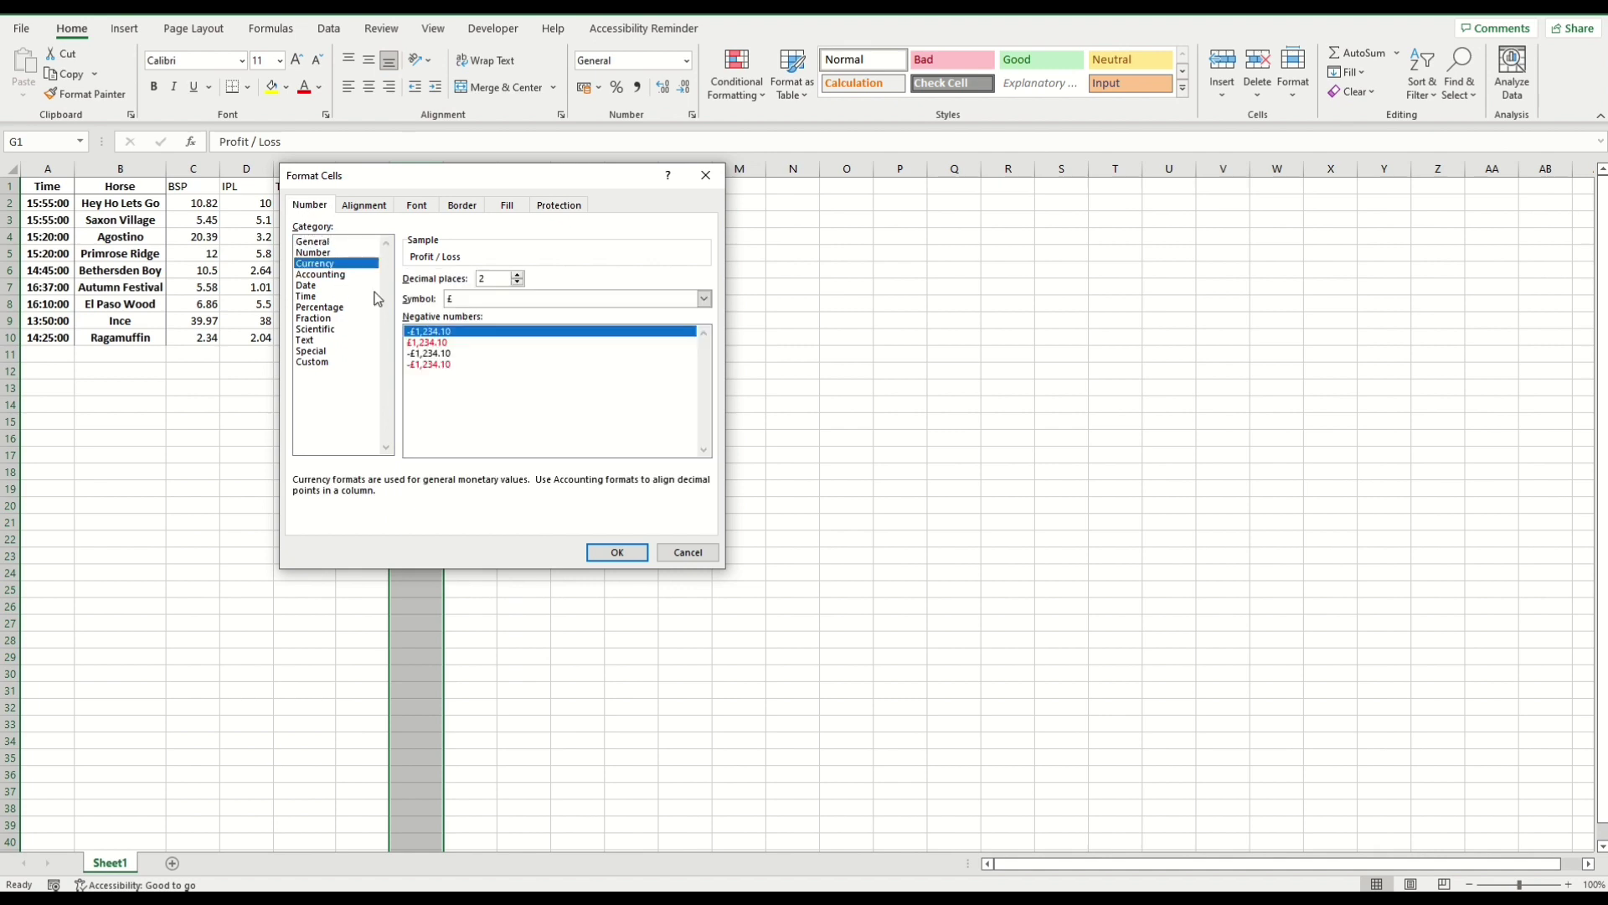
{"action": "key", "text": "Return"}
Switch to the Green Up workbook and calculate Agostino's profit with back odds 20.39, lay odds 11.21 and a stake of £10.
{"action": "left_click", "coordinate": [417, 236]}
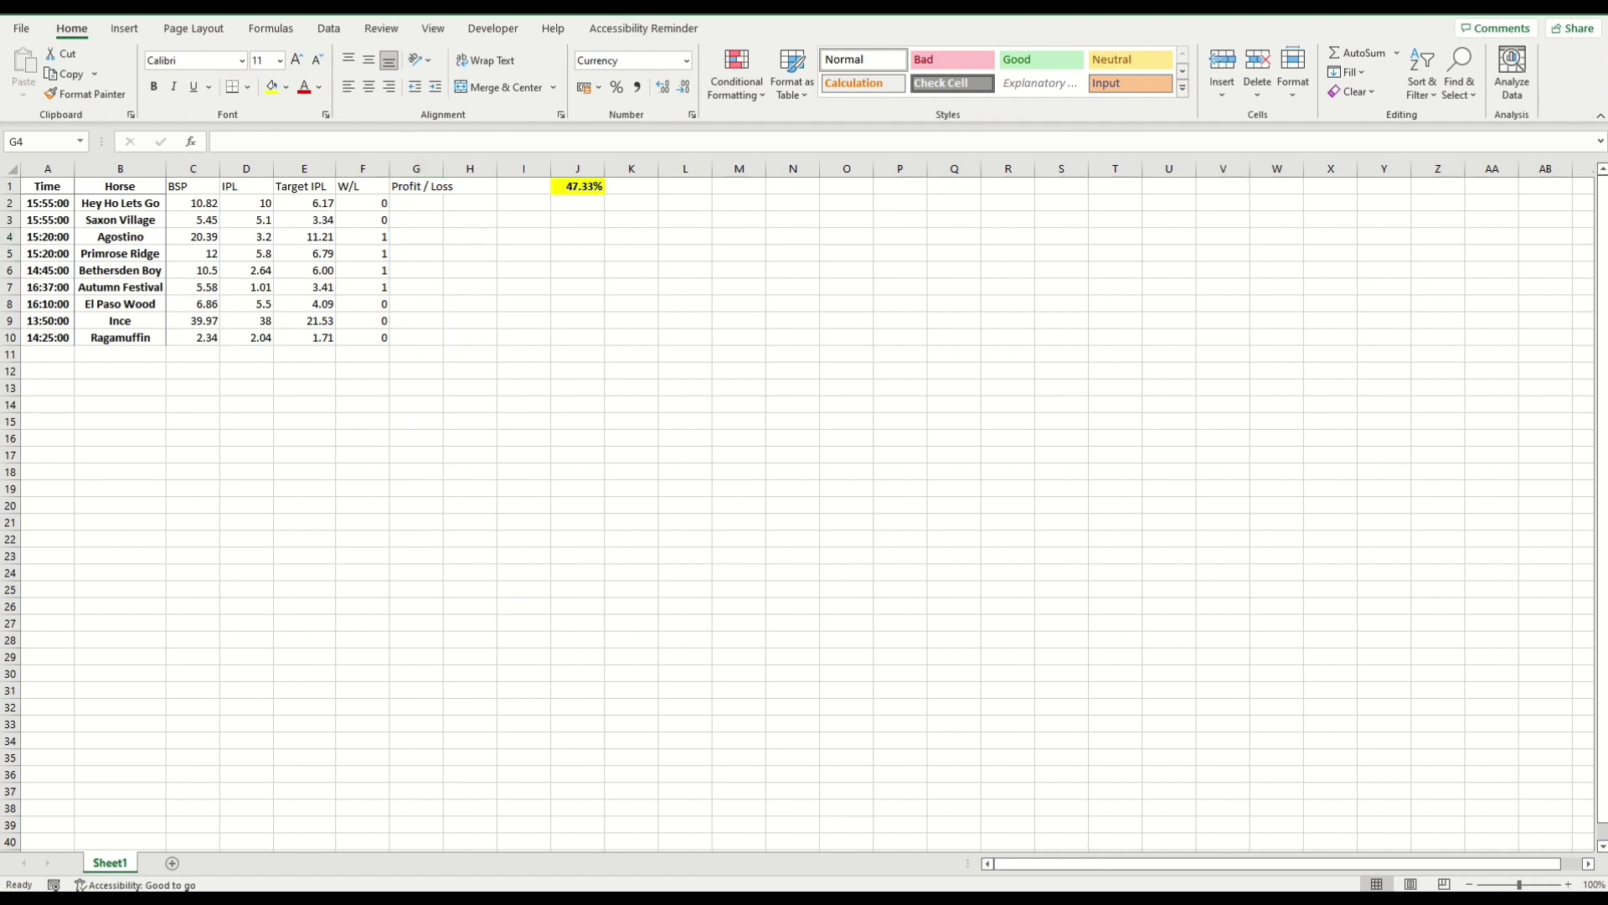
{"action": "key", "text": "alt+Tab"}
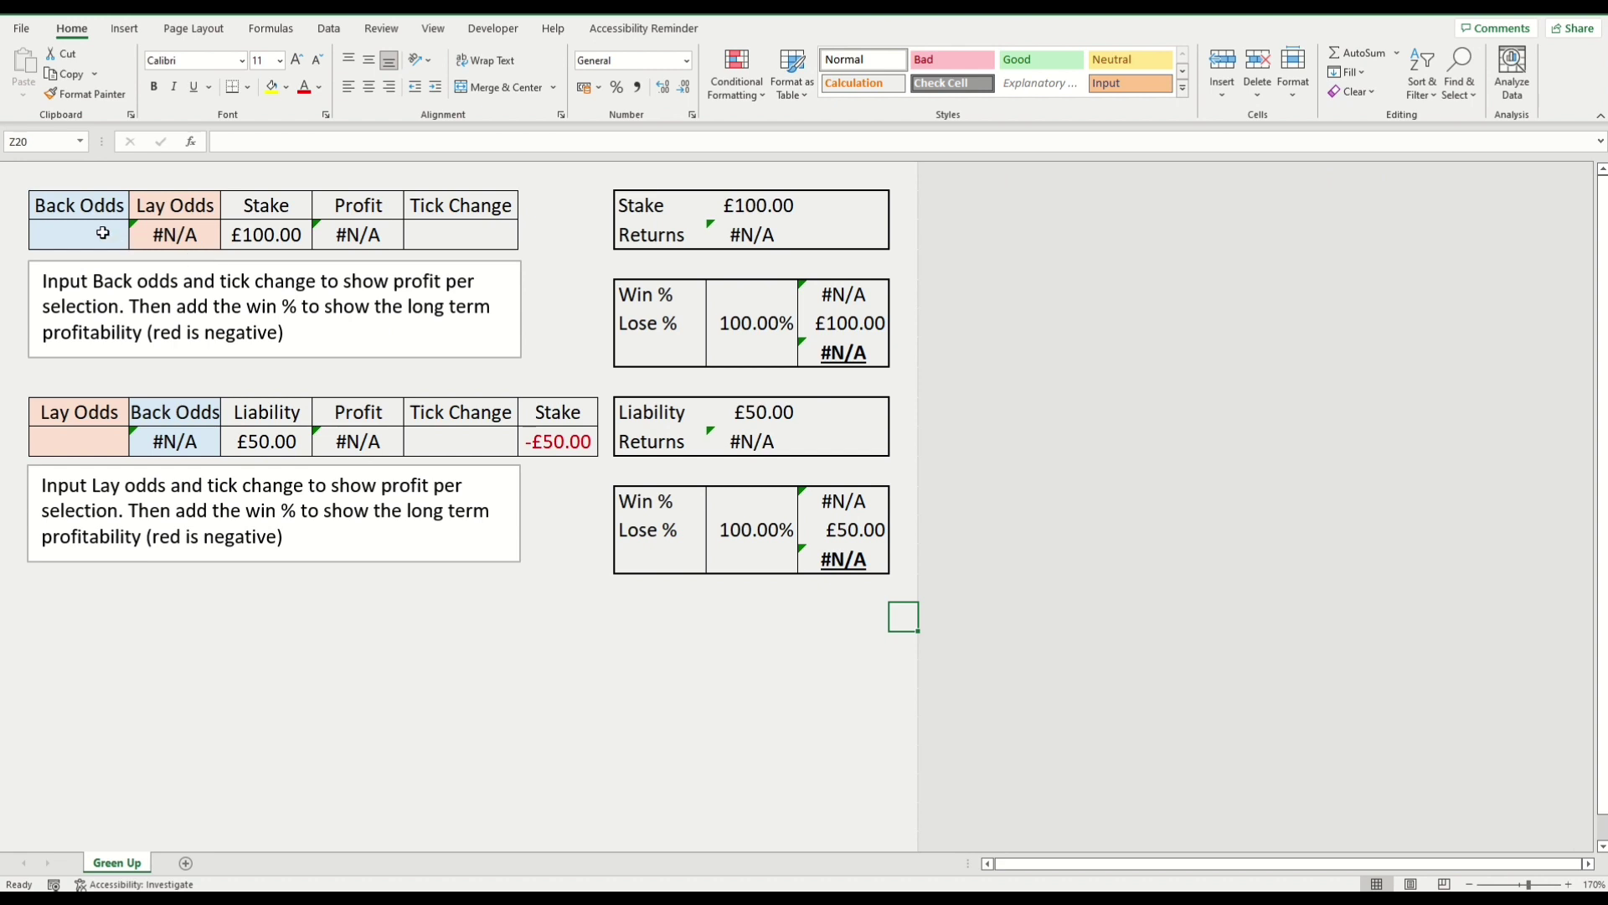
{"action": "left_click", "coordinate": [460, 235]}
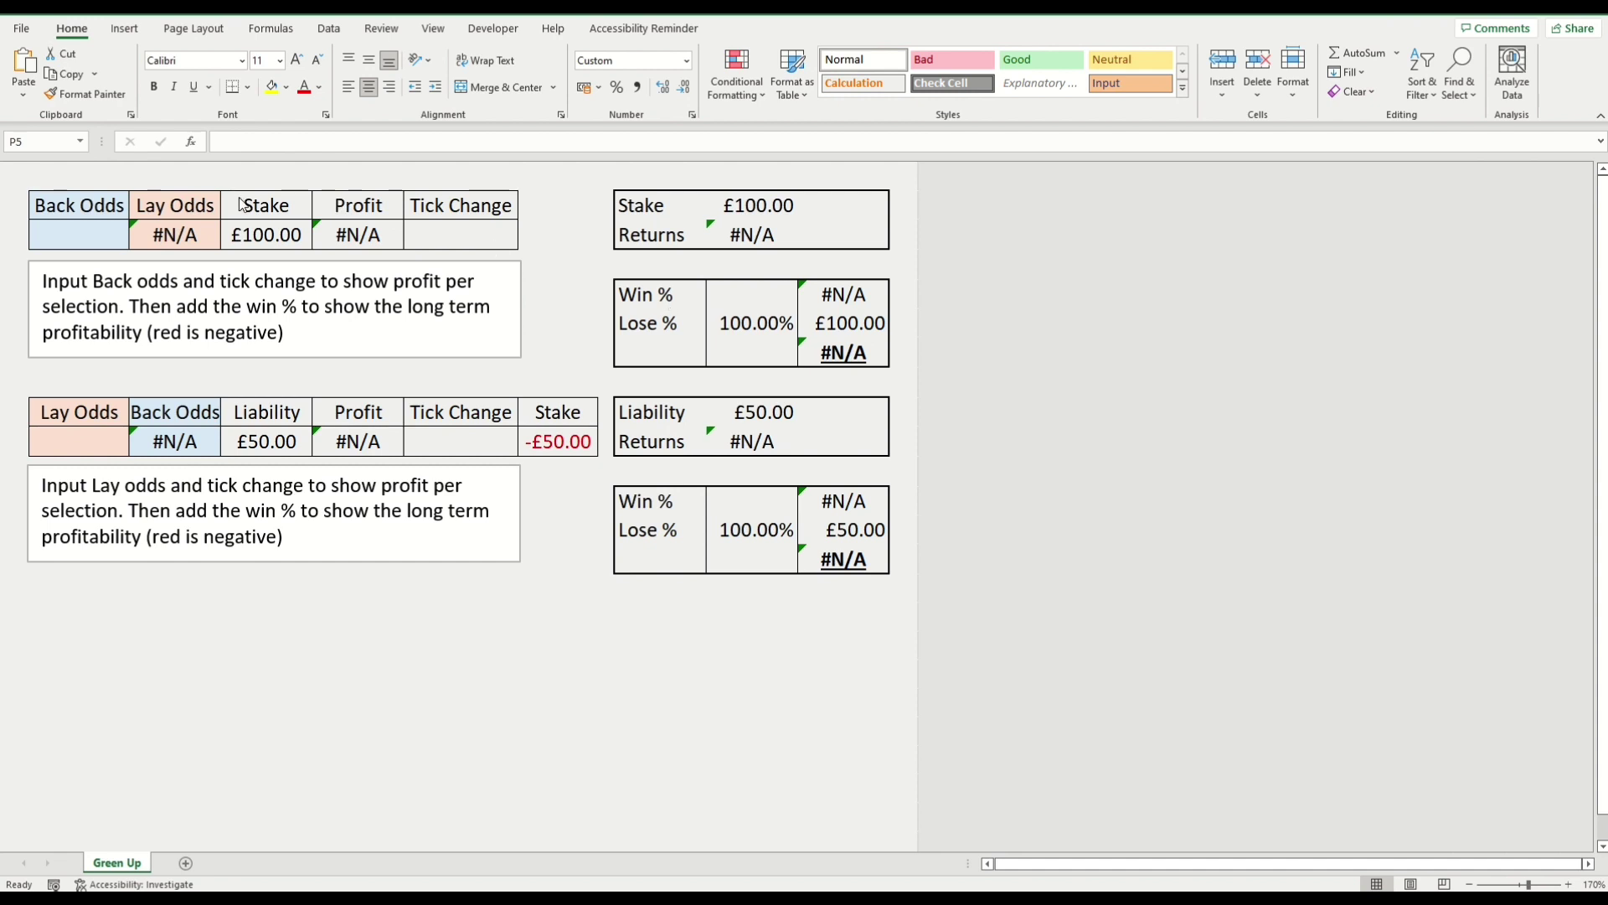
{"action": "left_click", "coordinate": [82, 235]}
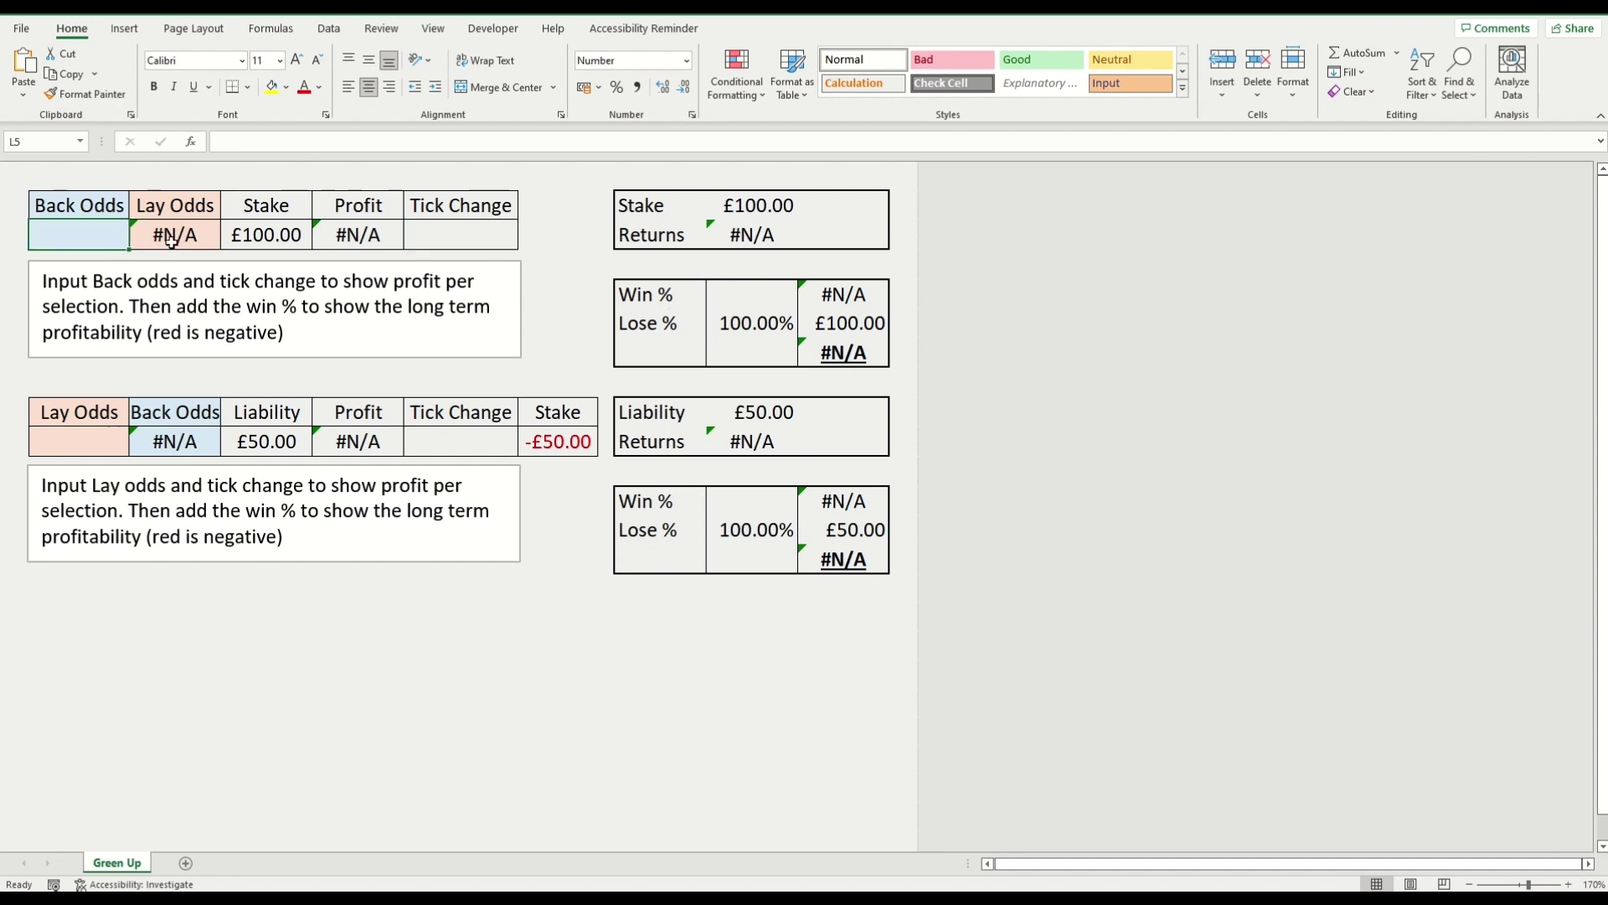
{"action": "type", "text": "20"}
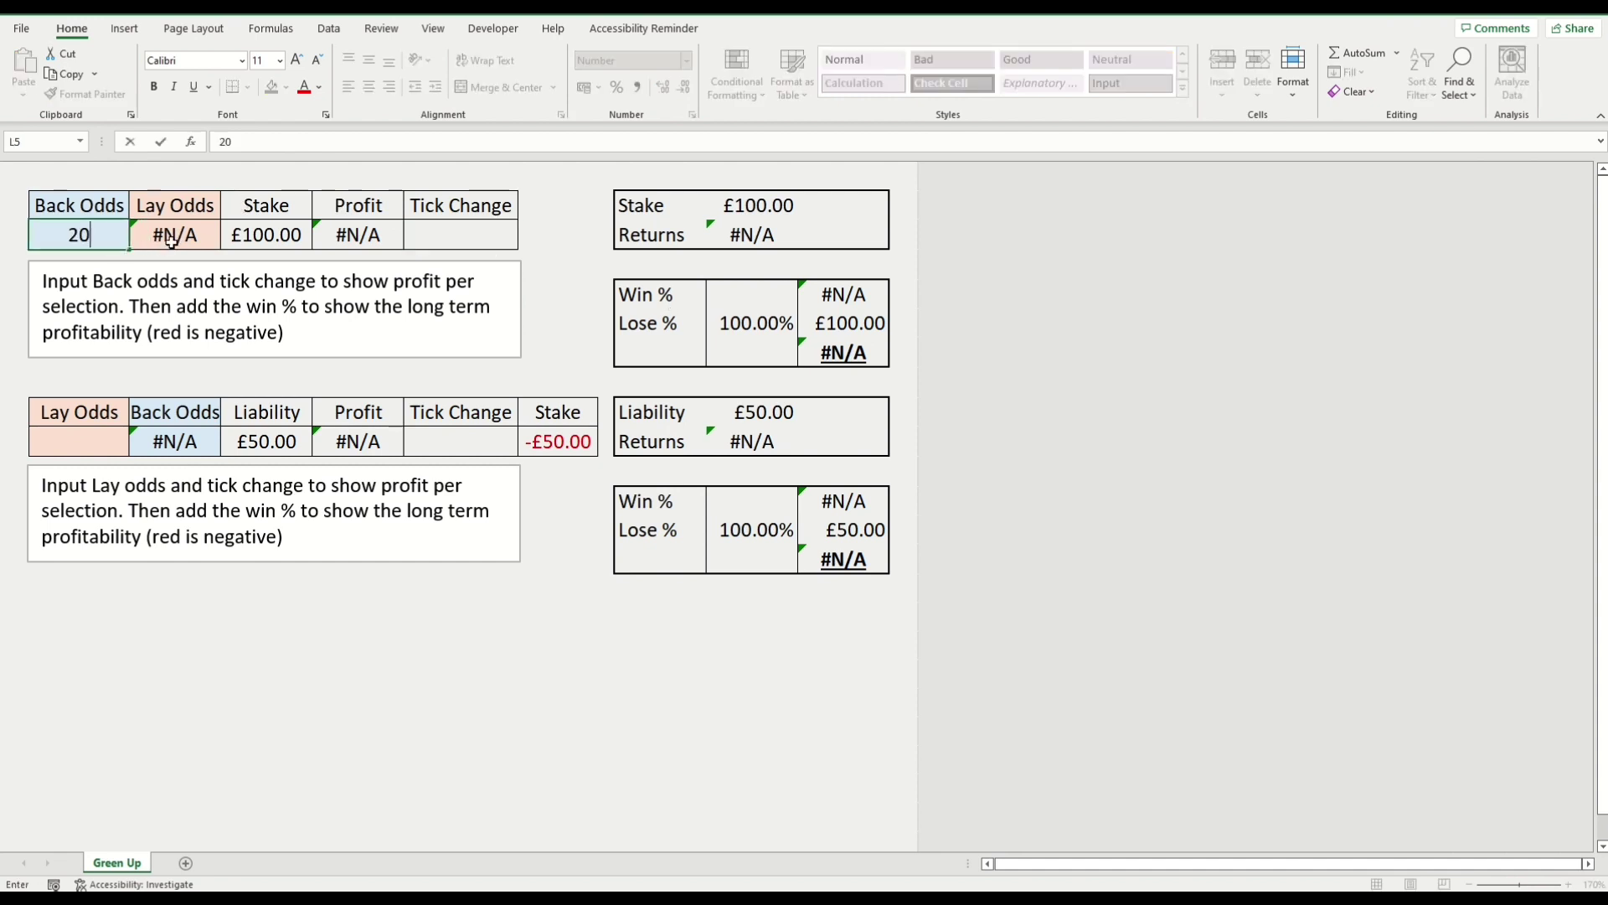
{"action": "type", "text": ".39"}
{"action": "left_click", "coordinate": [172, 241]}
{"action": "type", "text": "11.21"}
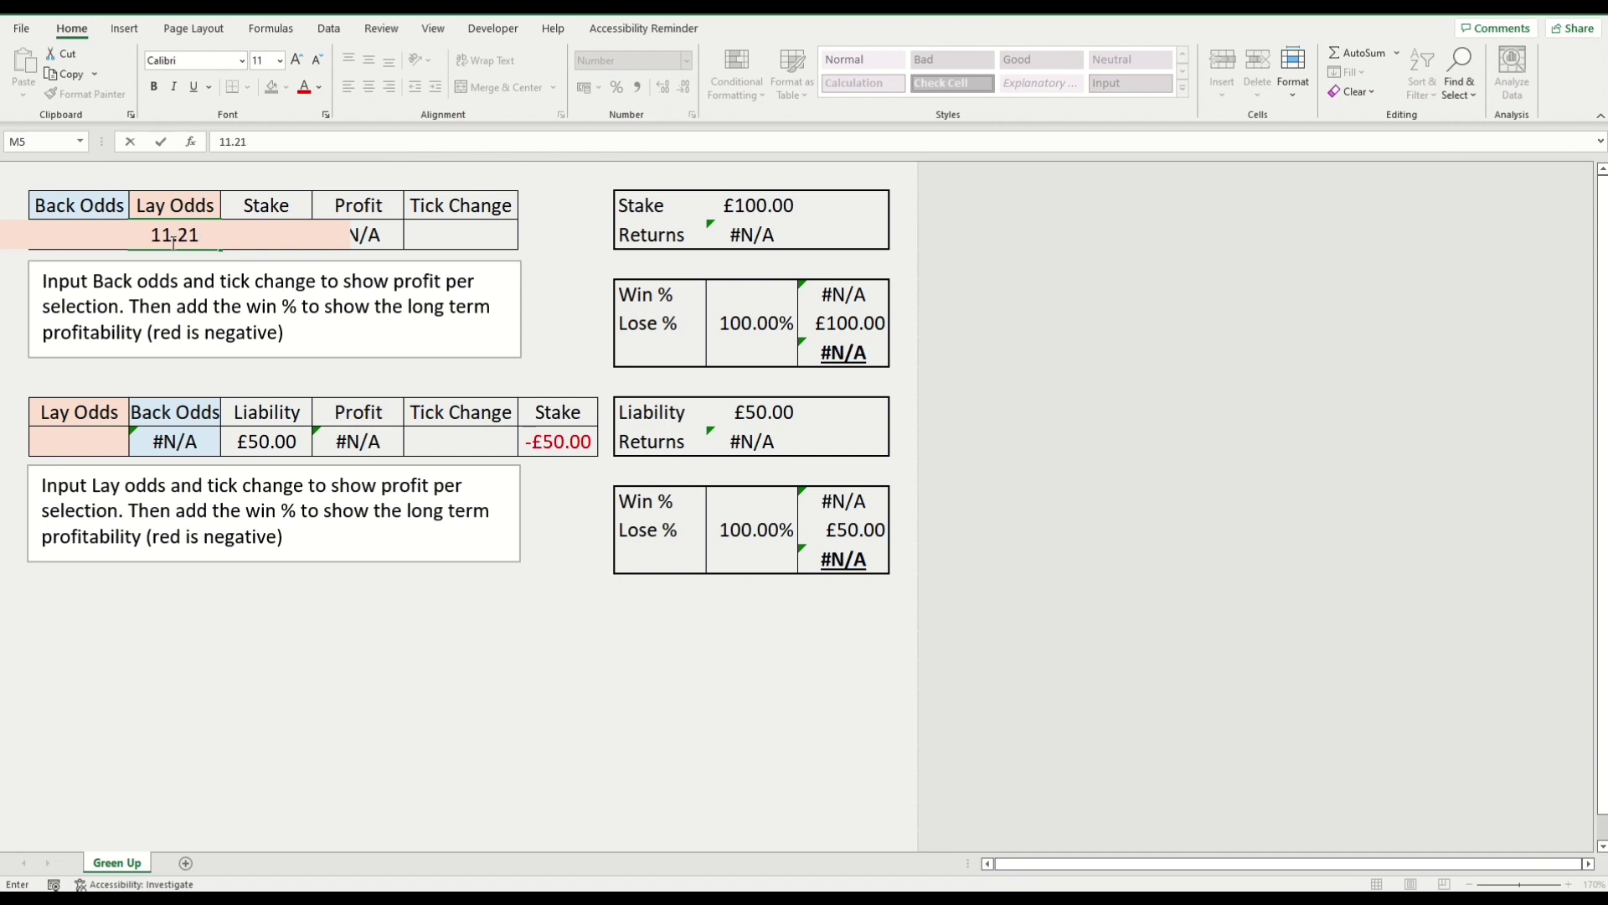
{"action": "key", "text": "Tab"}
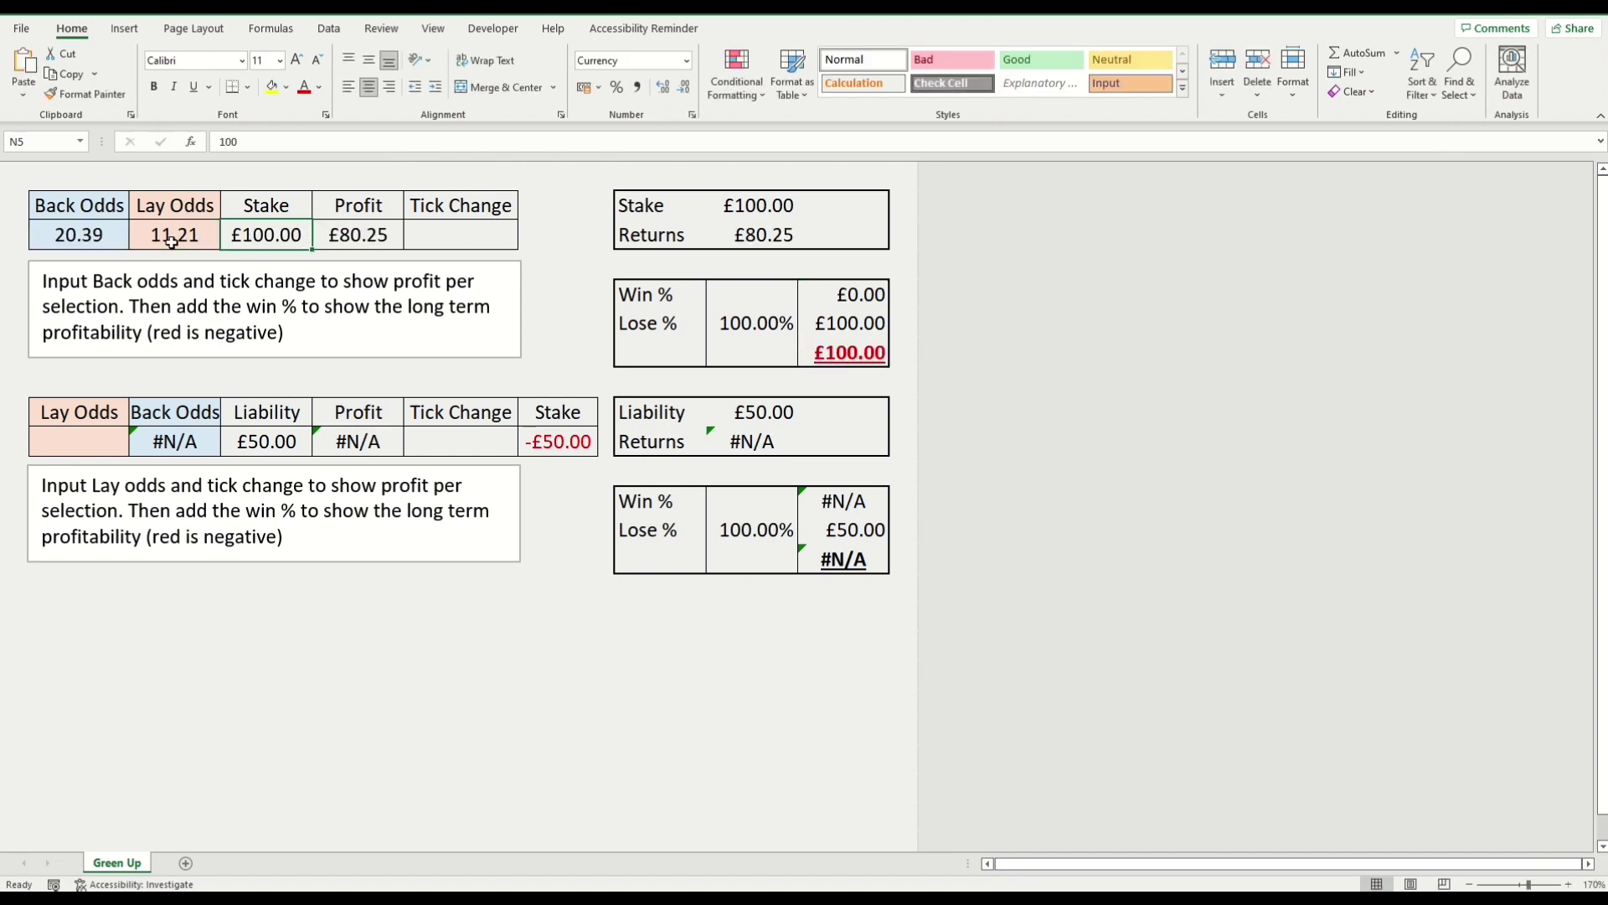
{"action": "type", "text": "10"}
{"action": "key", "text": "Tab"}
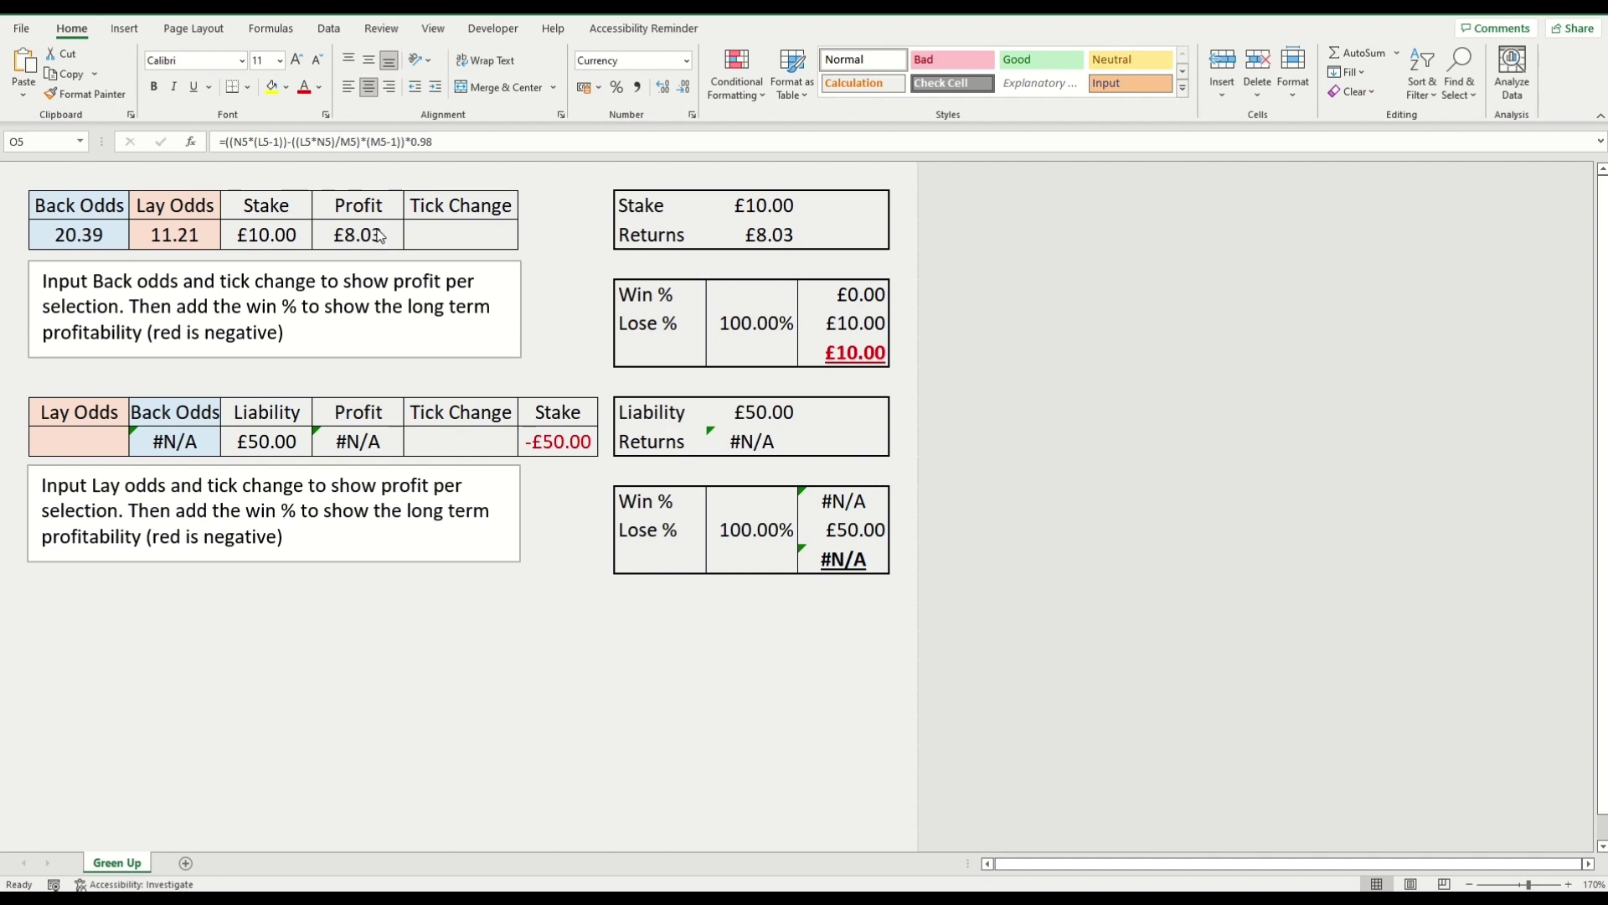
Return to the selections sheet and enter 8.02 as Agostino's Profit / Loss in G4.
{"action": "key", "text": "alt+Tab"}
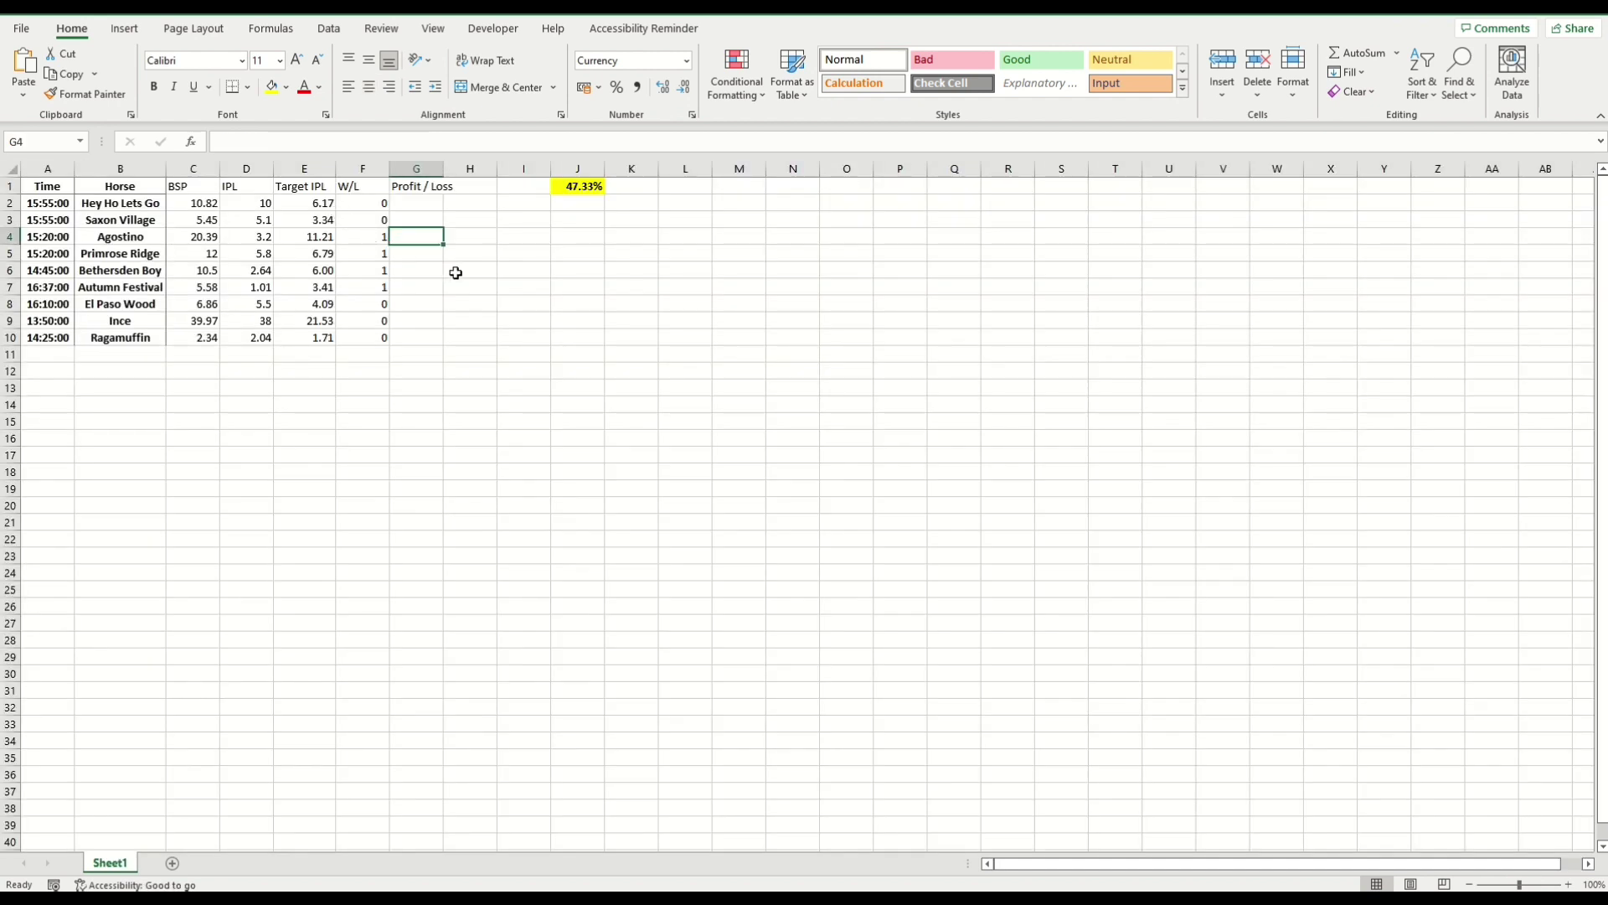
{"action": "type", "text": "8.02"}
{"action": "key", "text": "Return"}
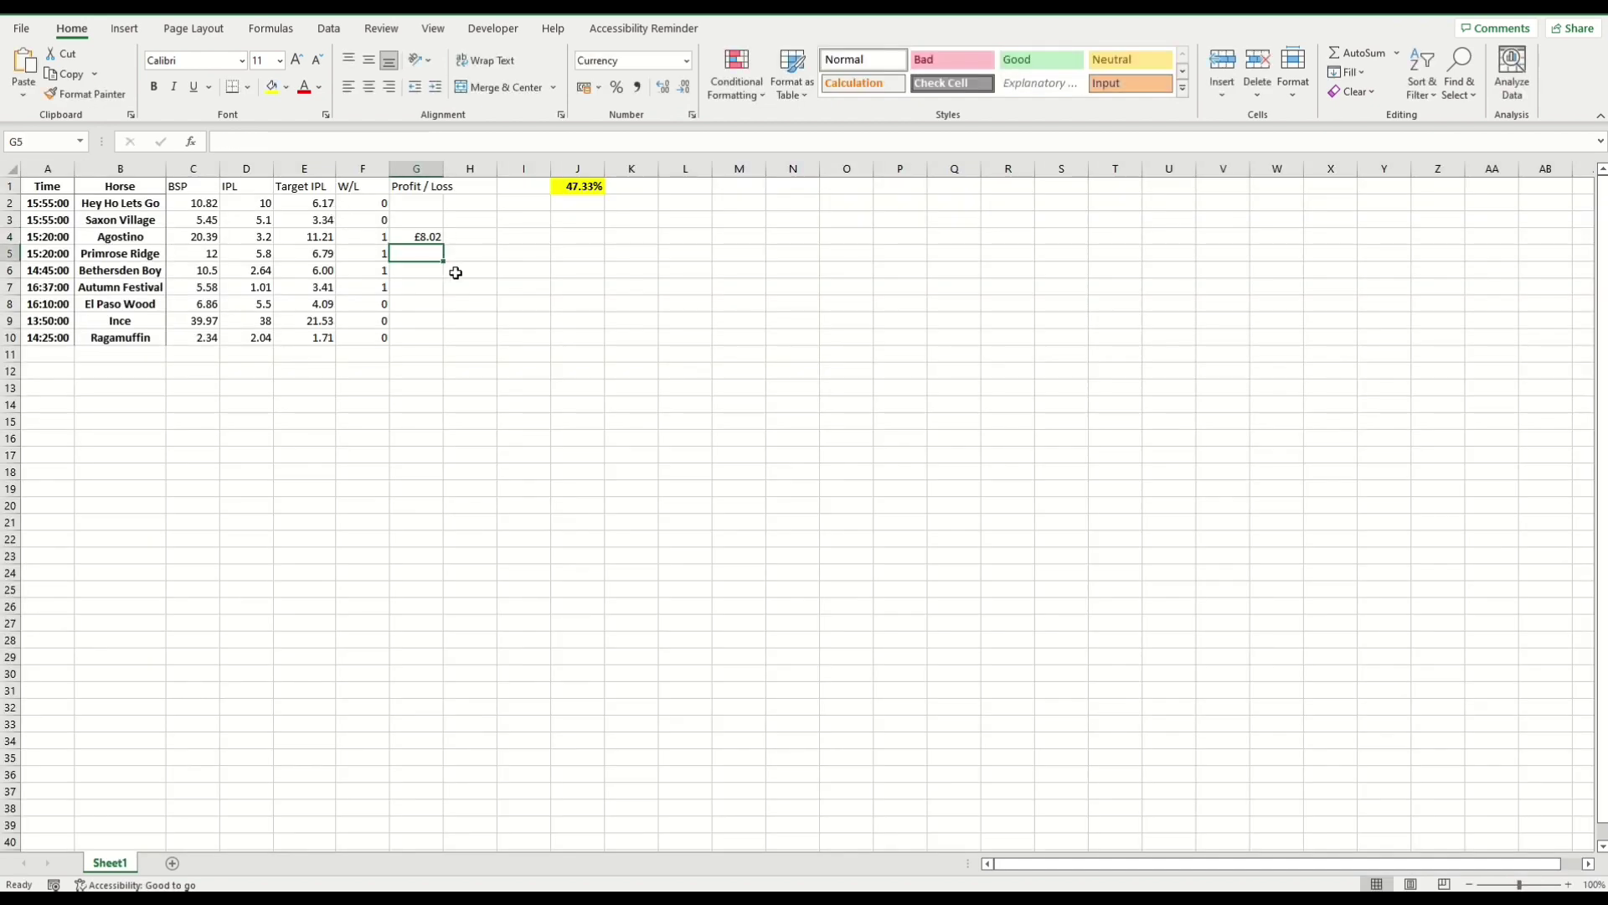
Check the Green Up profit again and correct Agostino's Profit / Loss in G4 to 8.03.
{"action": "key", "text": "alt+Tab"}
{"action": "key", "text": "alt+Tab"}
{"action": "key", "text": "Up"}
{"action": "type", "text": "8.03"}
{"action": "key", "text": "Return"}
Switch to the Green Up workbook and calculate Primrose Ridge's profit with back odds 12 and lay odds 6.79.
{"action": "key", "text": "alt+Tab"}
{"action": "left_click", "coordinate": [98, 235]}
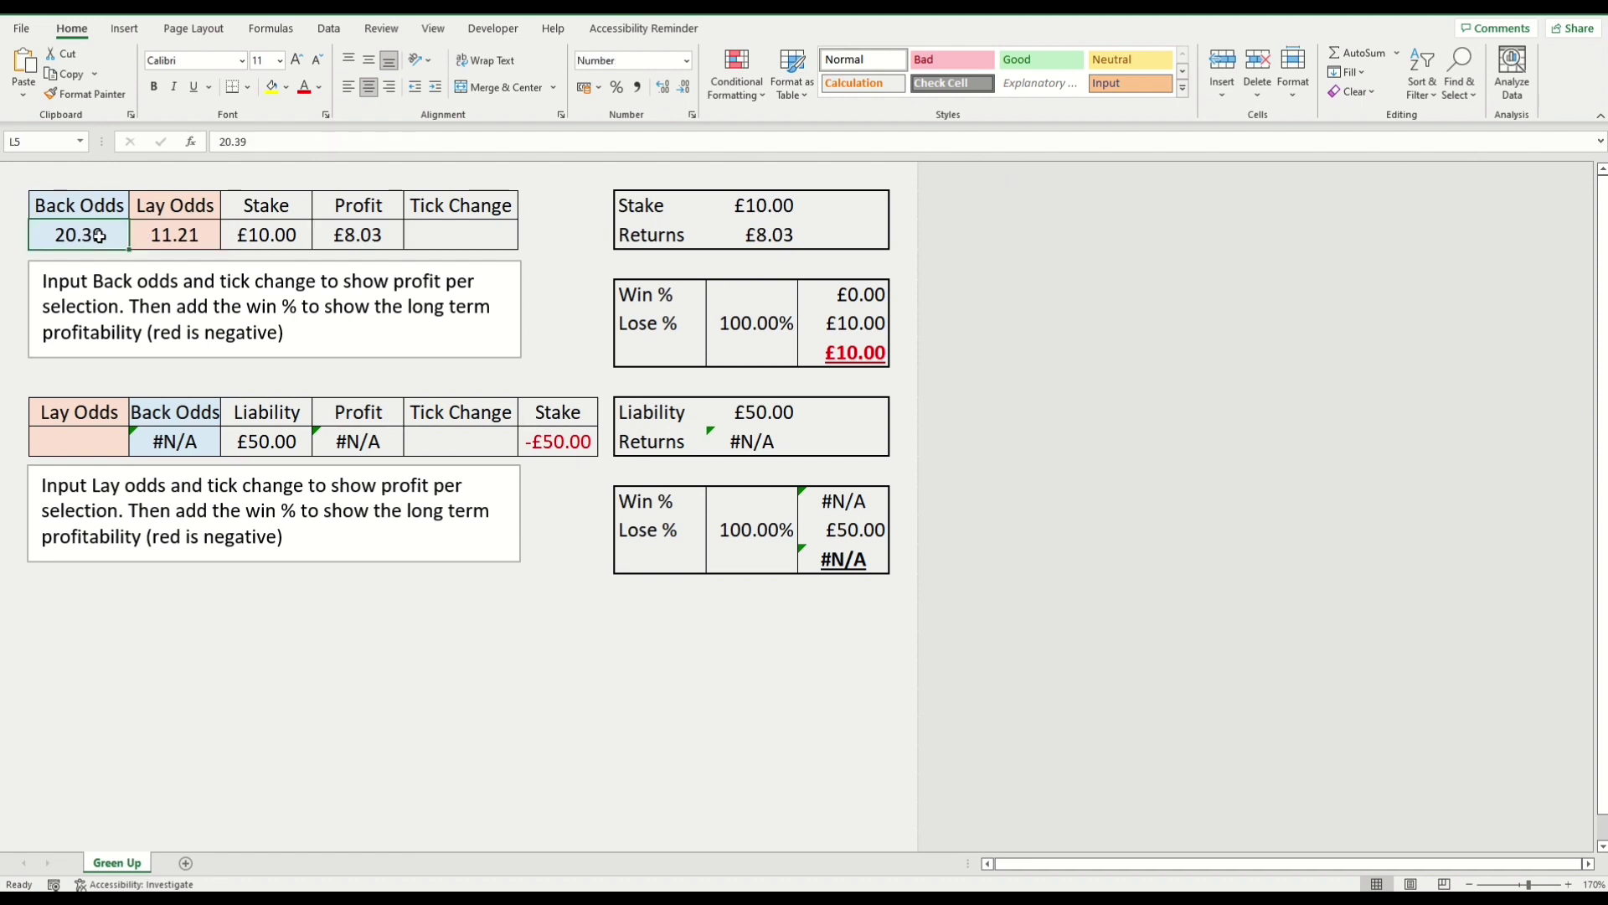
{"action": "type", "text": "0"}
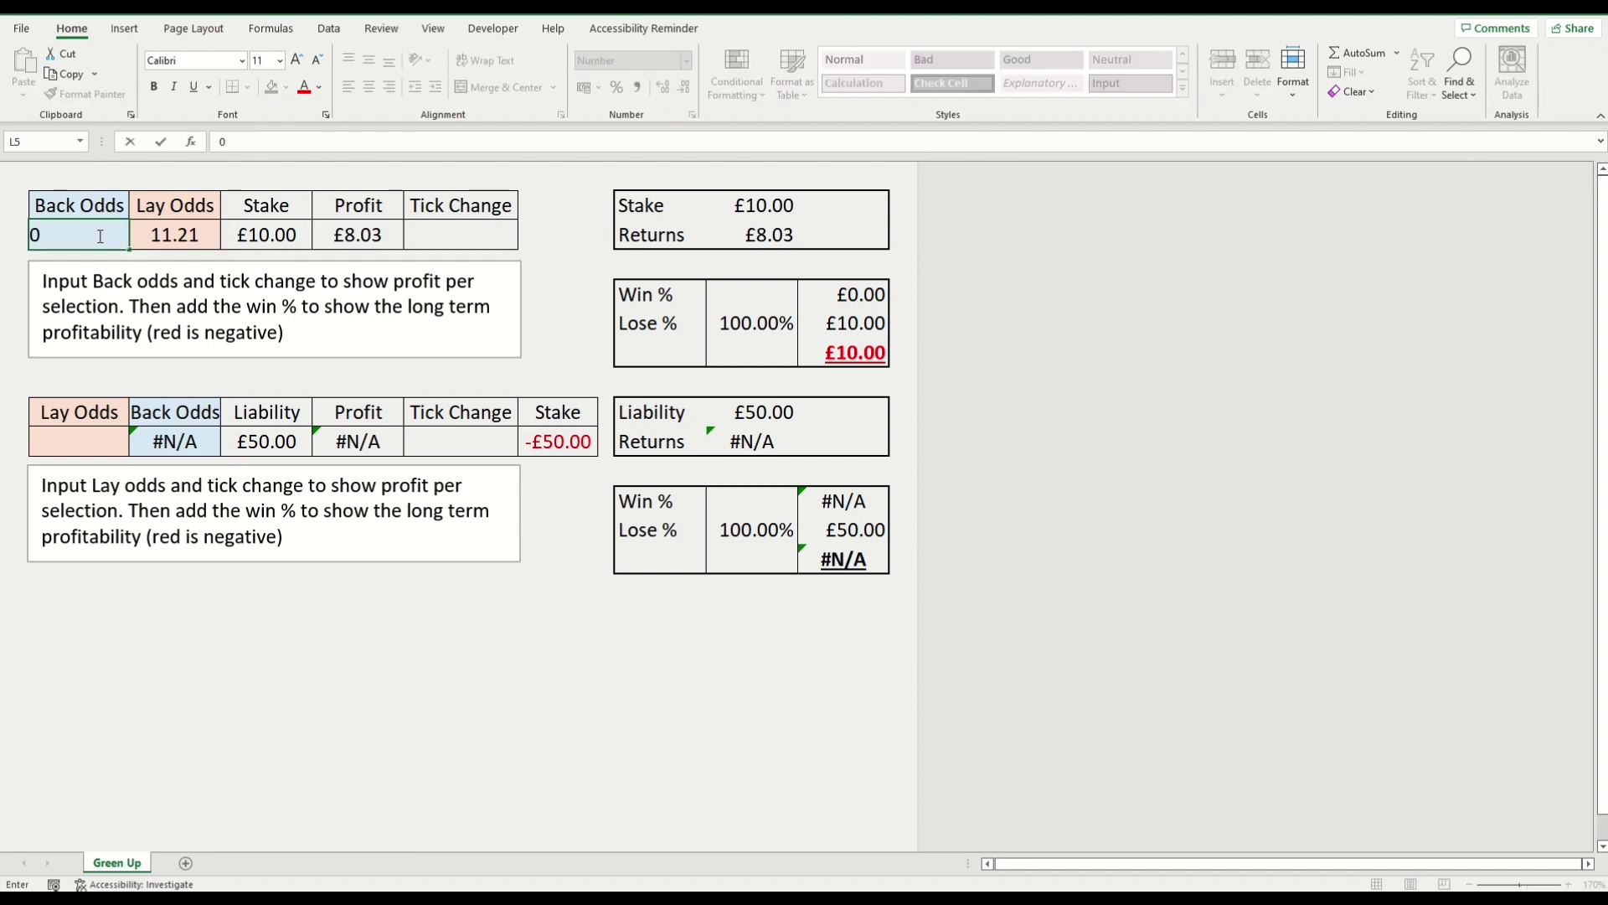
{"action": "key", "text": "BackSpace"}
{"action": "type", "text": "12"}
{"action": "key", "text": "Tab"}
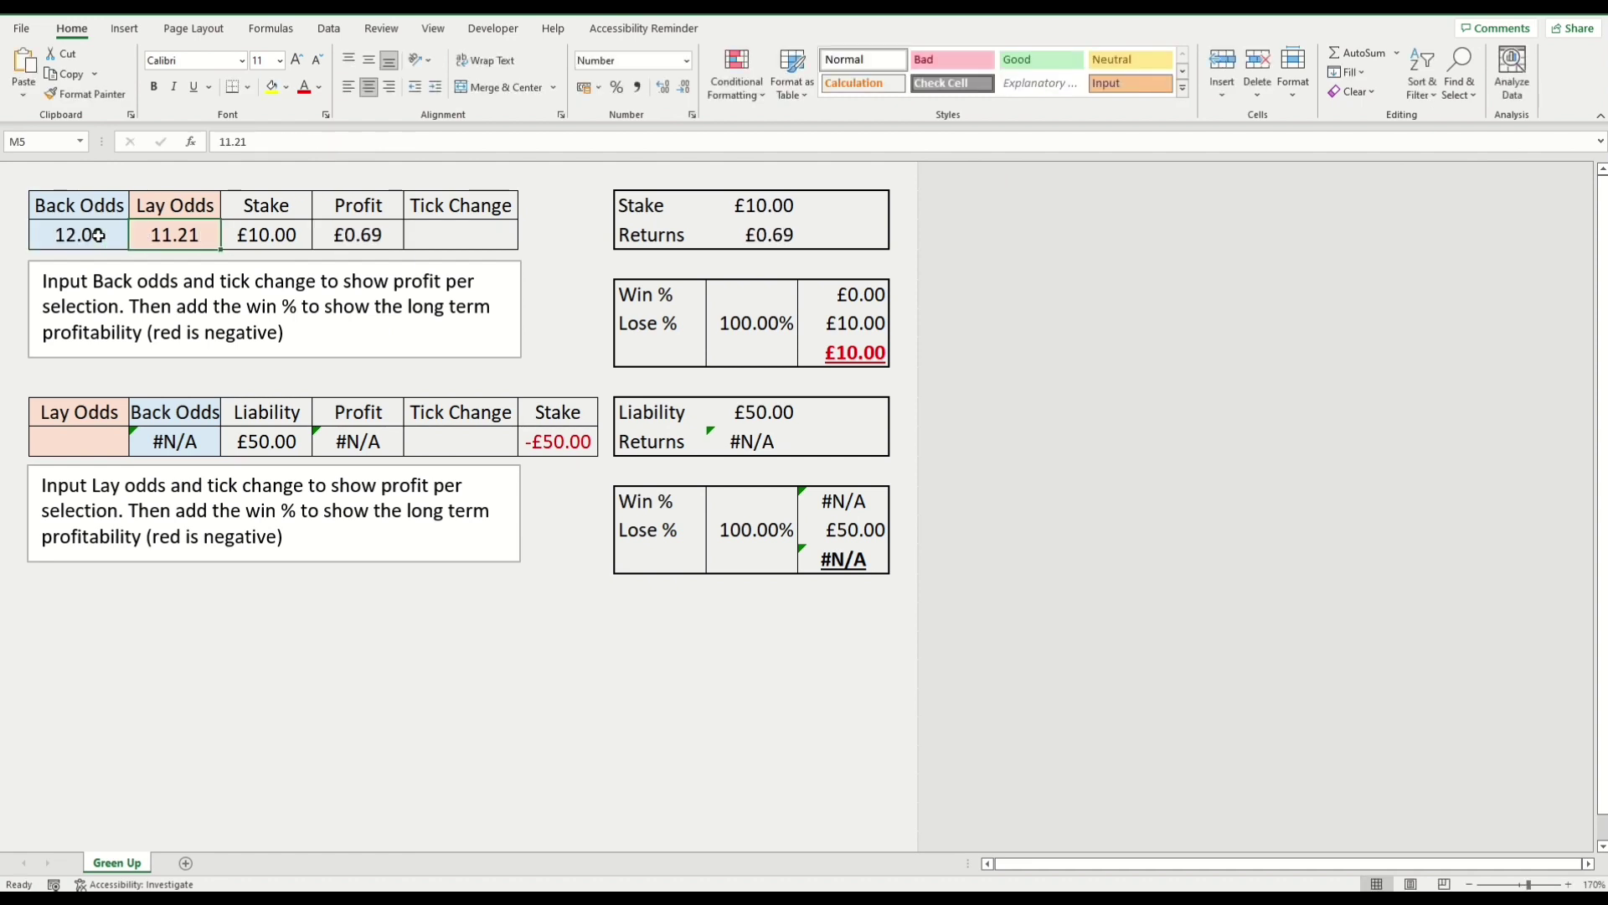
{"action": "type", "text": "6.79"}
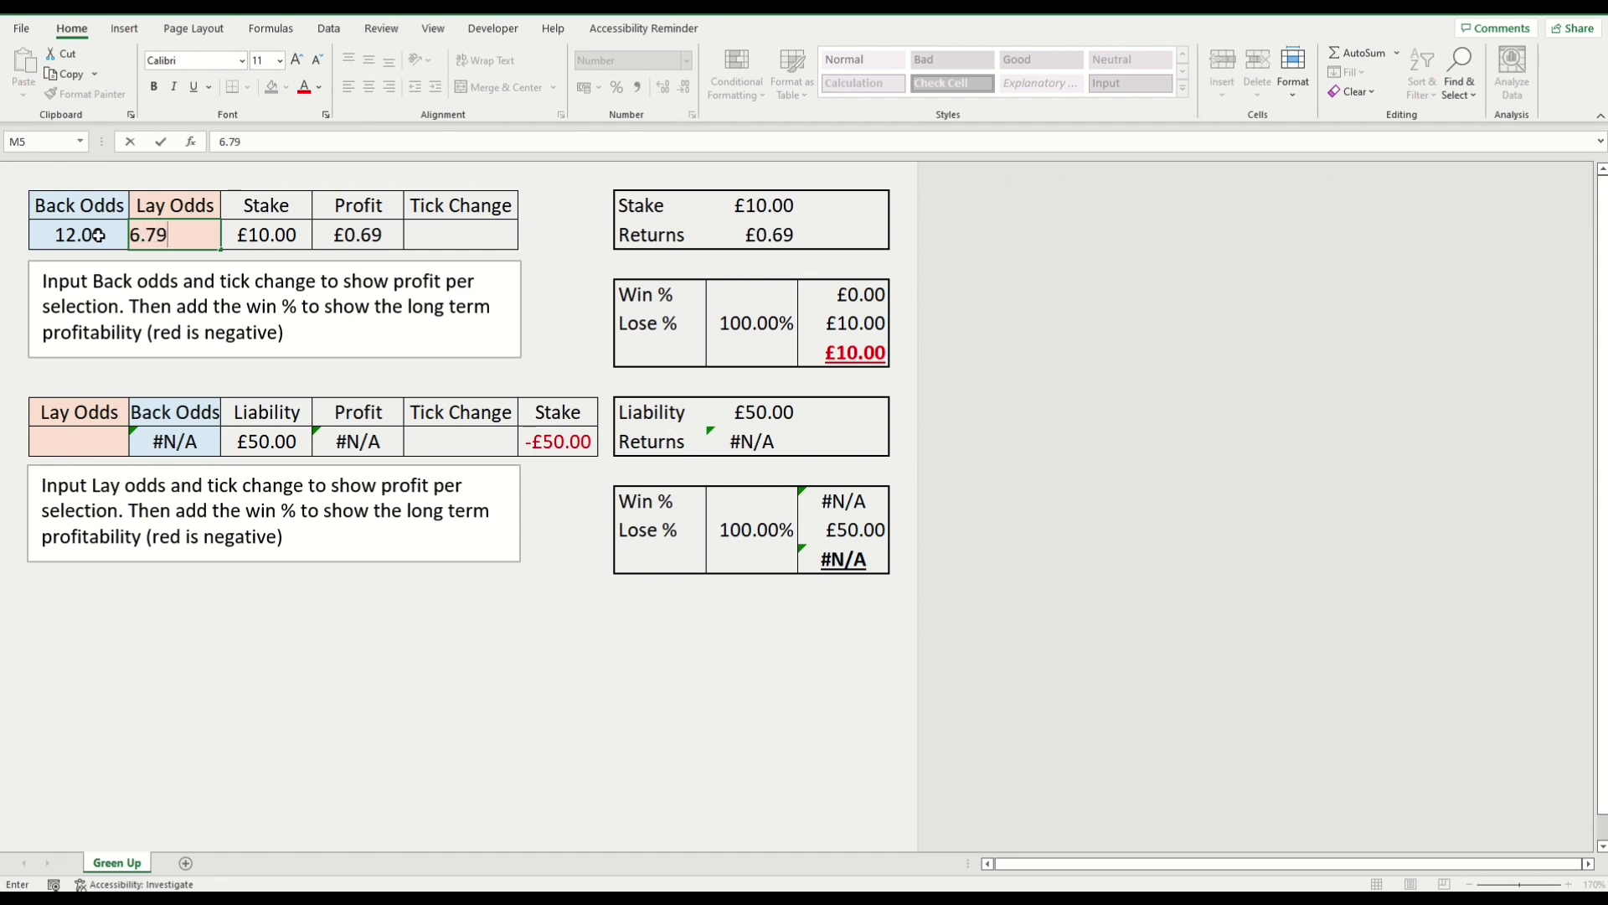
{"action": "key", "text": "Tab"}
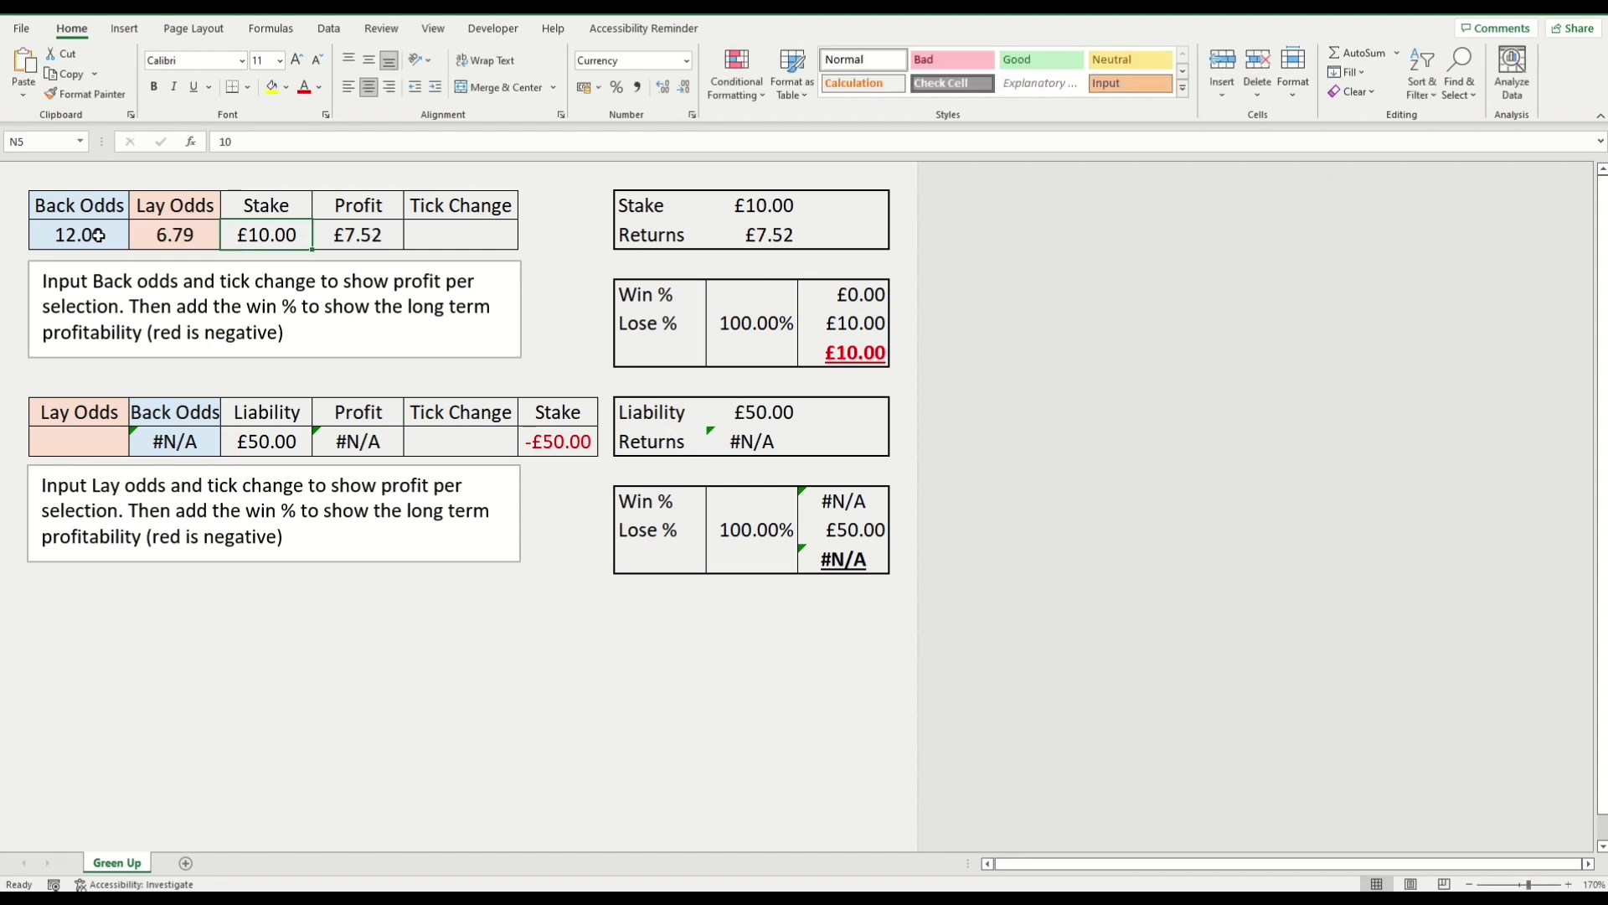
Return to the selections sheet and enter 7.52 as Primrose Ridge's Profit / Loss in G5.
{"action": "key", "text": "alt"}
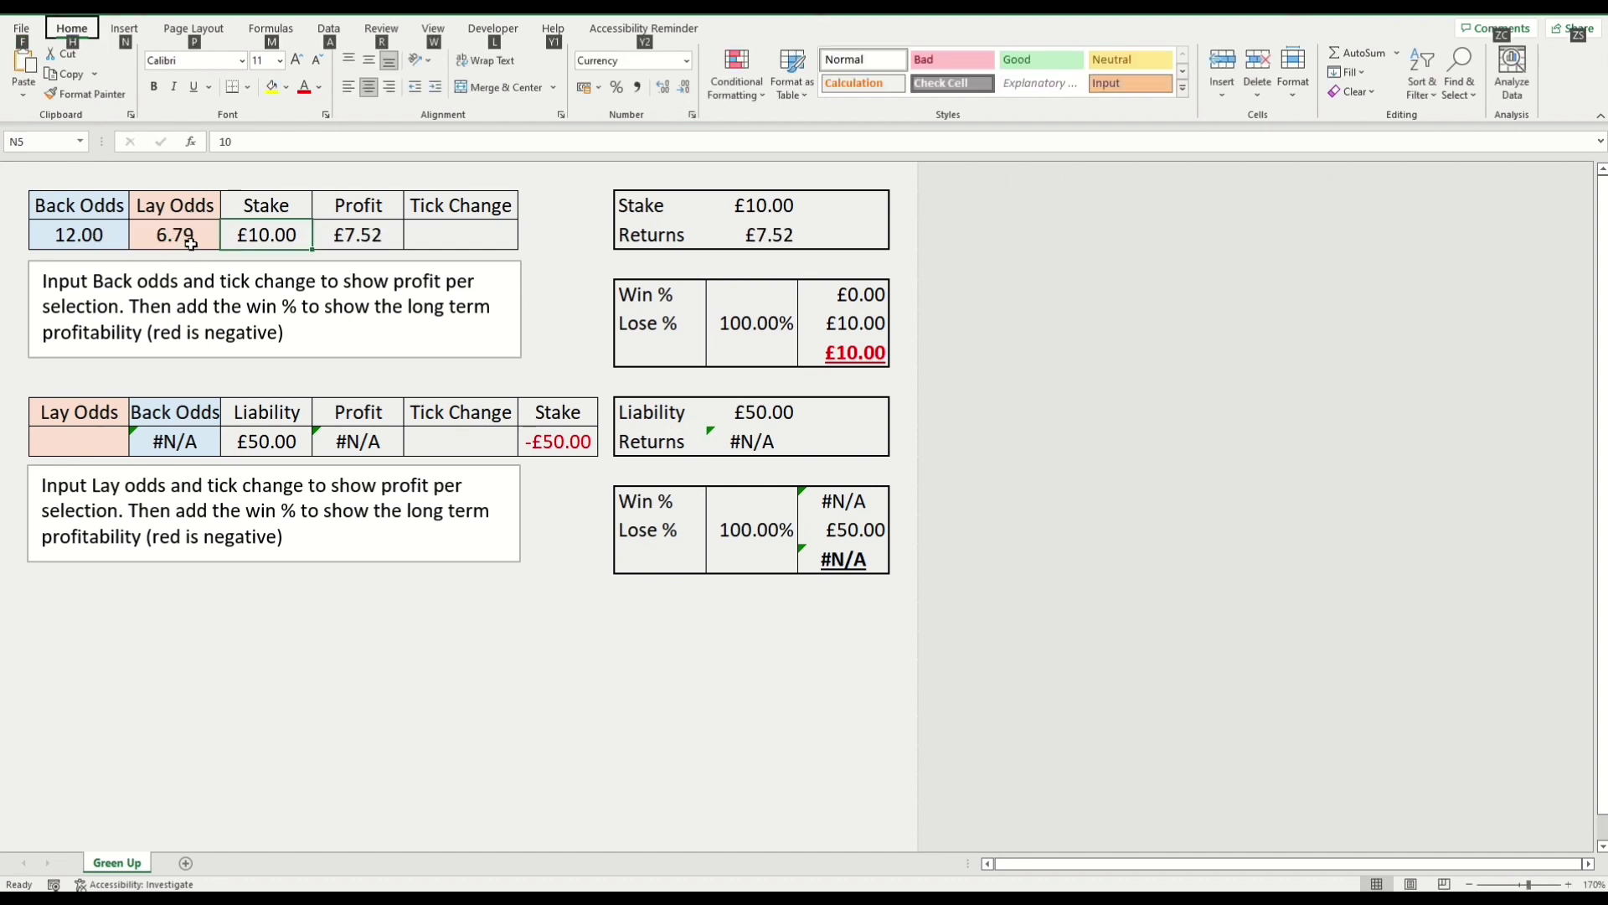
{"action": "key", "text": "alt+Tab"}
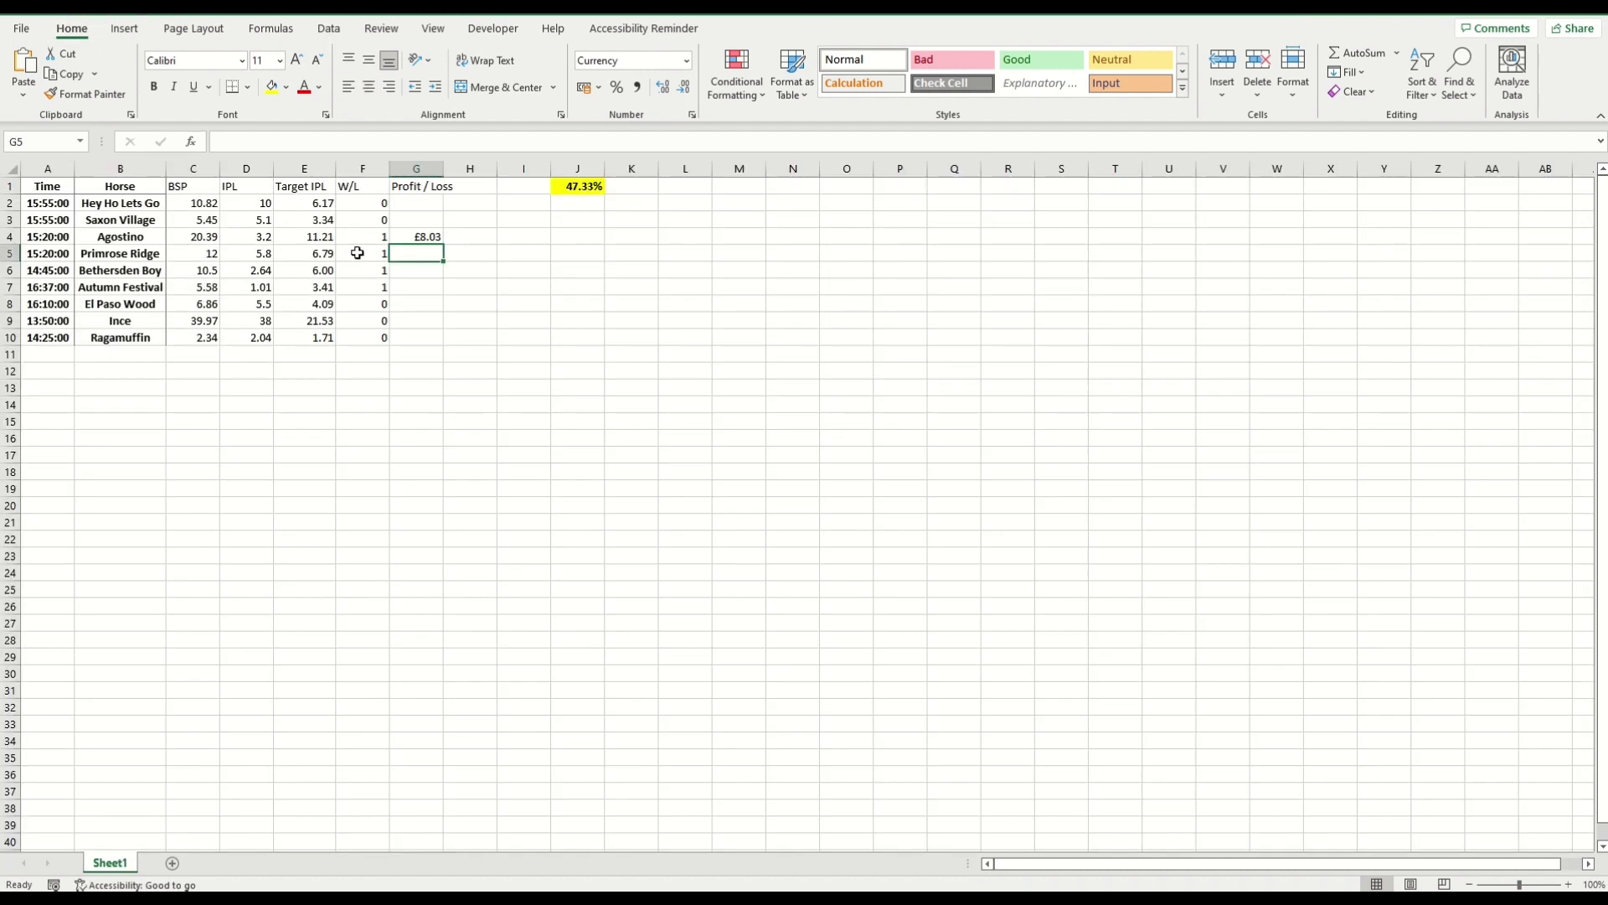
{"action": "type", "text": "7.52"}
{"action": "key", "text": "Return"}
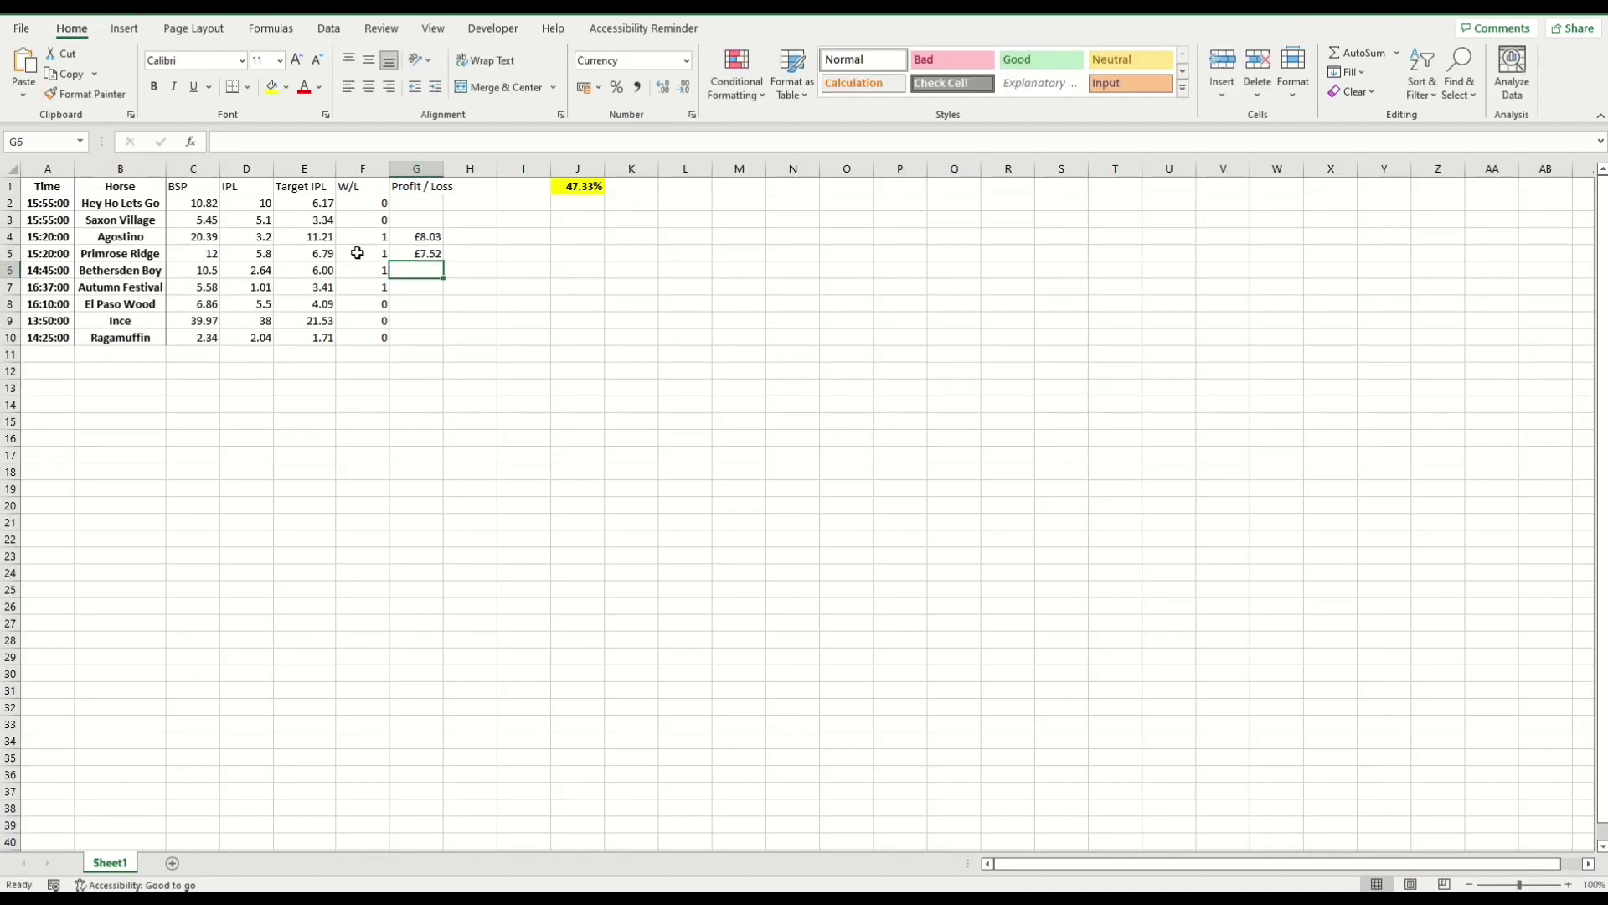
Switch to the Green Up workbook and calculate Bethersden Boy's profit with back odds 10.5 and lay odds 6.
{"action": "key", "text": "alt+Tab"}
{"action": "type", "text": "12"}
{"action": "left_click", "coordinate": [102, 233]}
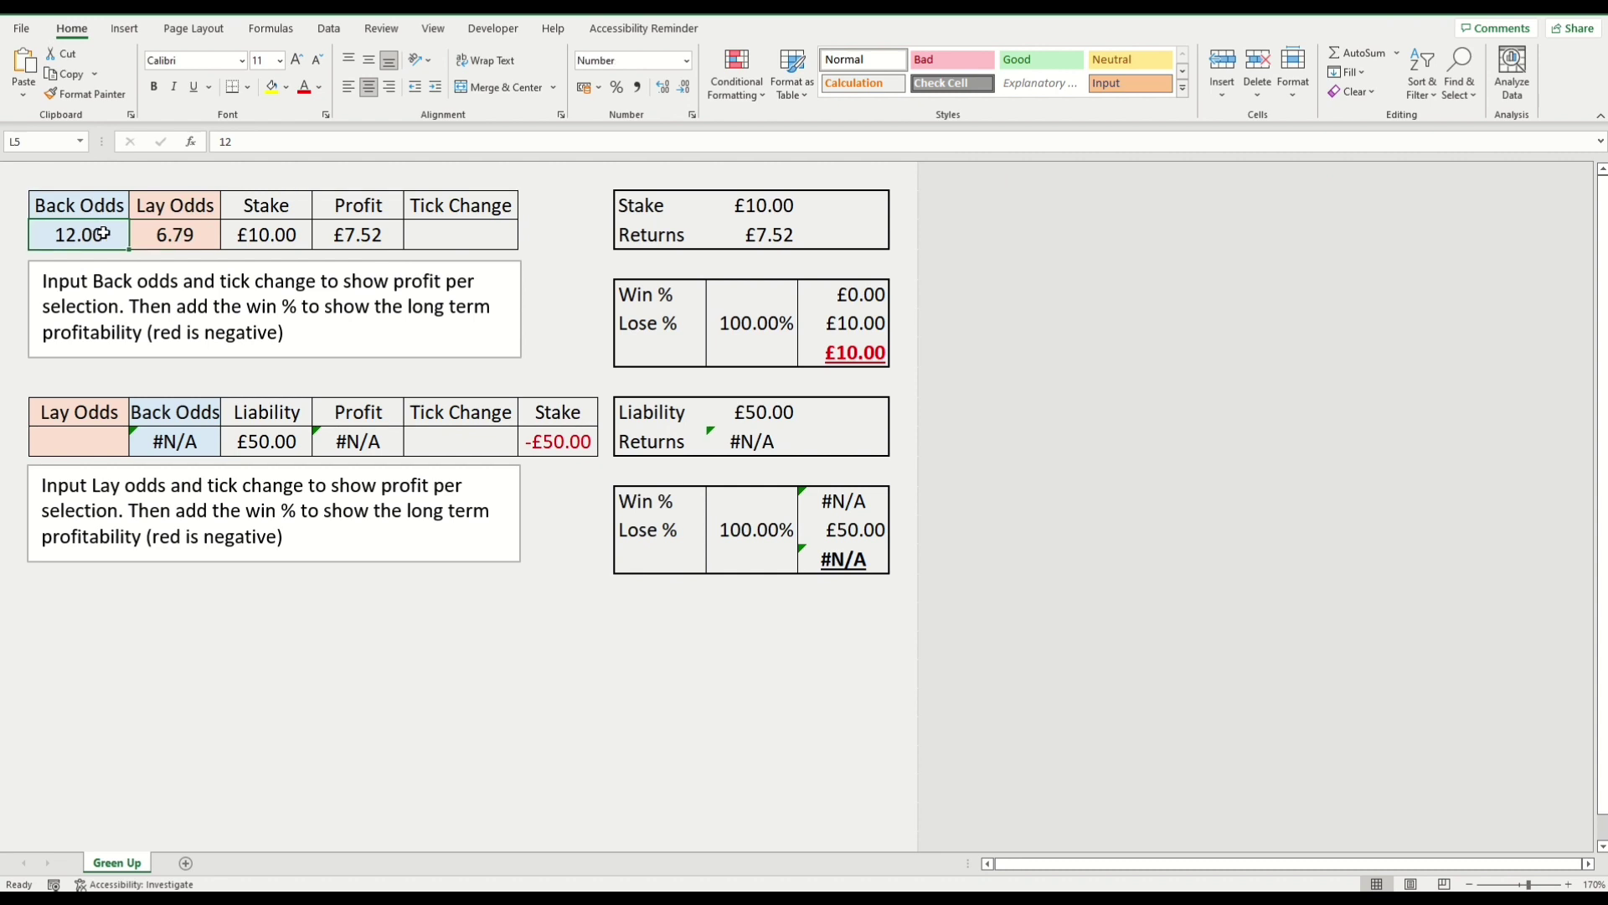
{"action": "type", "text": "10.5"}
{"action": "key", "text": "Tab"}
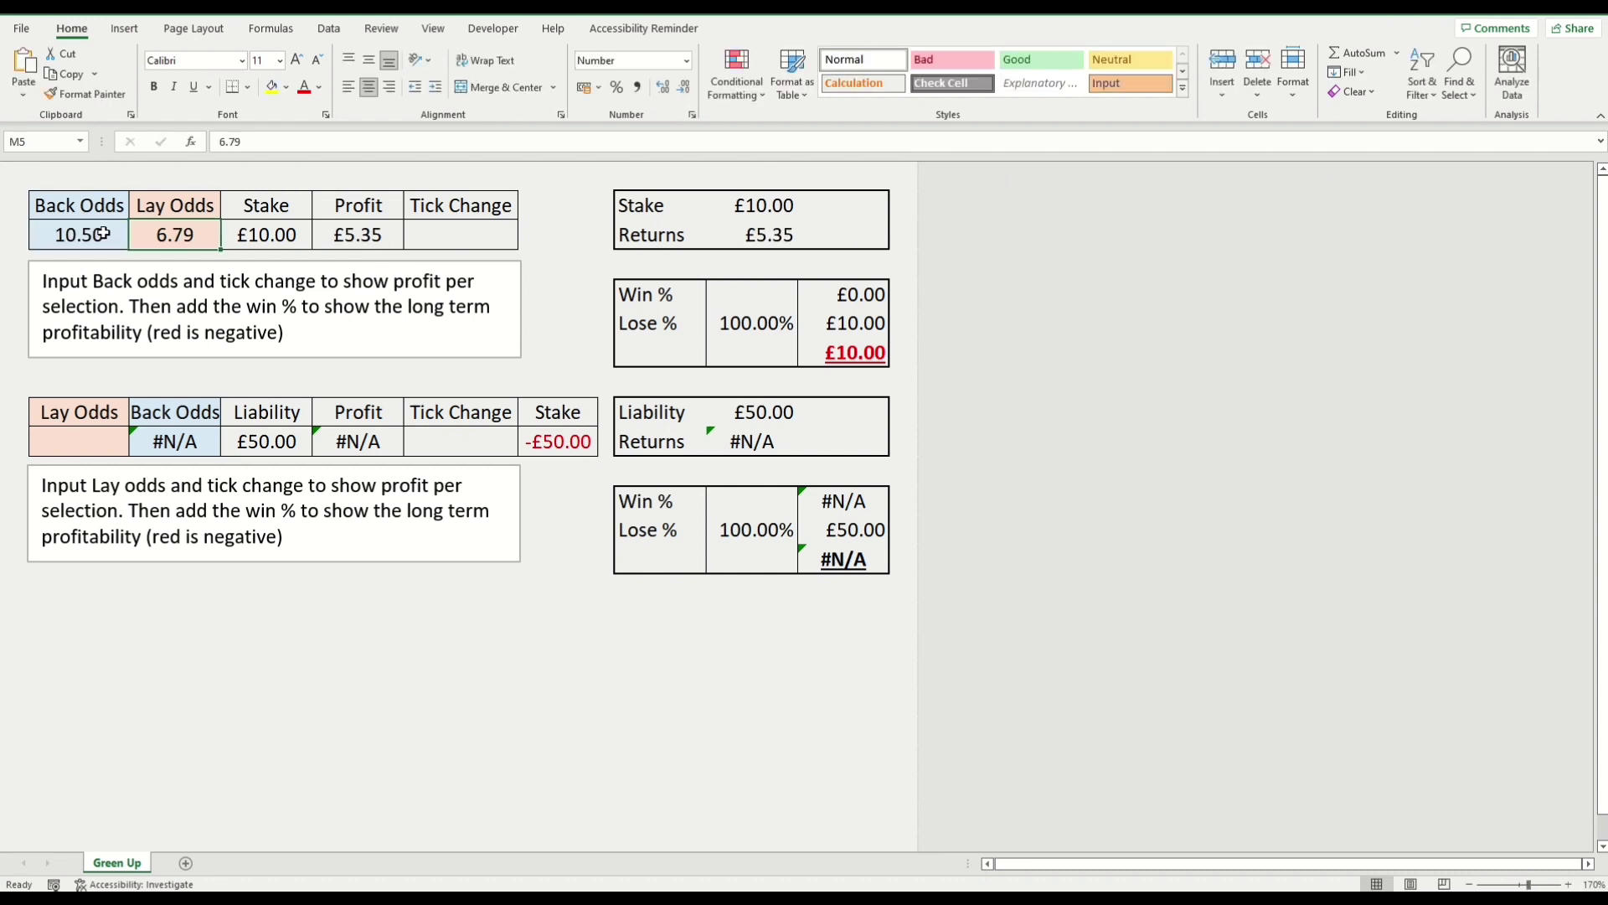
{"action": "type", "text": "6"}
{"action": "key", "text": "Return"}
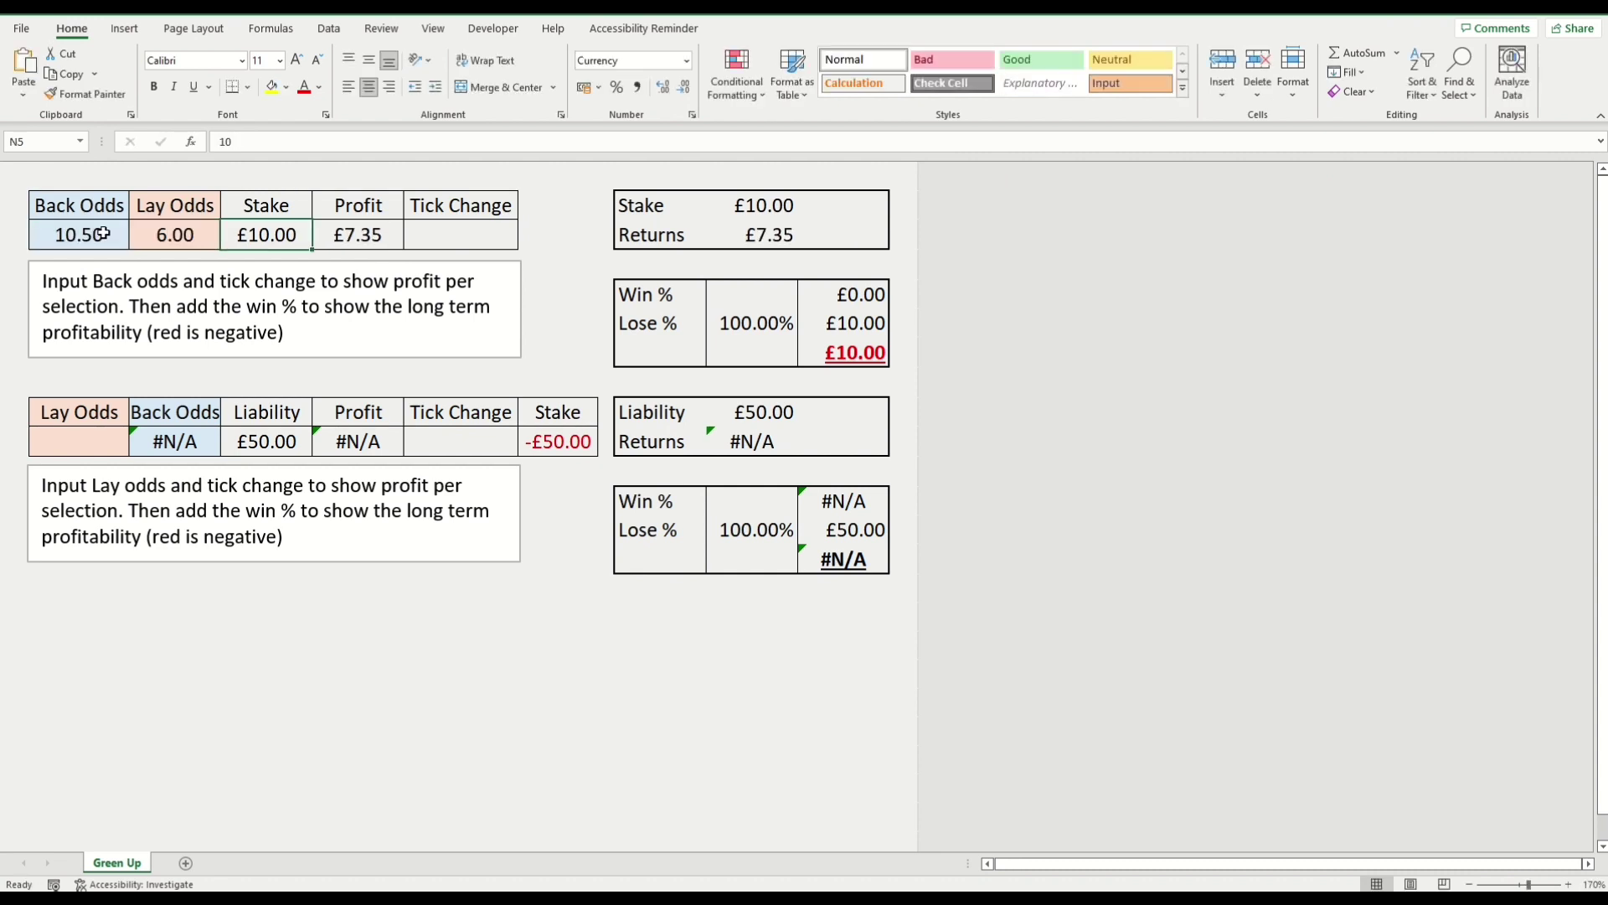
Return to the selections sheet and enter 7.35 as Bethersden Boy's Profit / Loss in G6.
{"action": "key", "text": "alt+Tab"}
{"action": "type", "text": "7.35"}
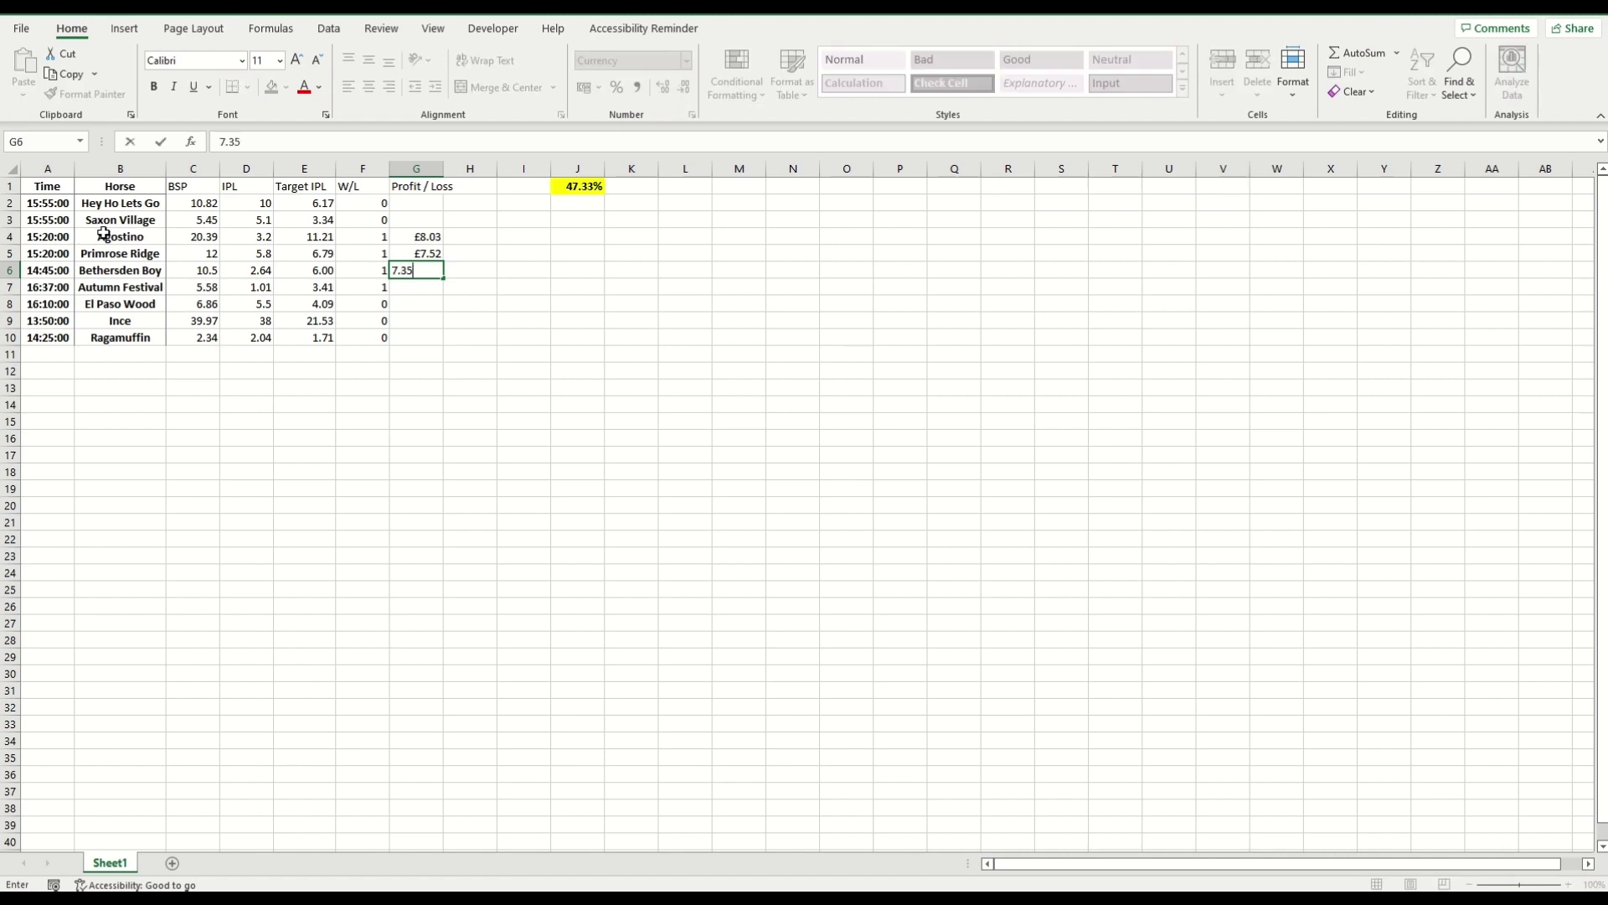
{"action": "key", "text": "Return"}
Switch to the Green Up workbook and calculate Autumn Festival's profit with back odds 5.58 and lay odds 3.41.
{"action": "key", "text": "alt+Tab"}
{"action": "left_click", "coordinate": [101, 234]}
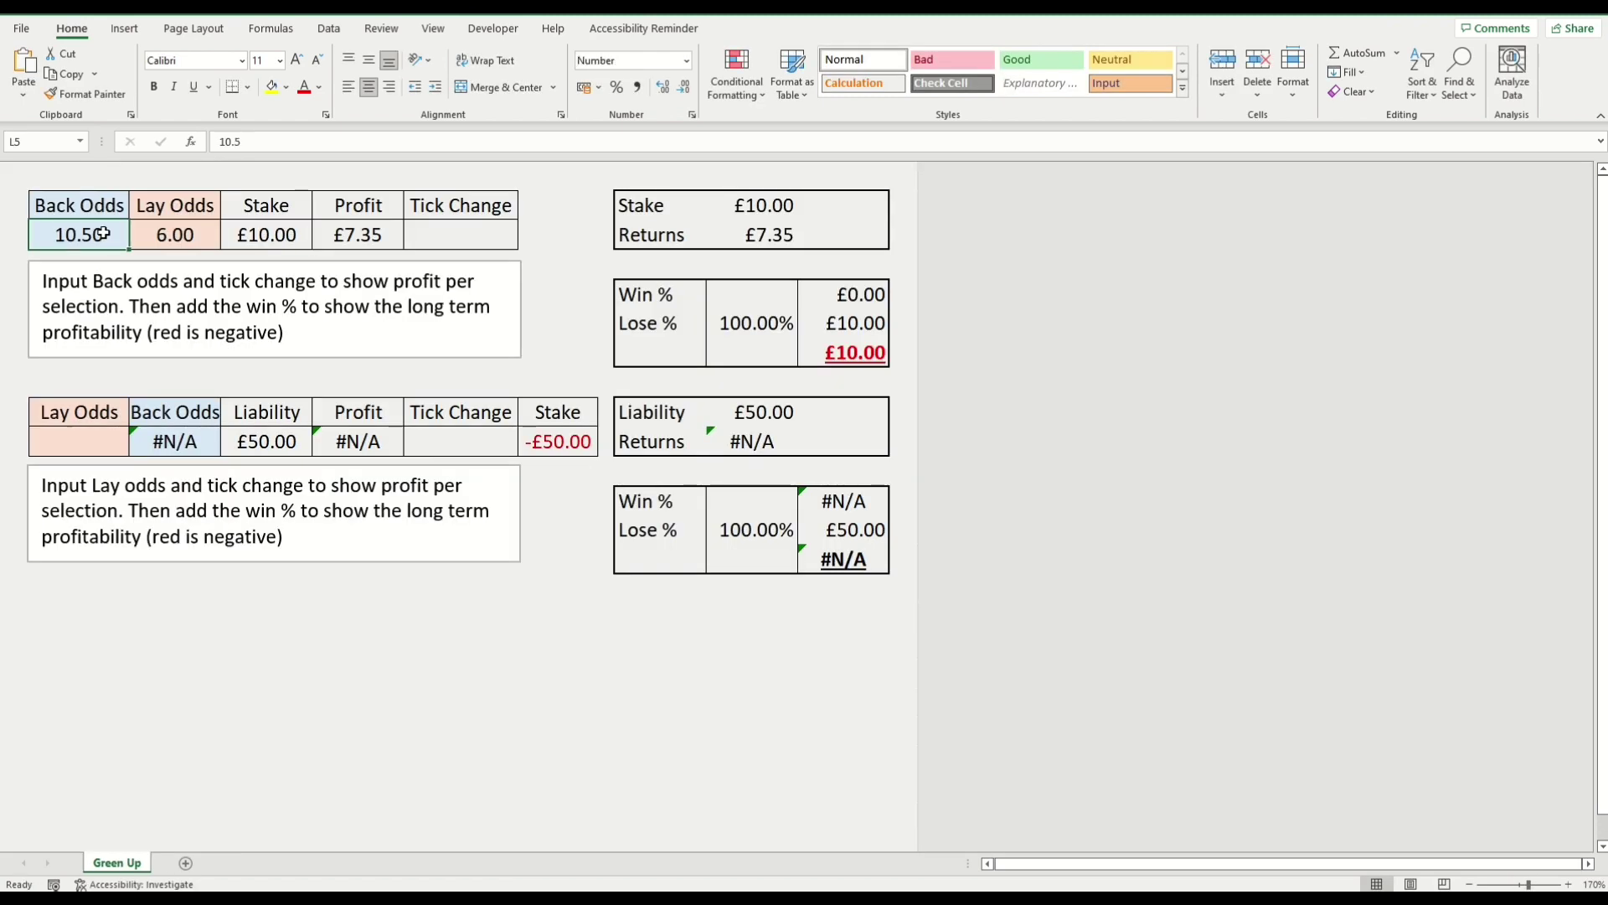
{"action": "type", "text": "5.58"}
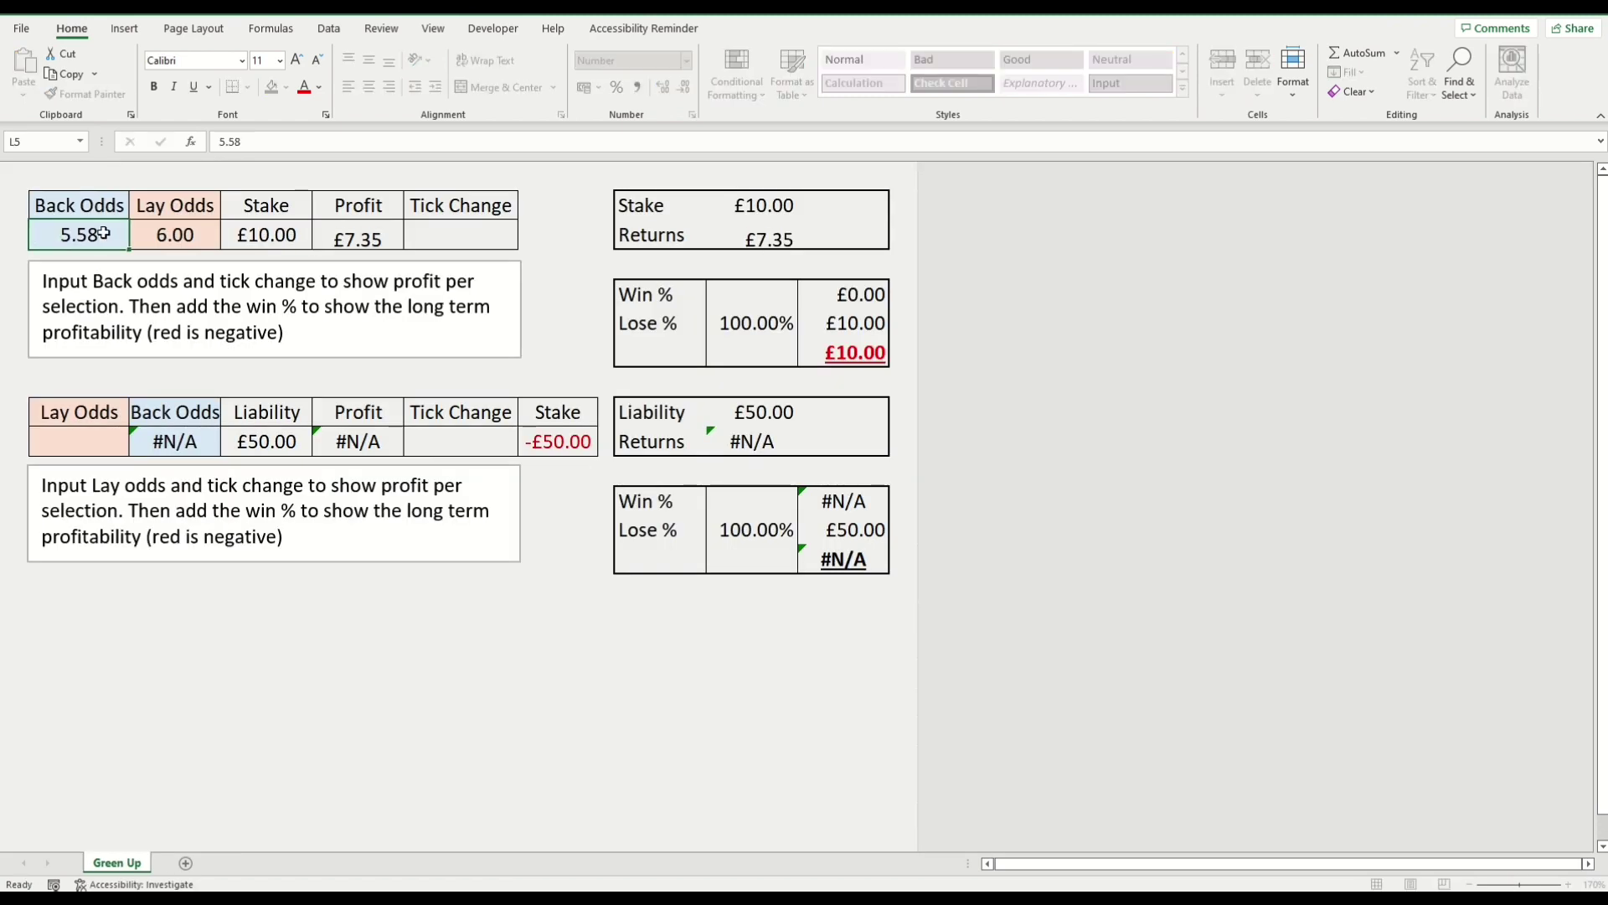
{"action": "key", "text": "Tab"}
{"action": "type", "text": "6"}
{"action": "key", "text": "BackSpace"}
{"action": "type", "text": "3.41"}
{"action": "key", "text": "Tab"}
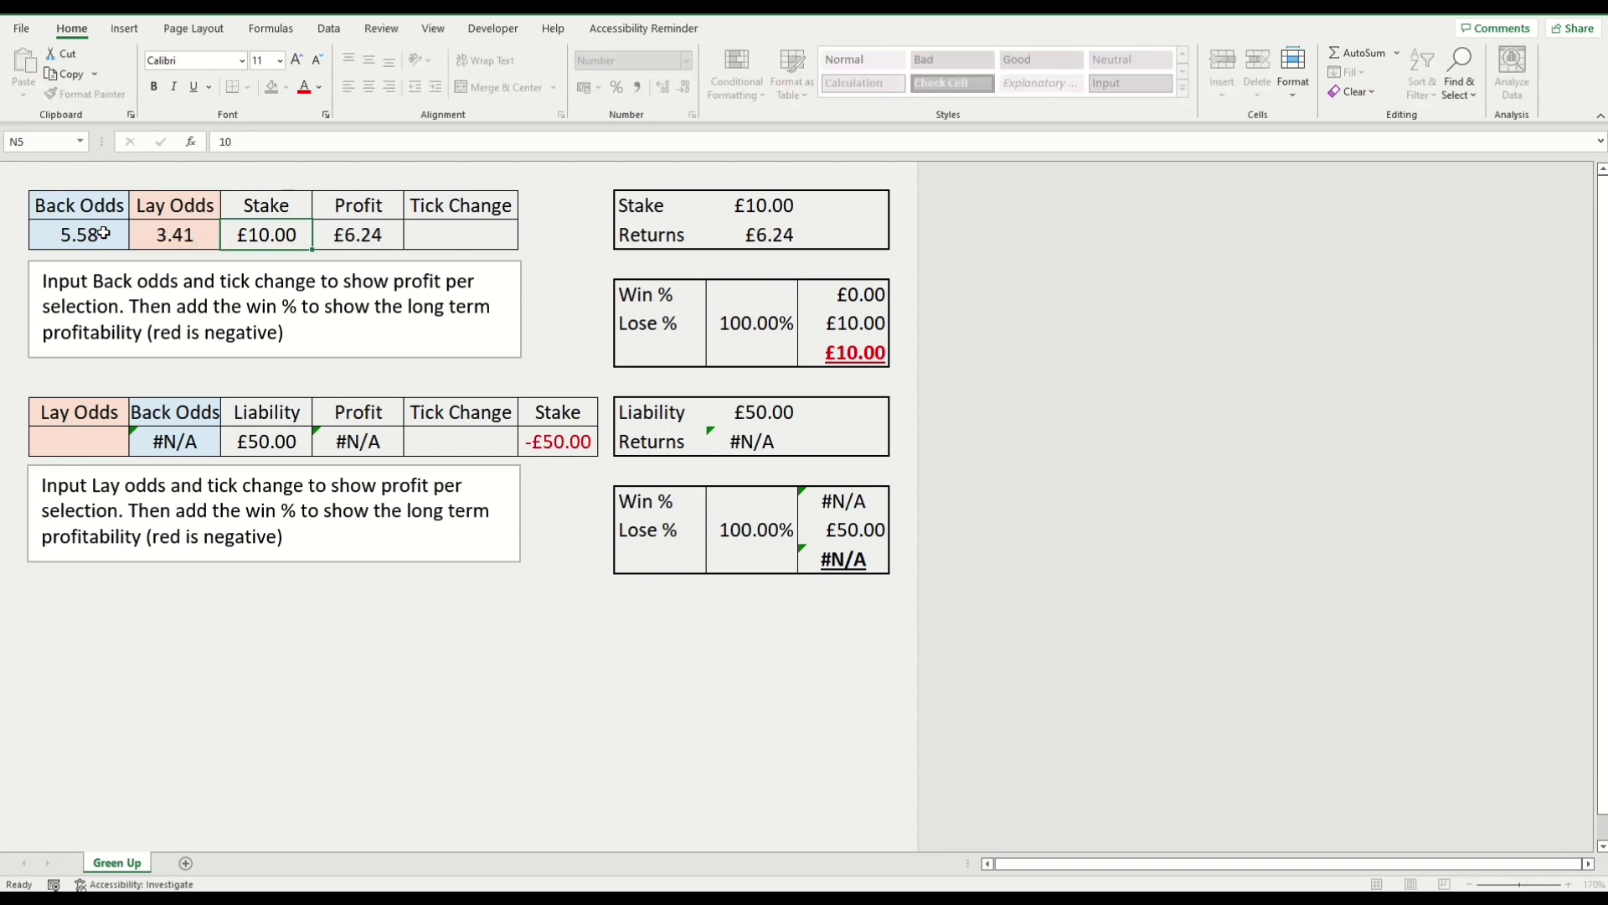
Return to the selections sheet and enter 6.24 as Autumn Festival's Profit / Loss in G7.
{"action": "key", "text": "alt+Tab"}
{"action": "type", "text": "6."}
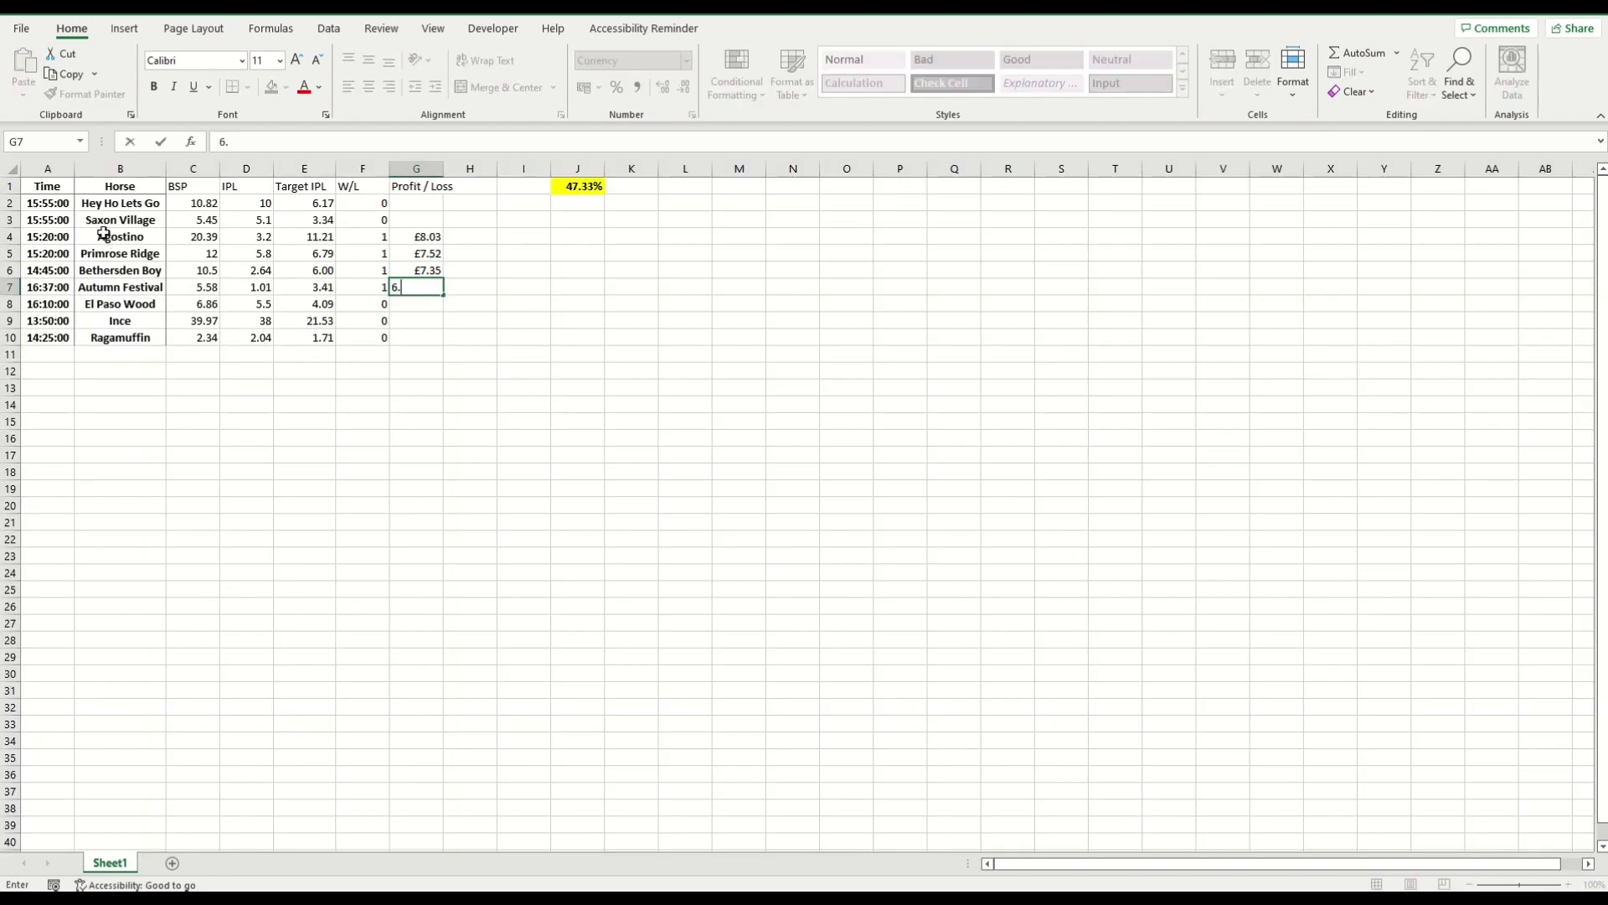
{"action": "type", "text": "24"}
{"action": "left_click", "coordinate": [470, 209]}
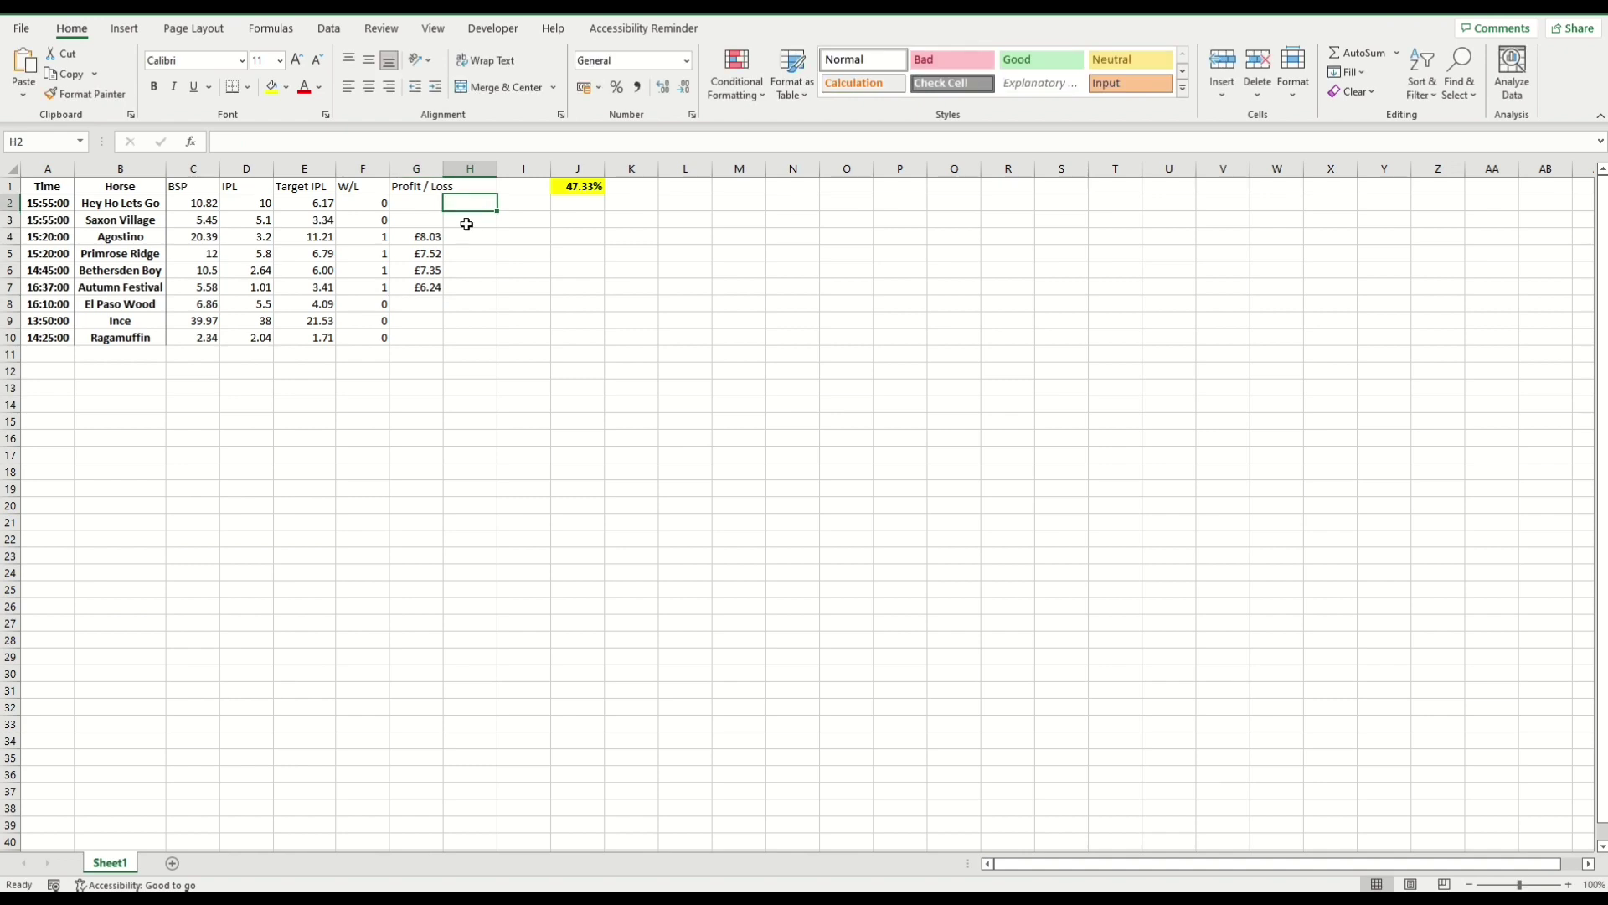
Enter -10 as the Profit / Loss of Hey Ho Lets Go in G2 and of Saxon Village in G3.
{"action": "left_click", "coordinate": [427, 206]}
{"action": "type", "text": "-10"}
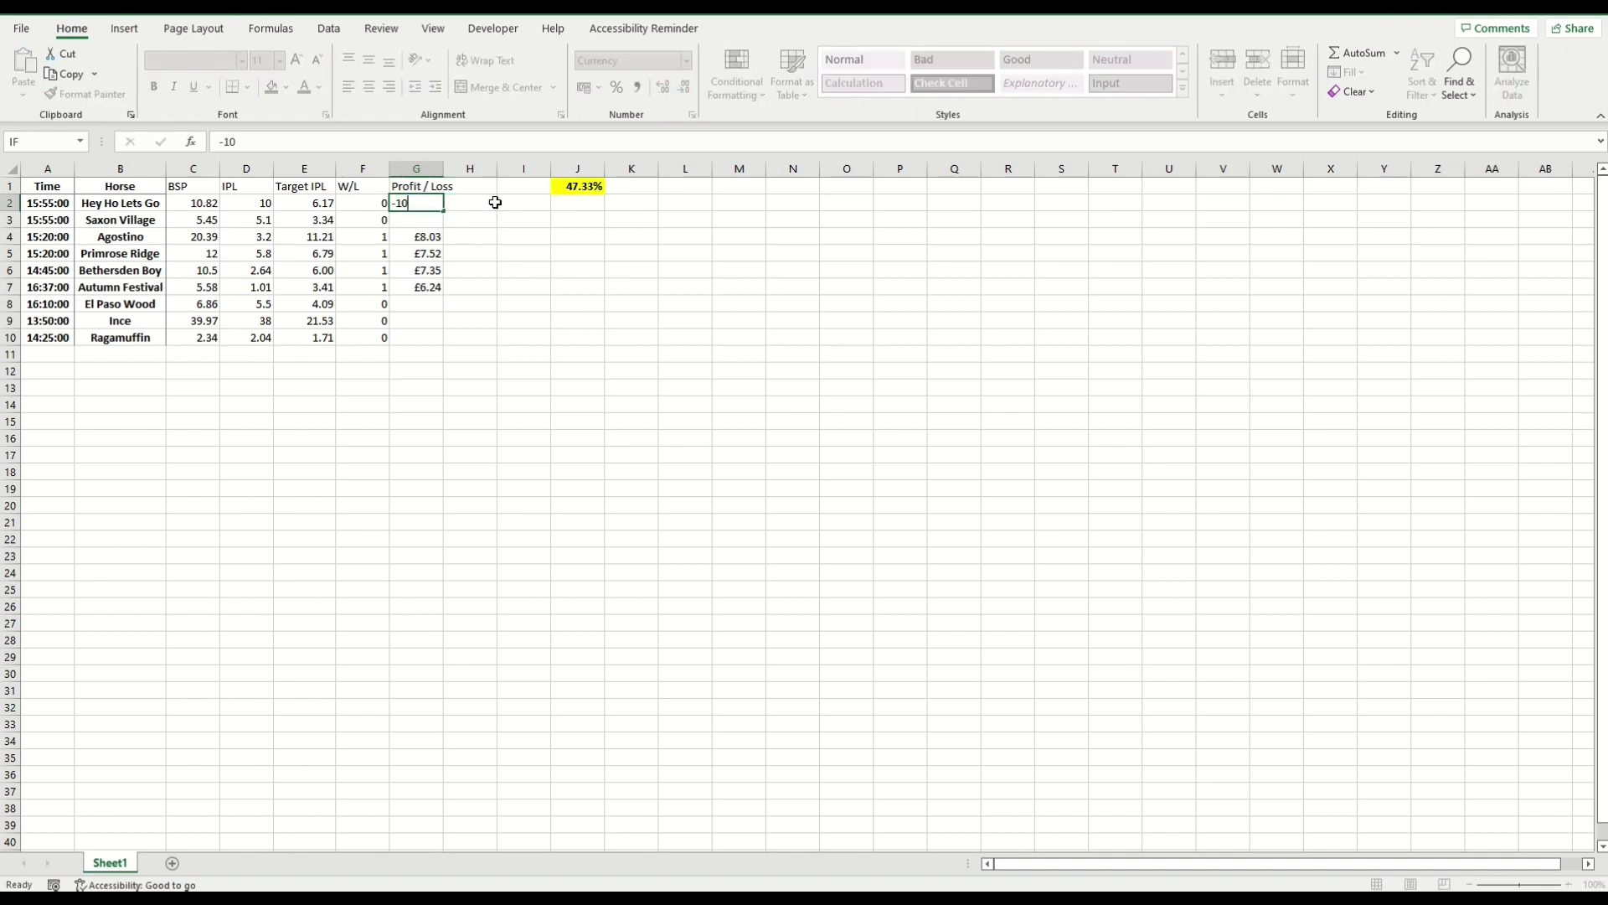
{"action": "key", "text": "Return"}
{"action": "type", "text": "-10"}
{"action": "key", "text": "Return"}
{"action": "key", "text": "Return"}
{"action": "key", "text": "Return"}
{"action": "key", "text": "Return"}
{"action": "key", "text": "Return"}
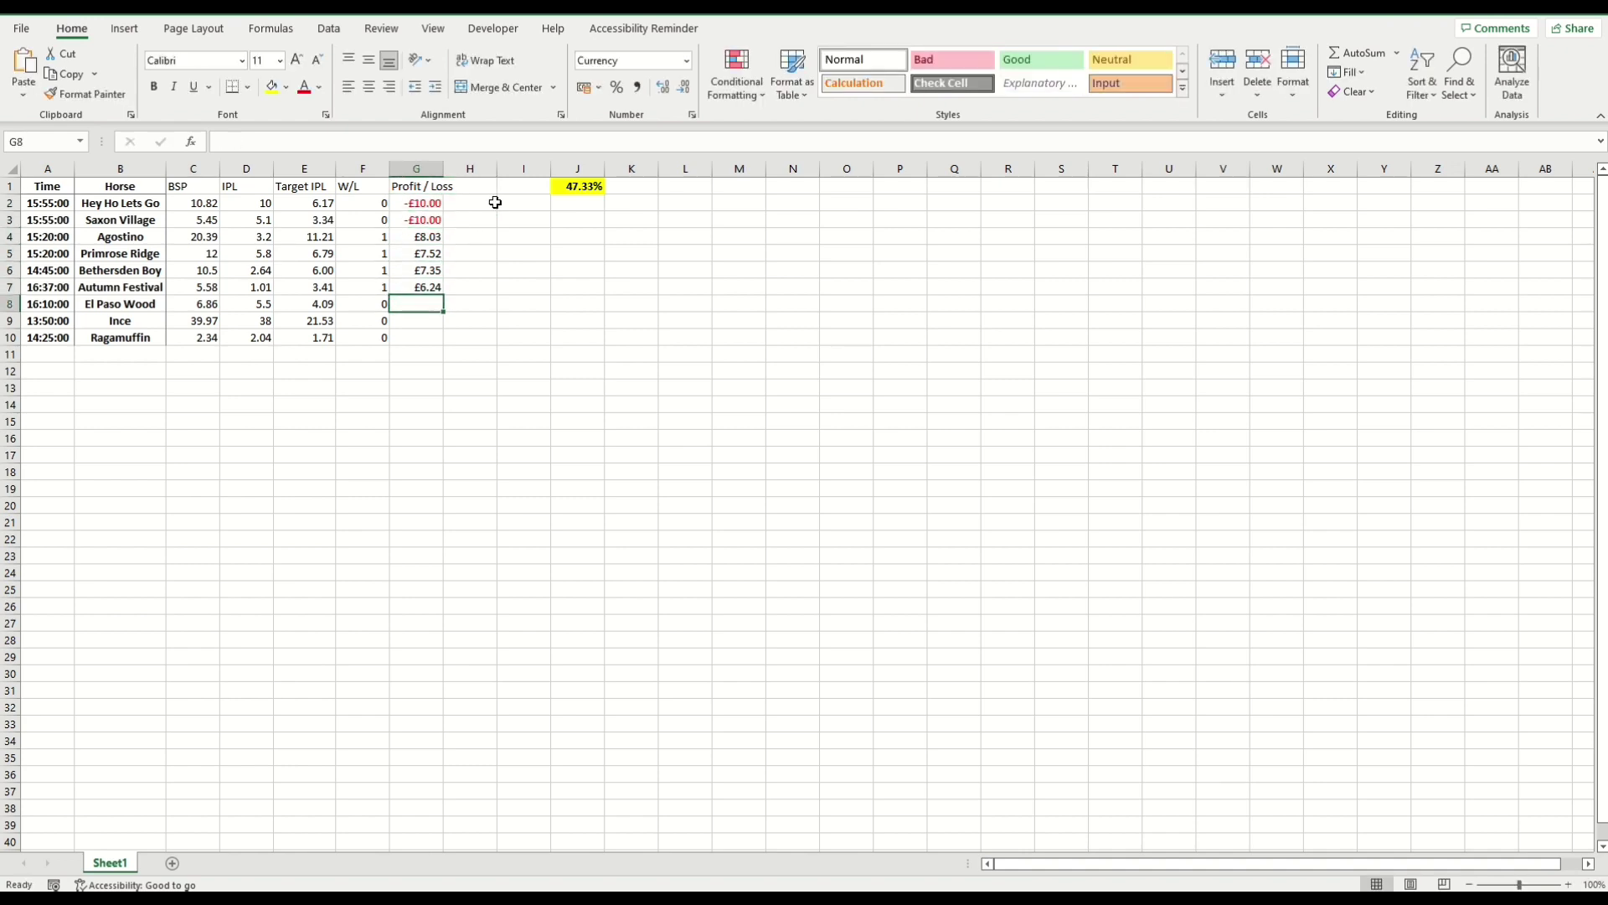
Copy Saxon Village's loss from G3 to the three remaining losing selections in G8:G10.
{"action": "left_click", "coordinate": [430, 215]}
{"action": "key", "text": "ctrl+c"}
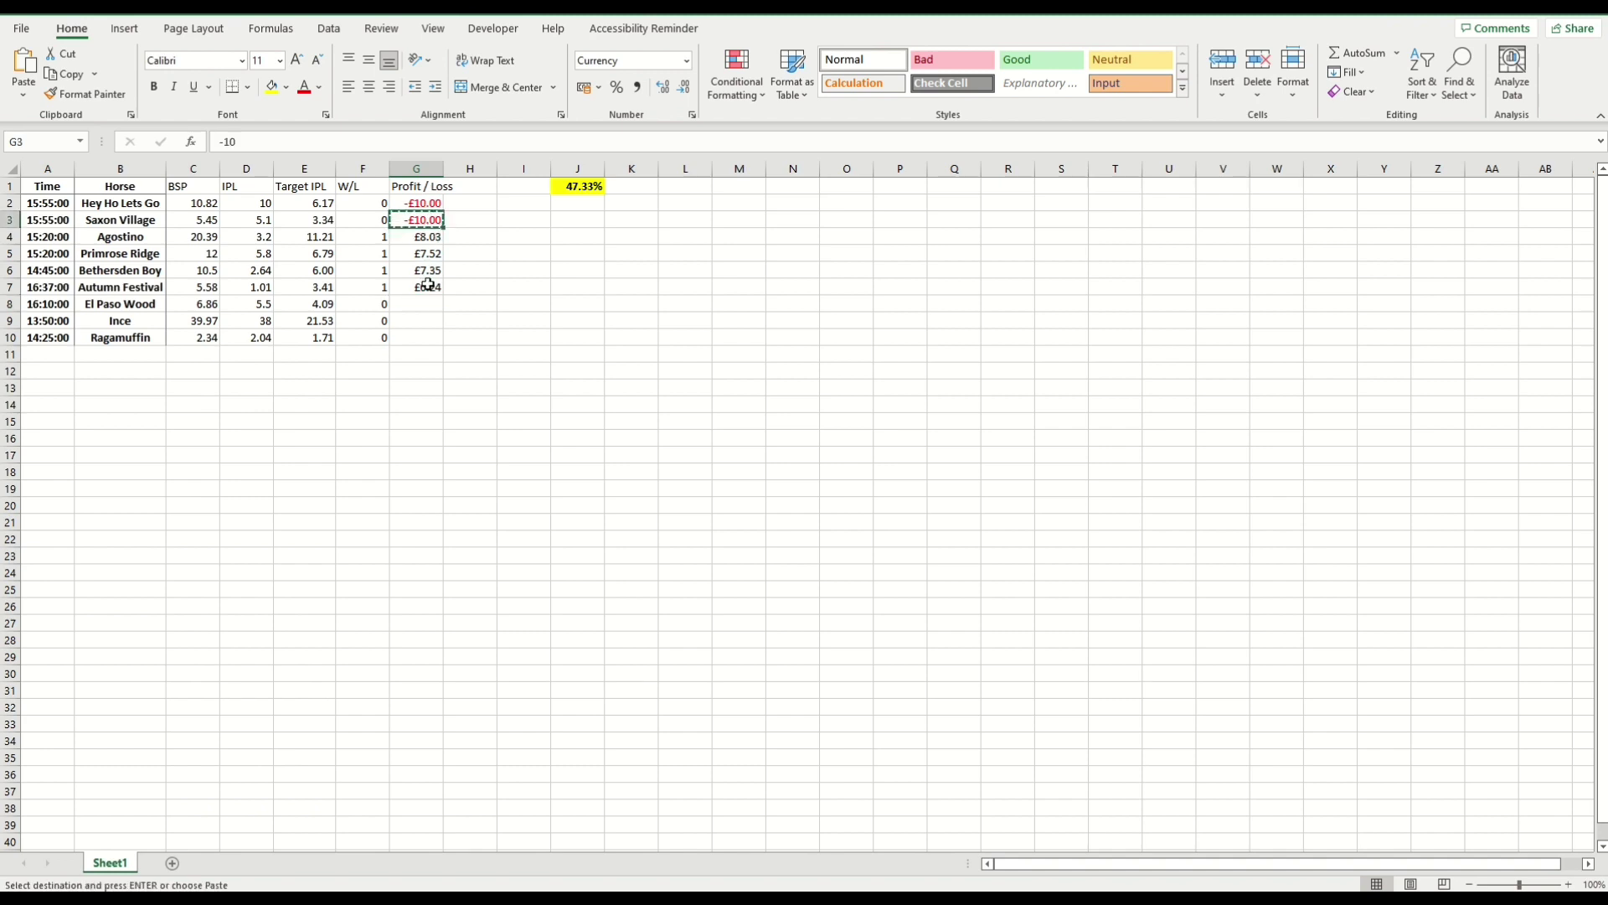
{"action": "left_click_drag", "start_coordinate": [423, 305], "coordinate": [426, 341]}
{"action": "key", "text": "ctrl+v"}
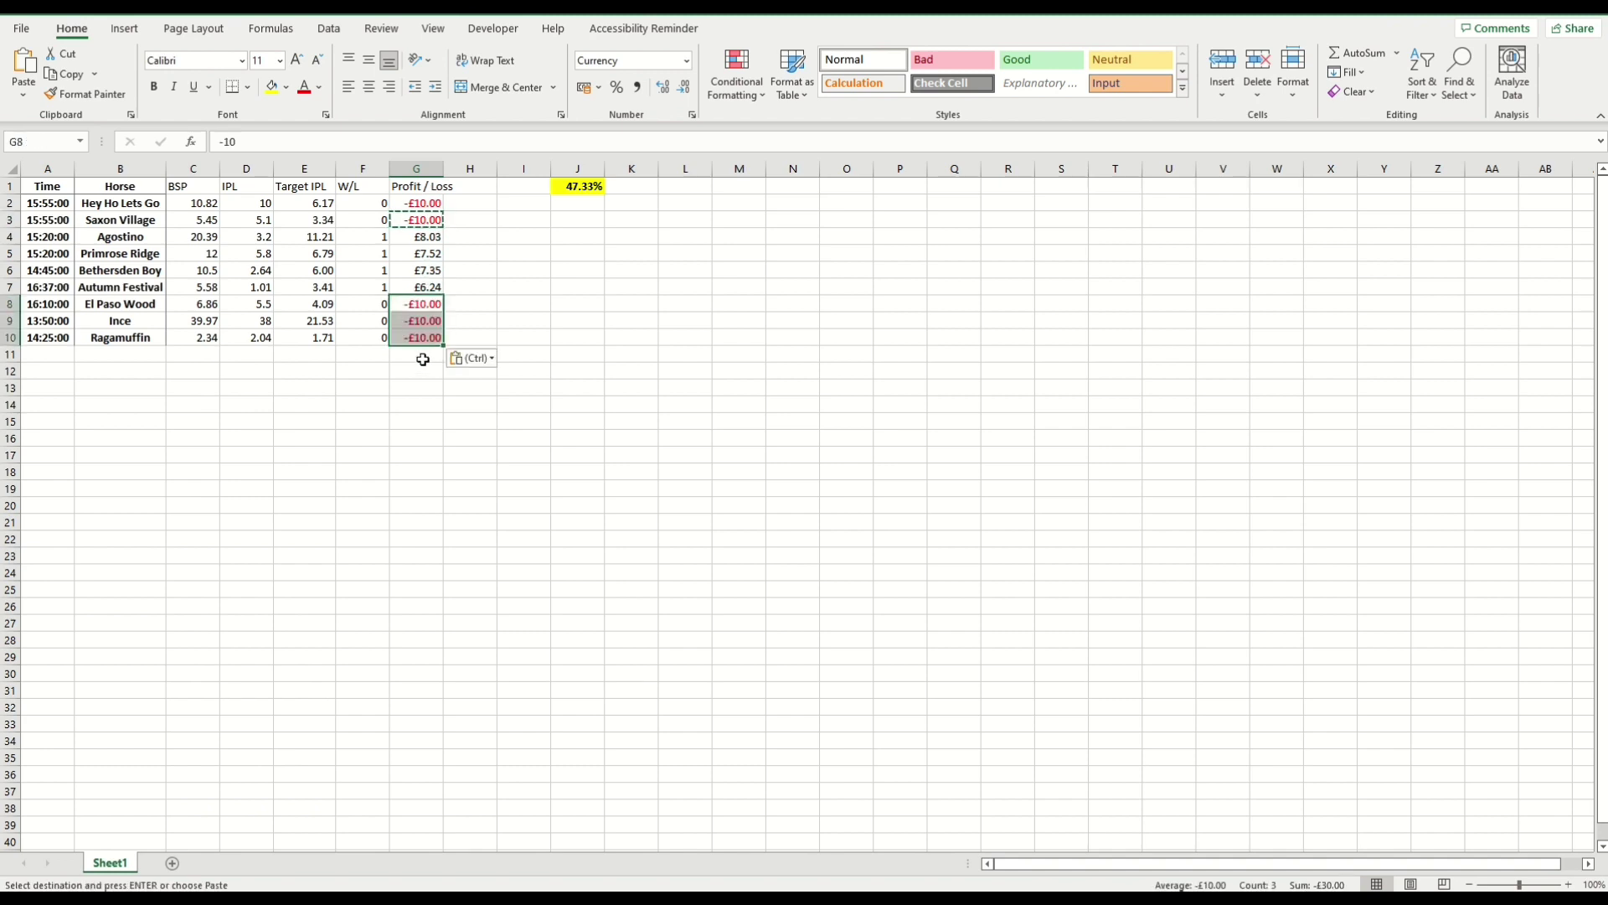
Total the Profit / Loss values of G2:G10 in G11 with AutoSum.
{"action": "left_click", "coordinate": [423, 356]}
{"action": "left_click", "coordinate": [1356, 52]}
{"action": "left_click", "coordinate": [1355, 52]}
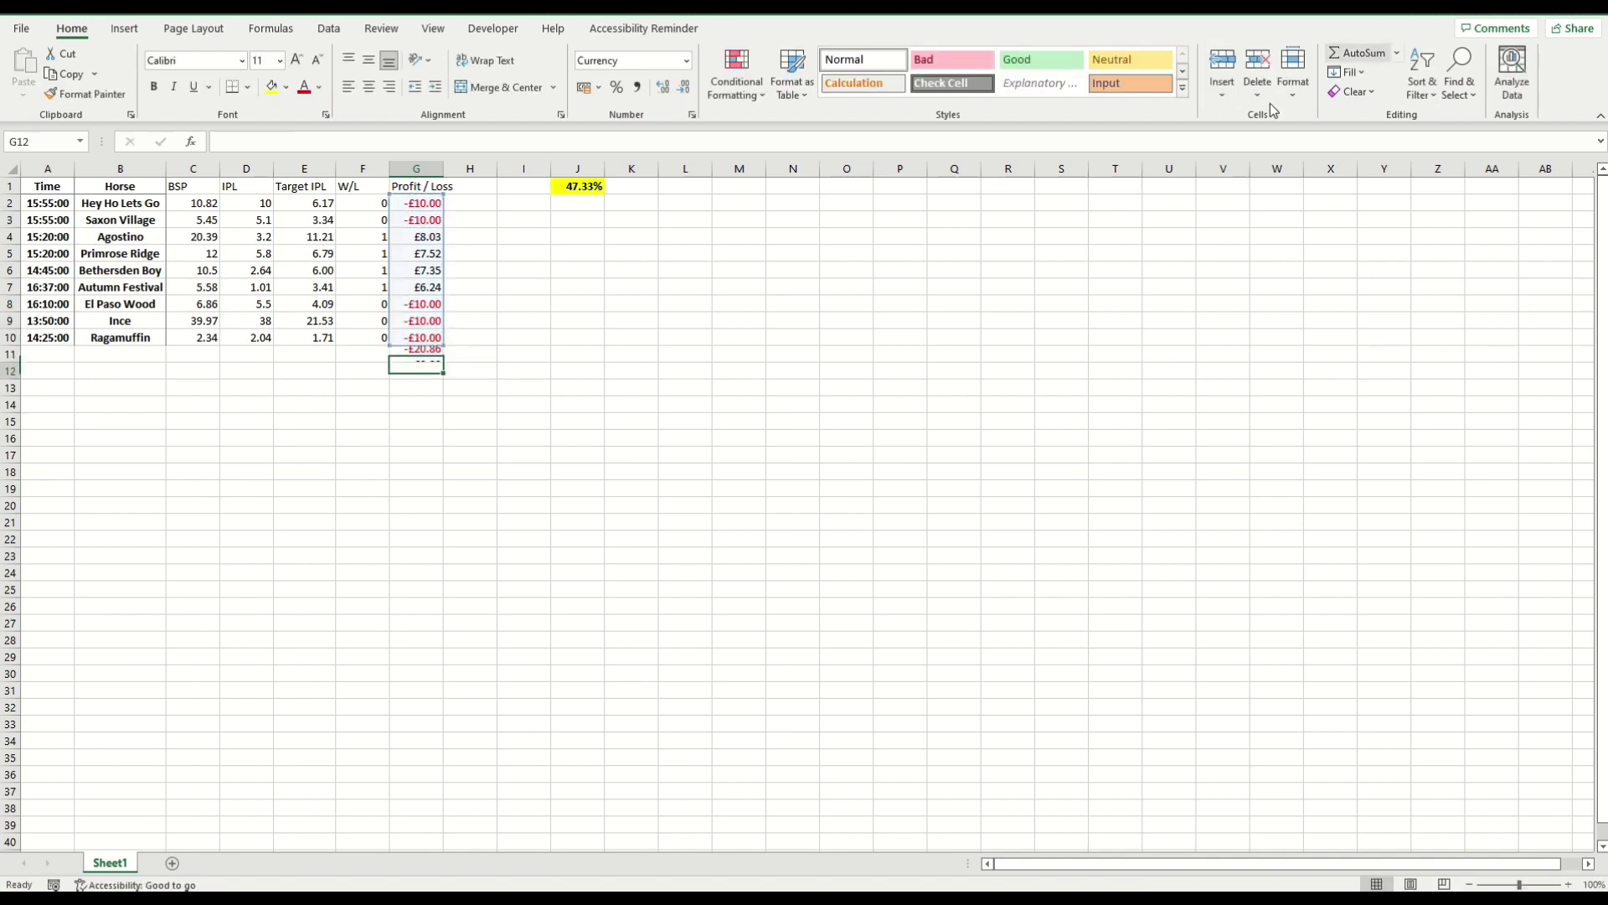